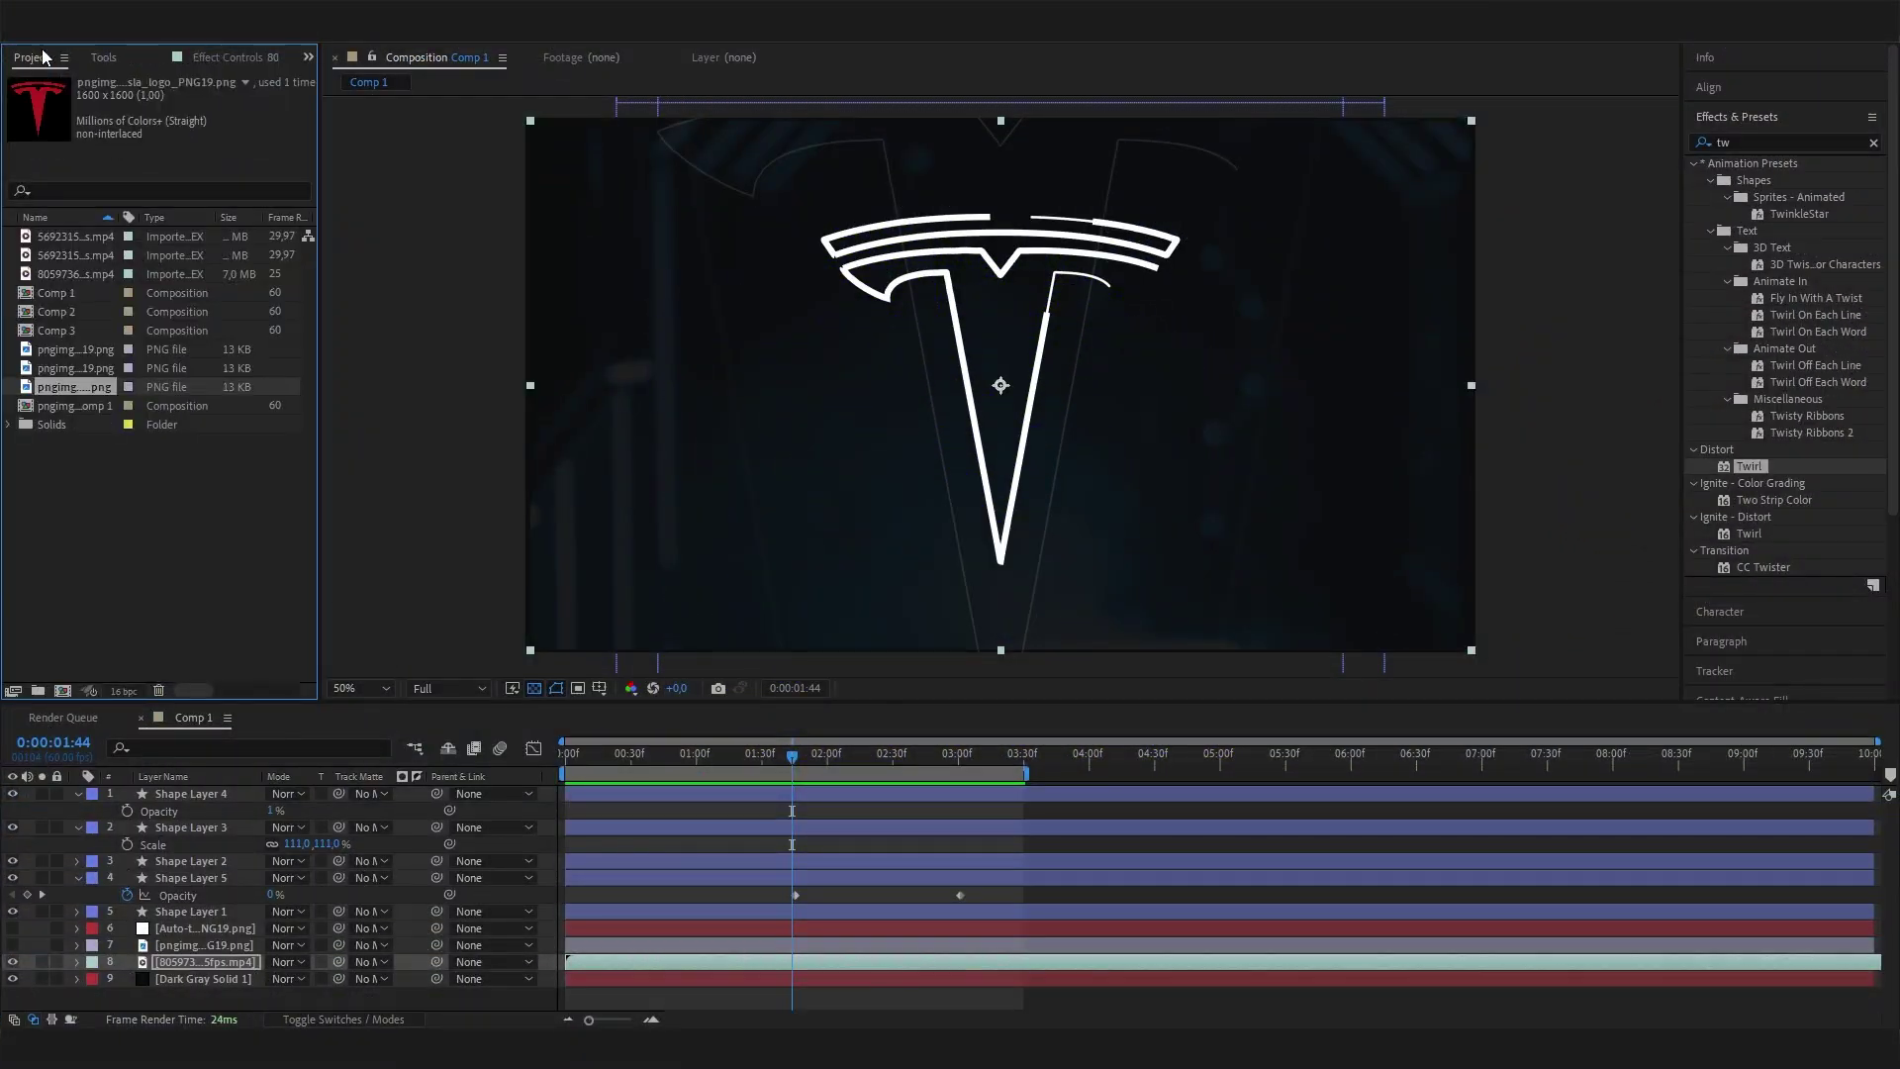
Step: Create a new 1920 x 1080 composition at 60 frames per second with a 10-second duration
right_click(128, 492)
left_click(178, 501)
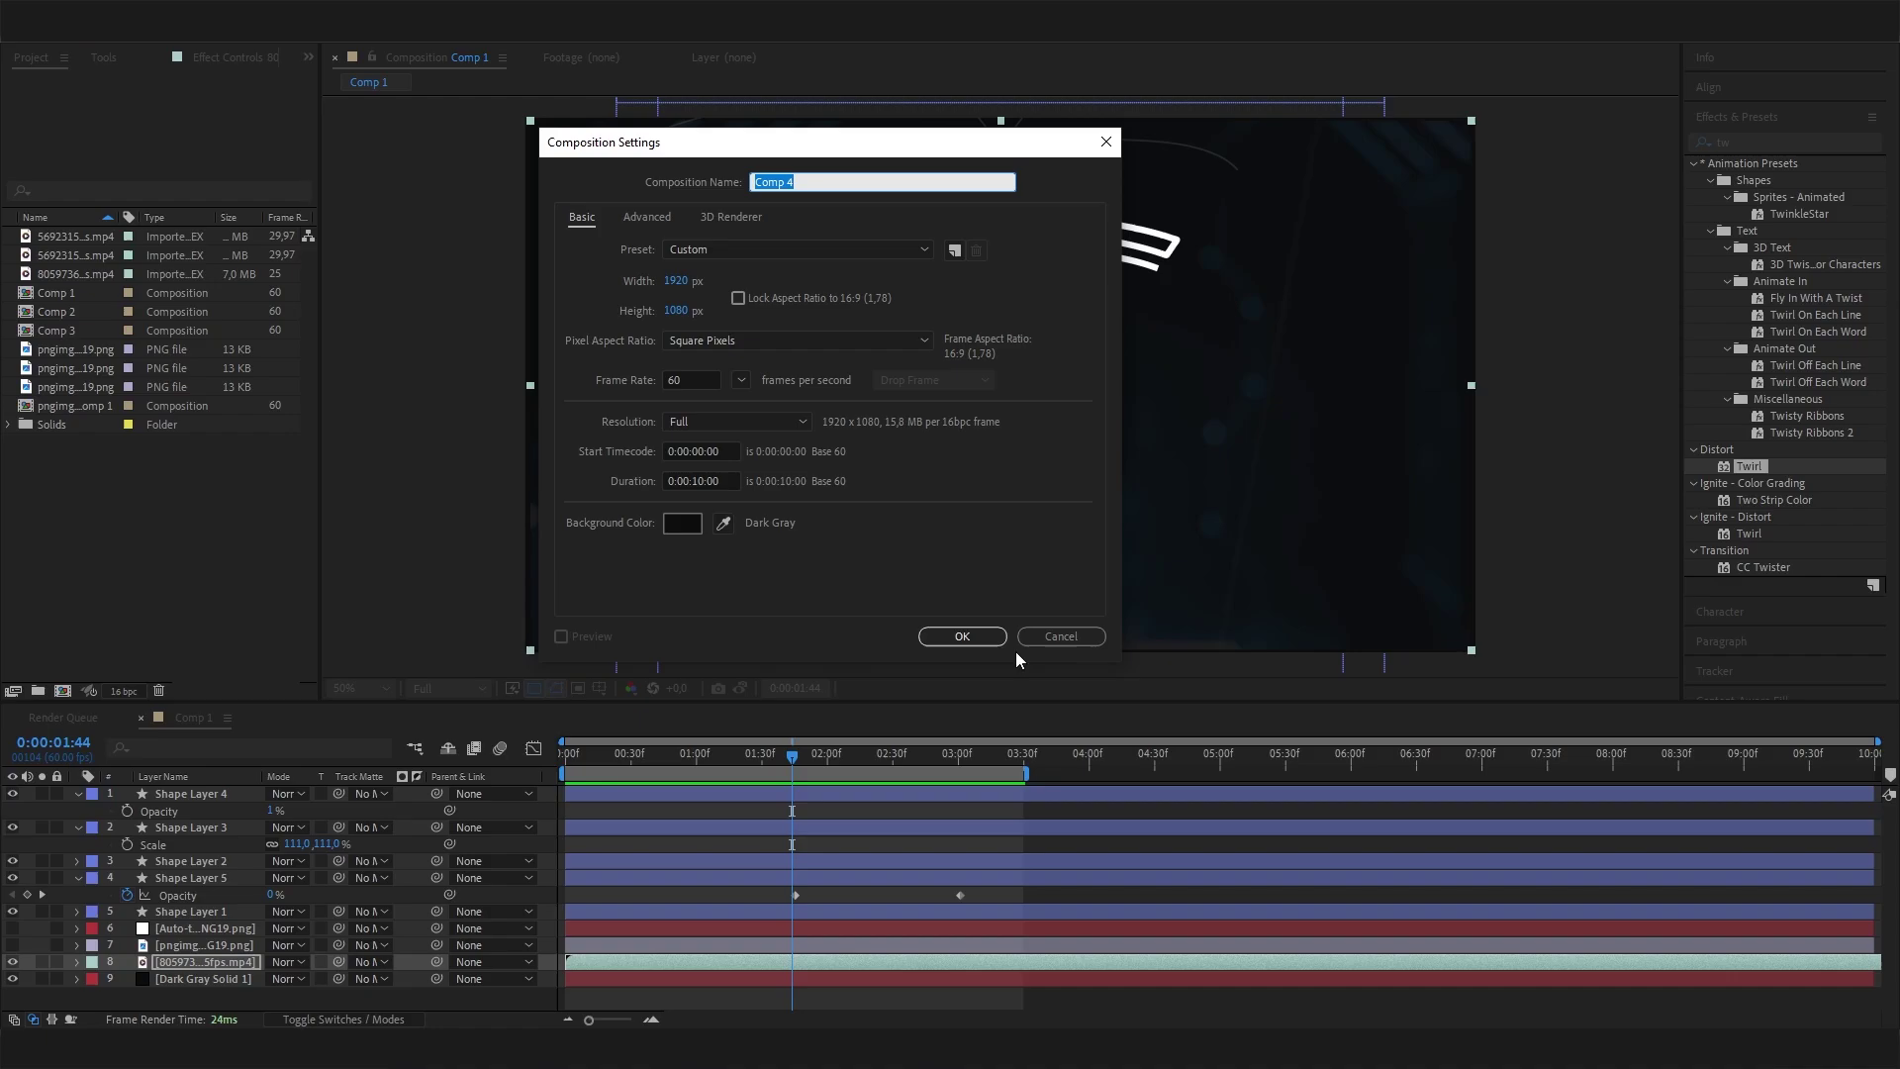
left_click(957, 628)
Step: Add a dark gray 1920 x 1080 solid layer to the new composition as the background
right_click(348, 865)
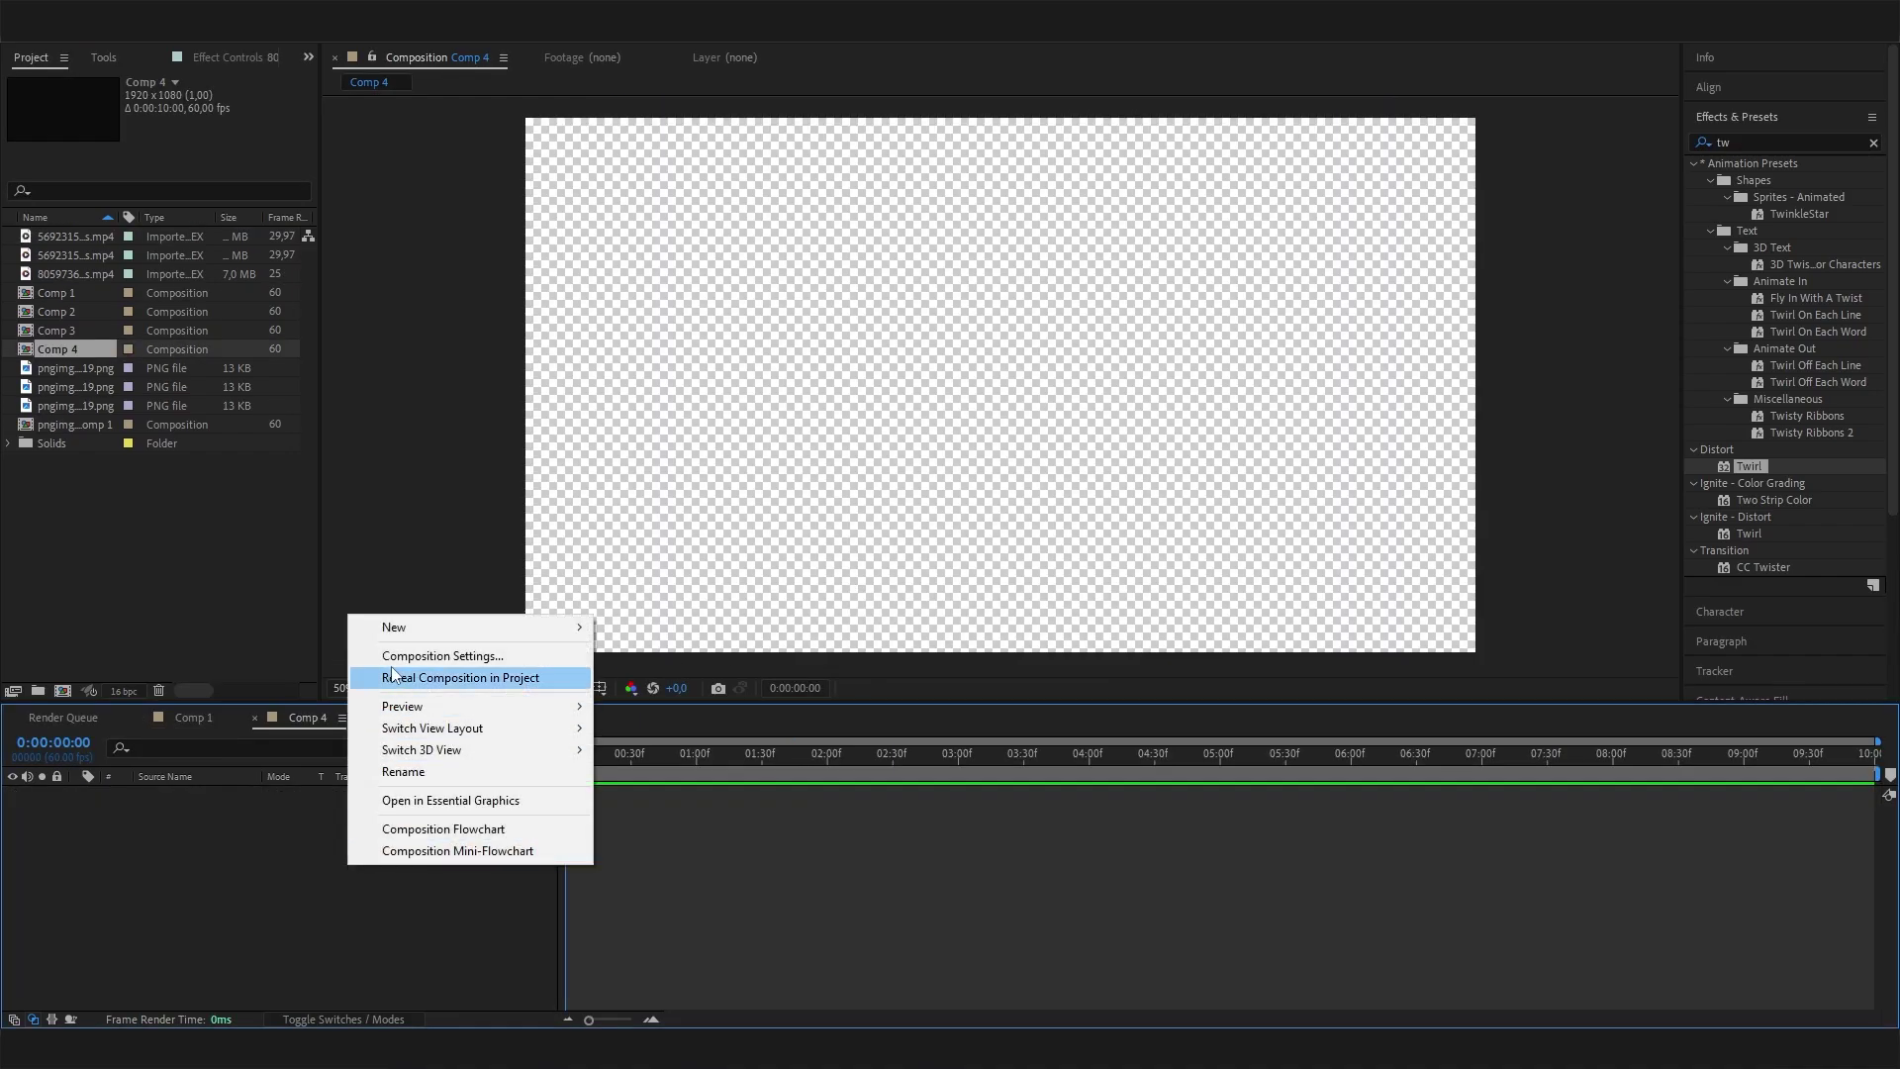
mouse_move(485, 625)
left_click(734, 680)
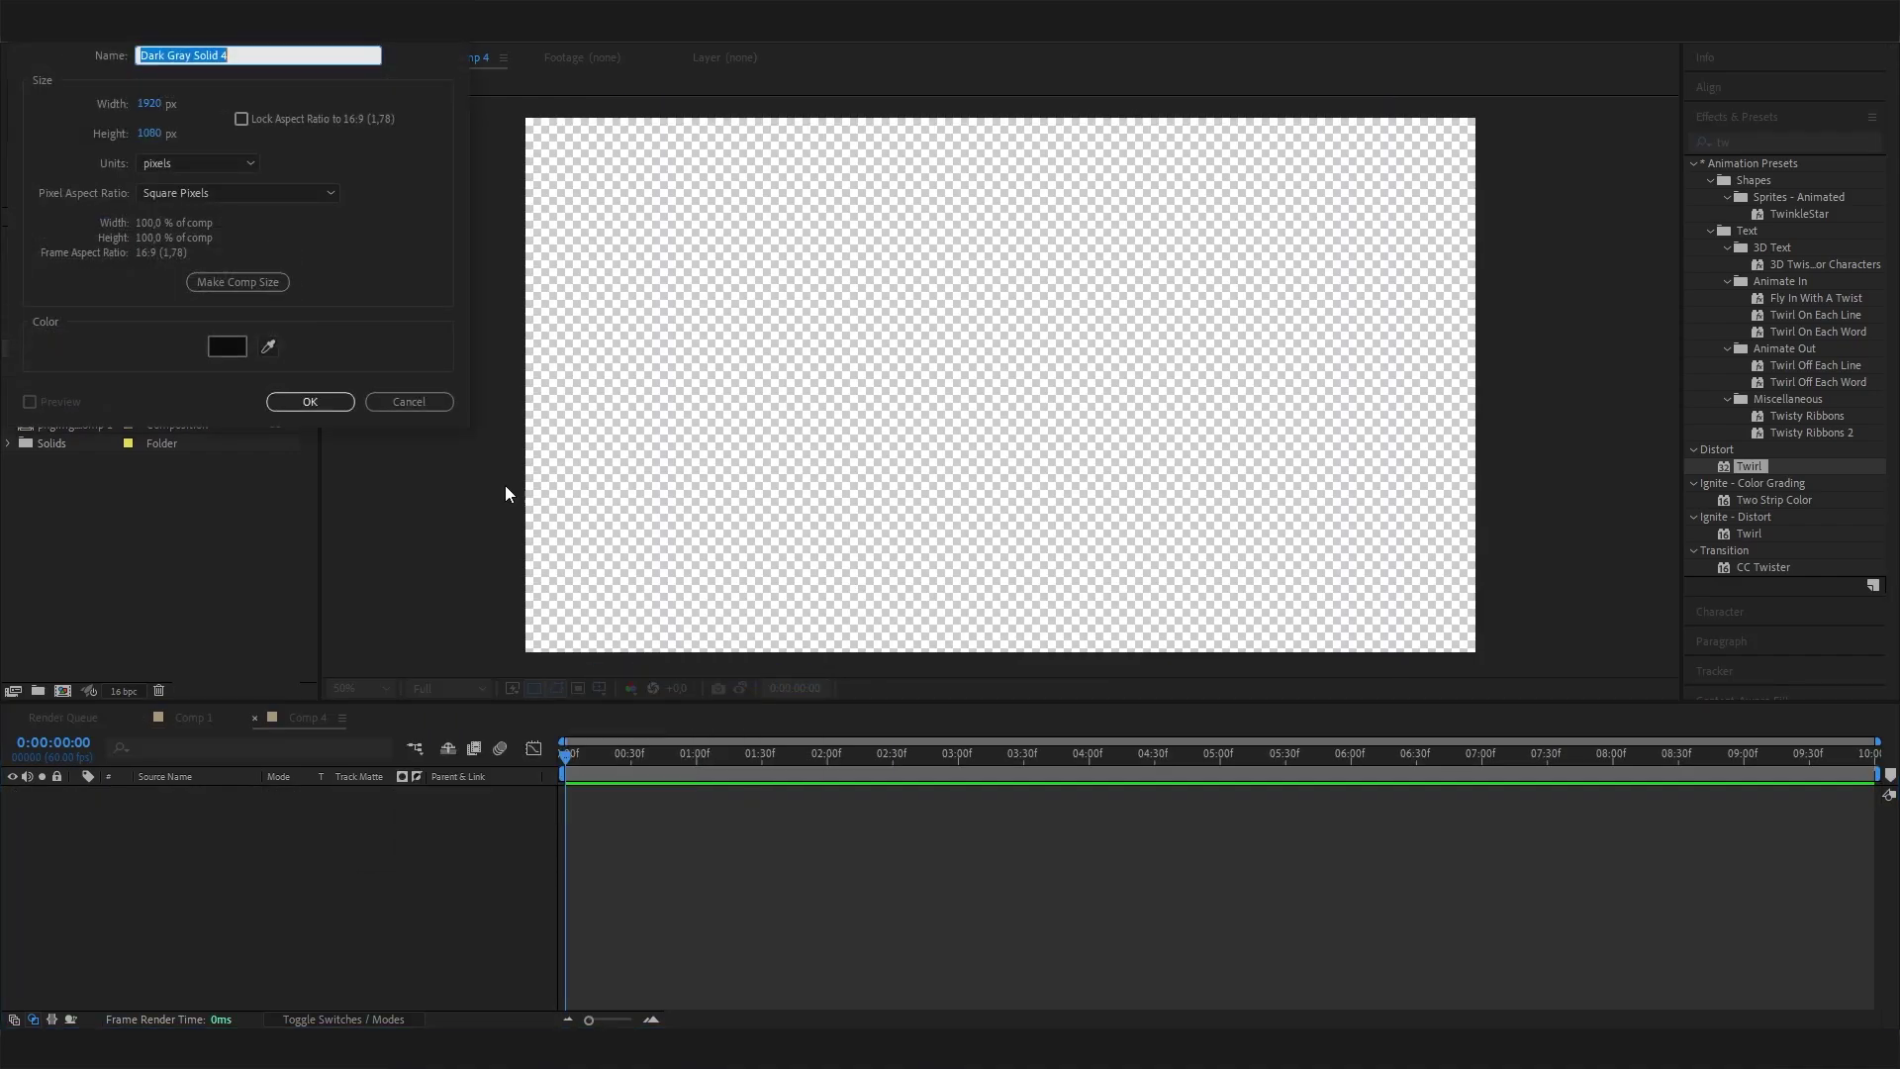
left_click(315, 396)
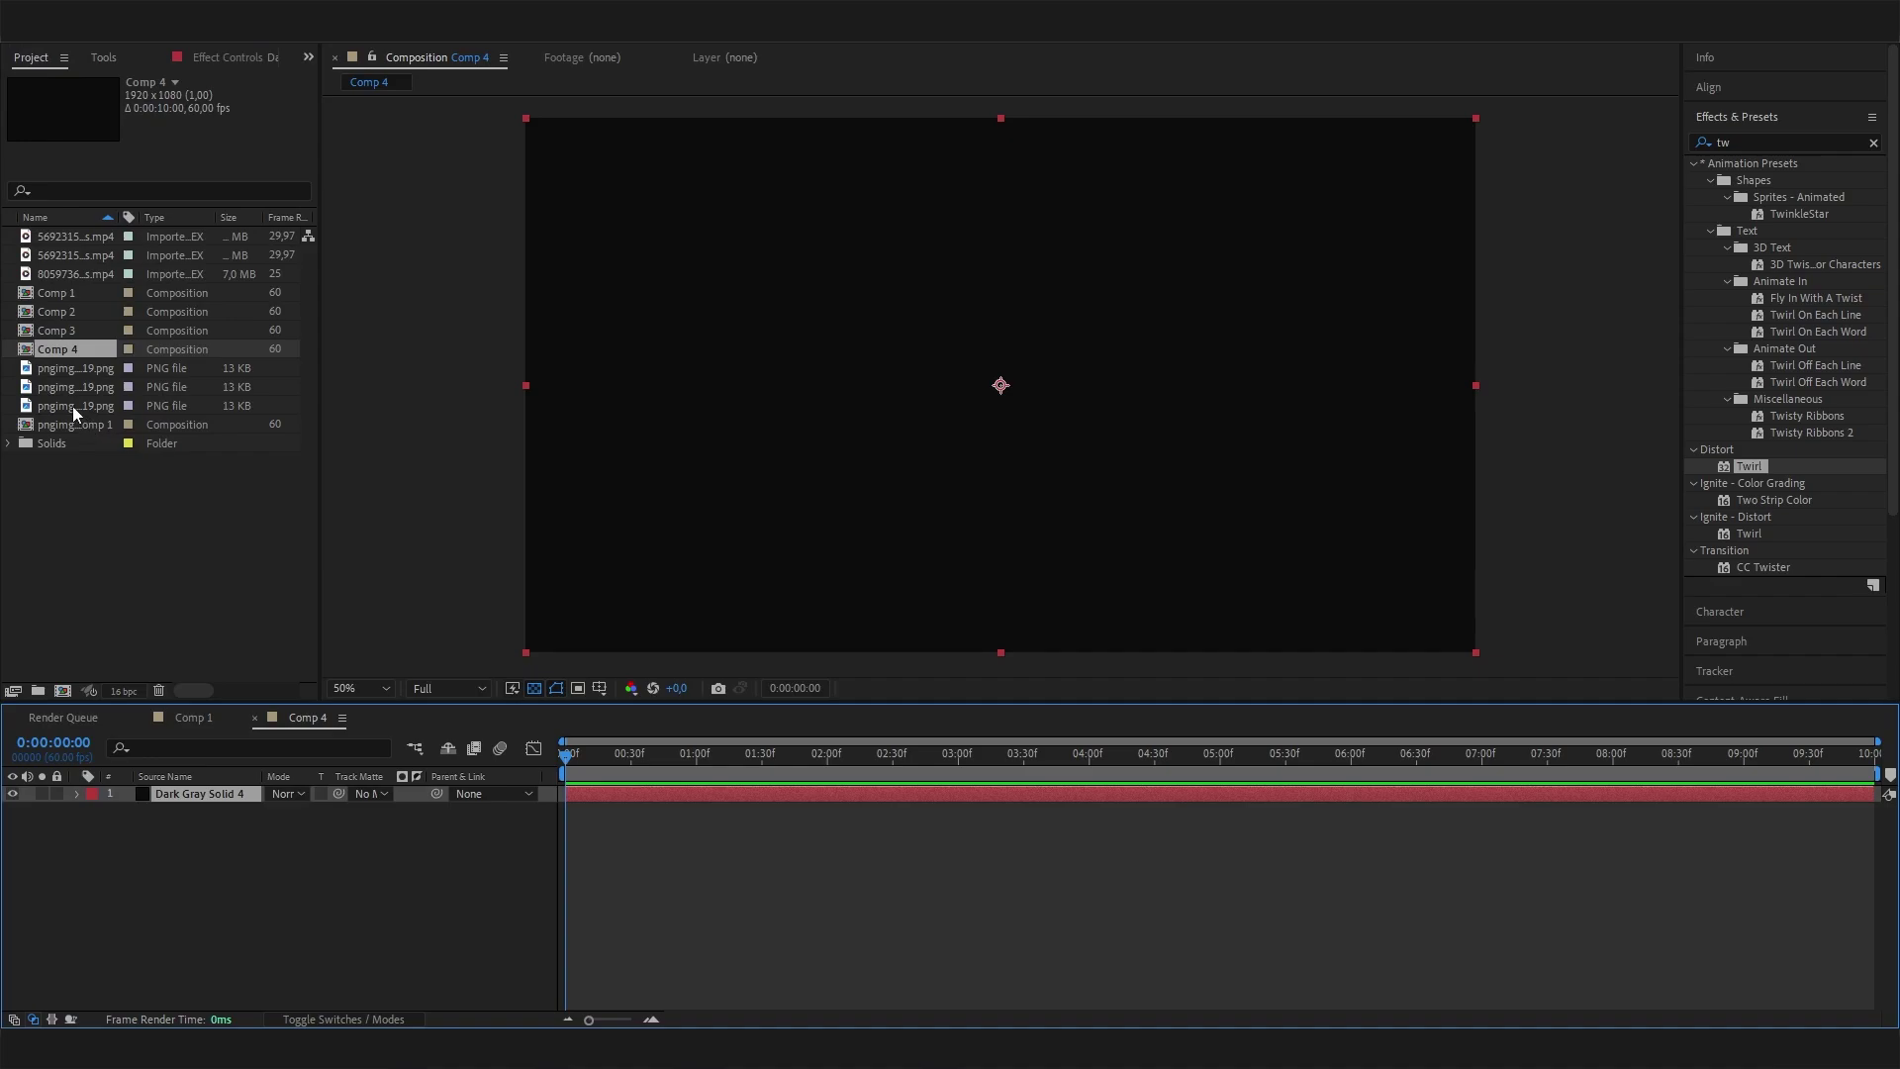
Step: Place the Tesla logo PNG above the dark gray solid and set its scale to 51%
left_click_drag(73, 406, 191, 798)
left_click(186, 794)
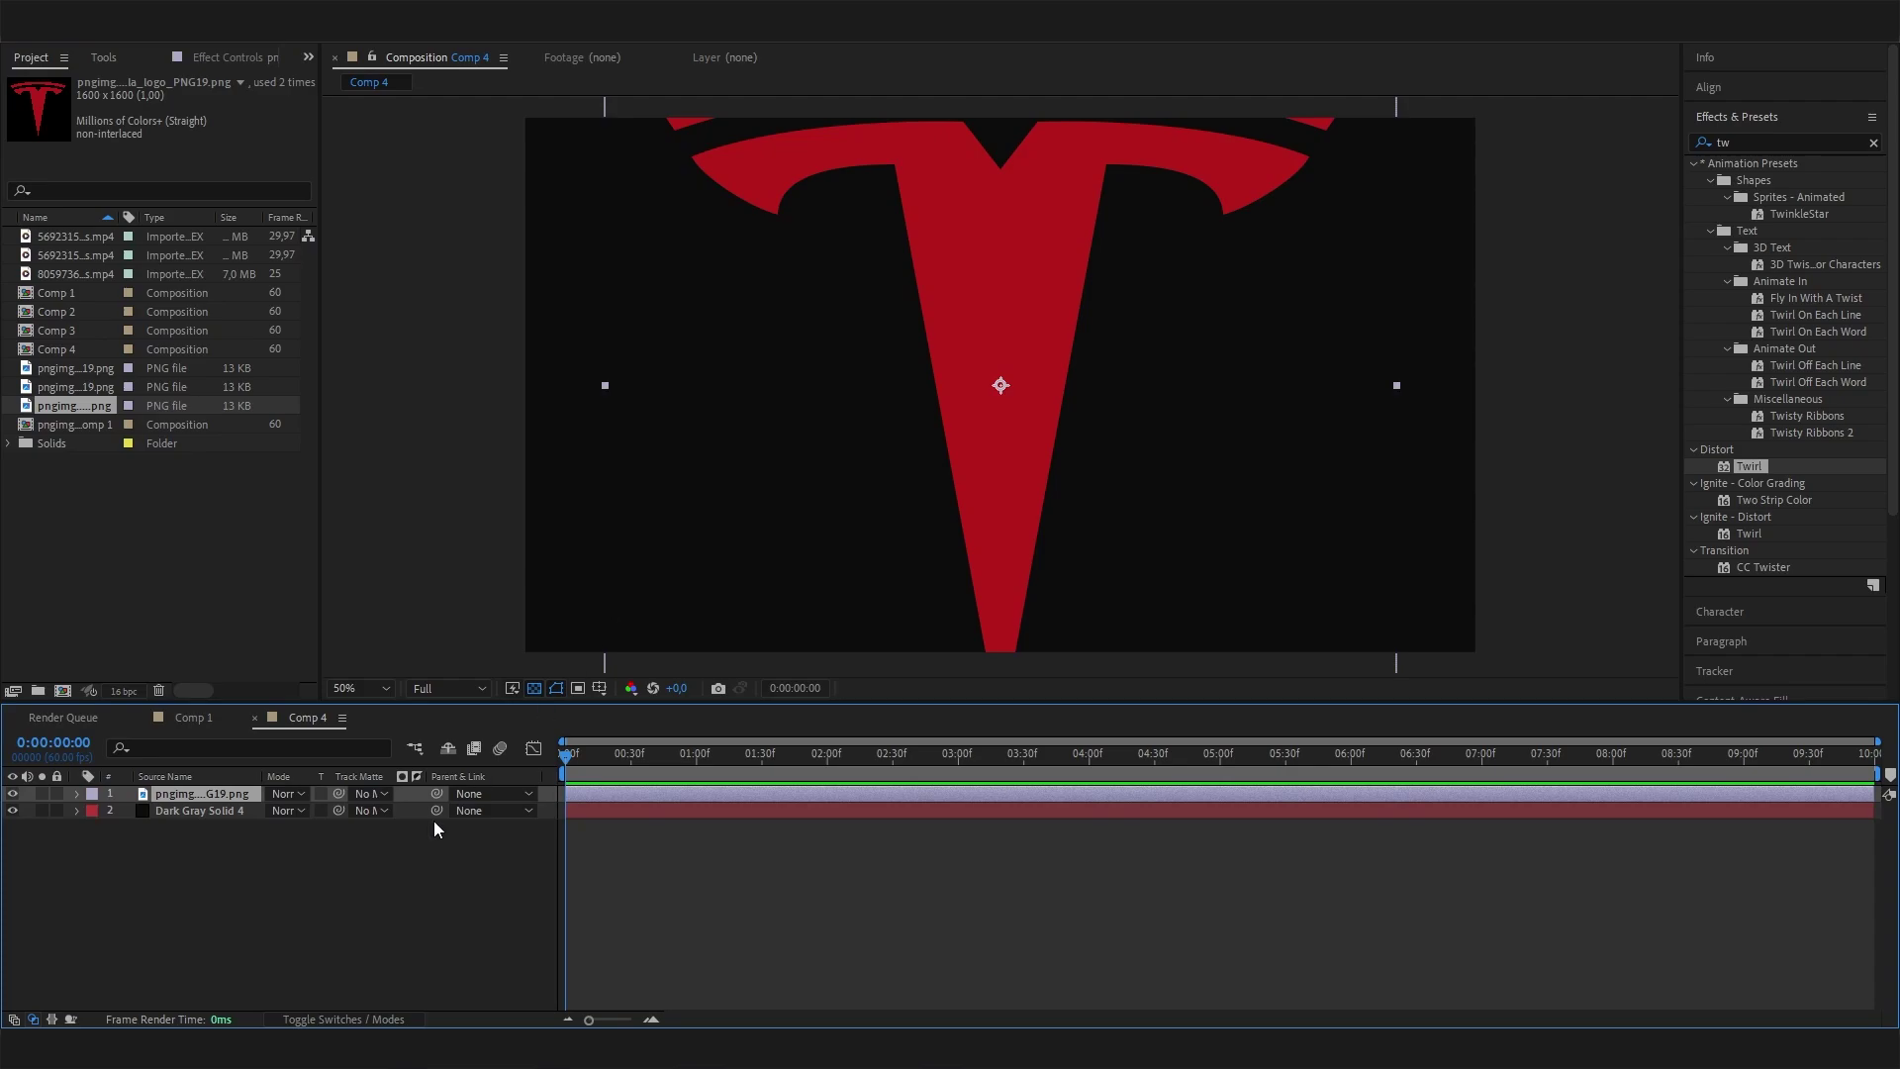
left_click(385, 855)
left_click(247, 798)
key("s")
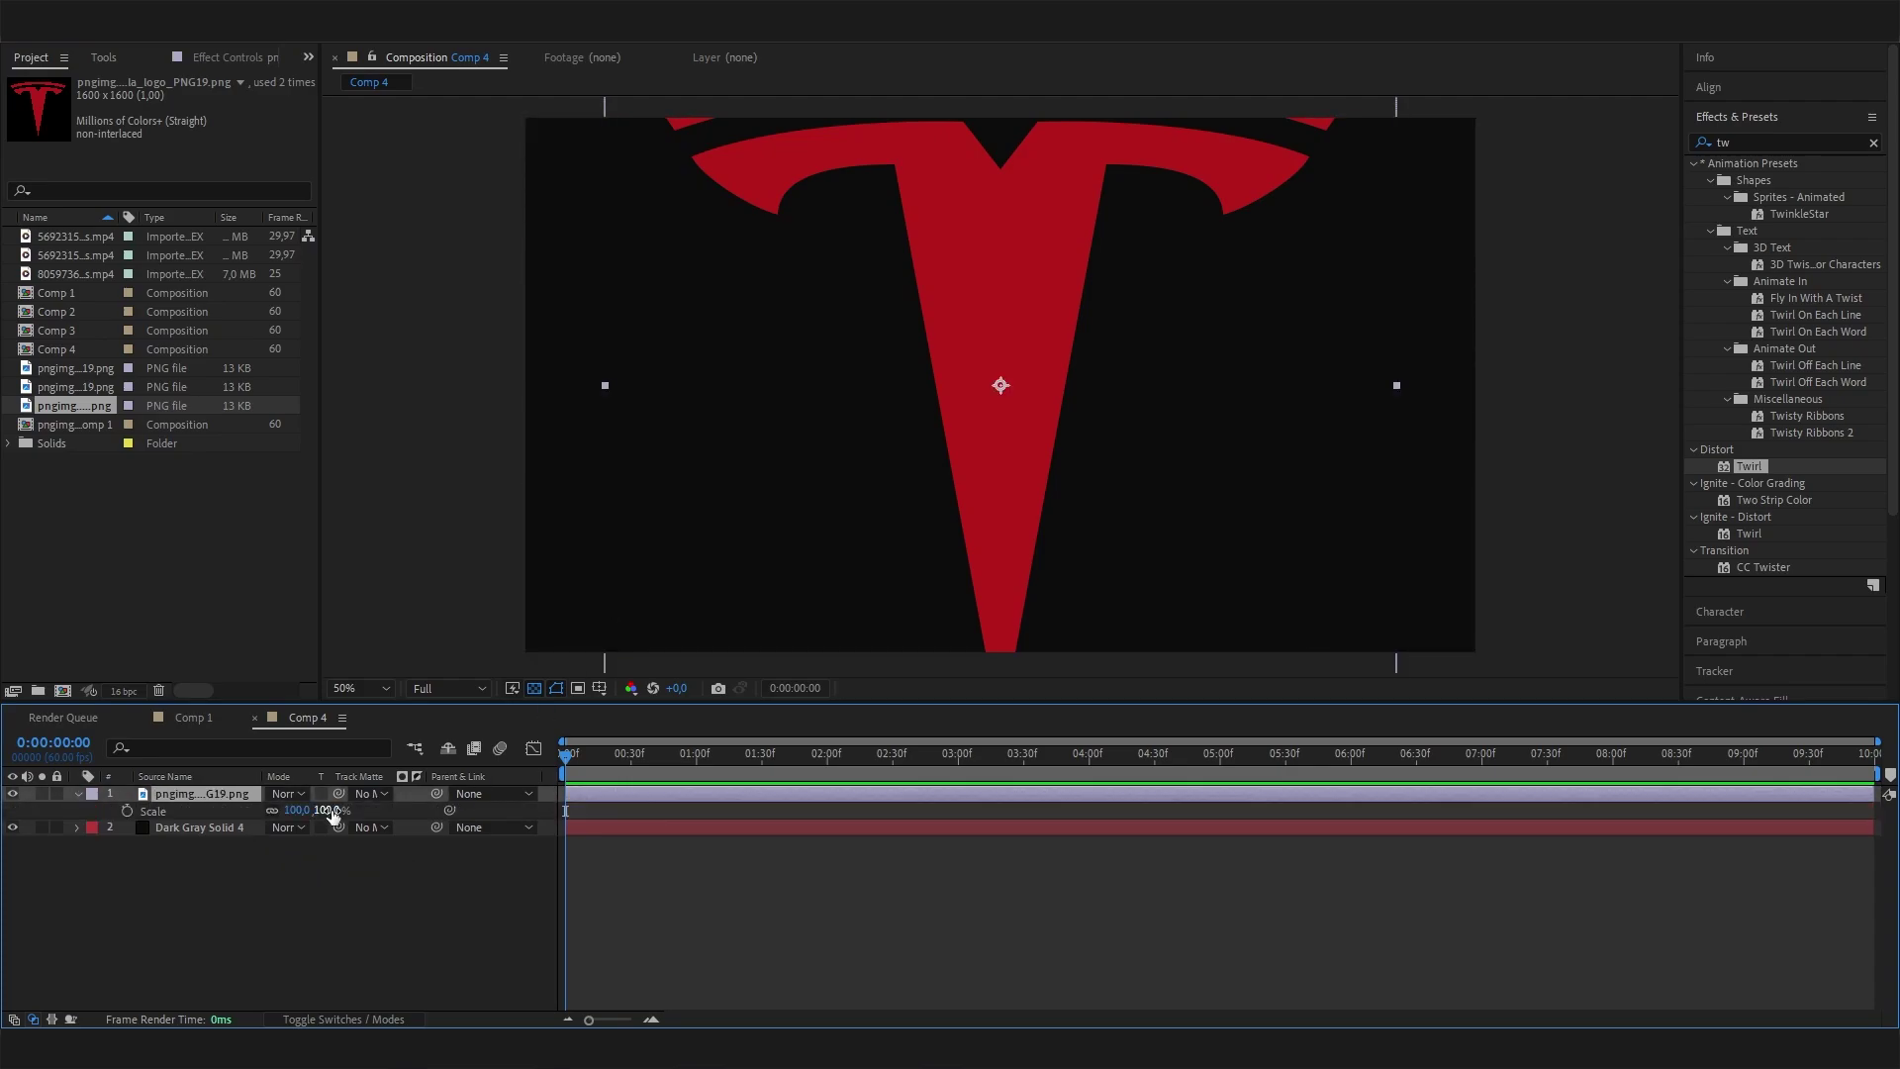
left_click_drag(333, 814, 200, 738)
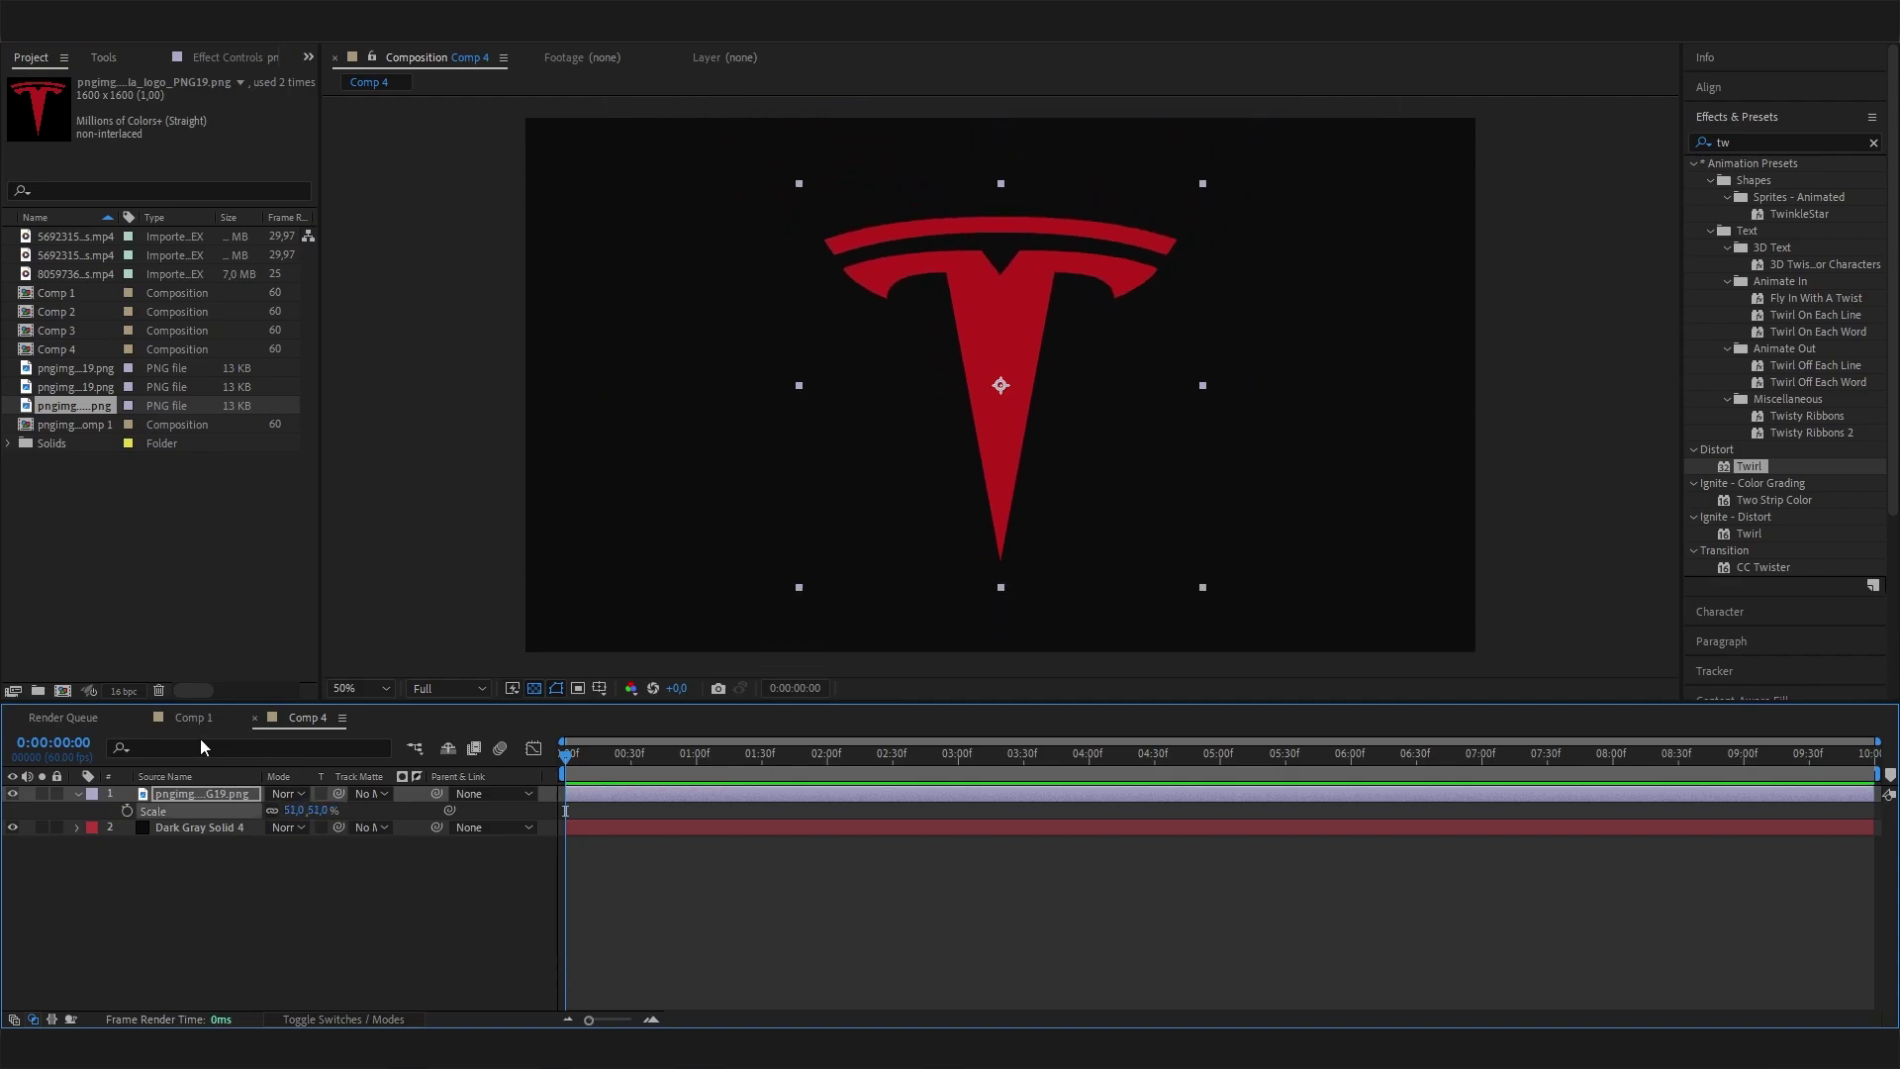
Step: Toggle the visibility of the logo and solid layers to check the logo's transparent background
left_click(13, 793)
left_click(13, 793)
left_click(13, 825)
left_click(14, 793)
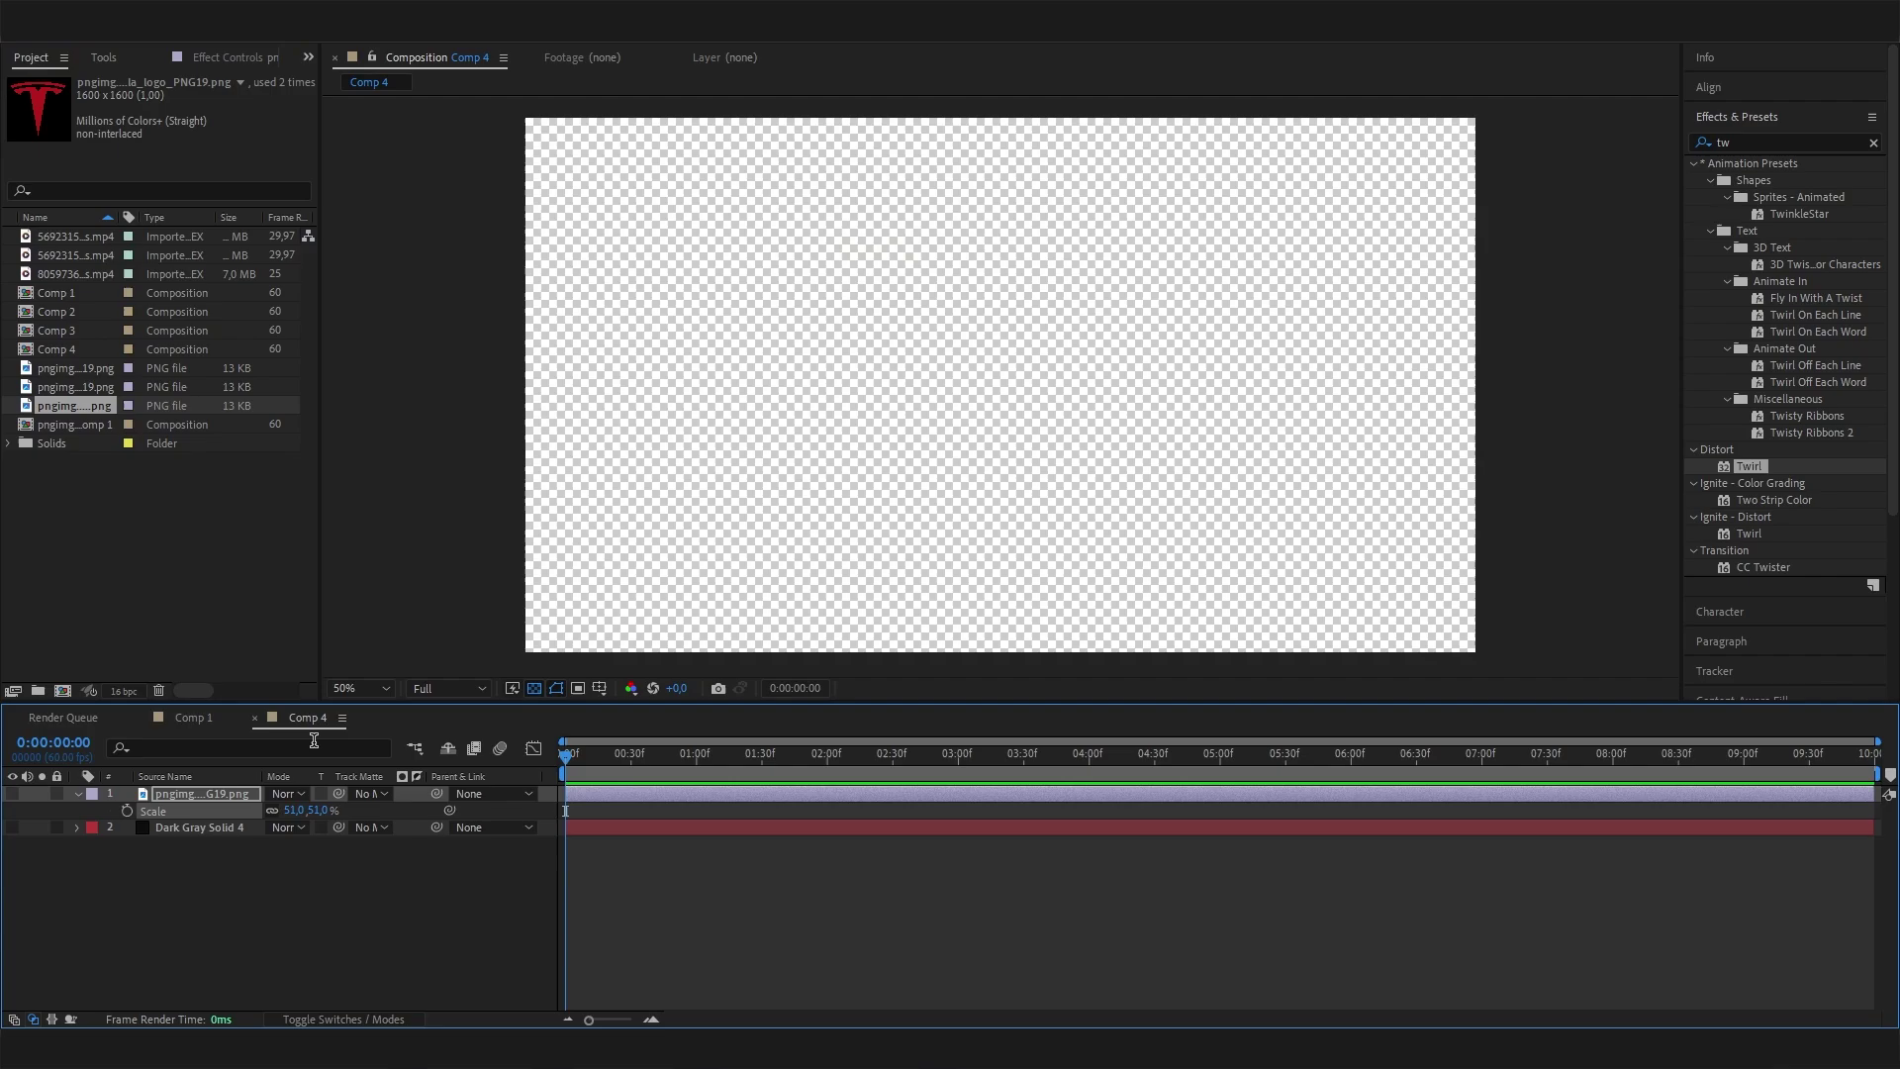
left_click(12, 794)
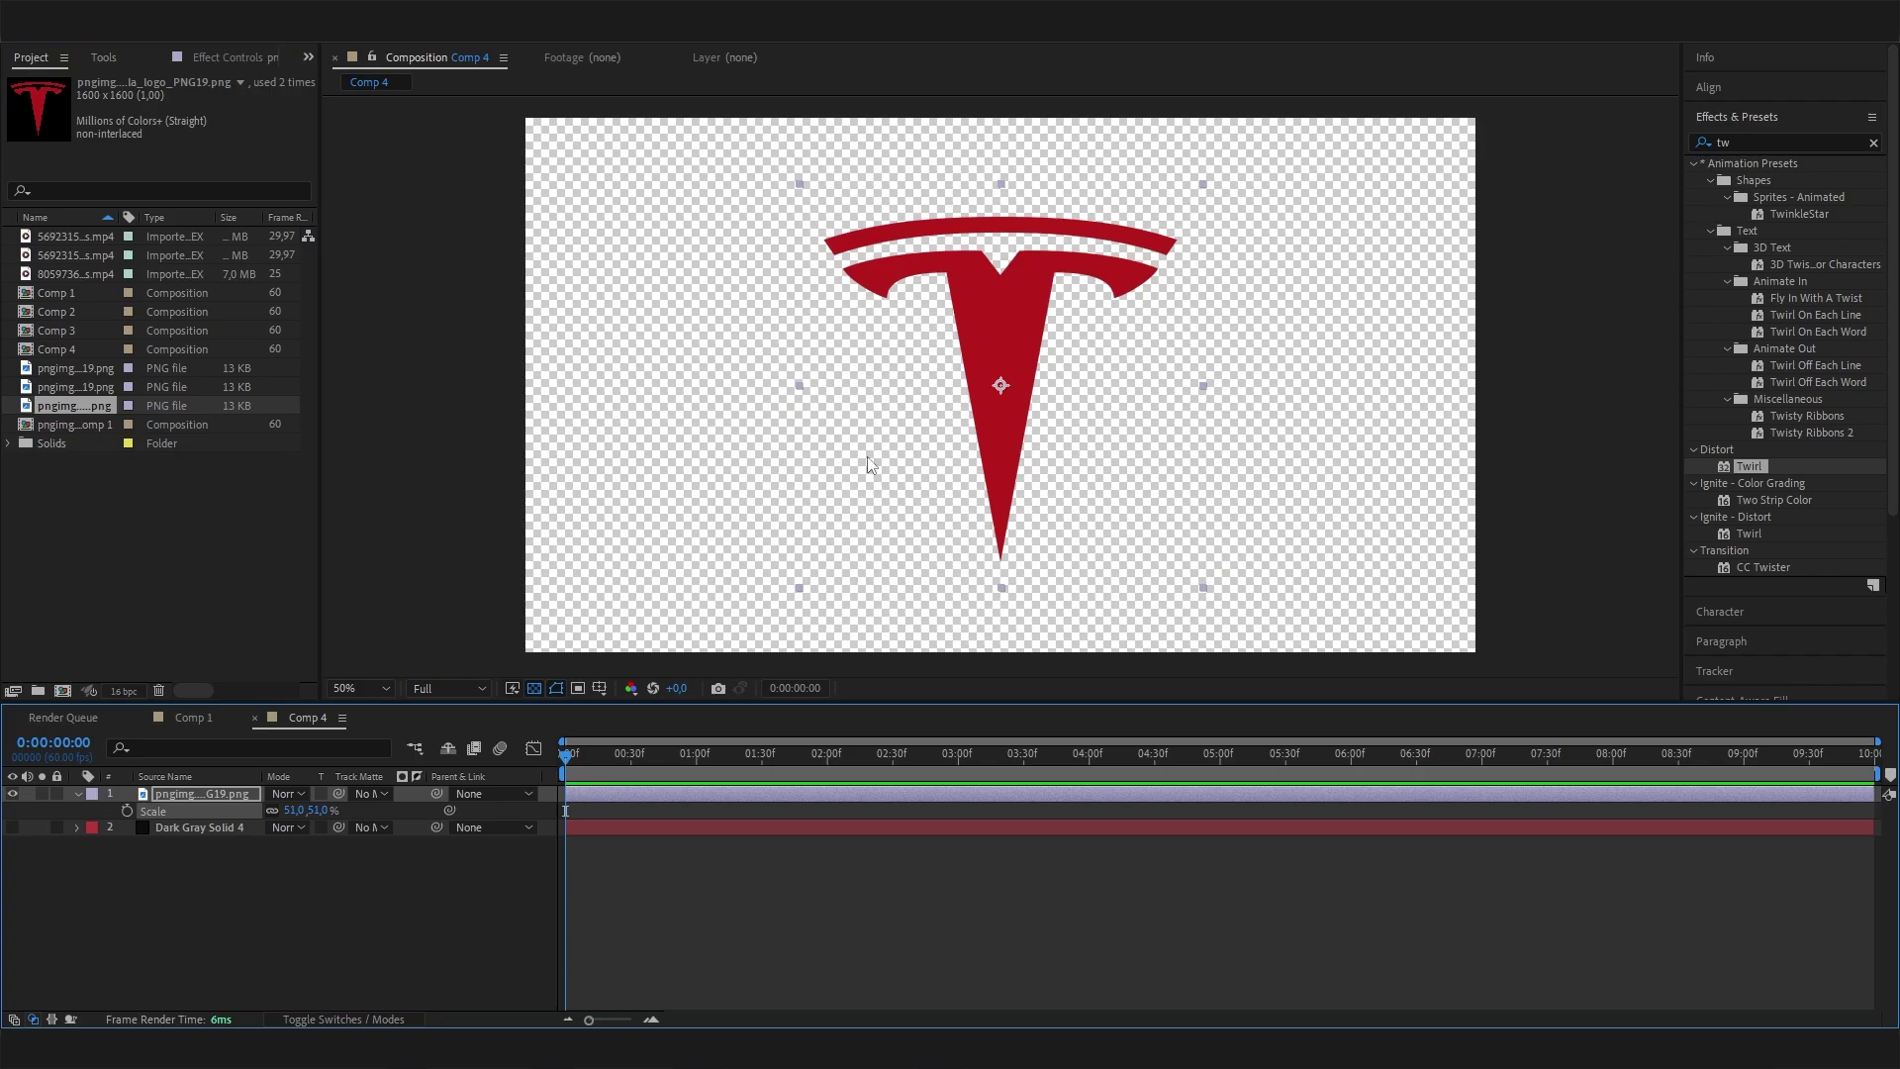
left_click(12, 826)
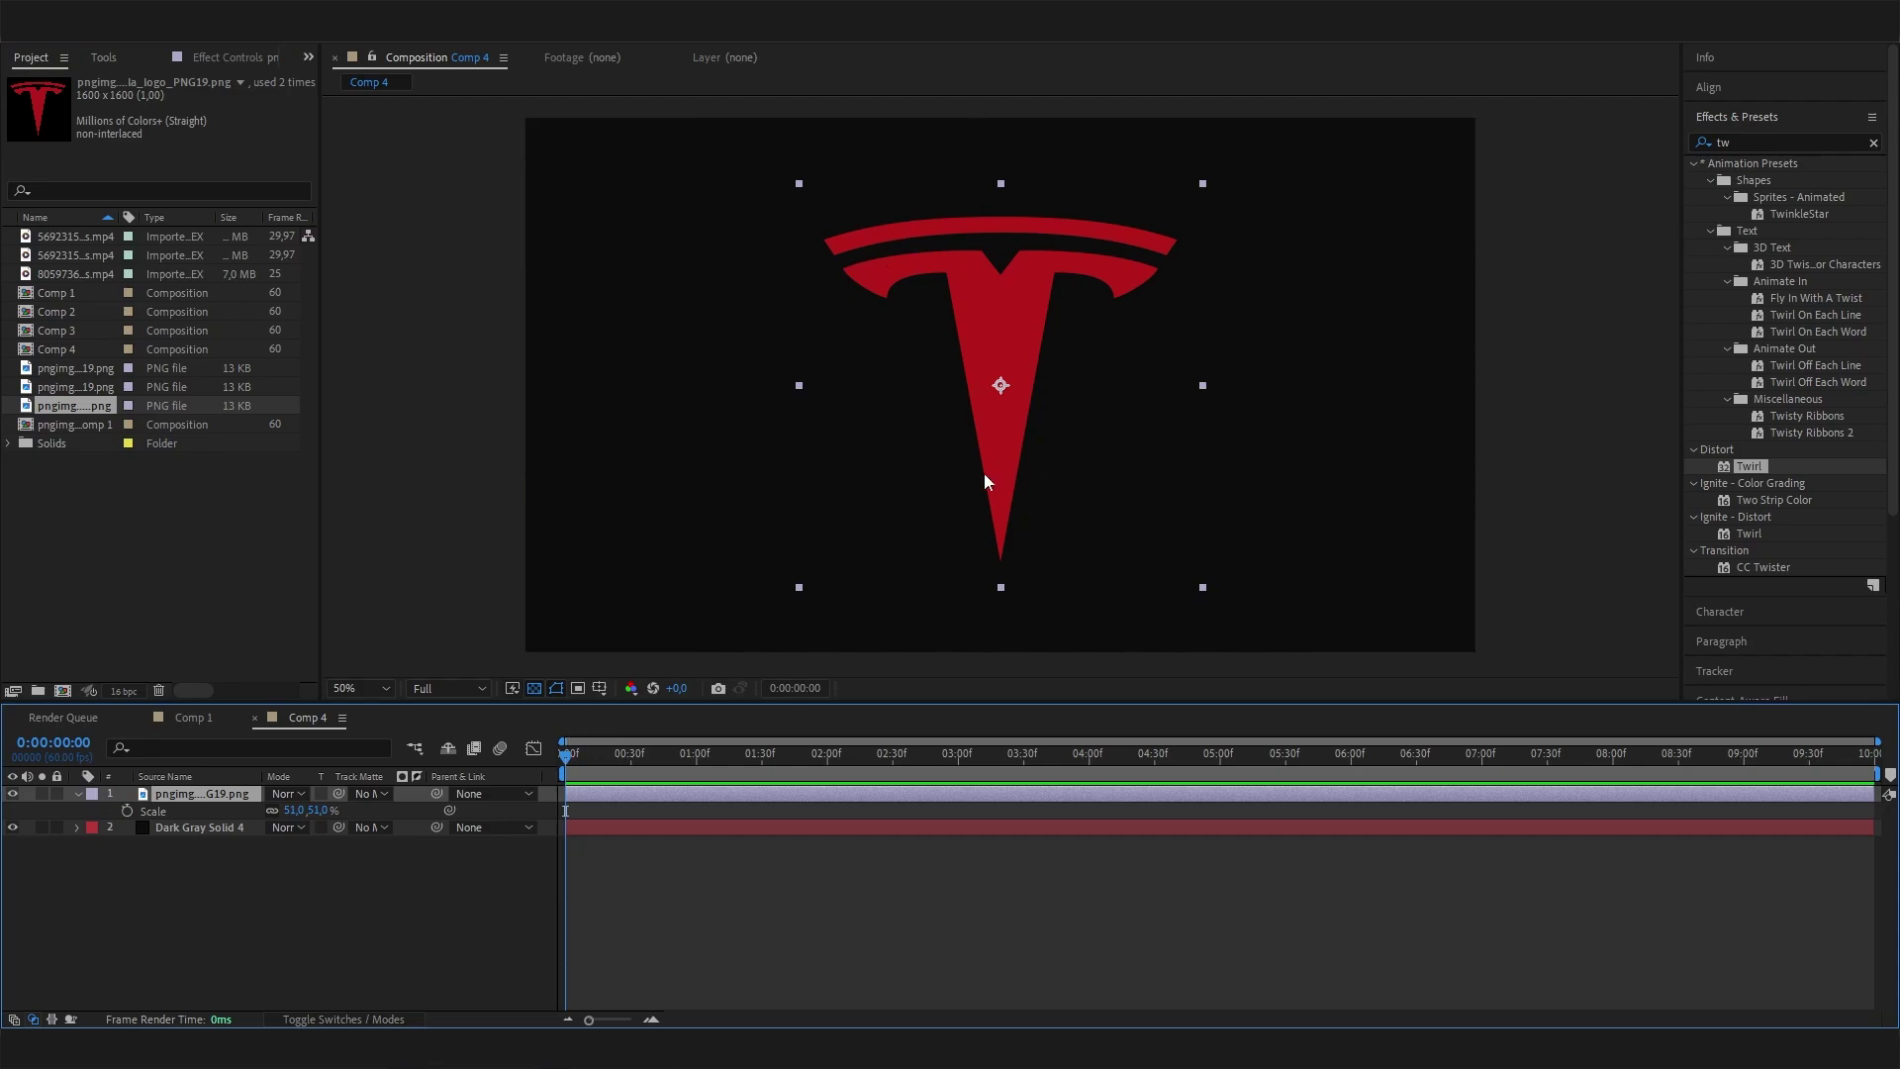
Step: Auto-trace the Tesla logo layer's alpha channel for the current frame, applying the result to a new layer
left_click(418, 920)
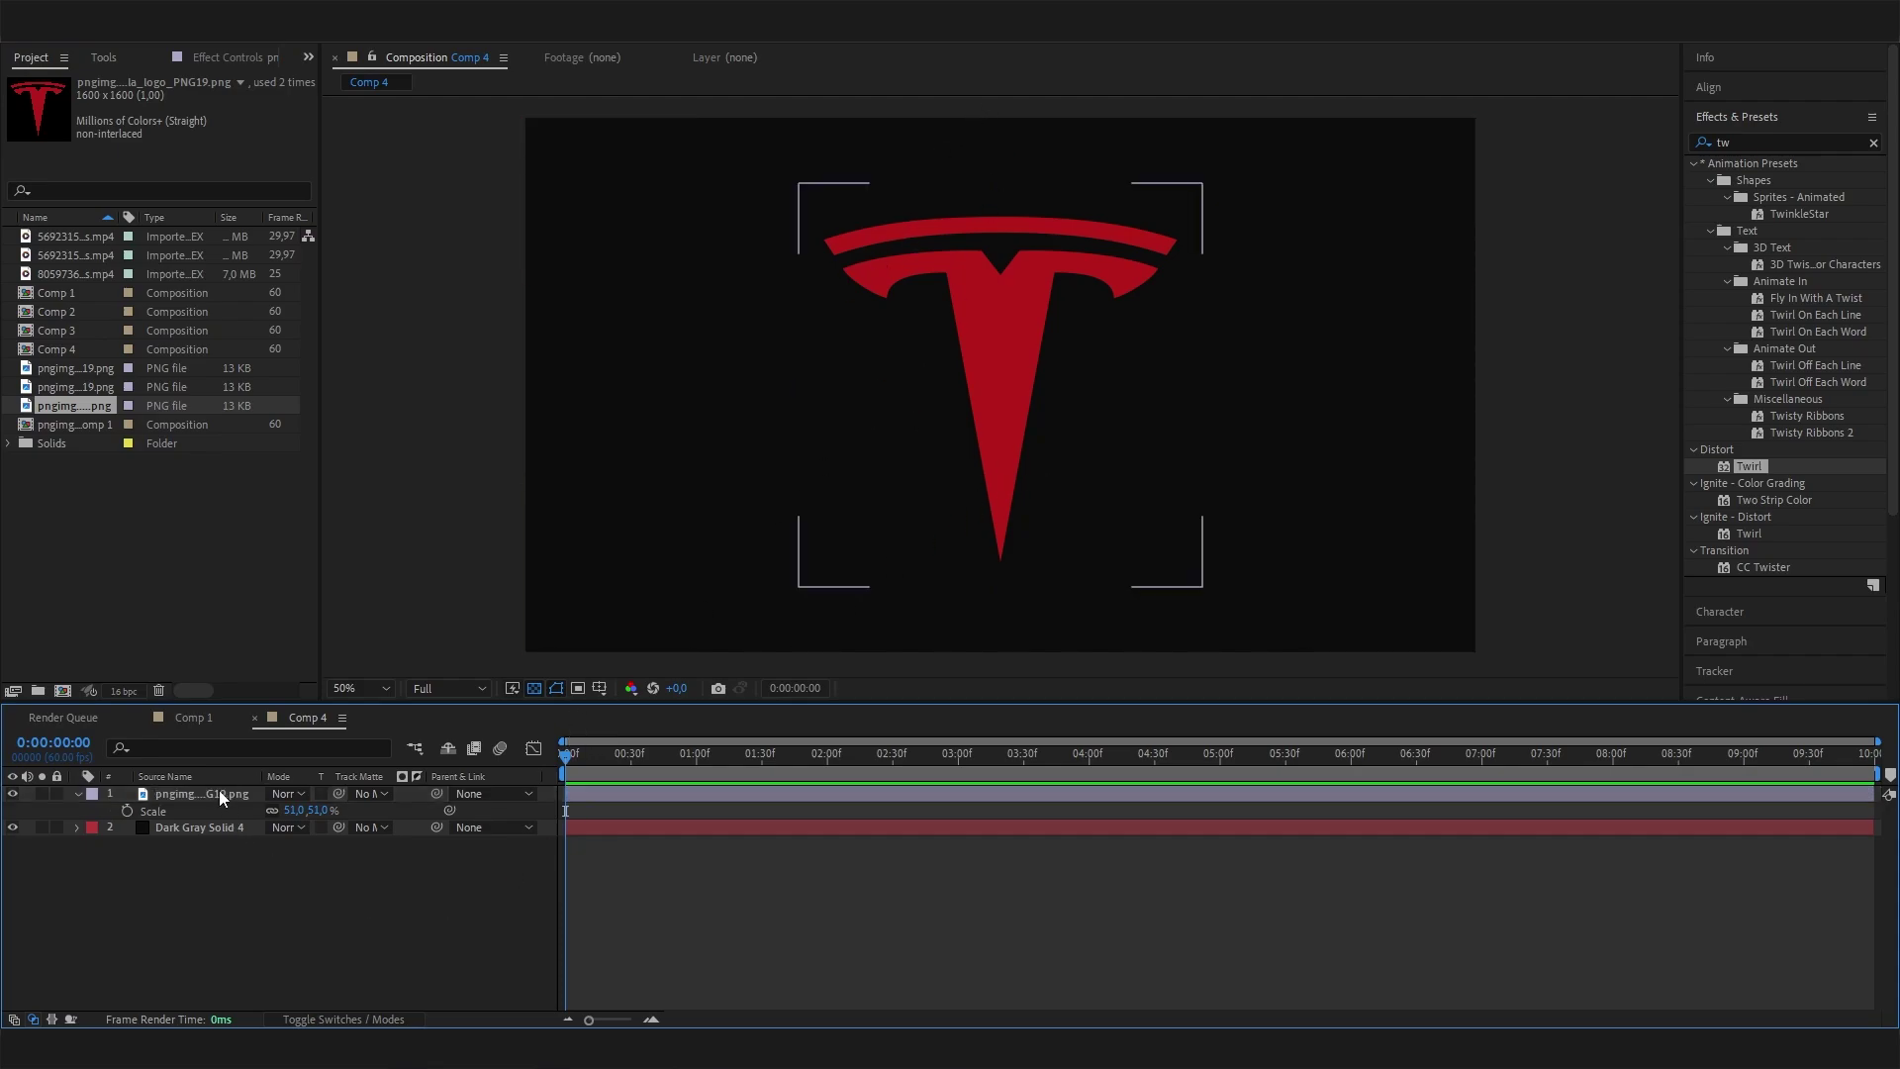
left_click(218, 792)
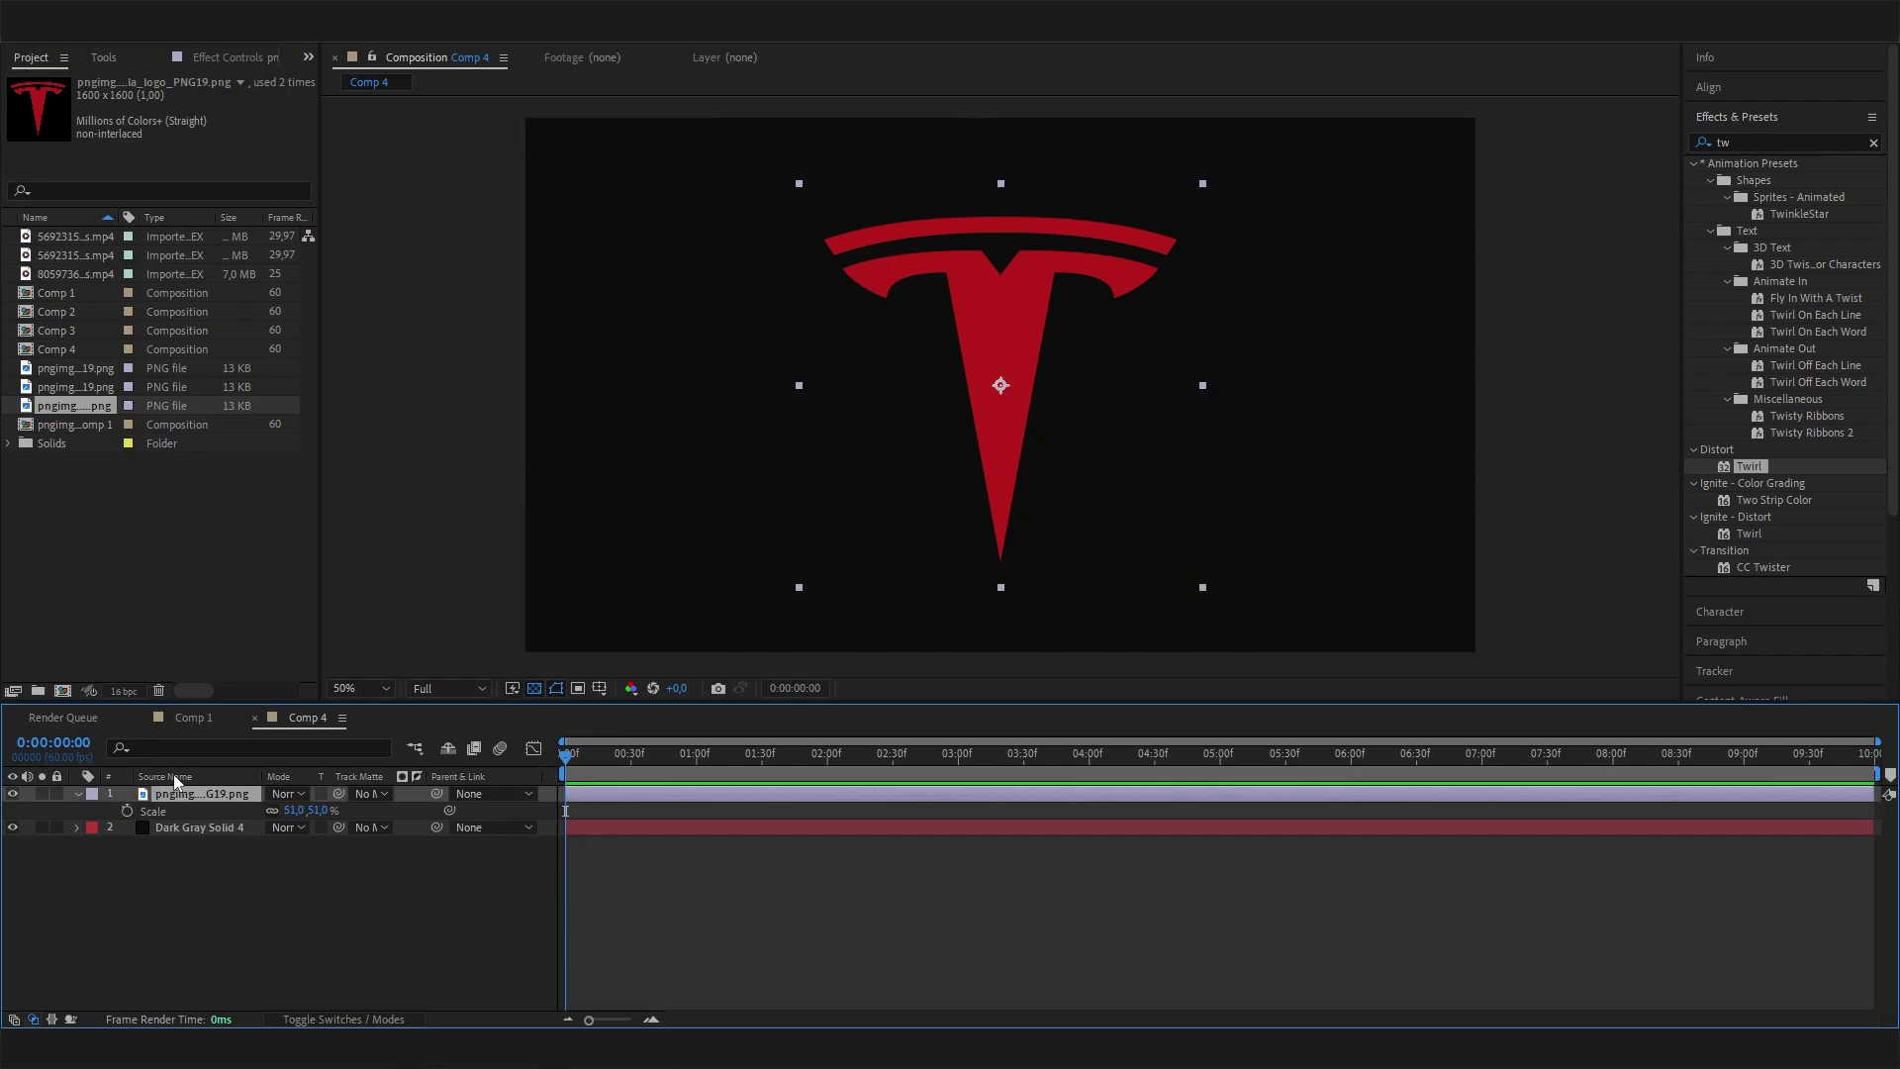
left_click(167, 39)
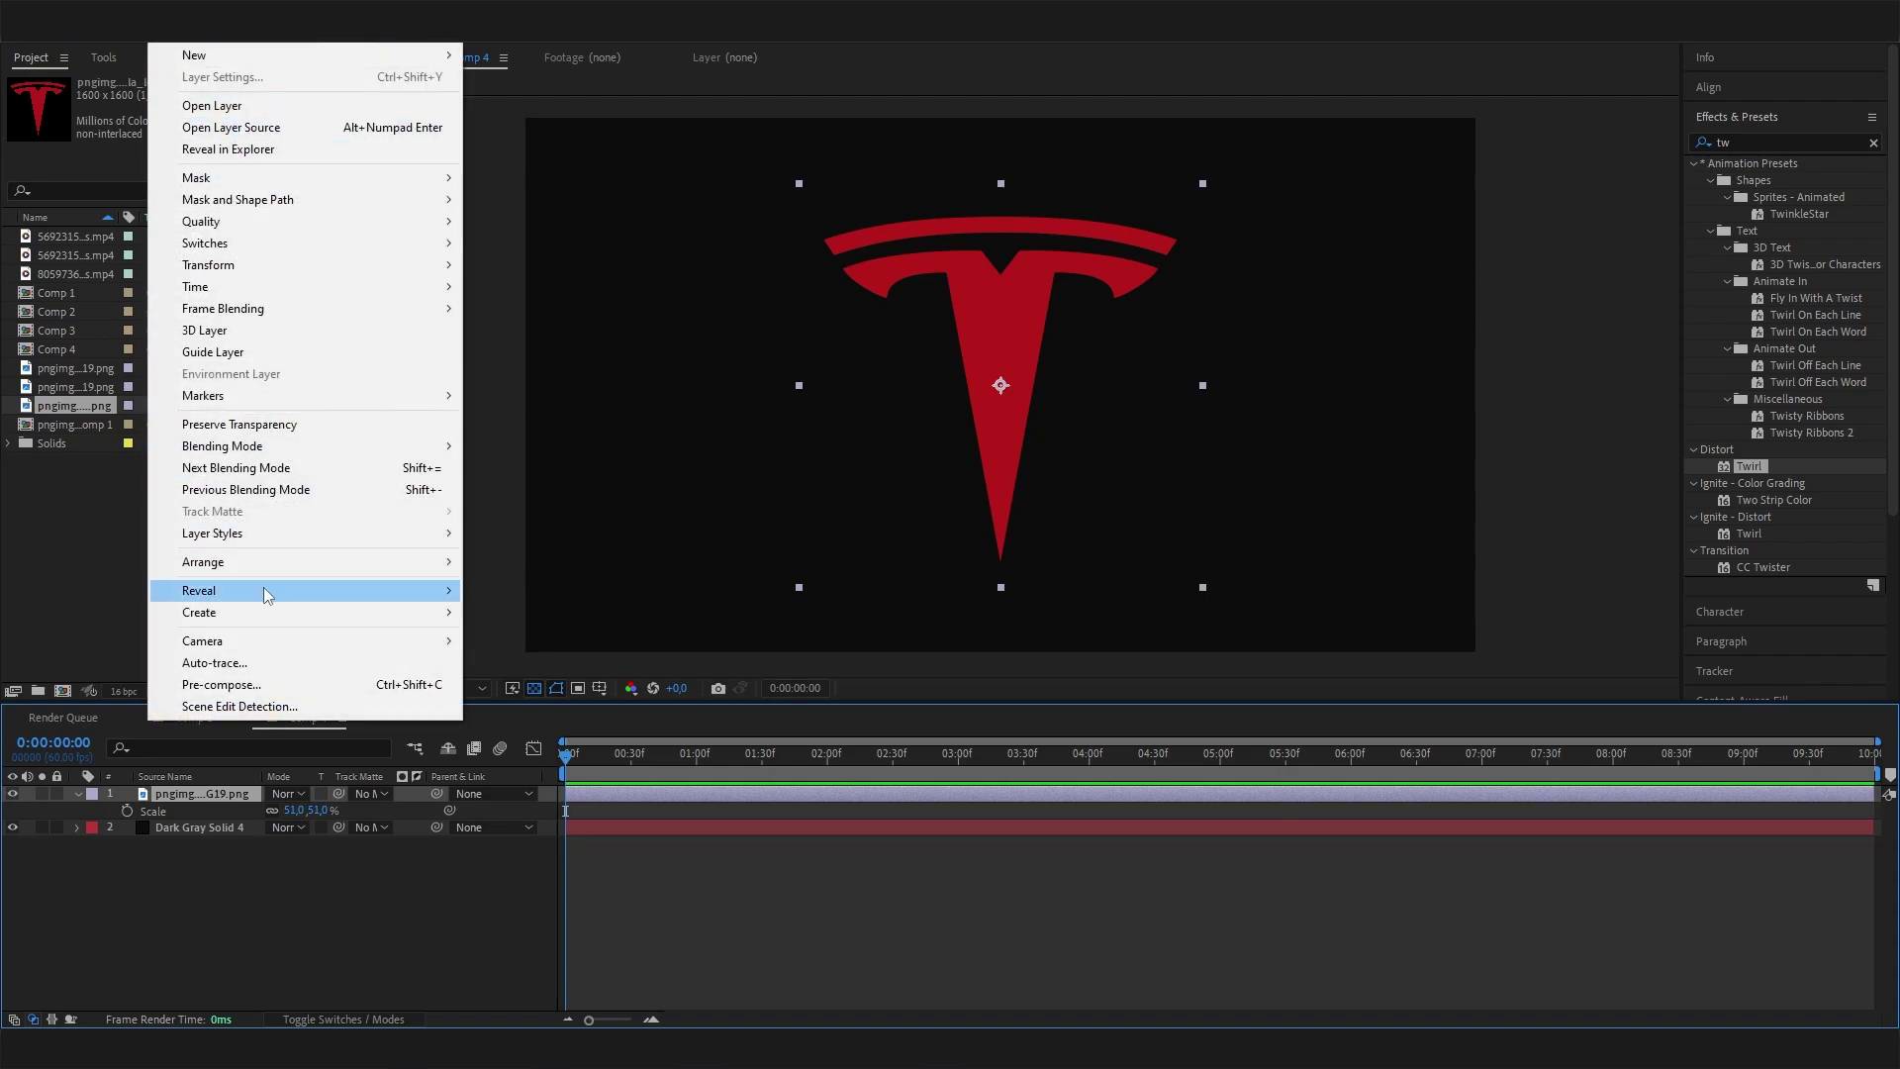
left_click(263, 661)
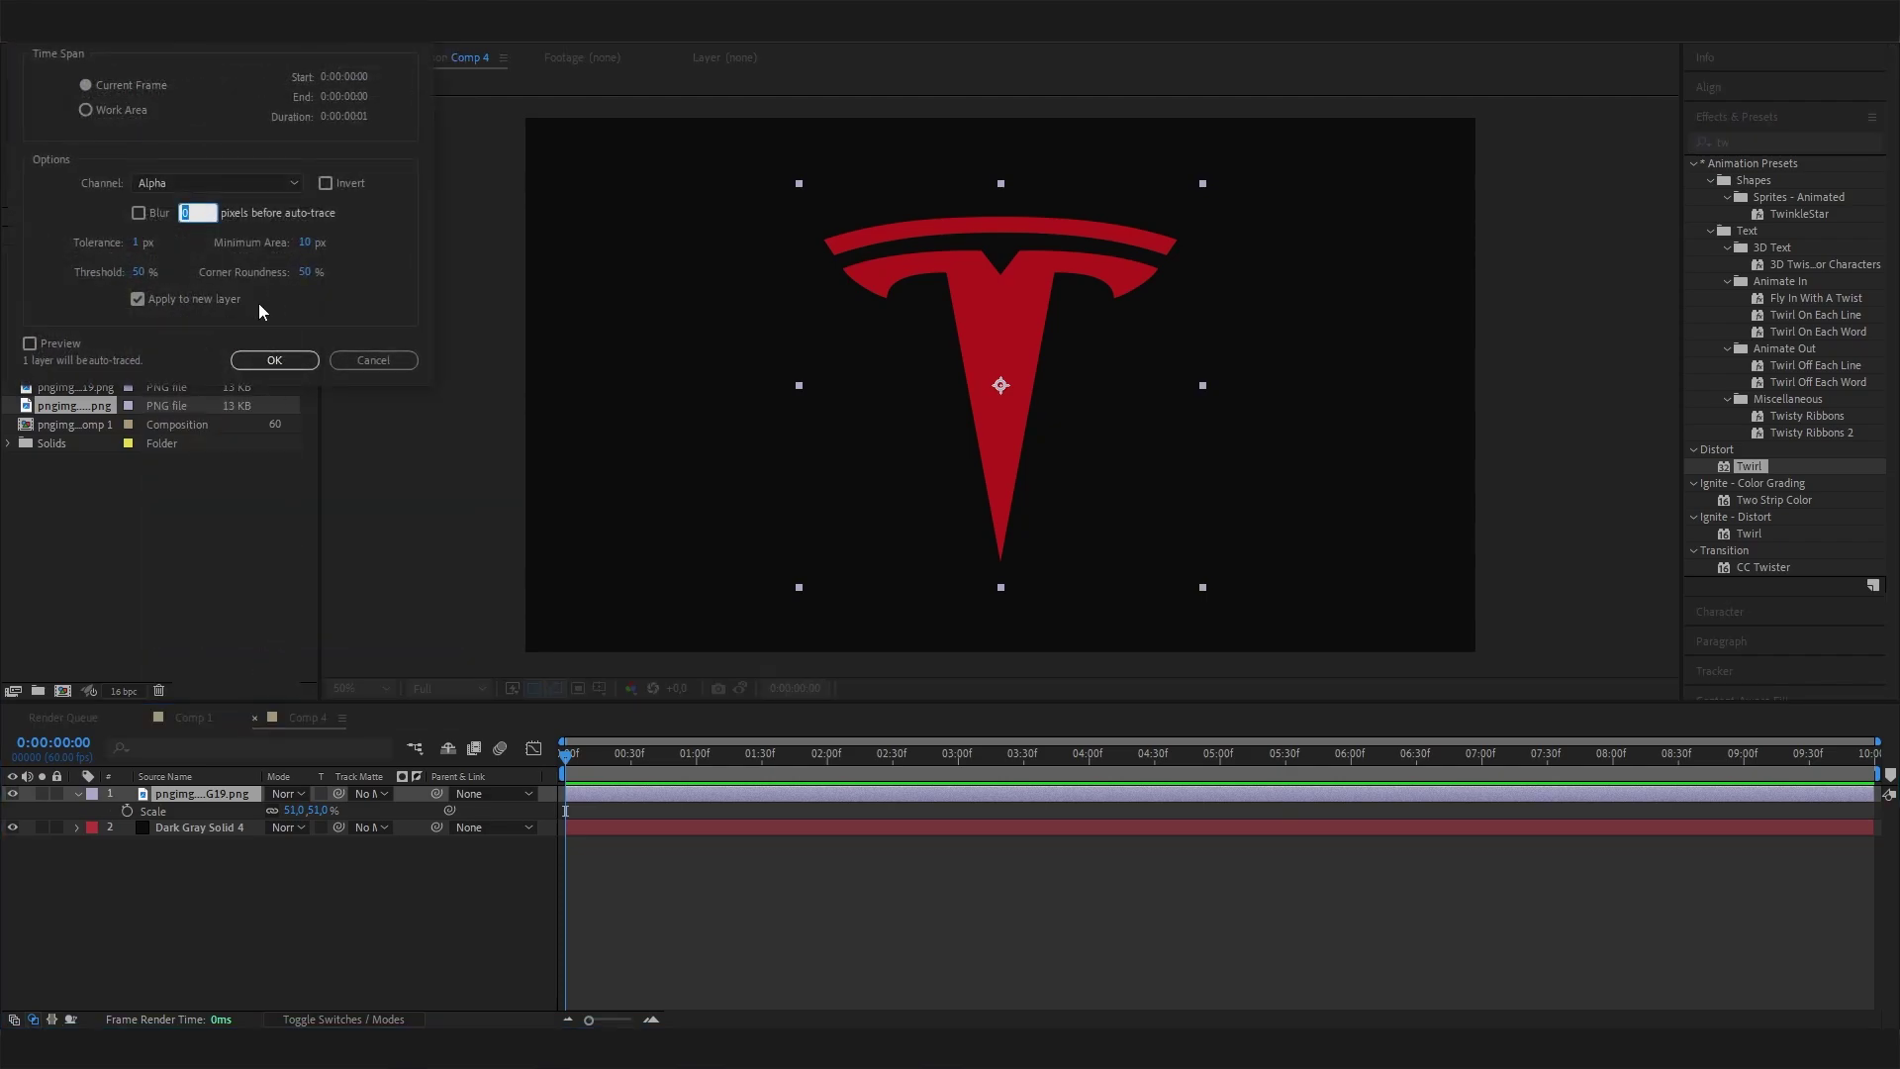
left_click(305, 359)
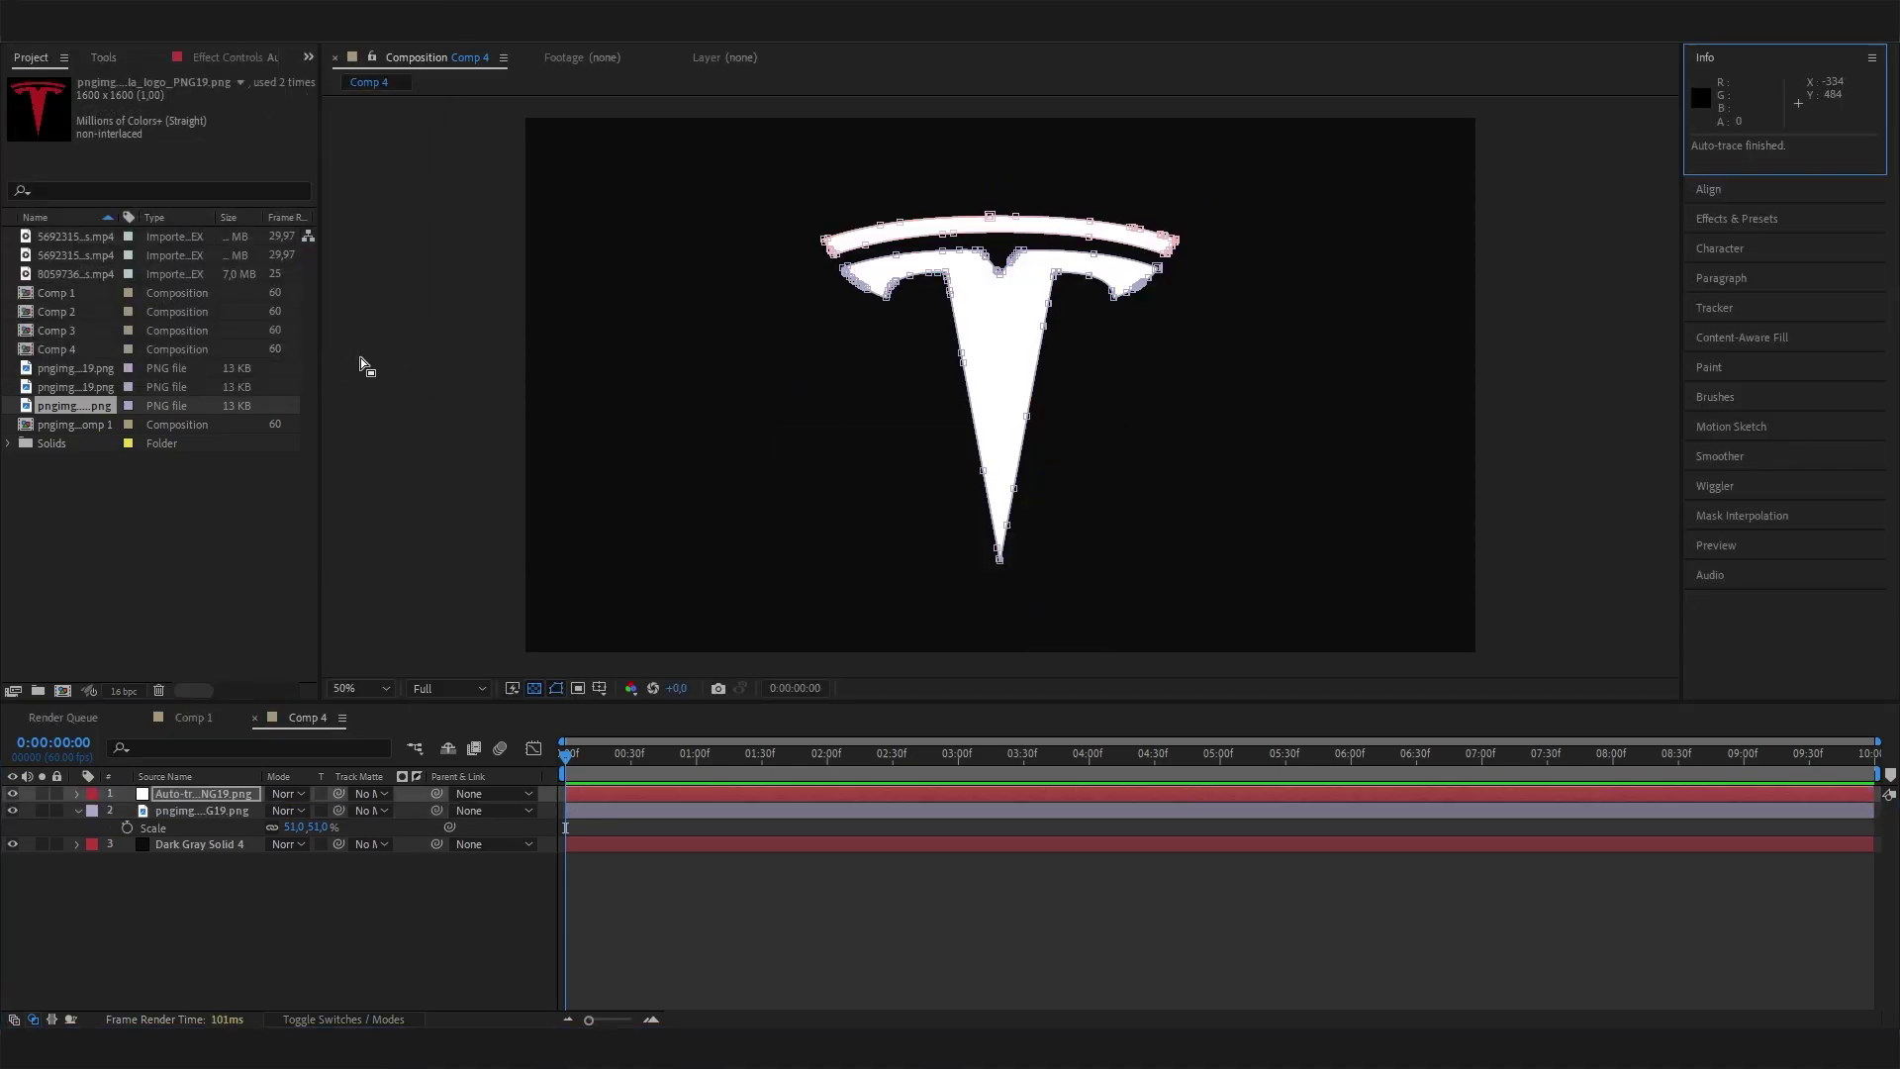
Step: With no layer selected, add an empty shape layer to the composition
left_click(410, 866)
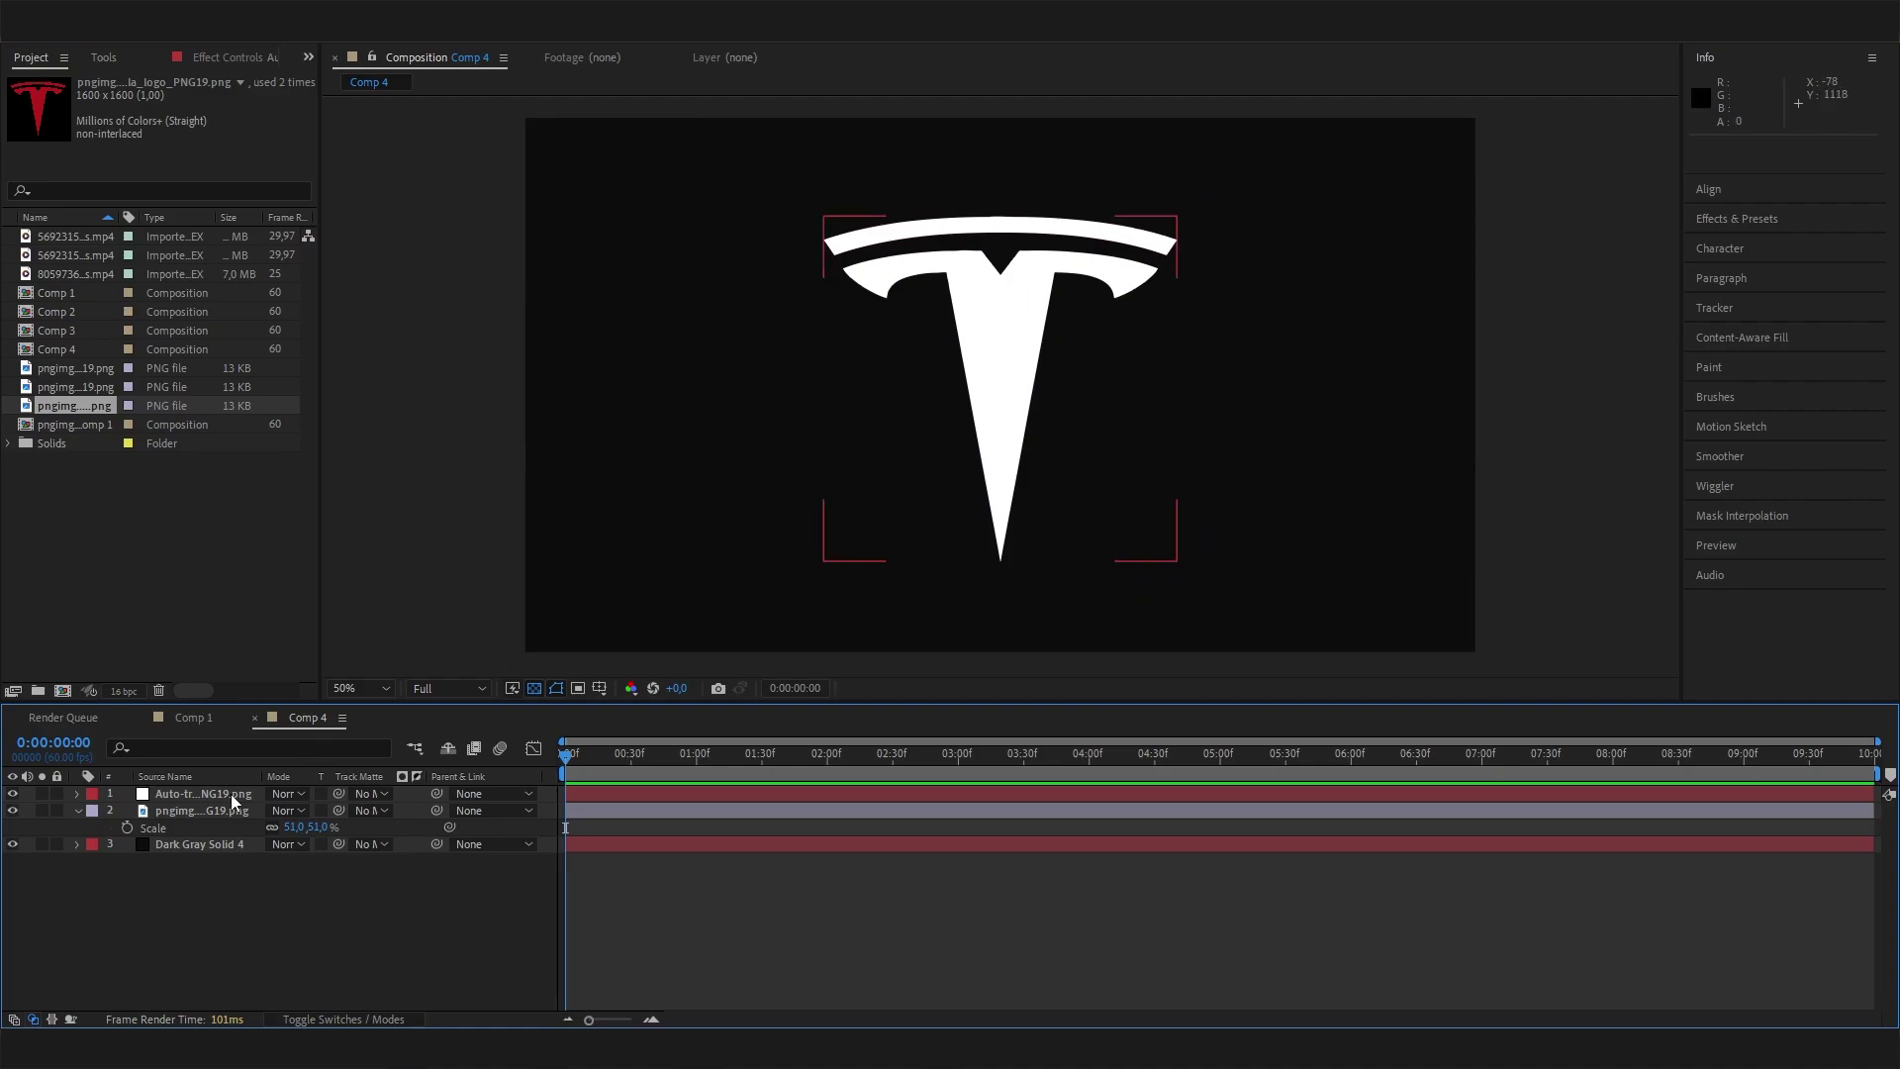
left_click(990, 386)
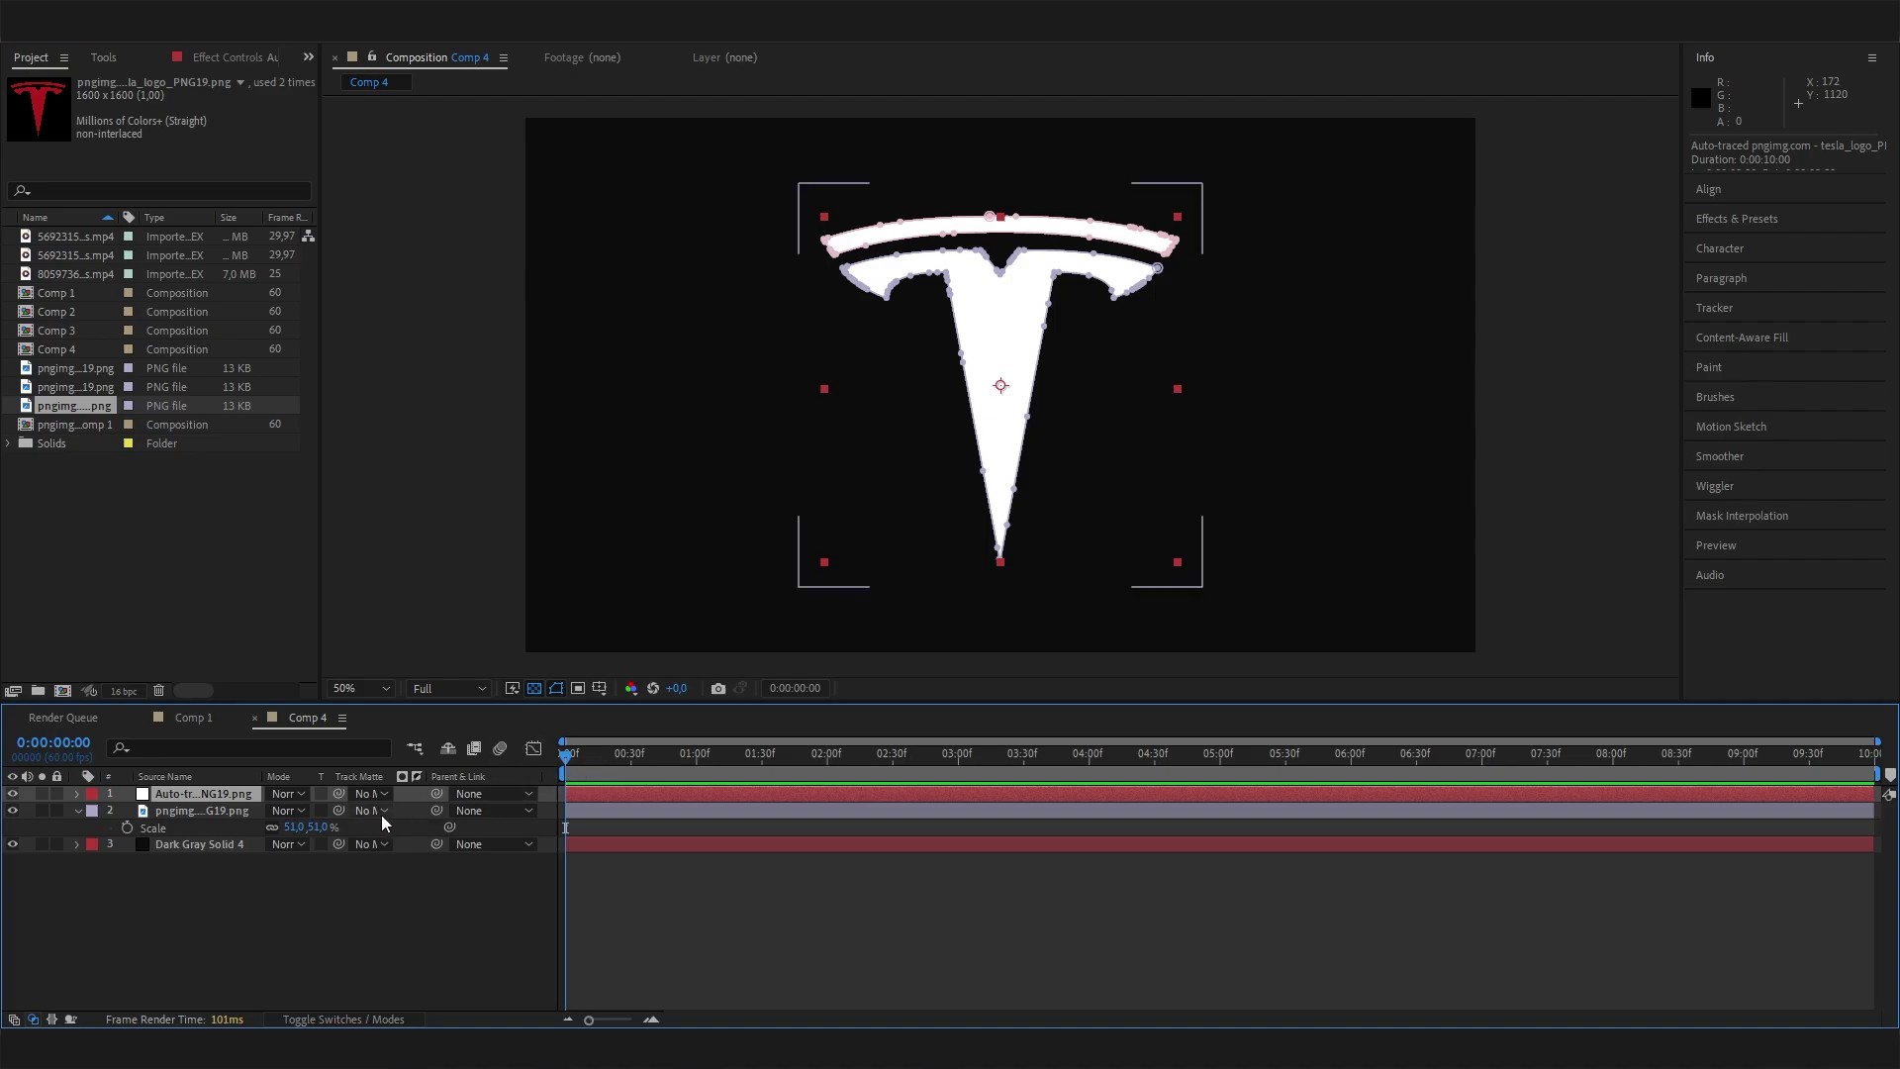
left_click(212, 941)
right_click(371, 884)
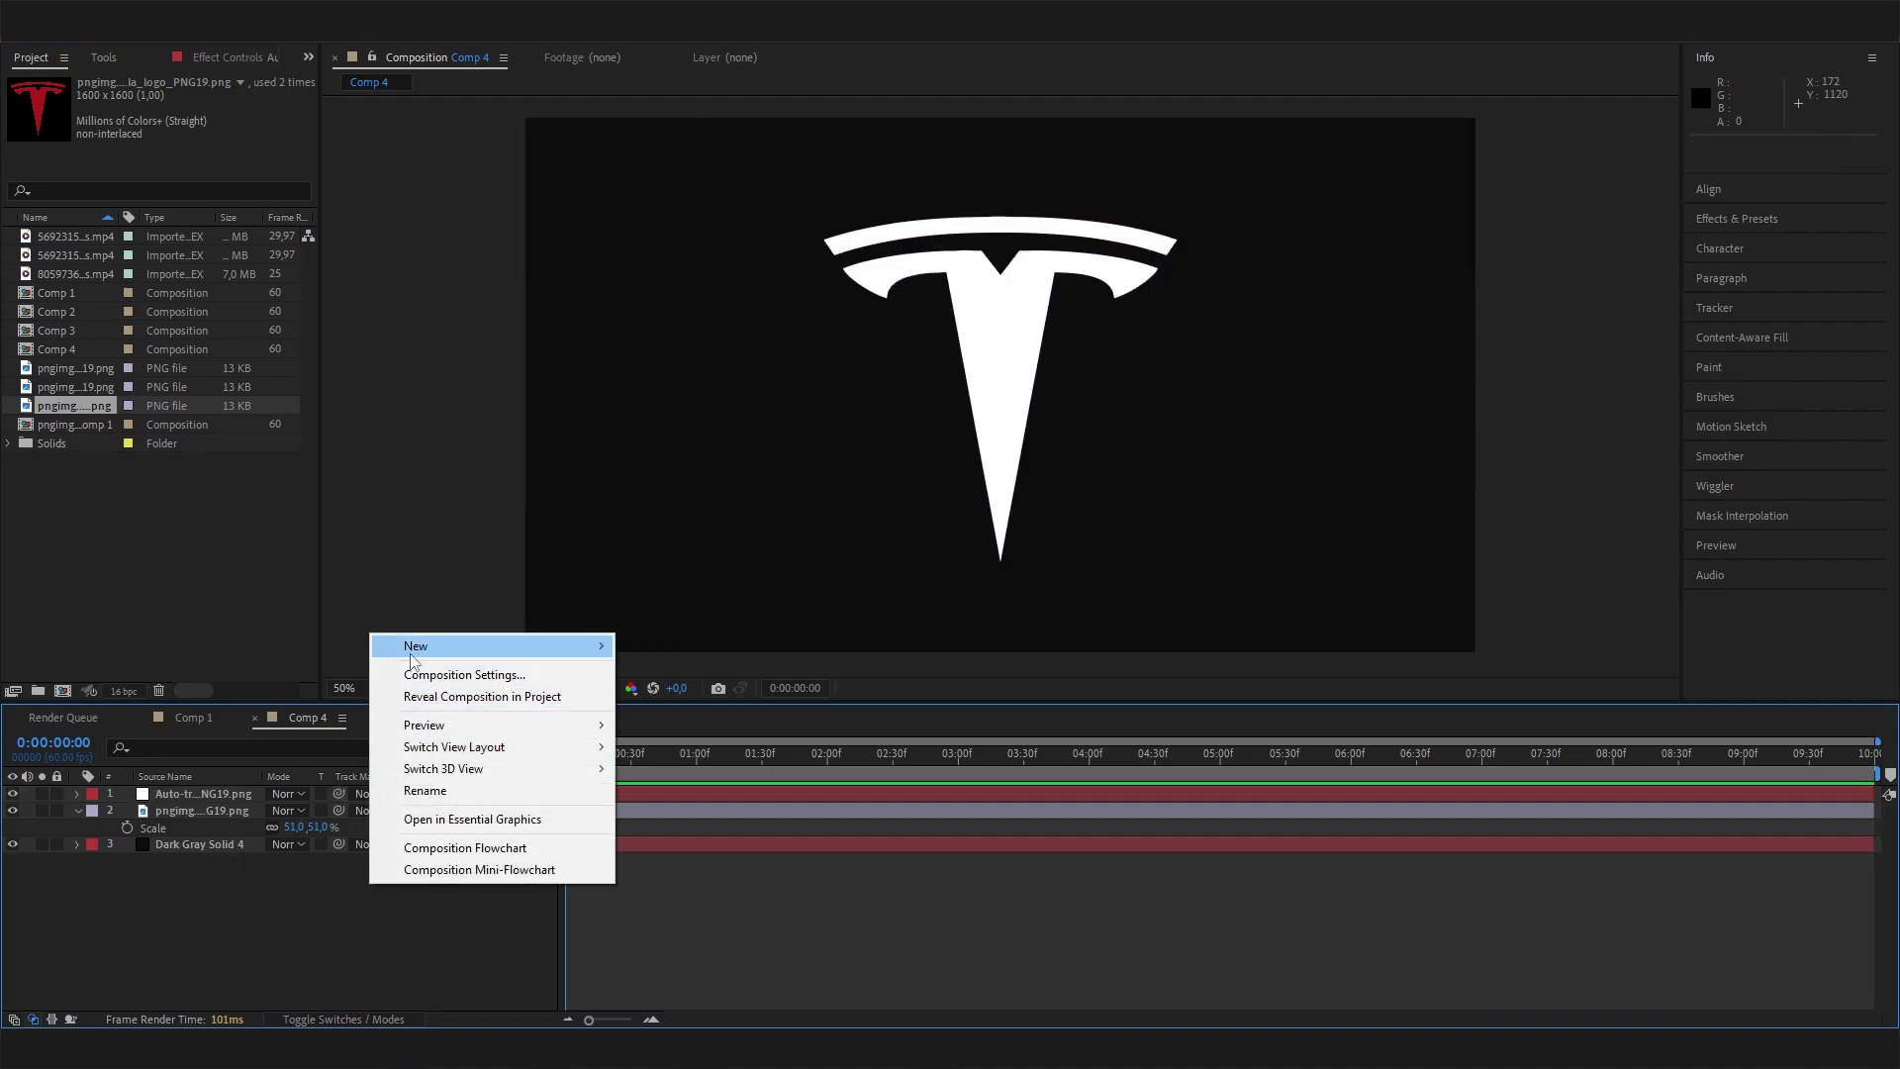
mouse_move(416, 649)
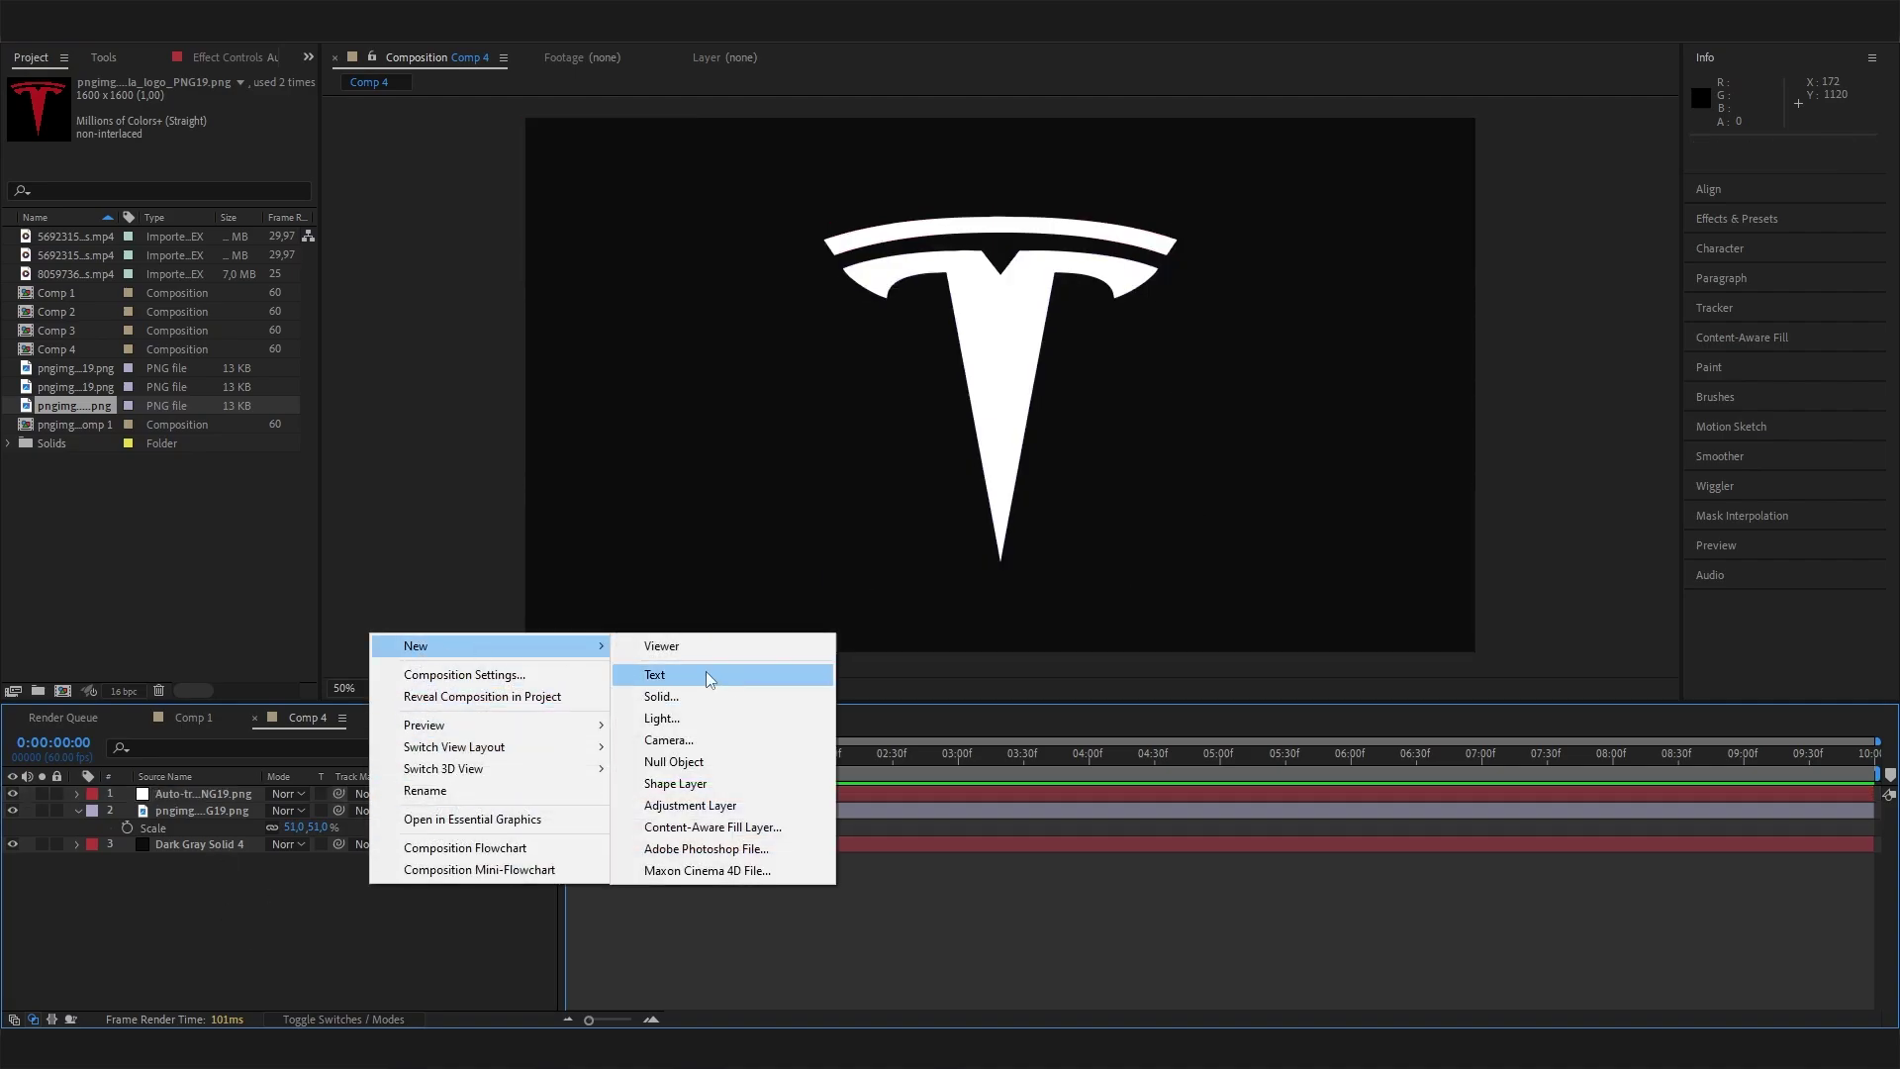
left_click(692, 784)
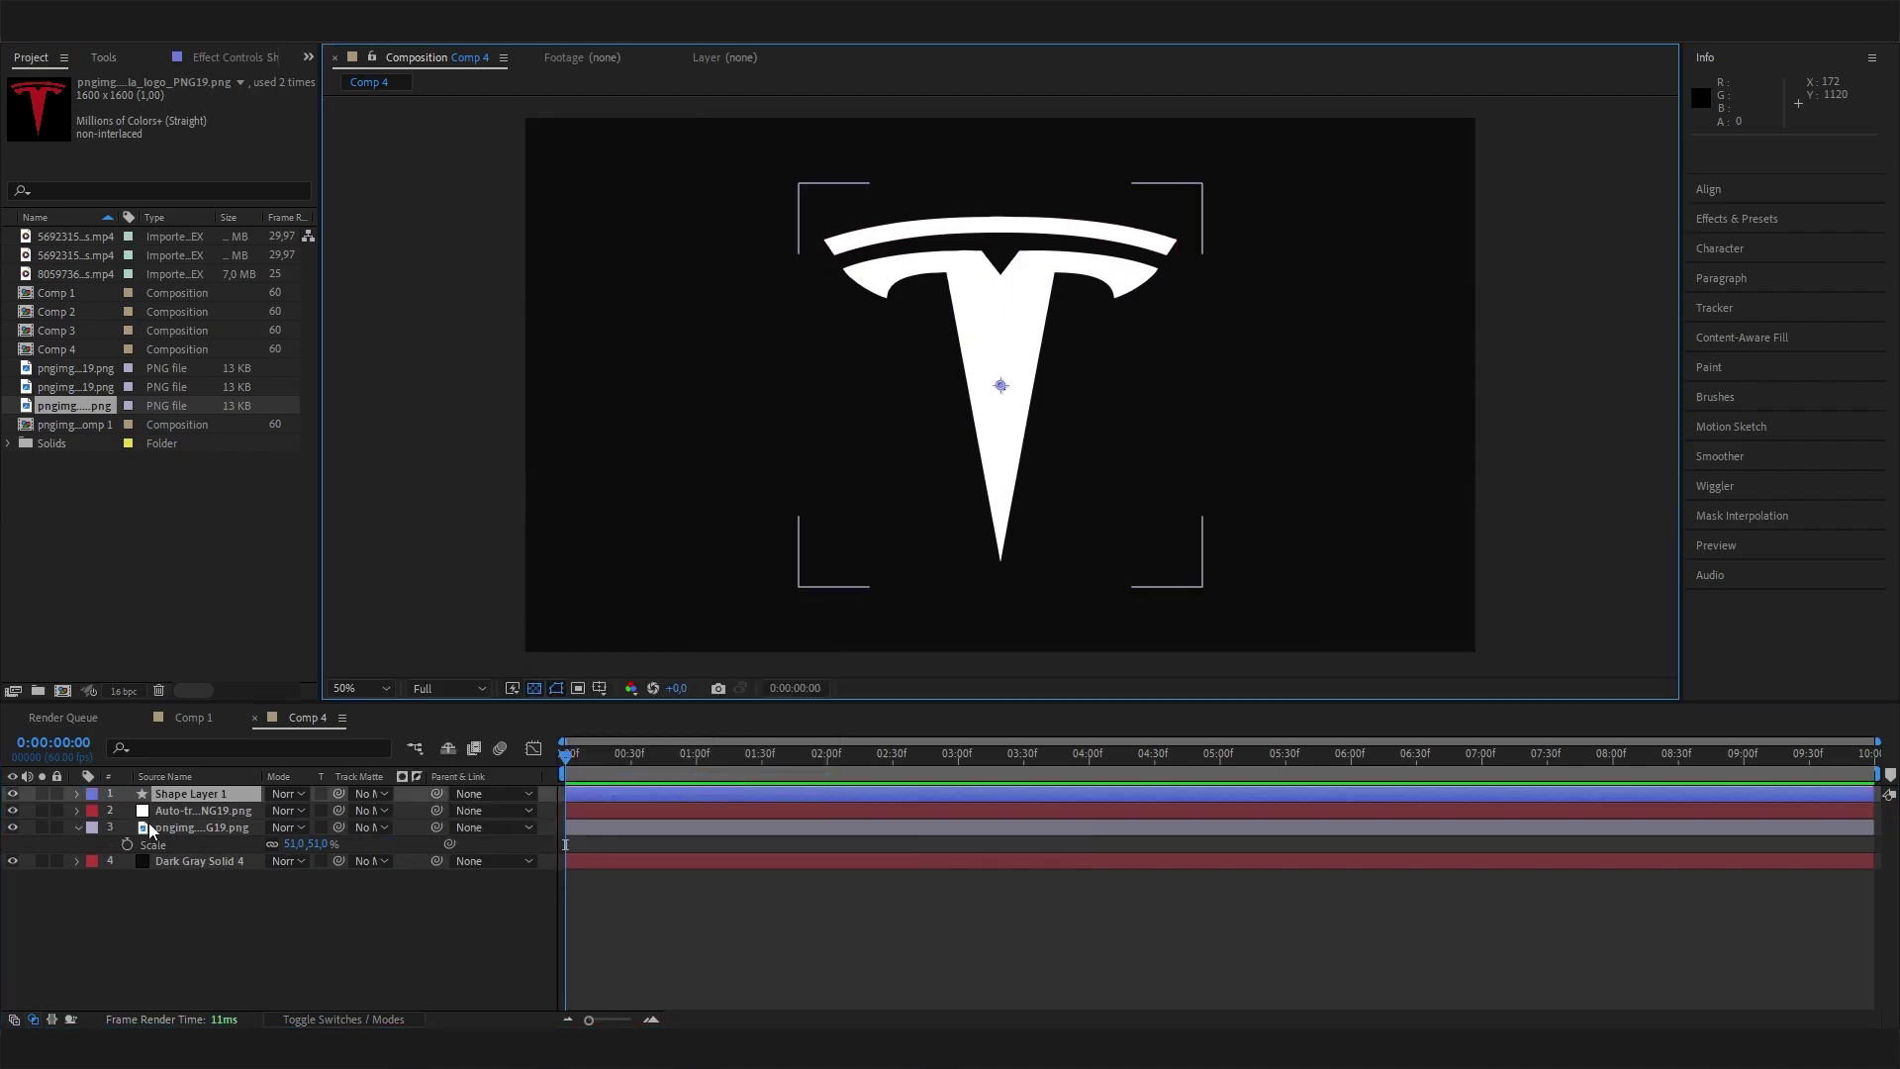
Step: Expand the shape layer's properties and the auto-traced layer's masks
left_click(77, 812)
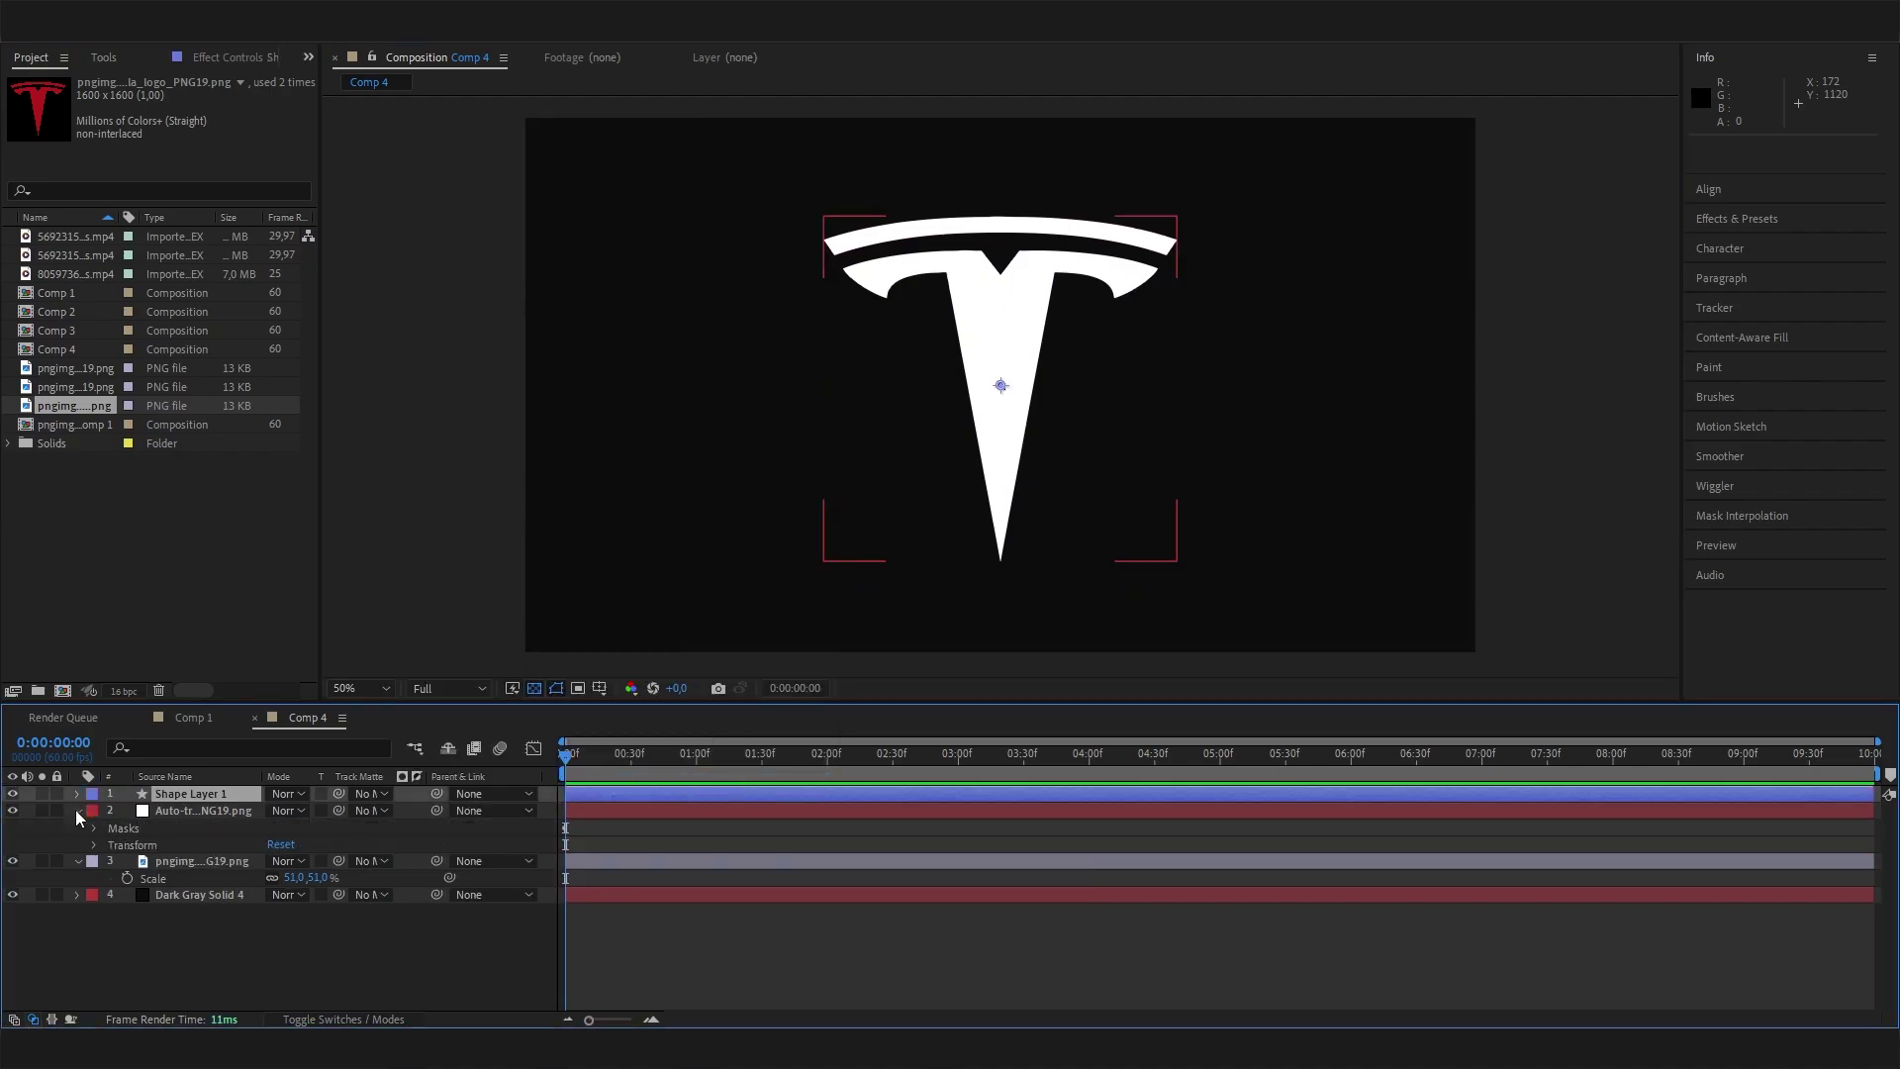
left_click(186, 812)
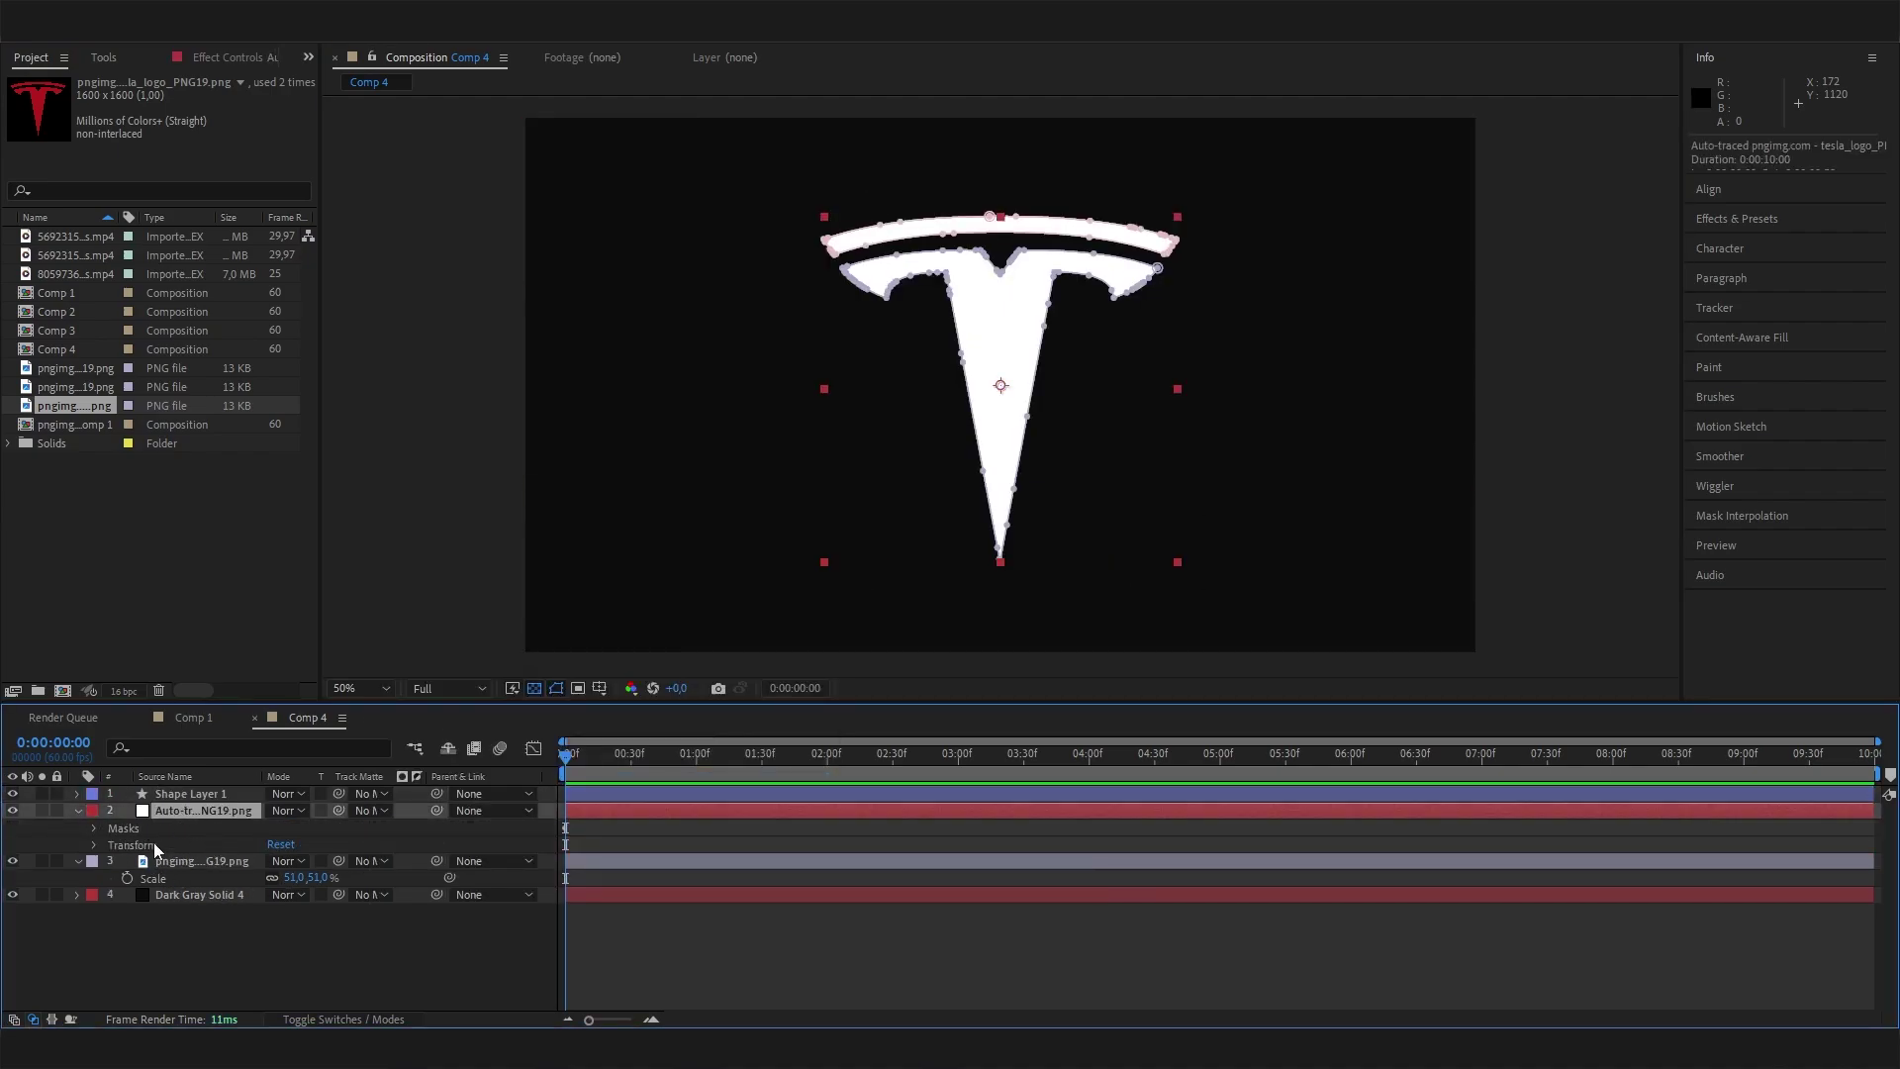
left_click(12, 812)
left_click(12, 812)
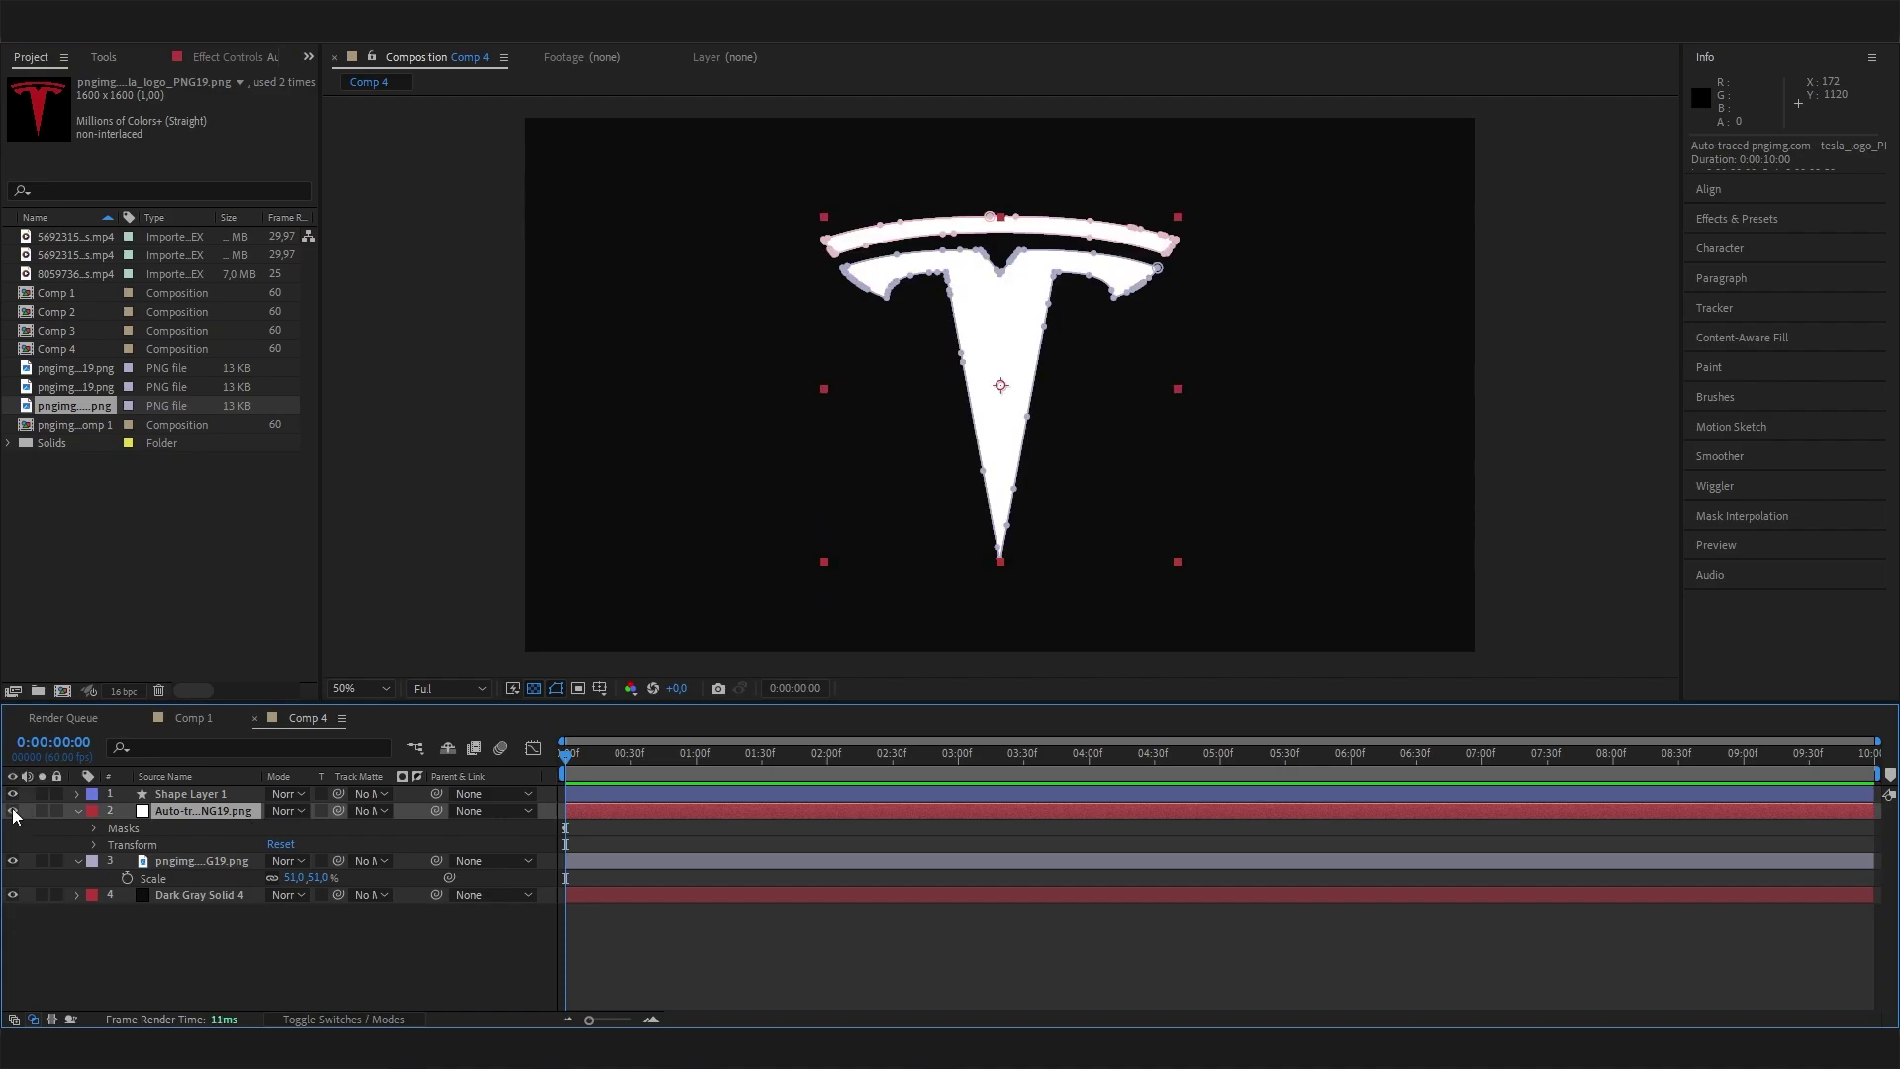
left_click(78, 795)
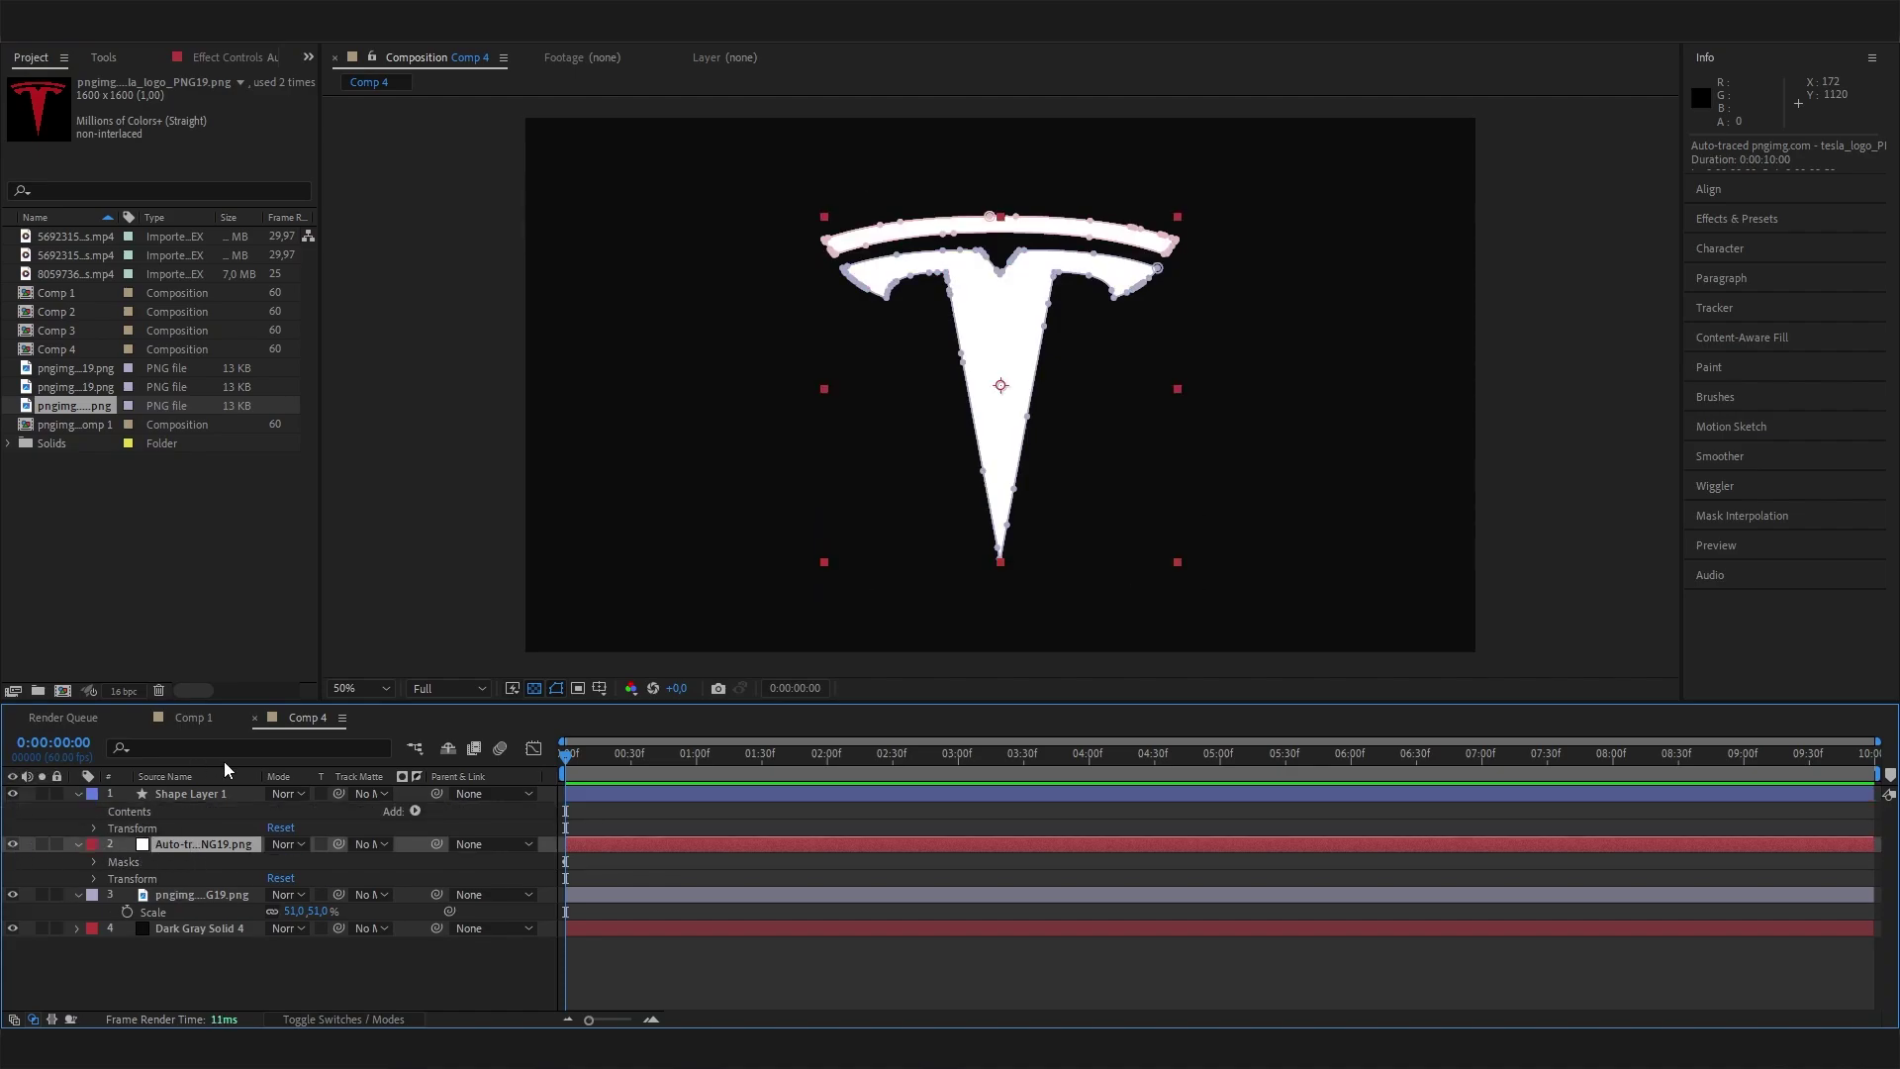
left_click(95, 862)
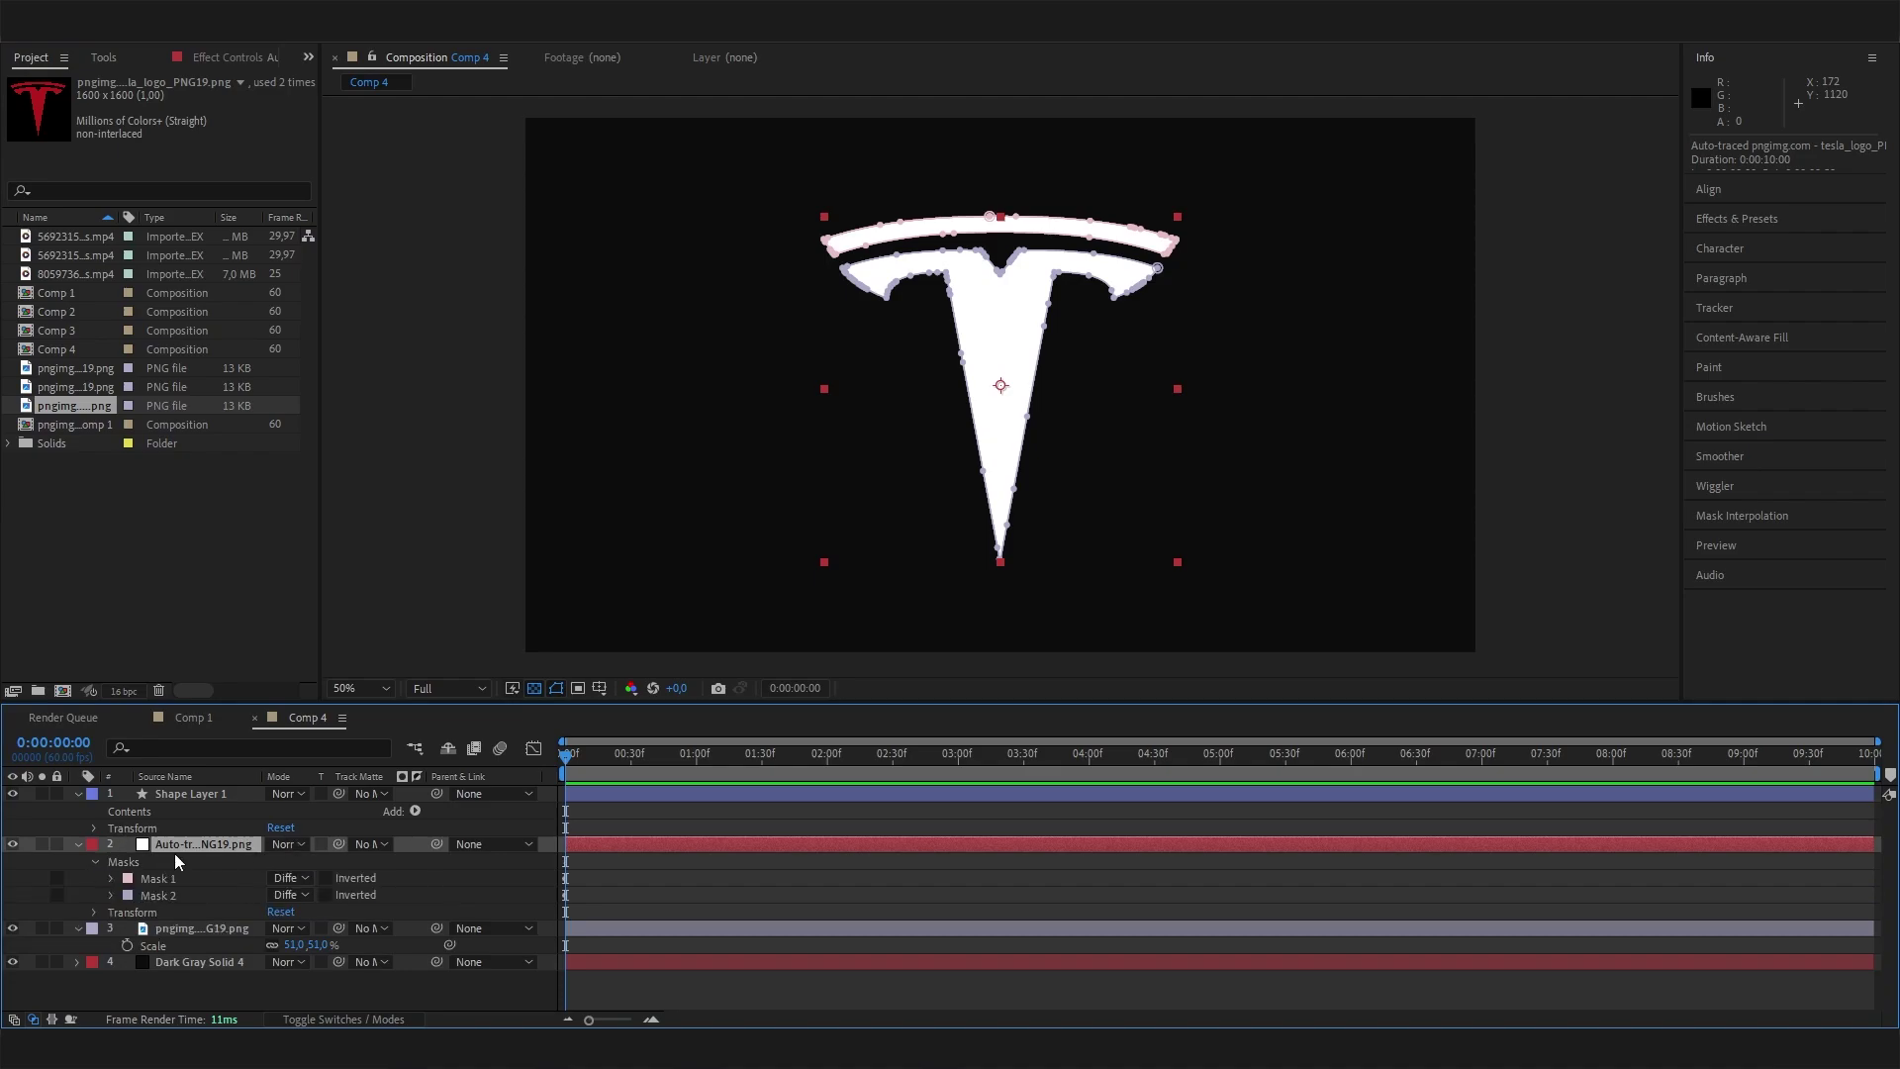
Step: Examine which part of the logo Mask 1 and Mask 2 of the auto-traced layer each outline
left_click(178, 879)
left_click(180, 894)
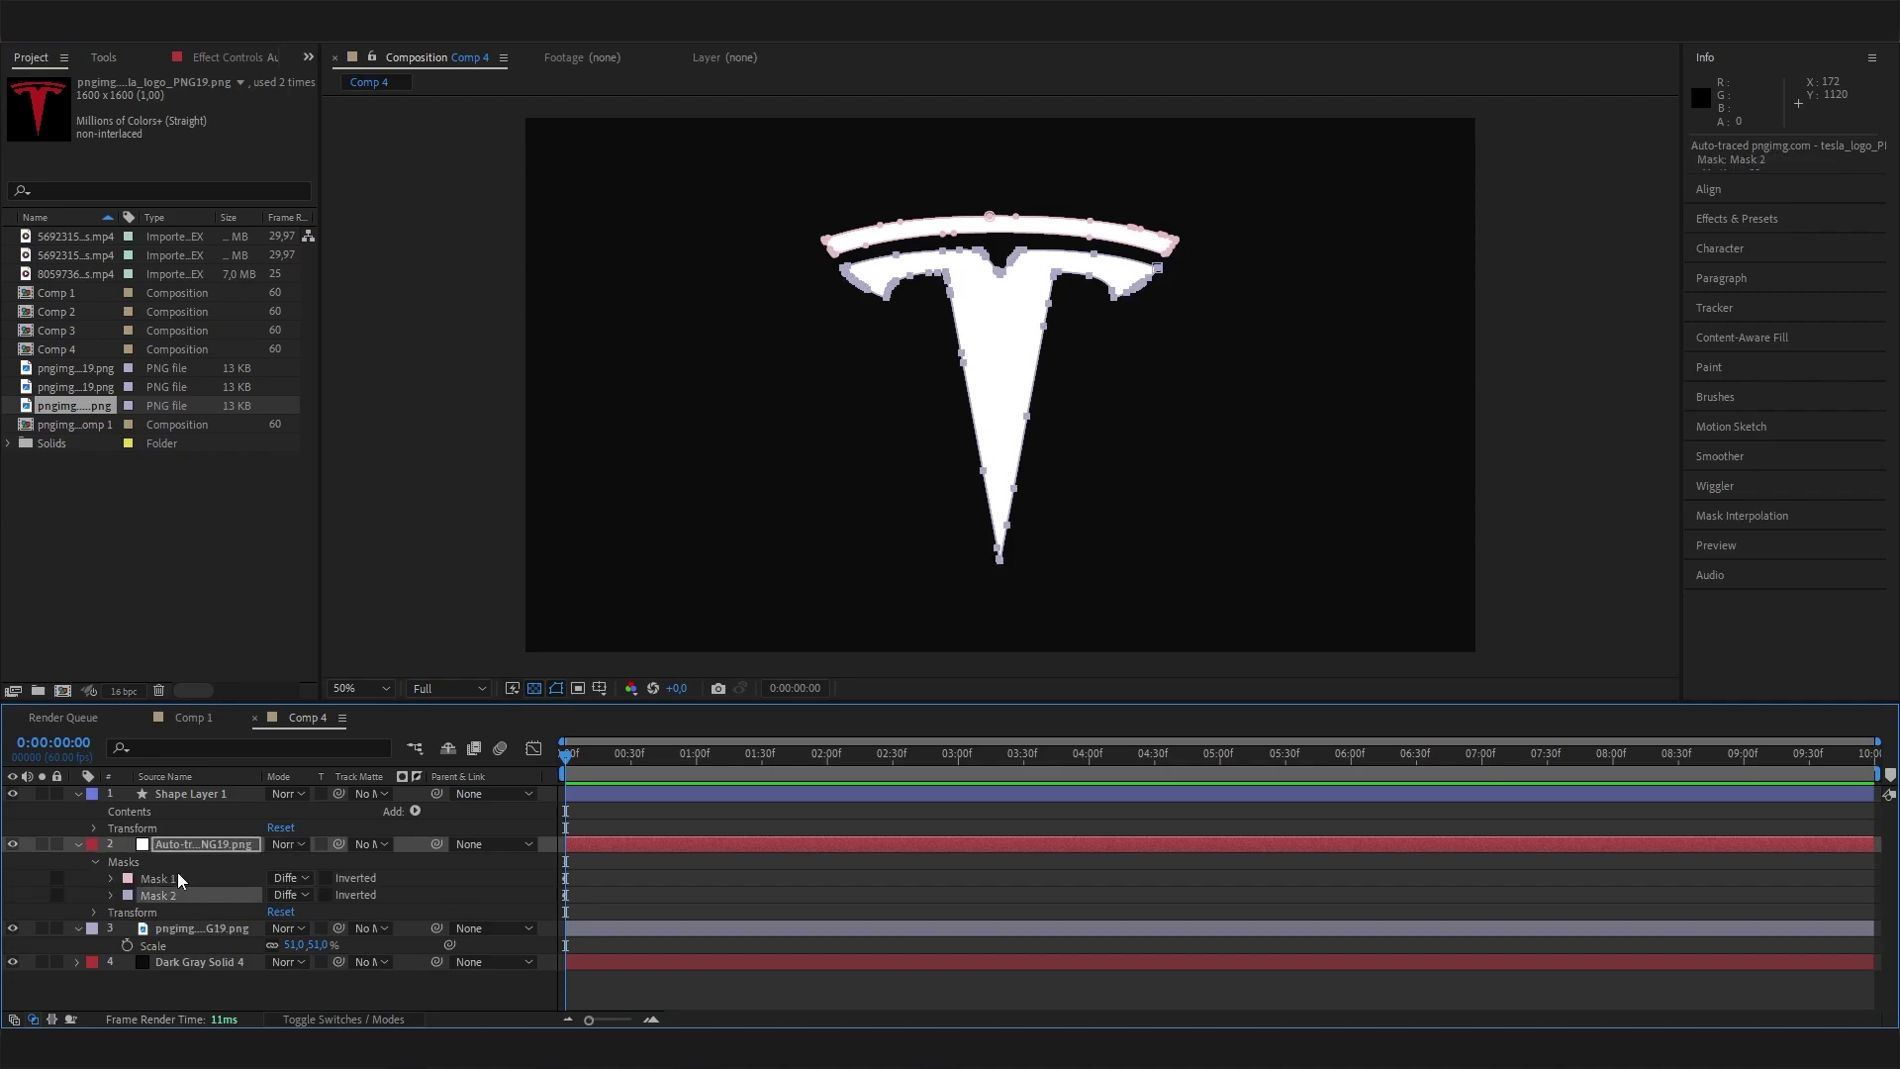
left_click(180, 879)
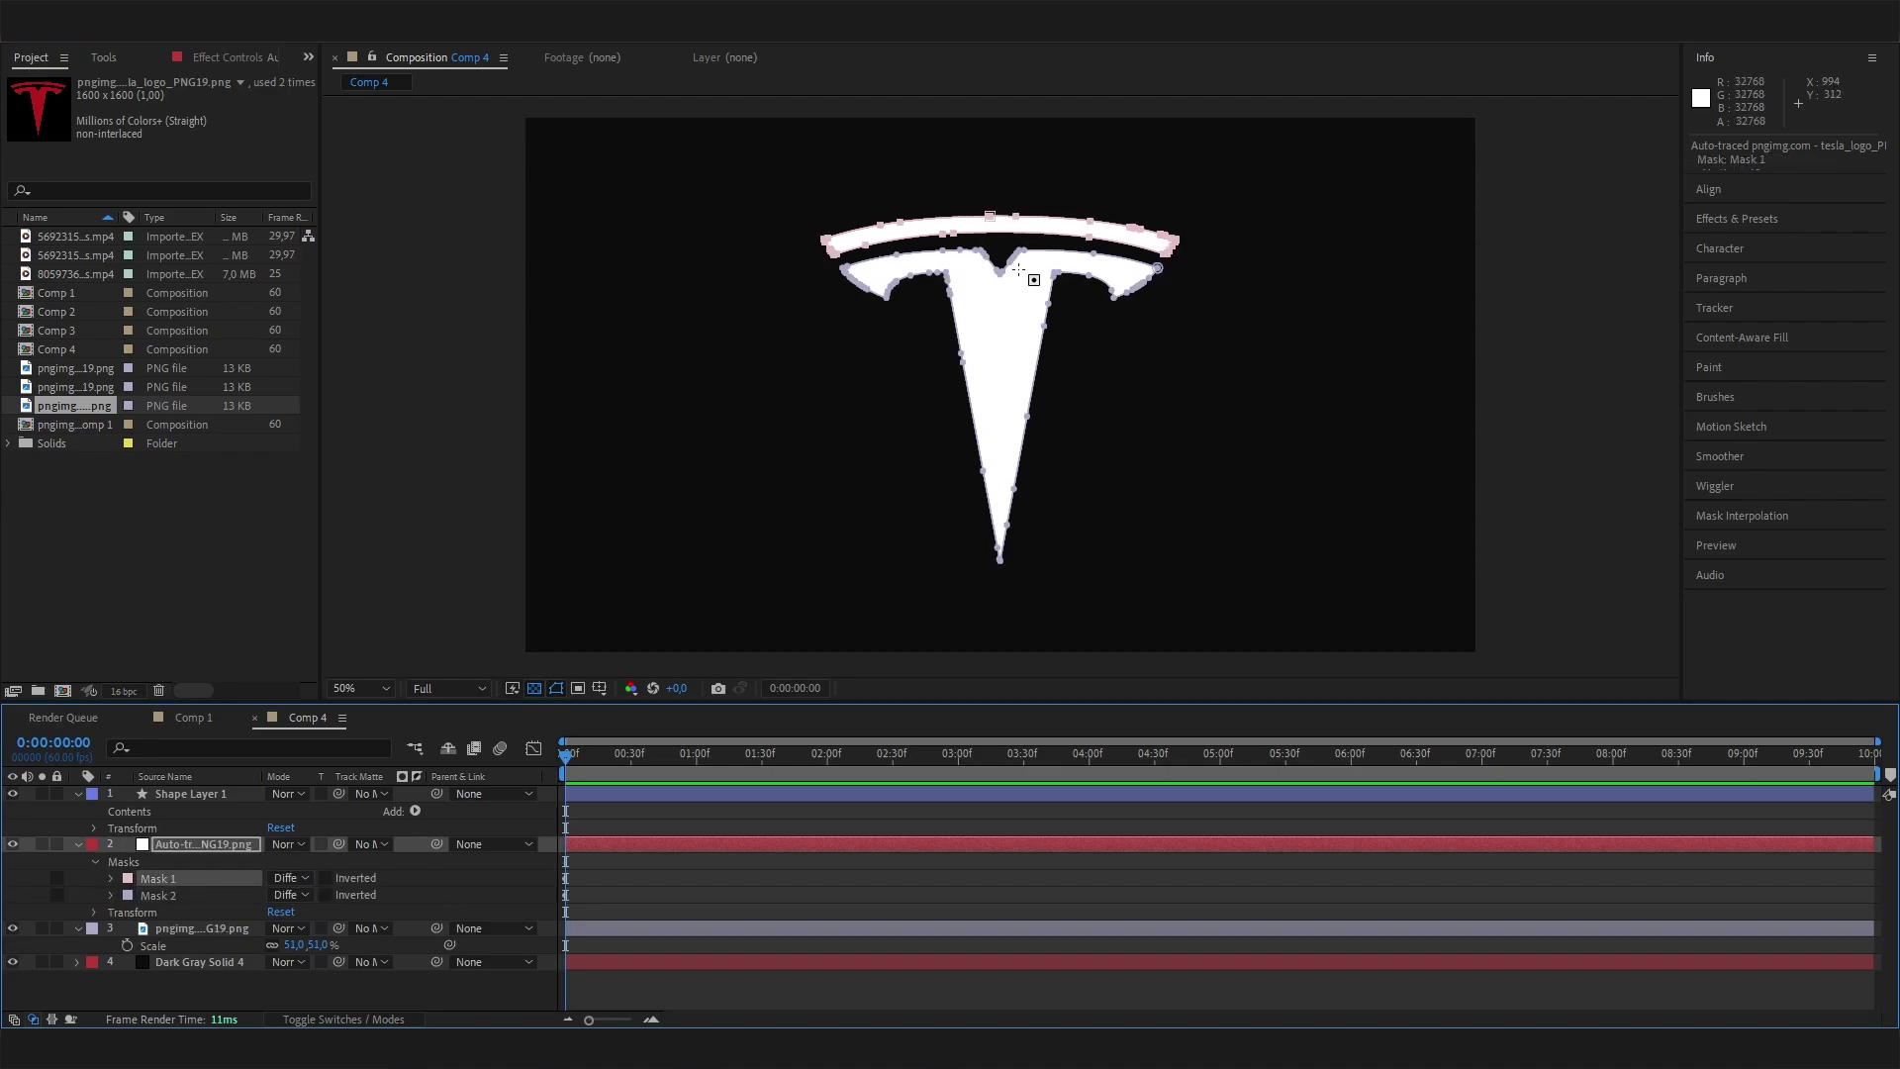
left_click(13, 844)
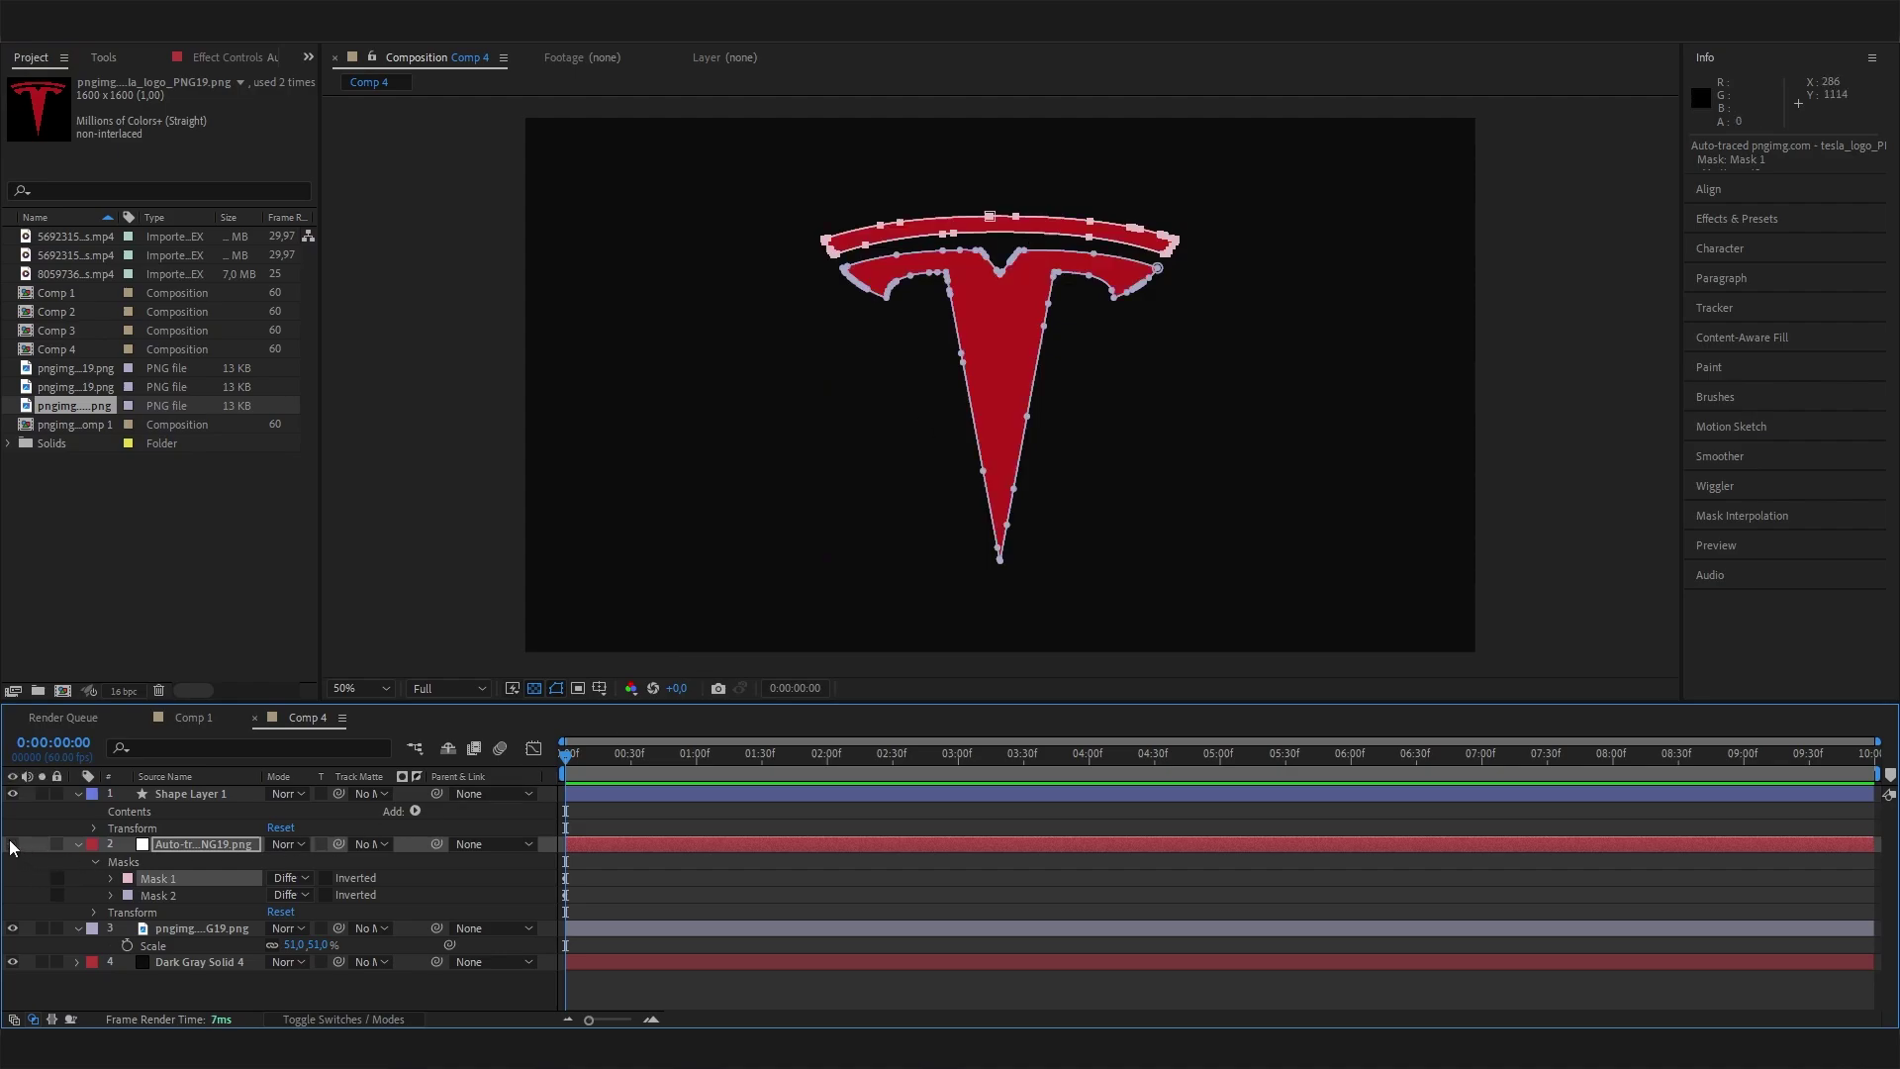
left_click(13, 844)
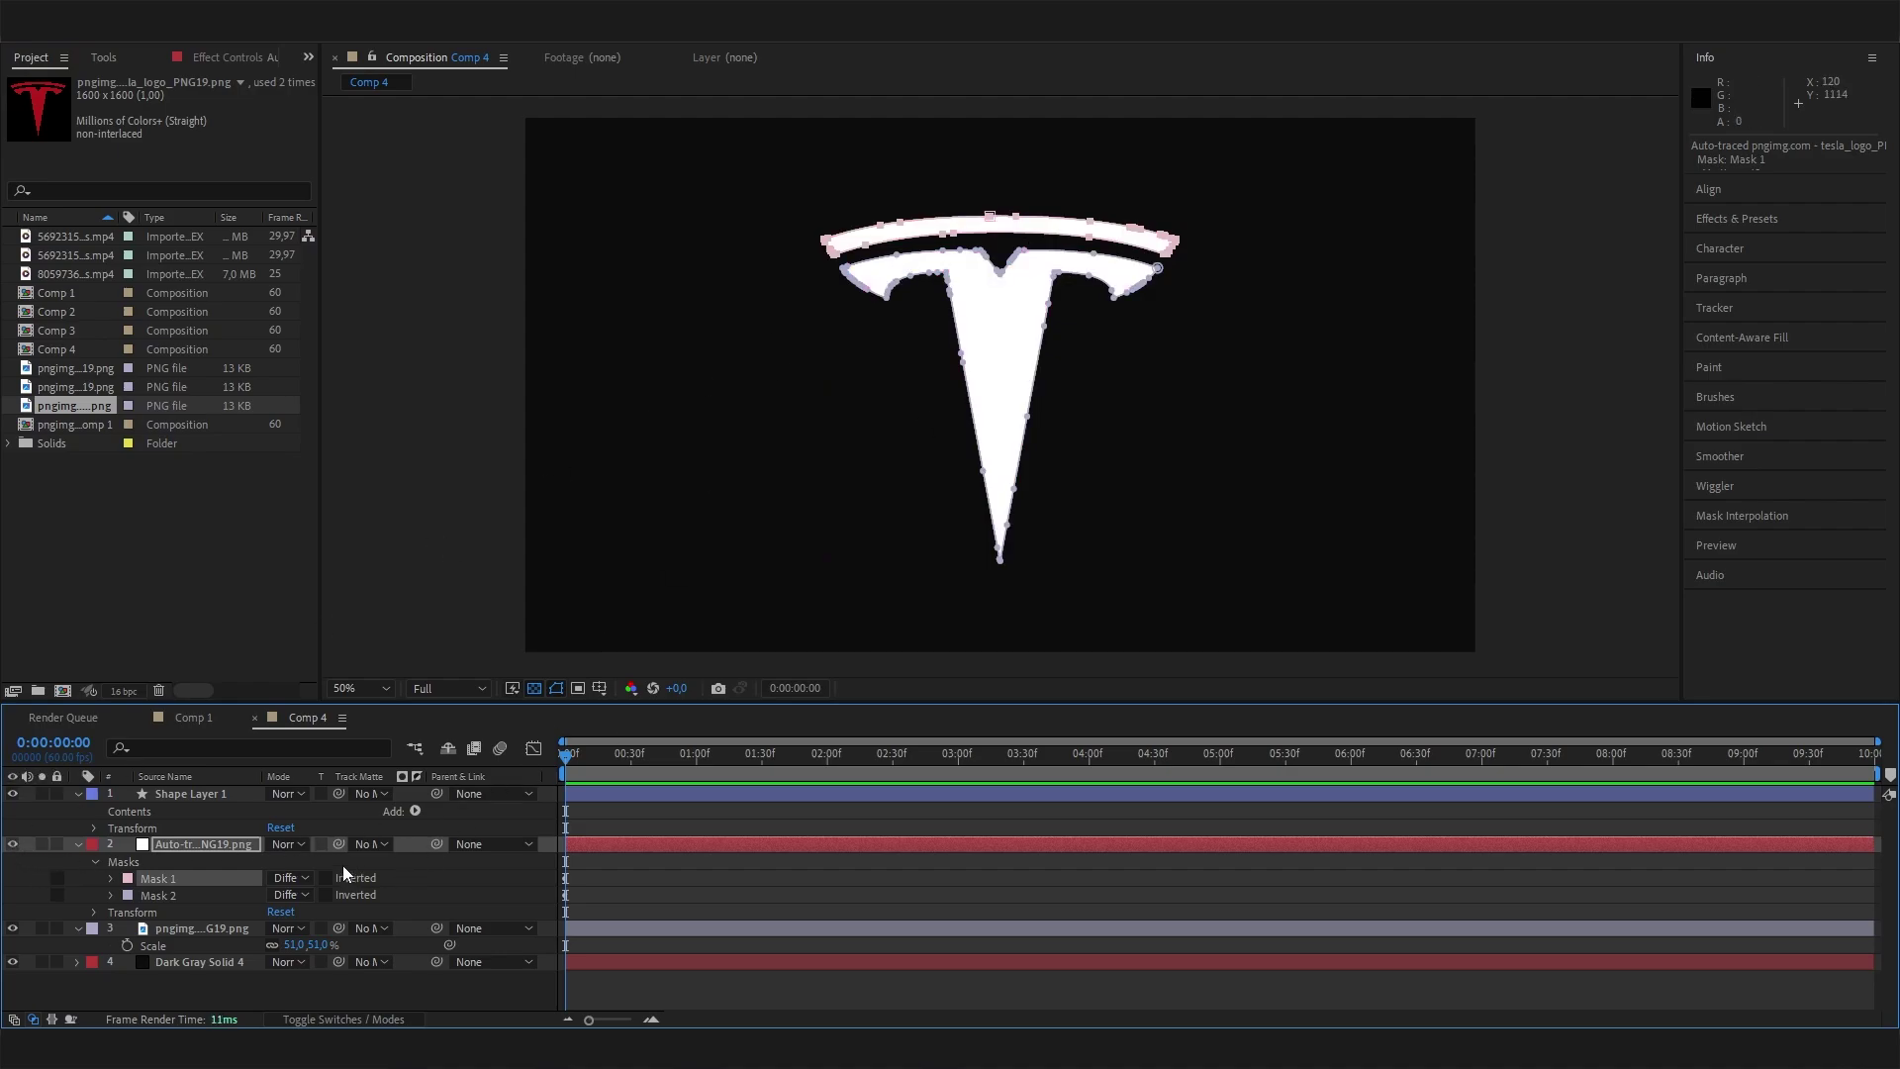
left_click(162, 895)
left_click(170, 877)
left_click(162, 890)
left_click(164, 880)
left_click(165, 896)
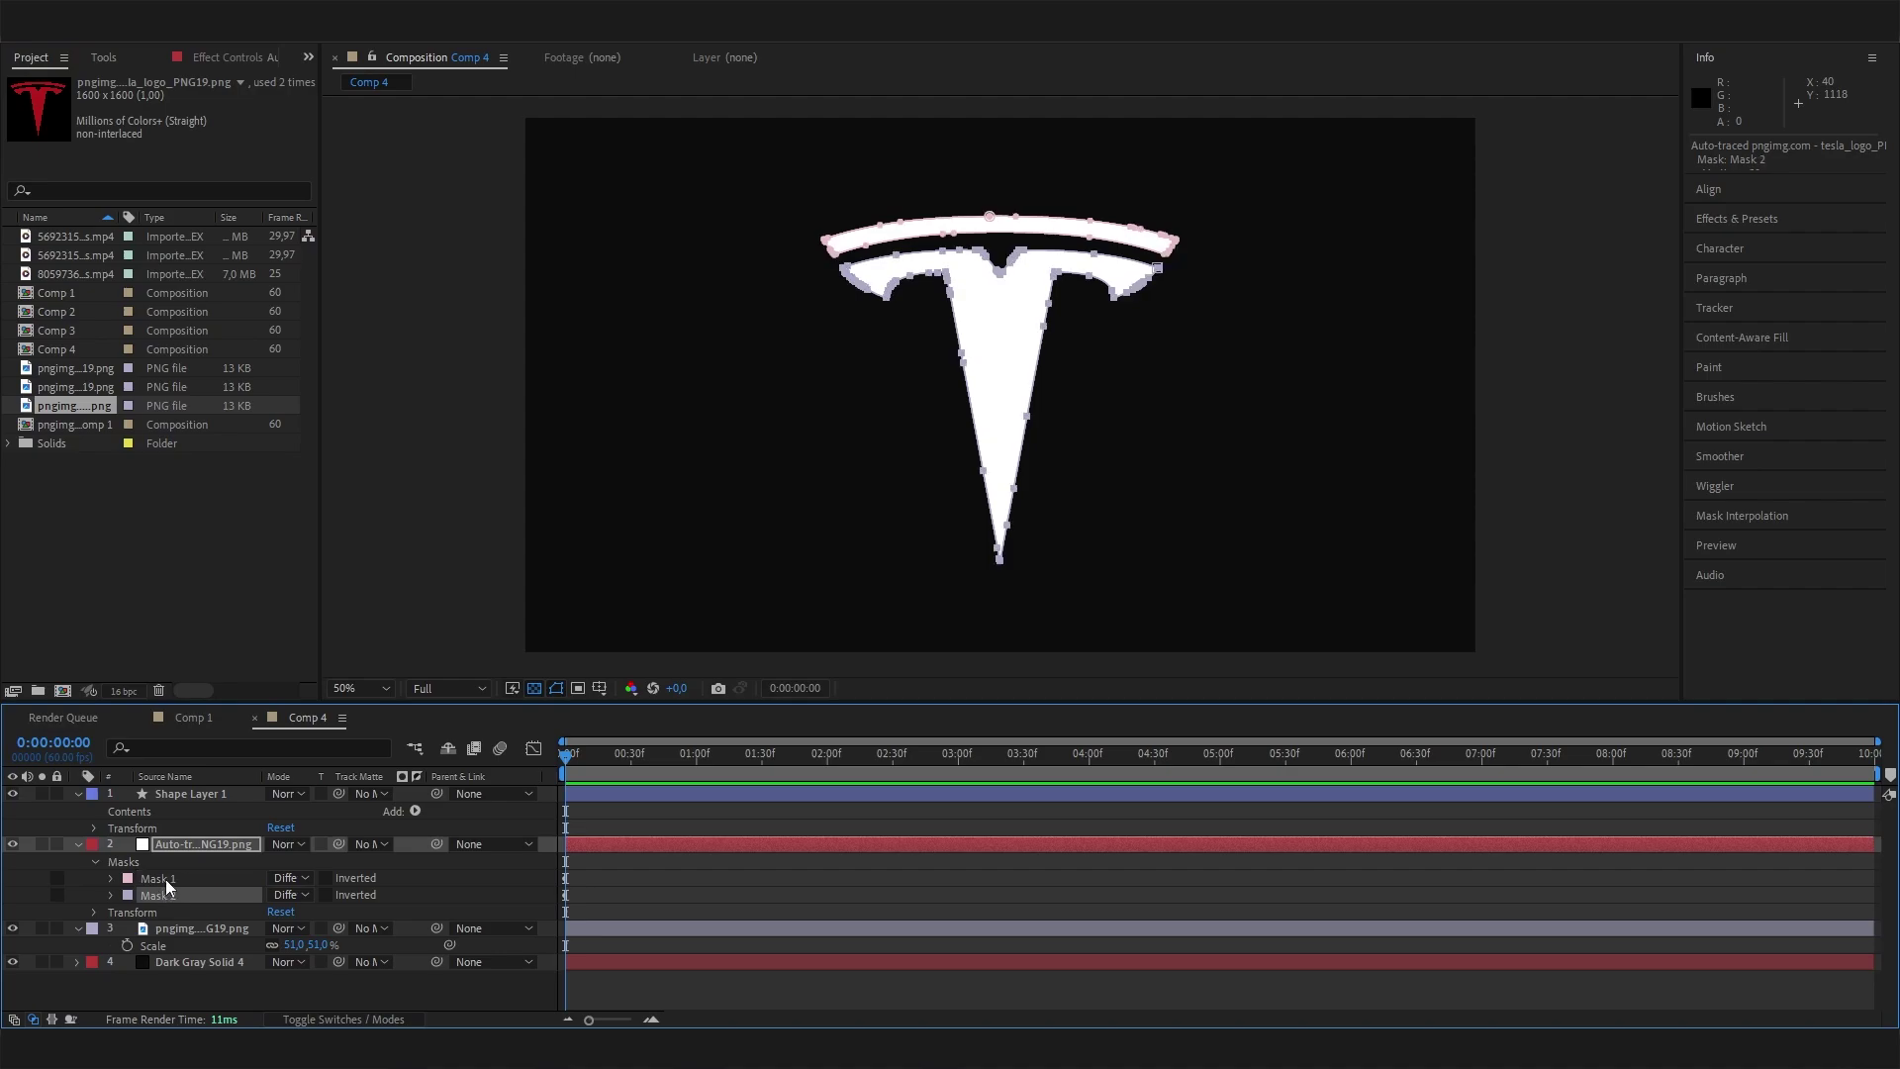
left_click(166, 880)
Step: Add two empty paths to the contents of Shape Layer 1
left_click(198, 794)
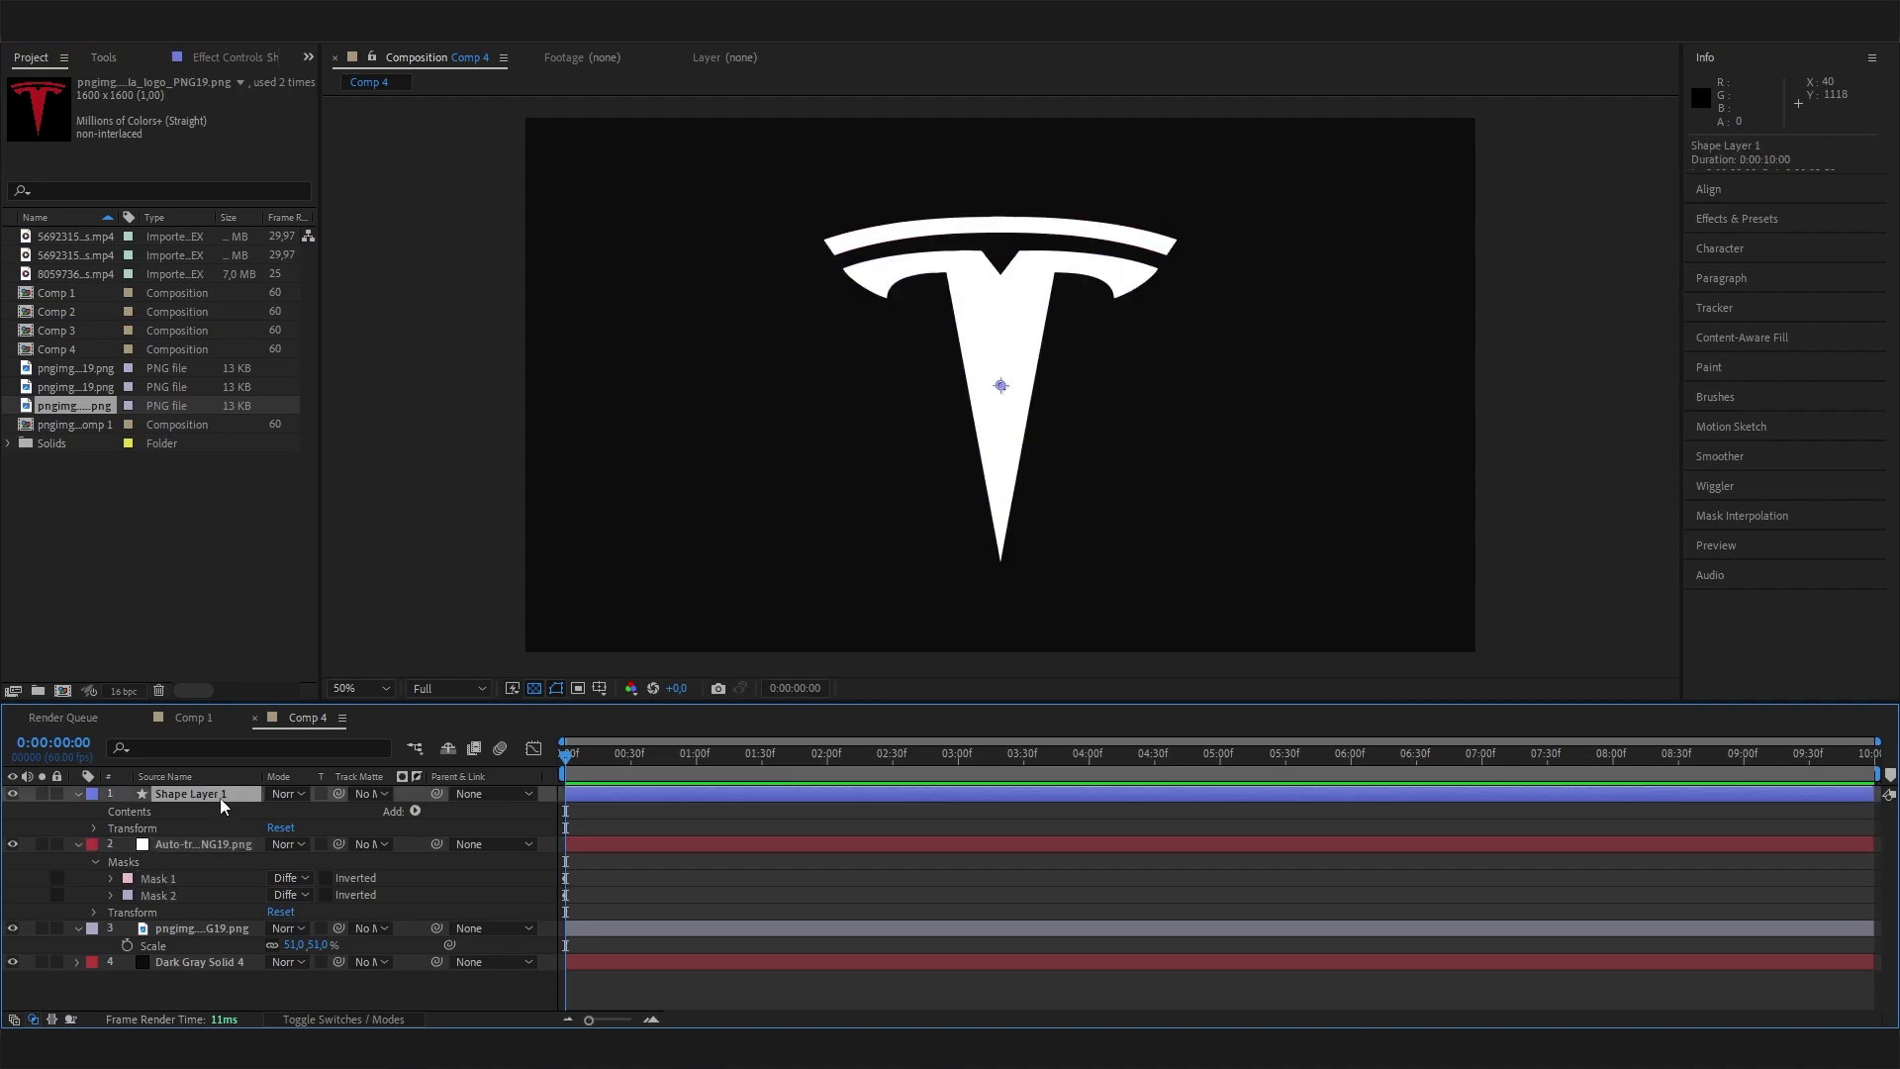
left_click(414, 810)
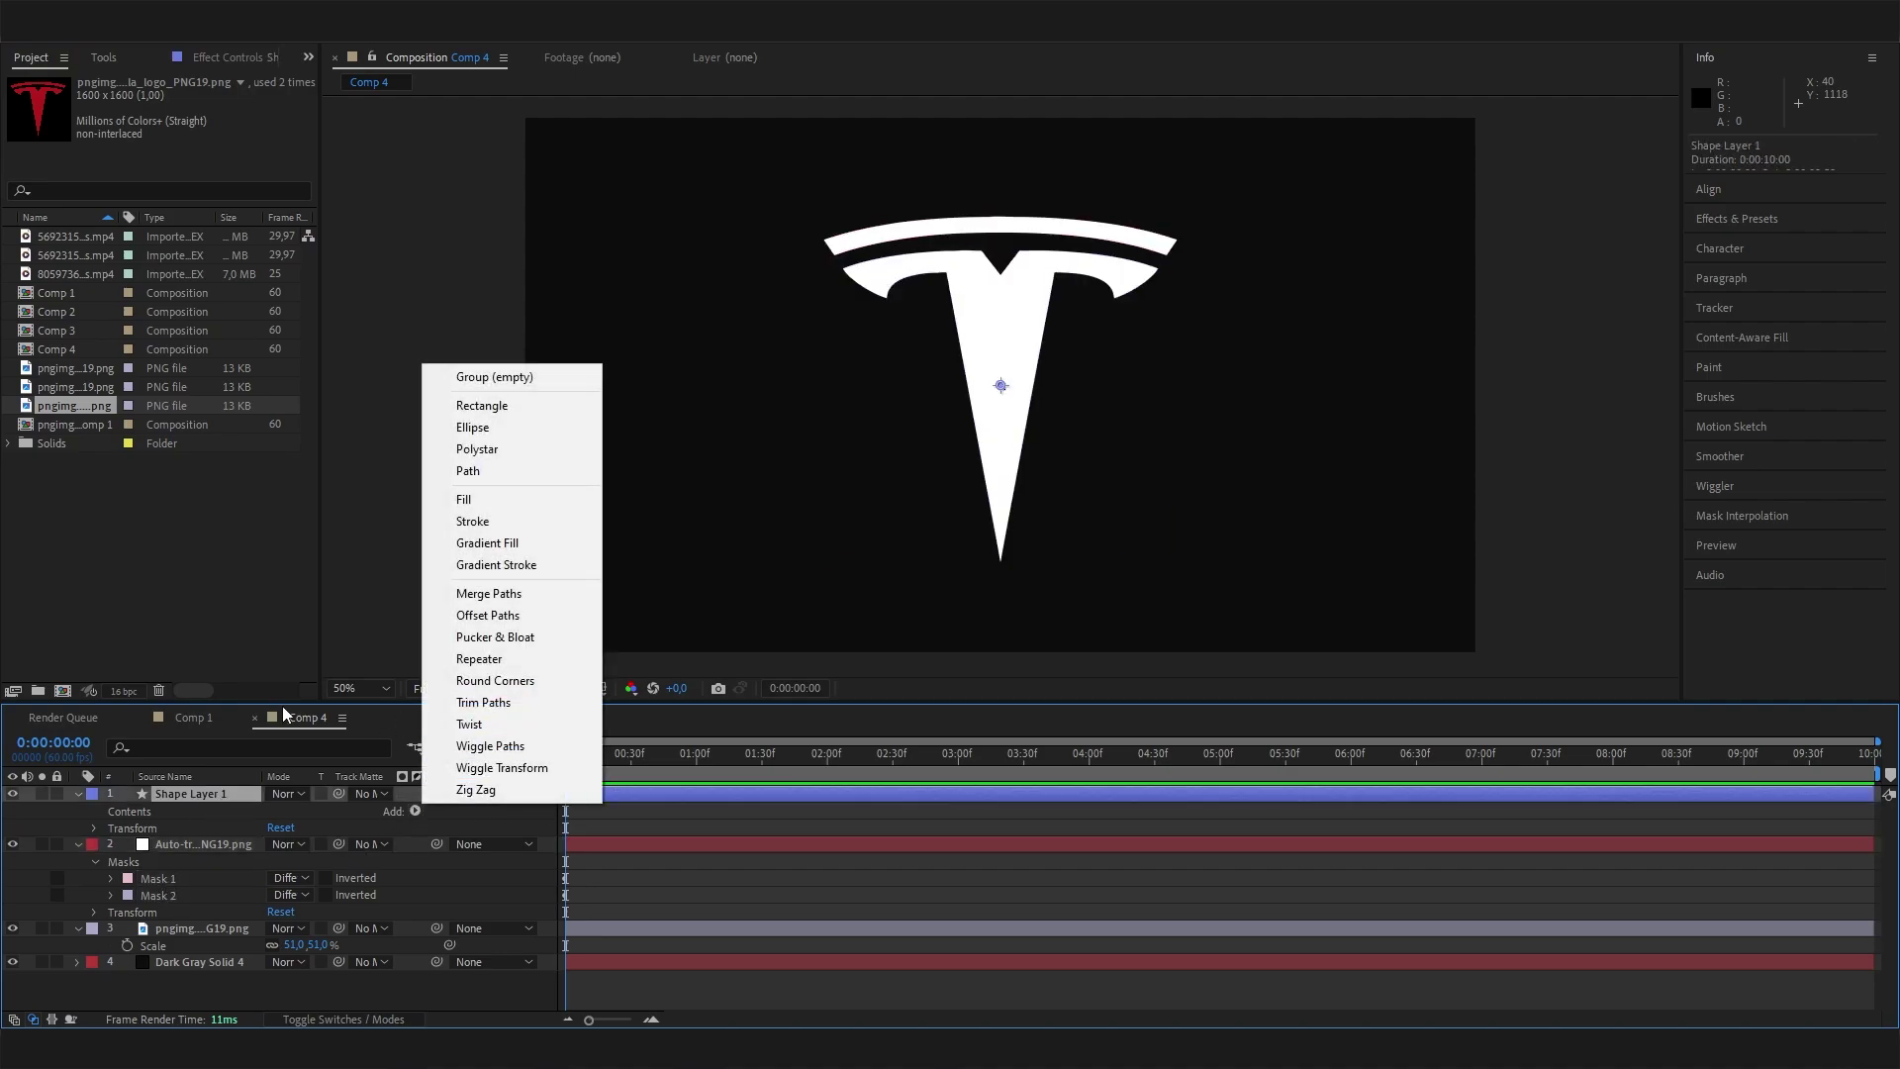
left_click(162, 832)
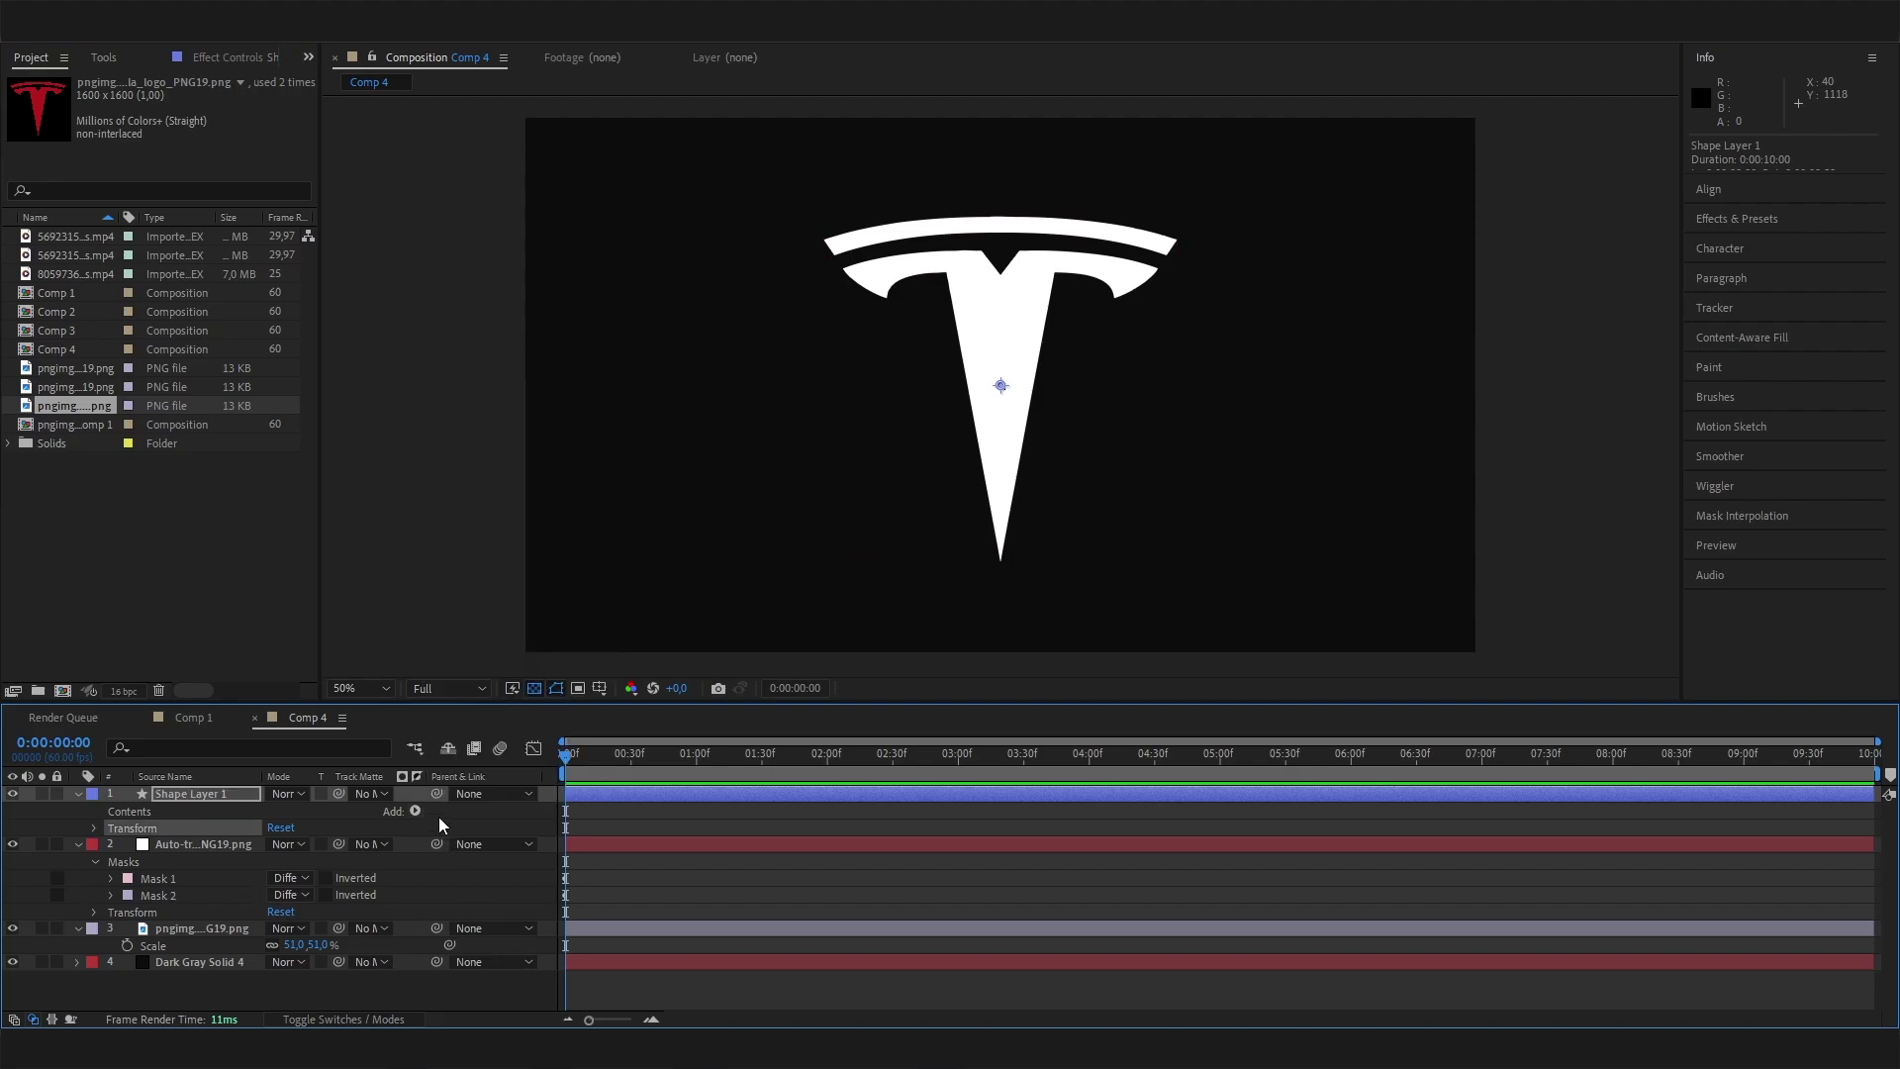
left_click(261, 811)
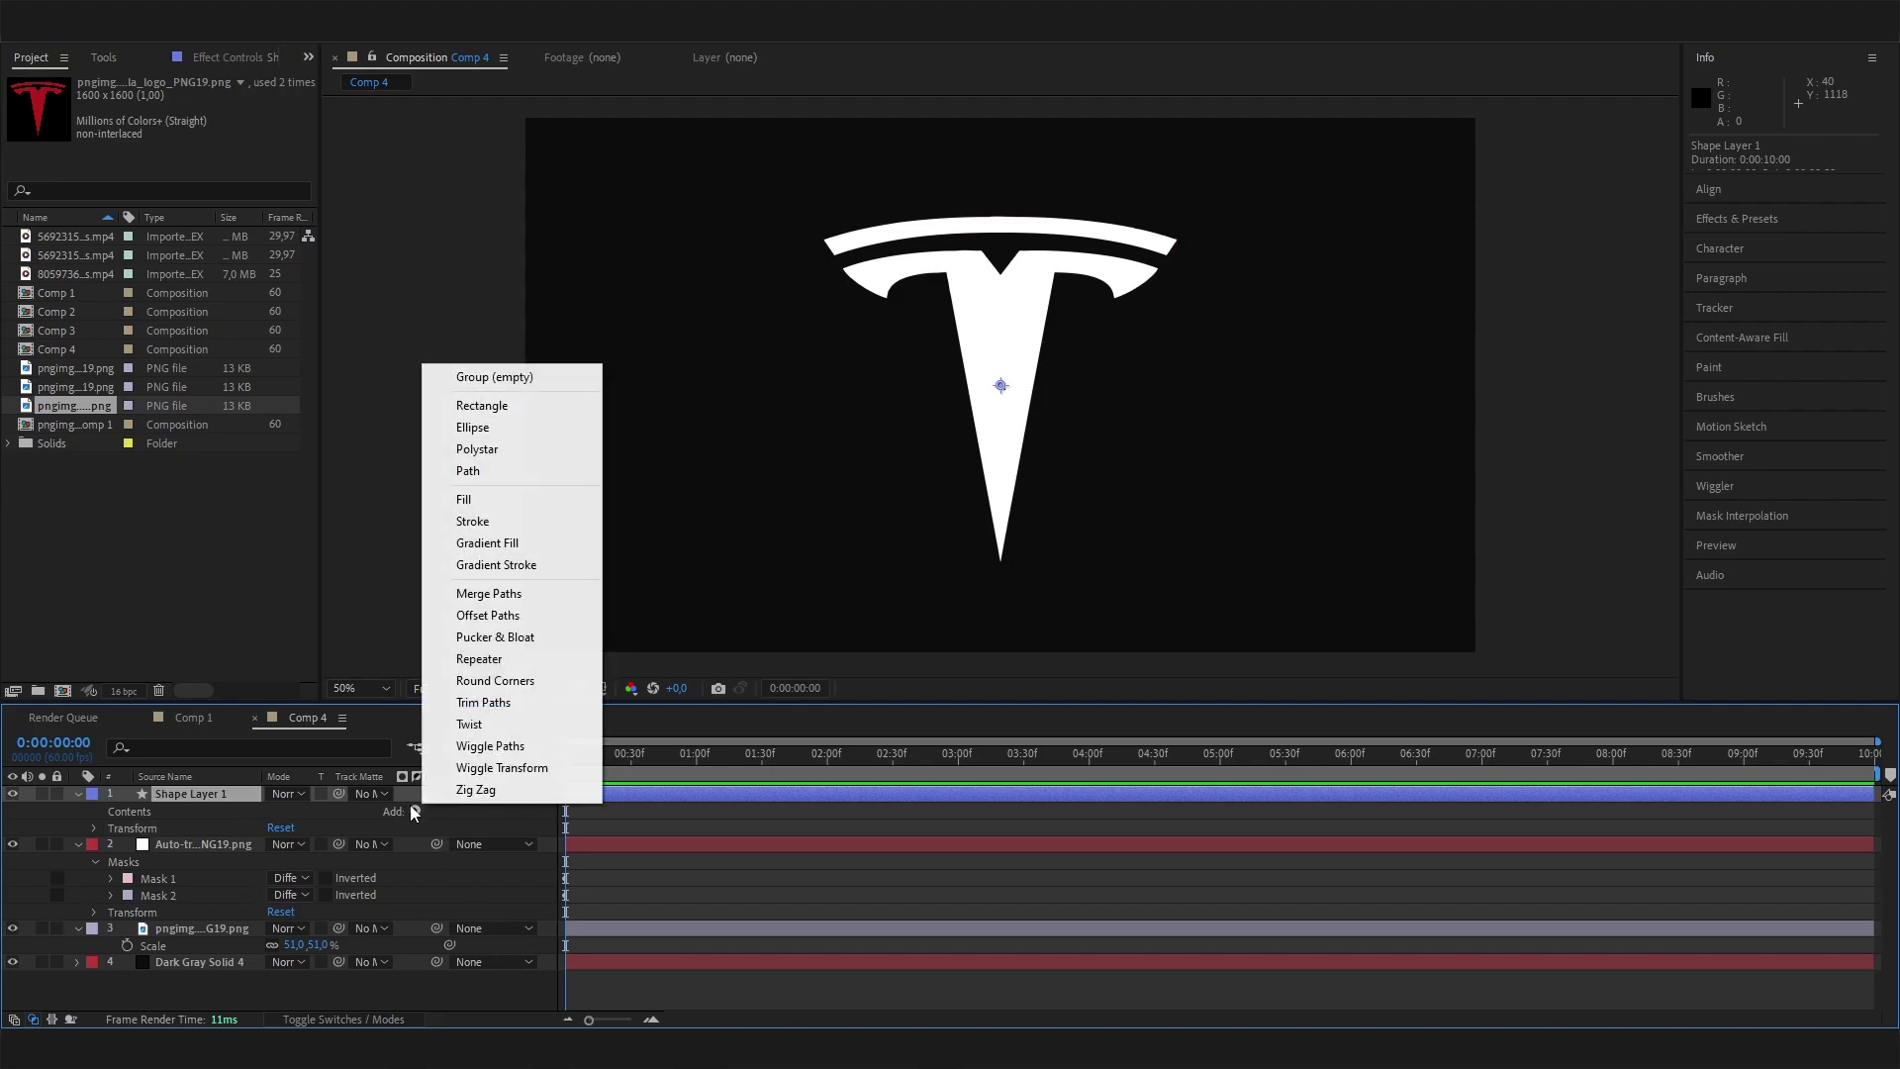
left_click(415, 811)
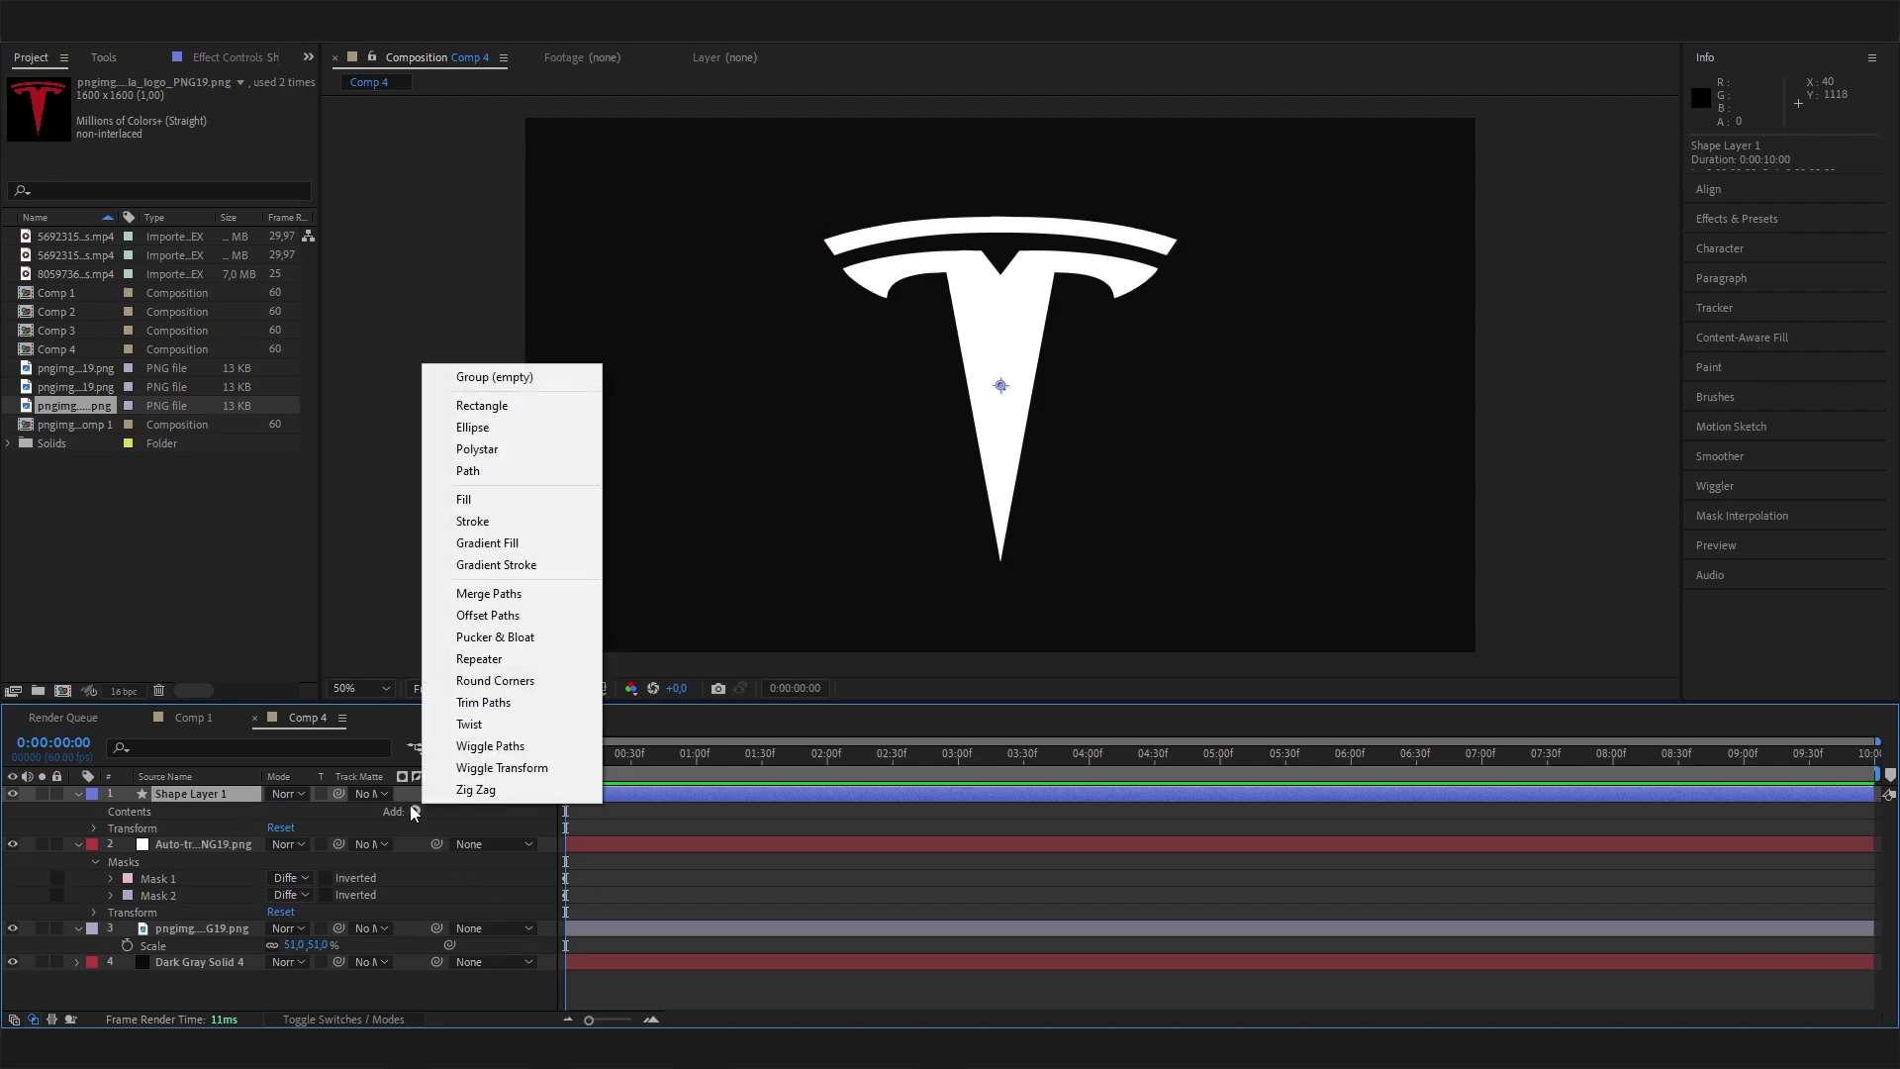
left_click(500, 473)
left_click(415, 810)
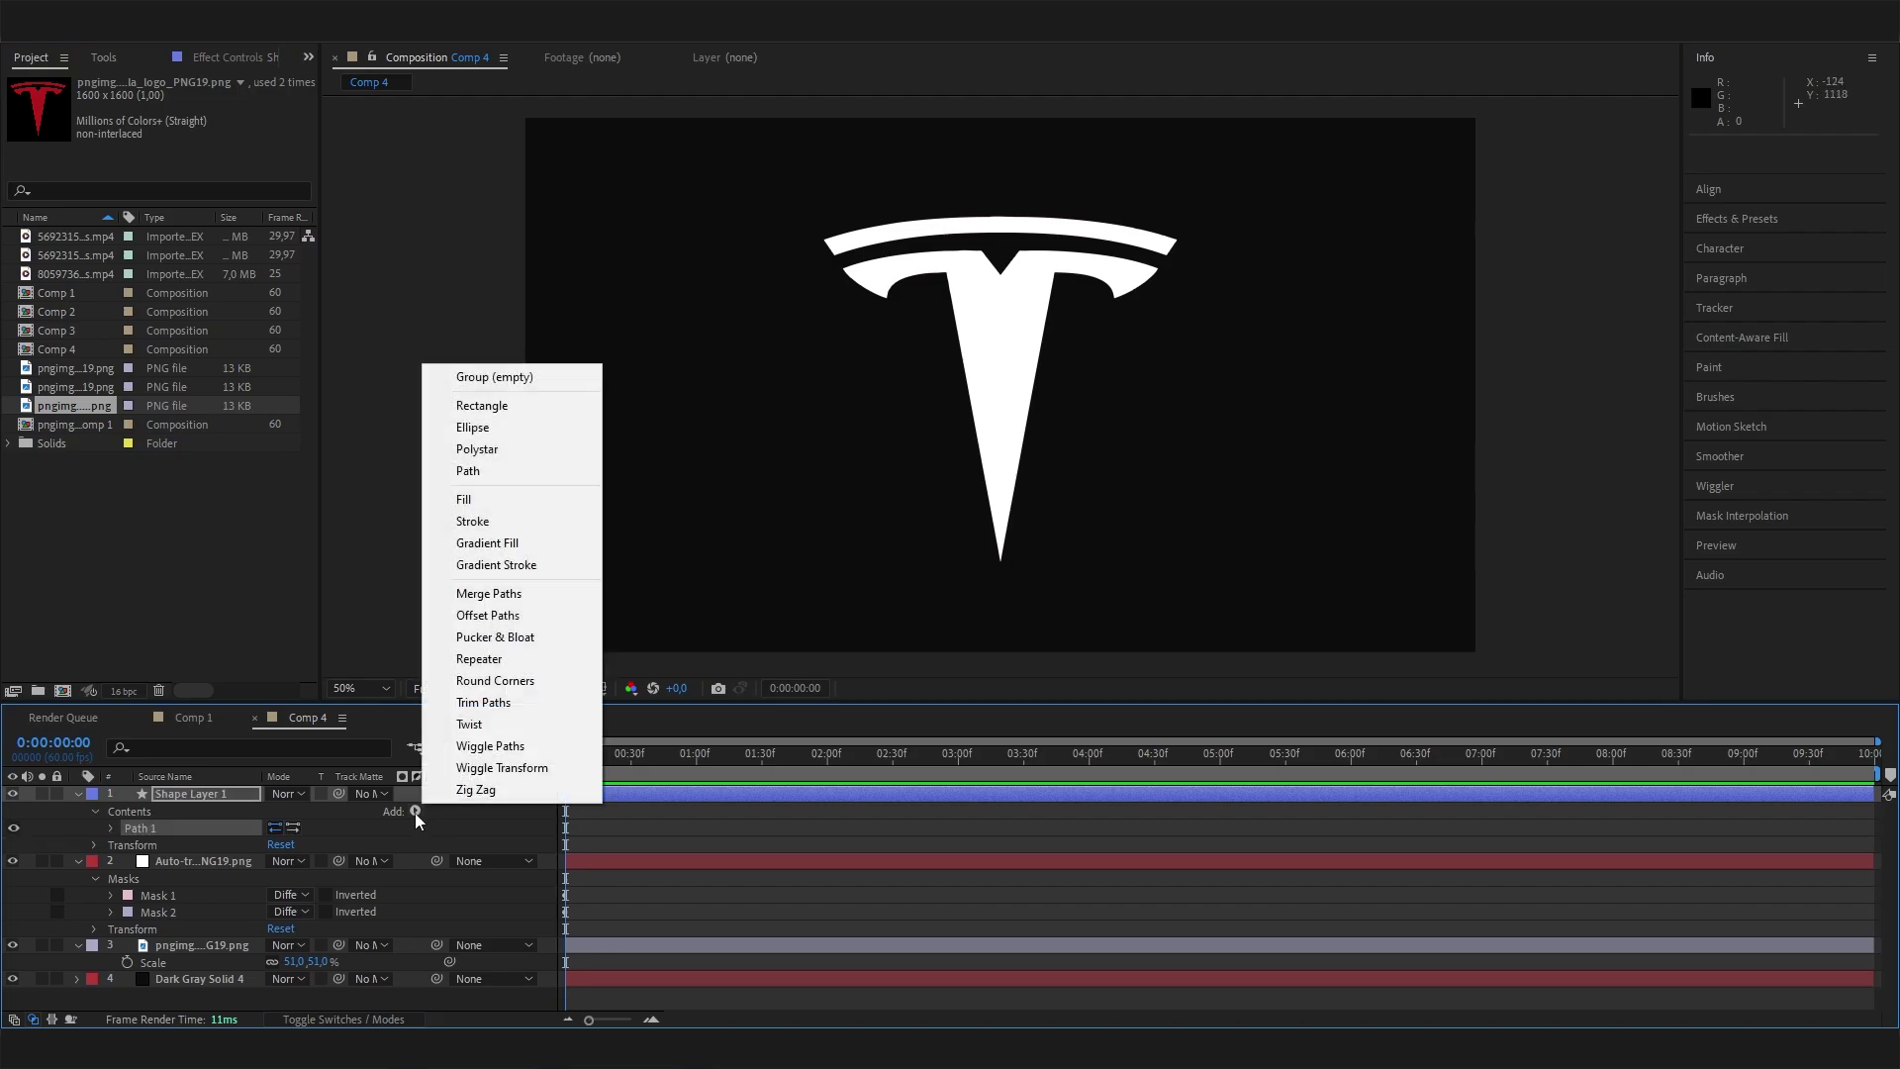
left_click(485, 473)
left_click(193, 913)
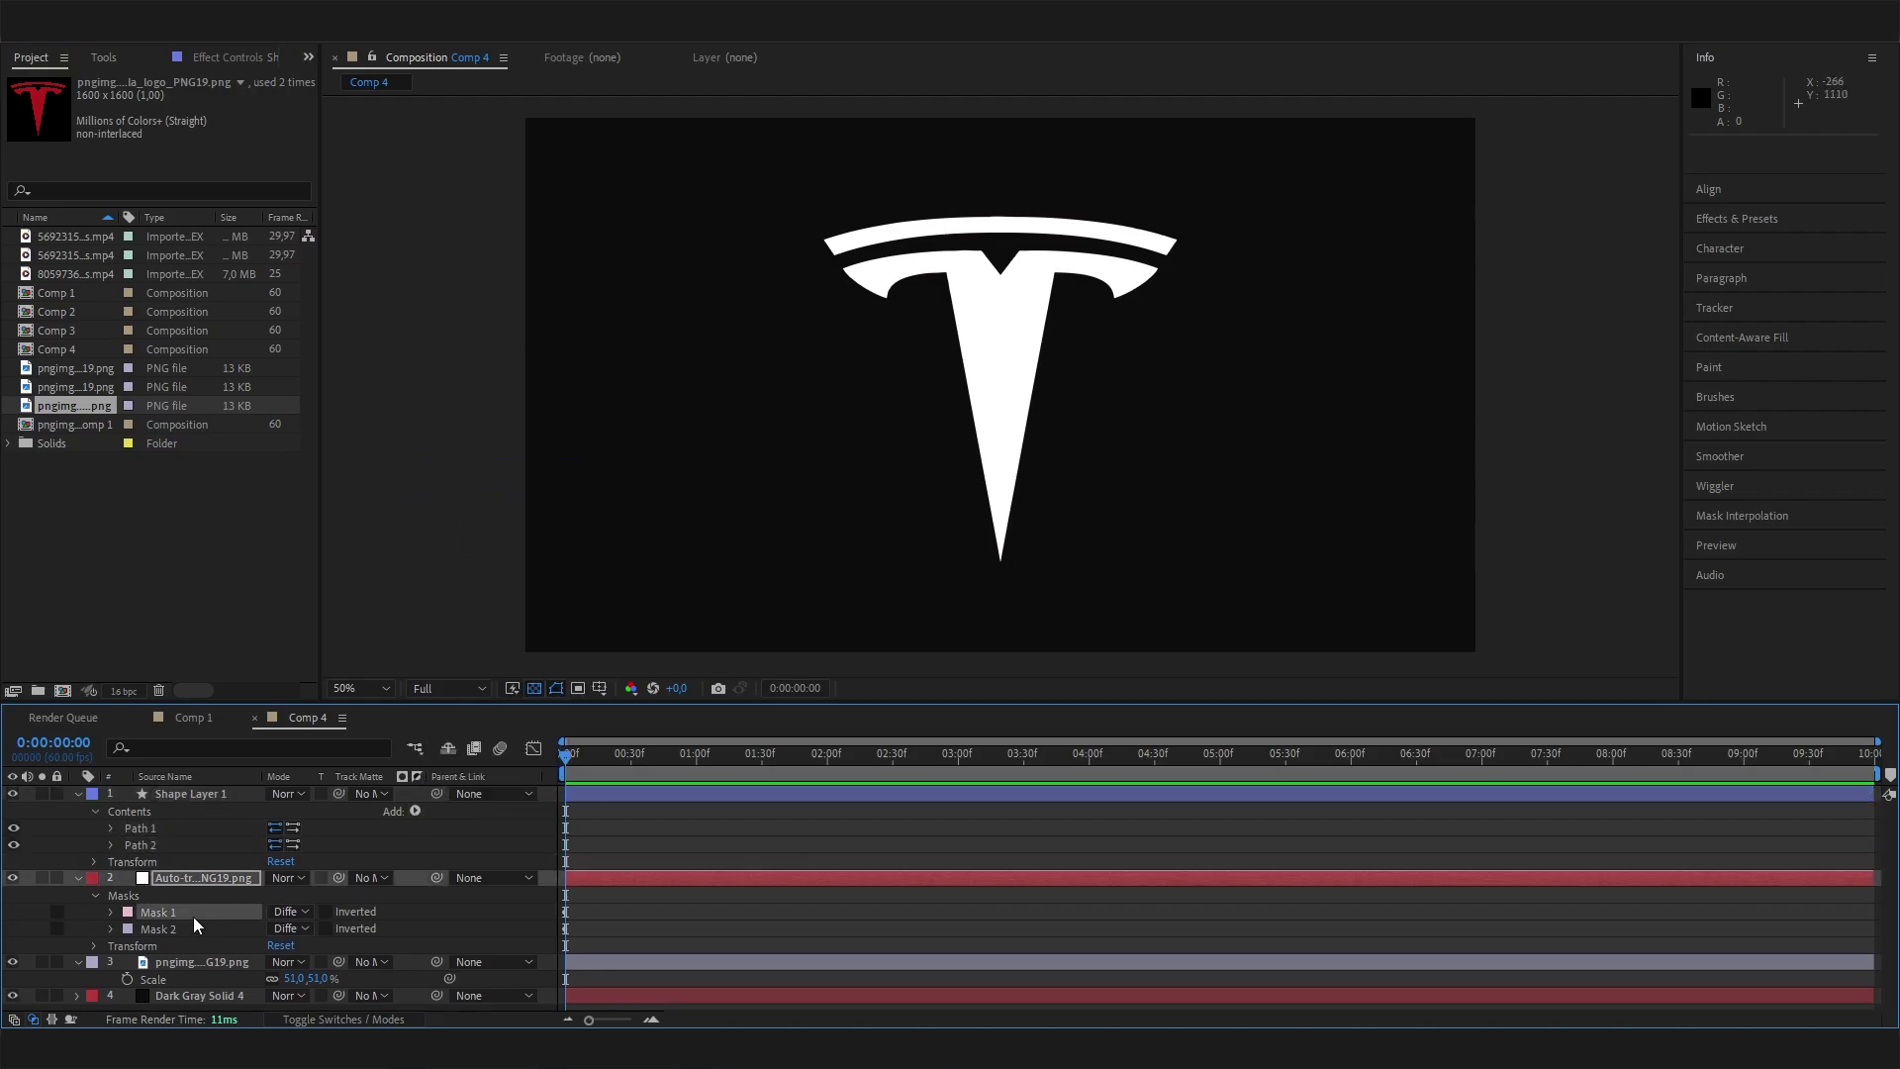
left_click(153, 829)
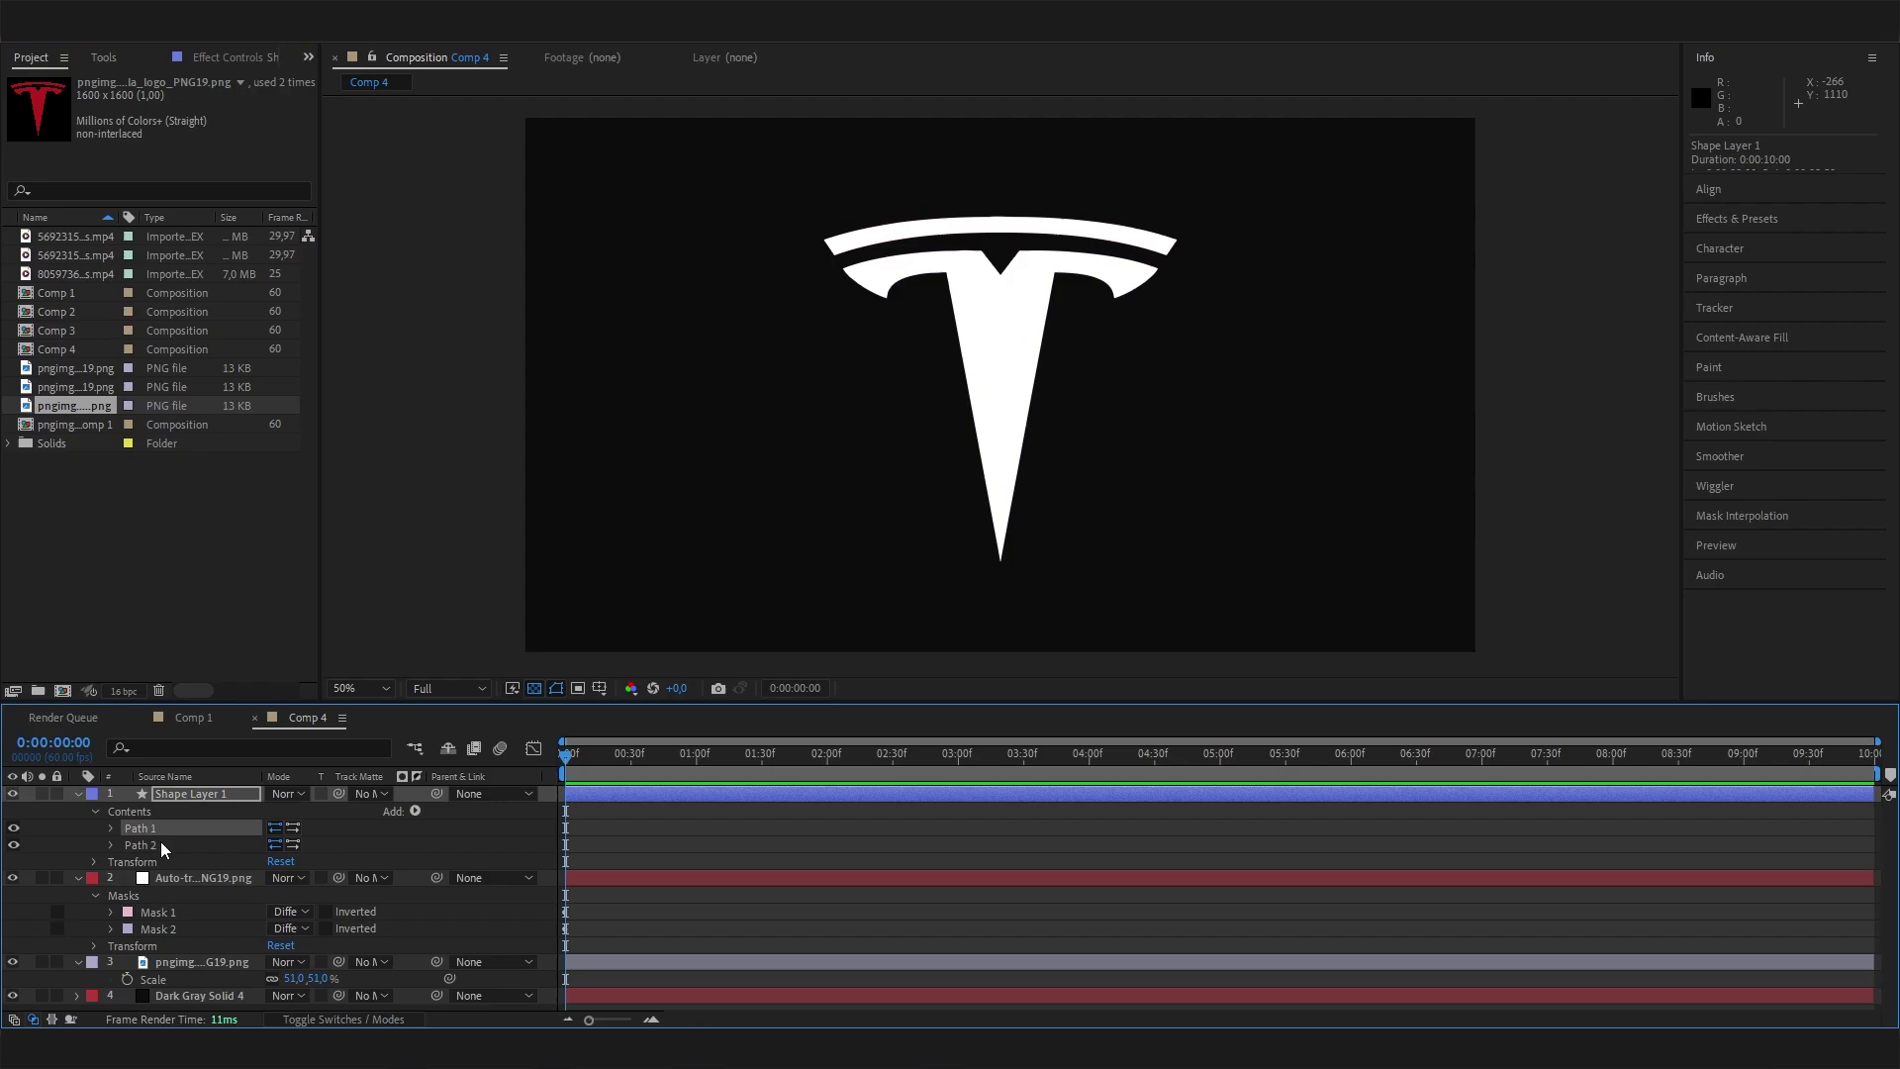
left_click(177, 915)
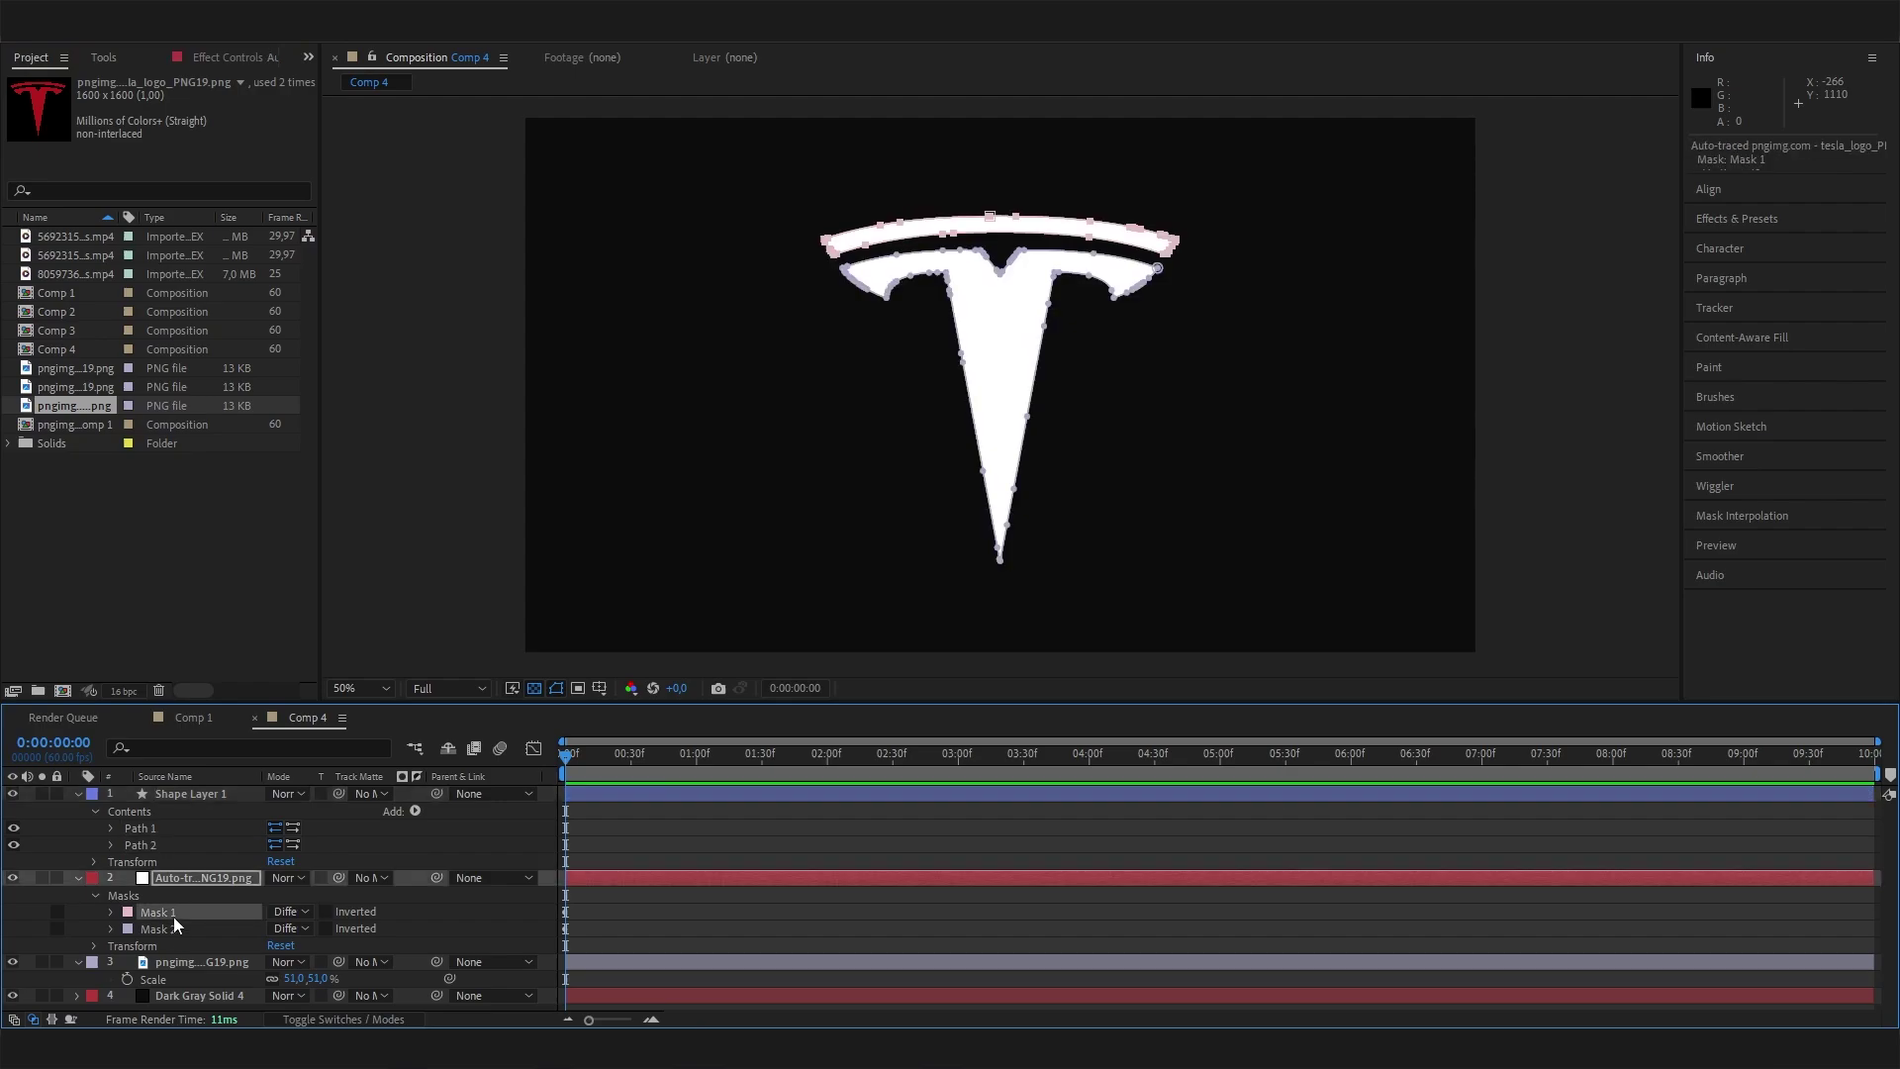
left_click(110, 846)
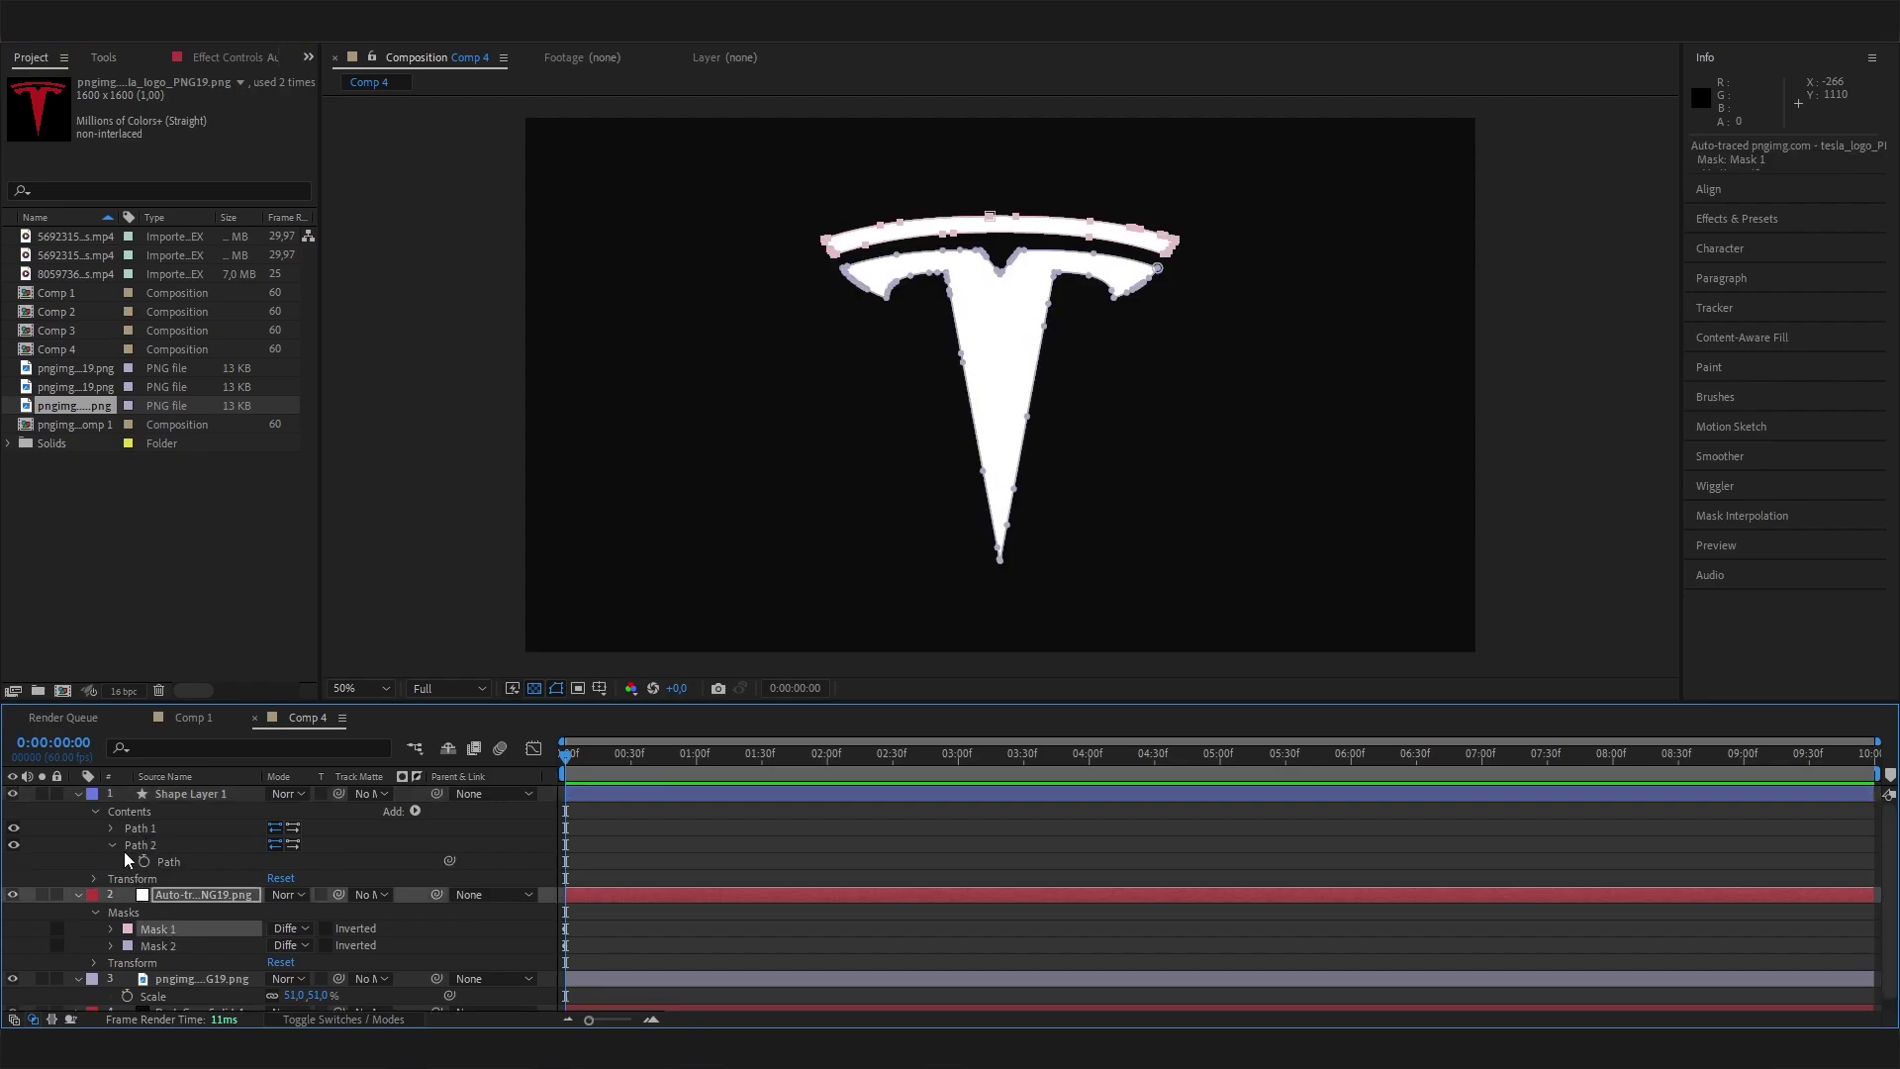
left_click(111, 846)
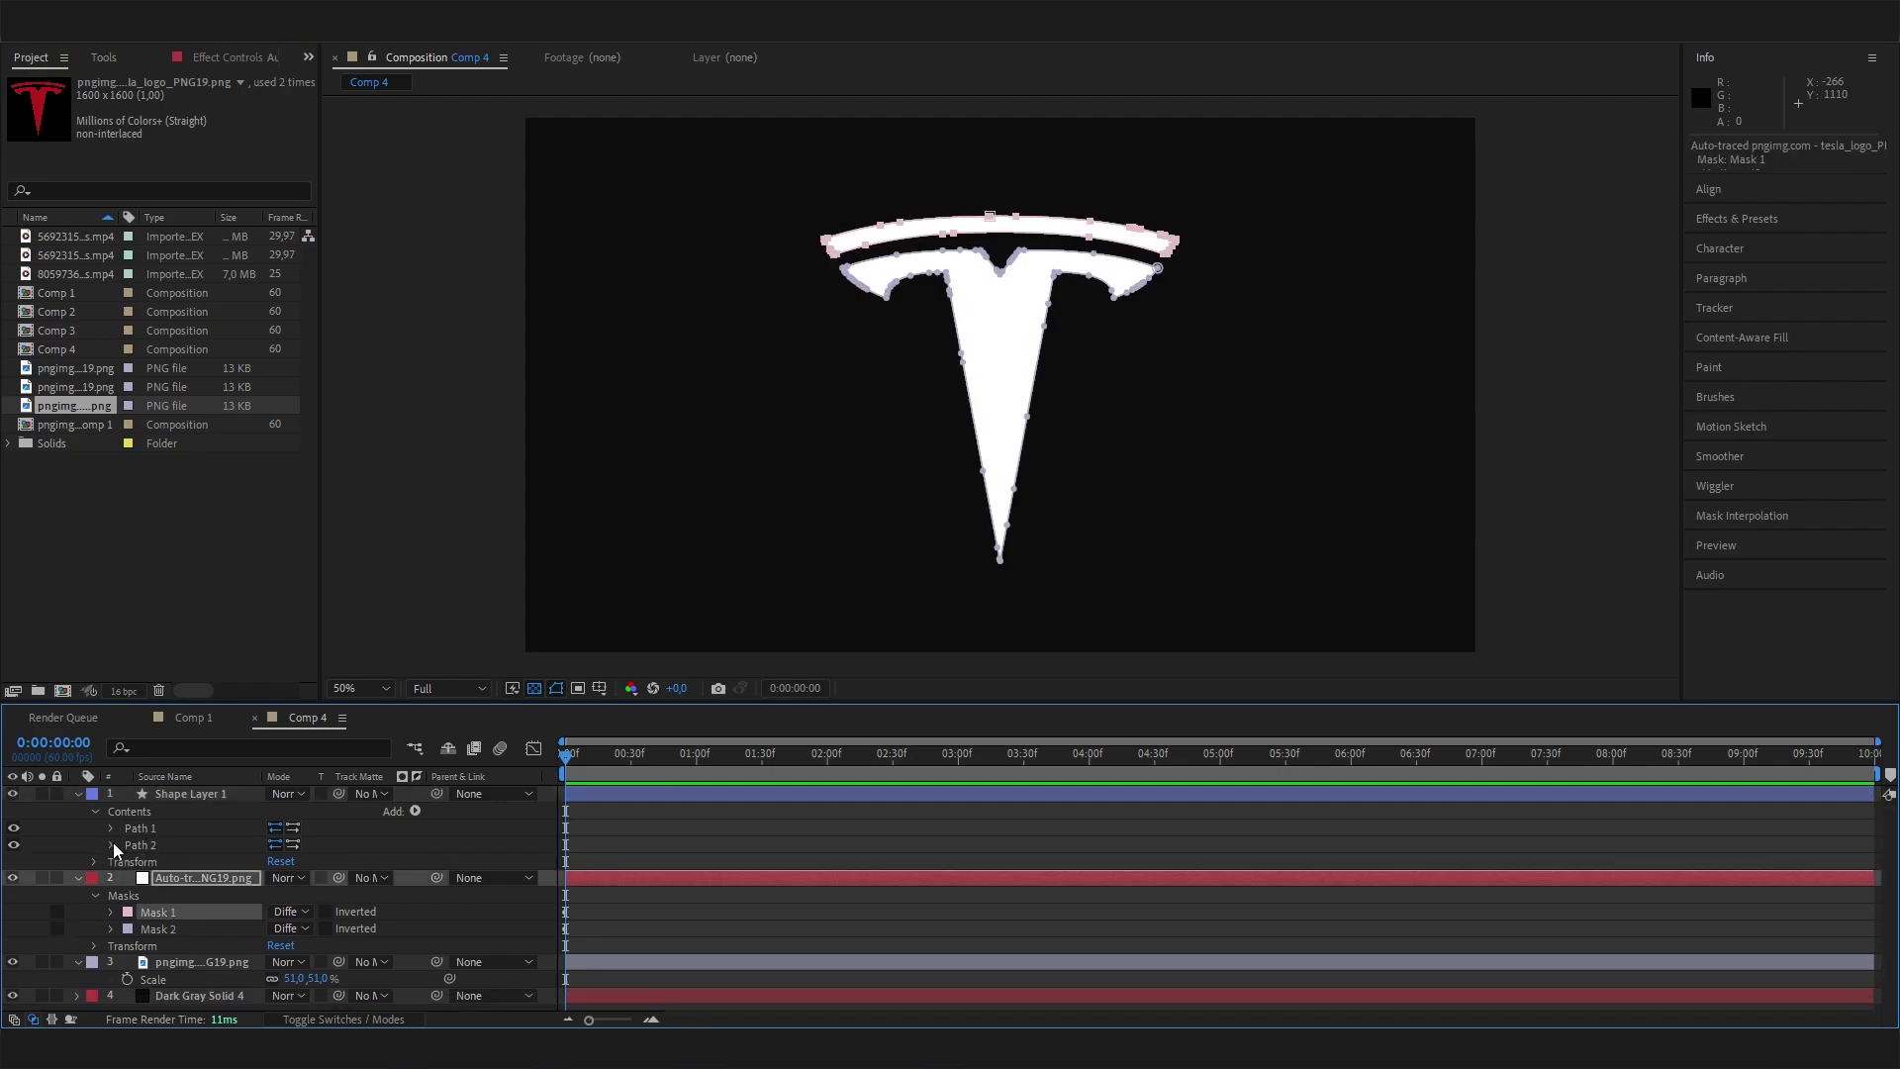
Step: Copy the Mask Path of Mask 1 on the auto-traced layer and paste it into the Path property of Path 1
left_click(110, 912)
left_click(198, 929)
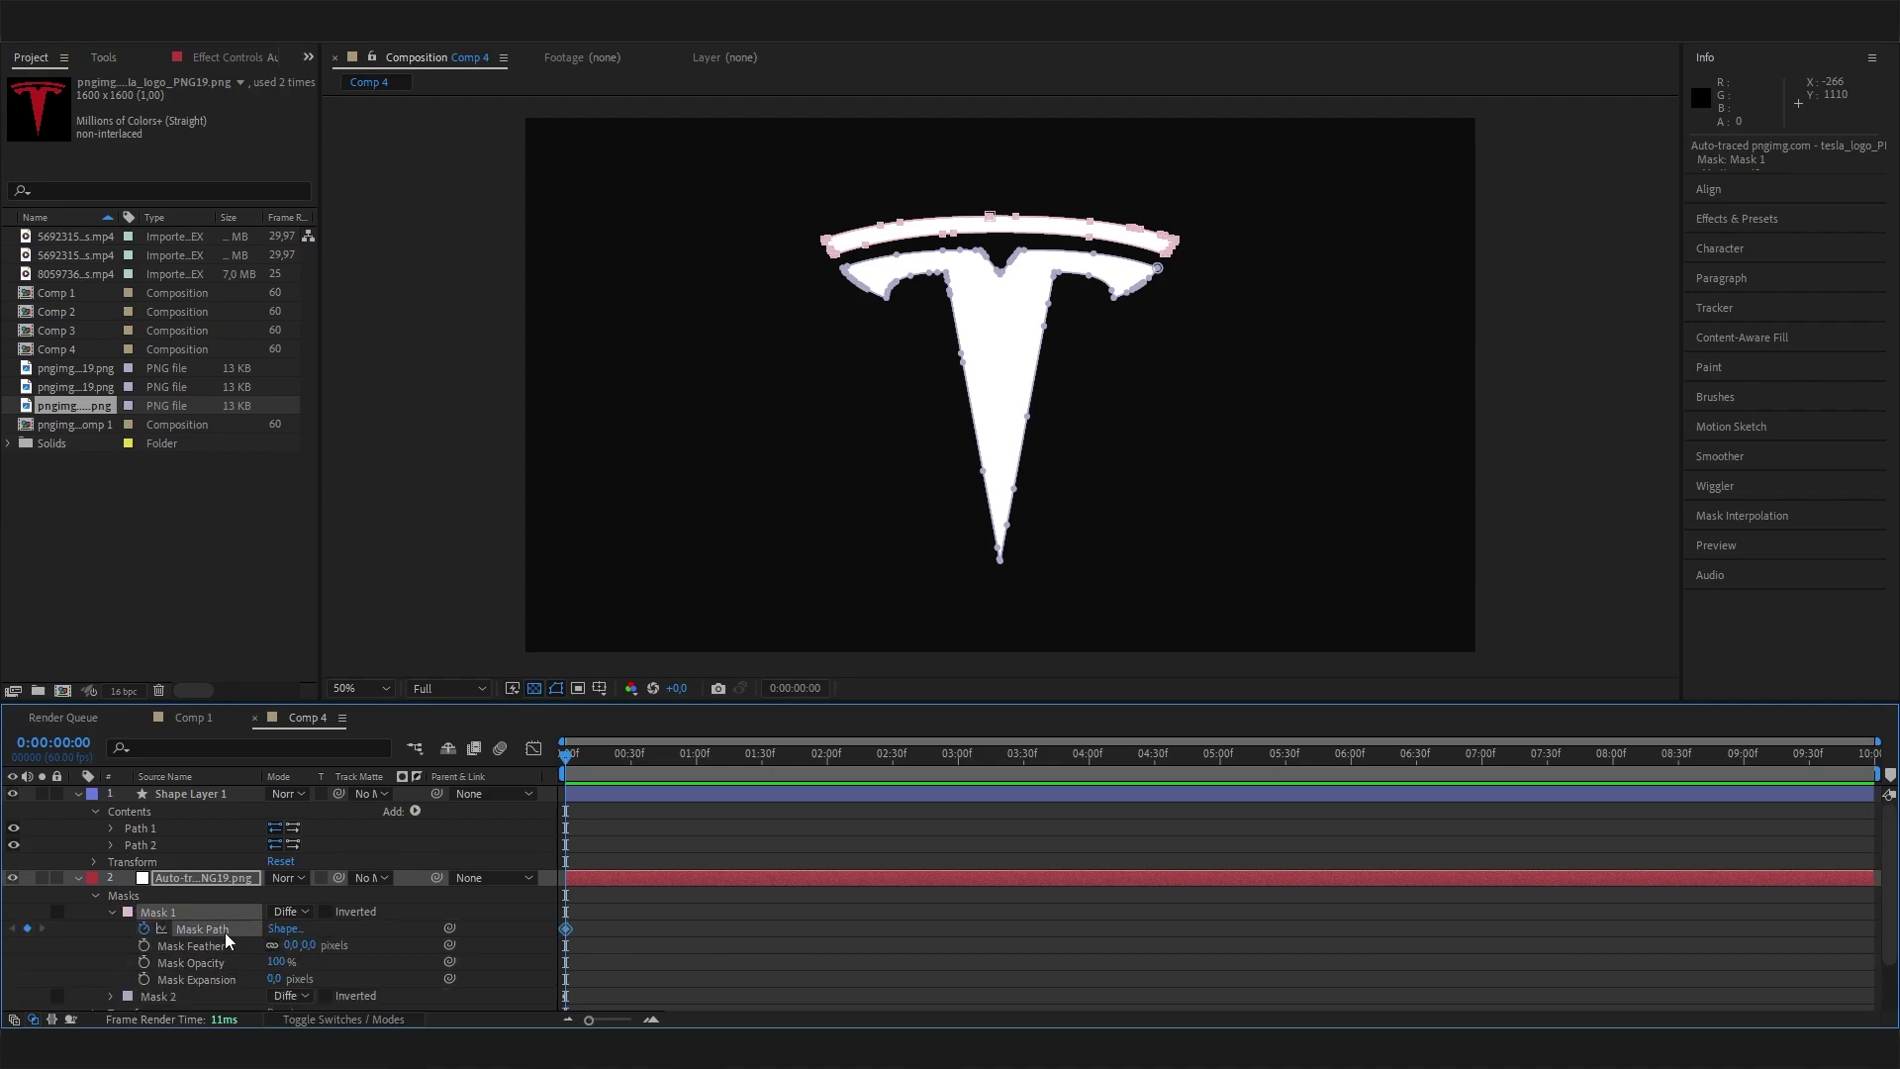
key("ctrl+c")
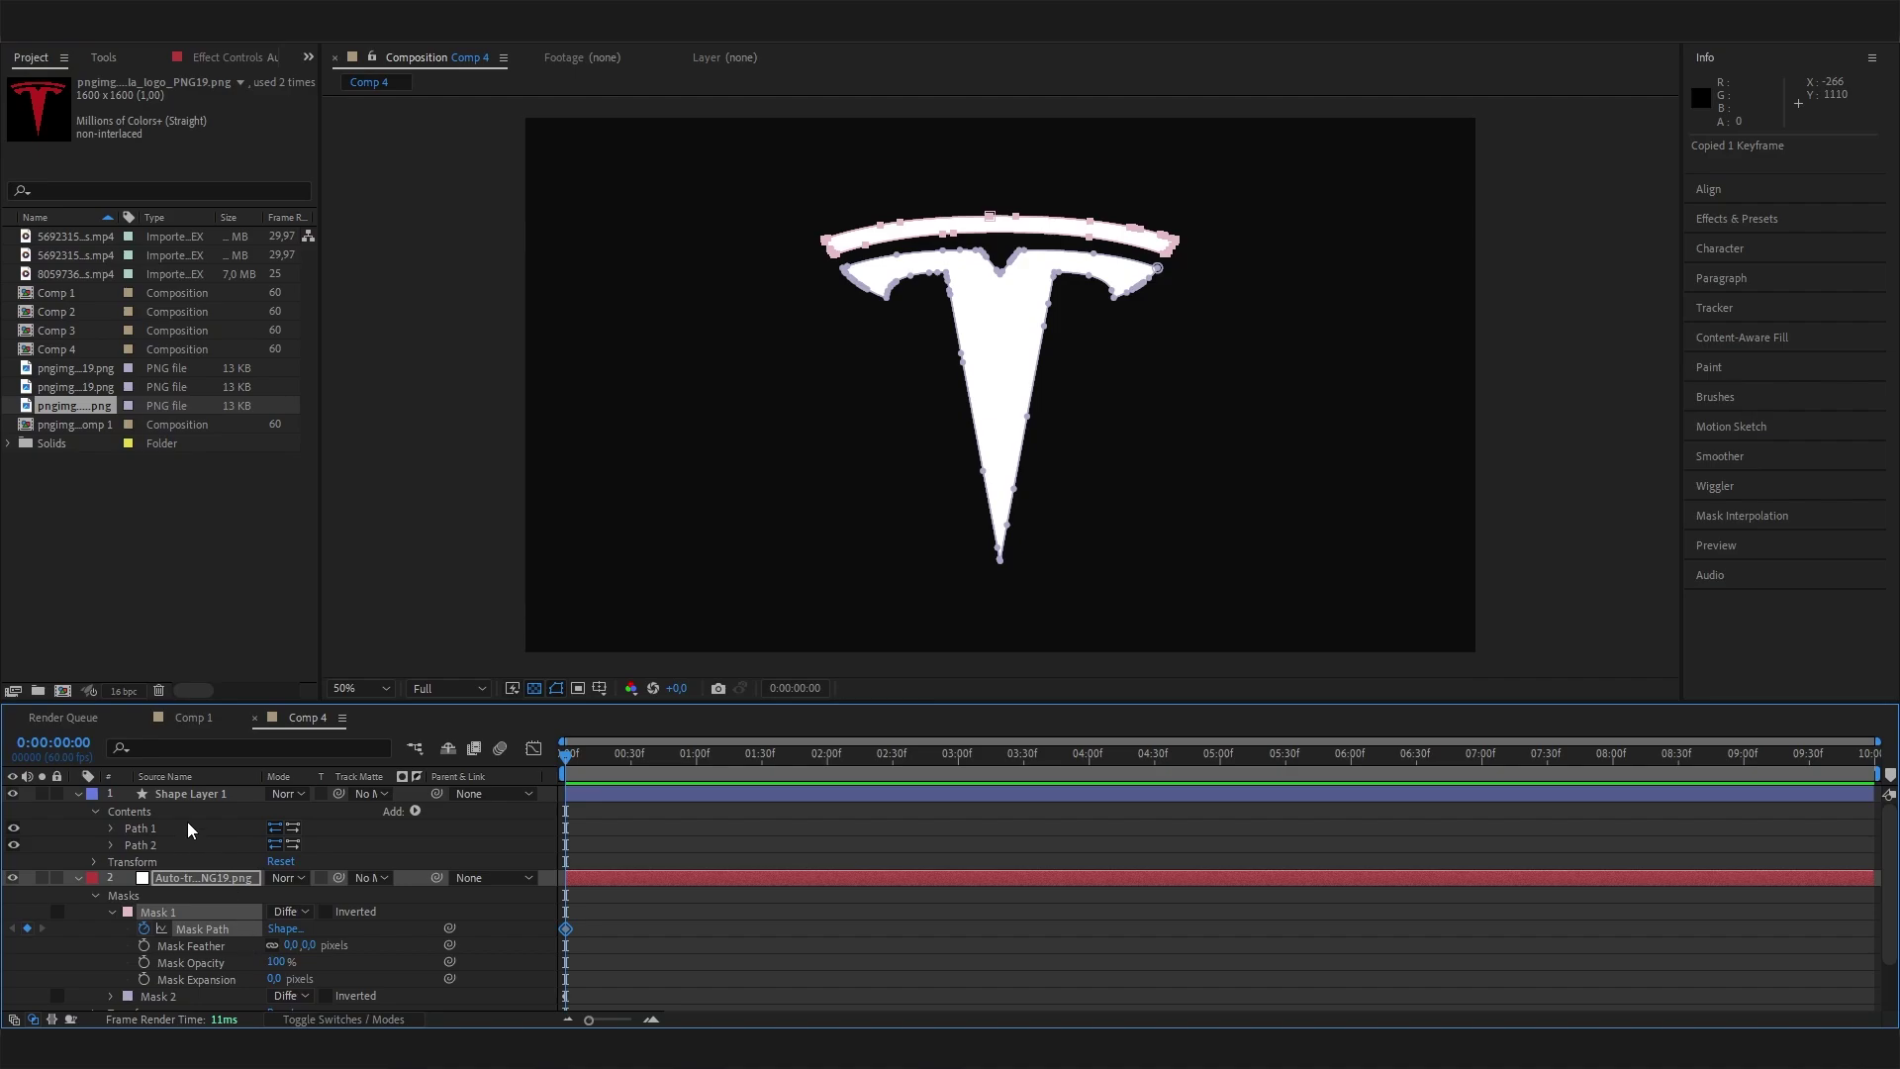
left_click(109, 829)
left_click(176, 846)
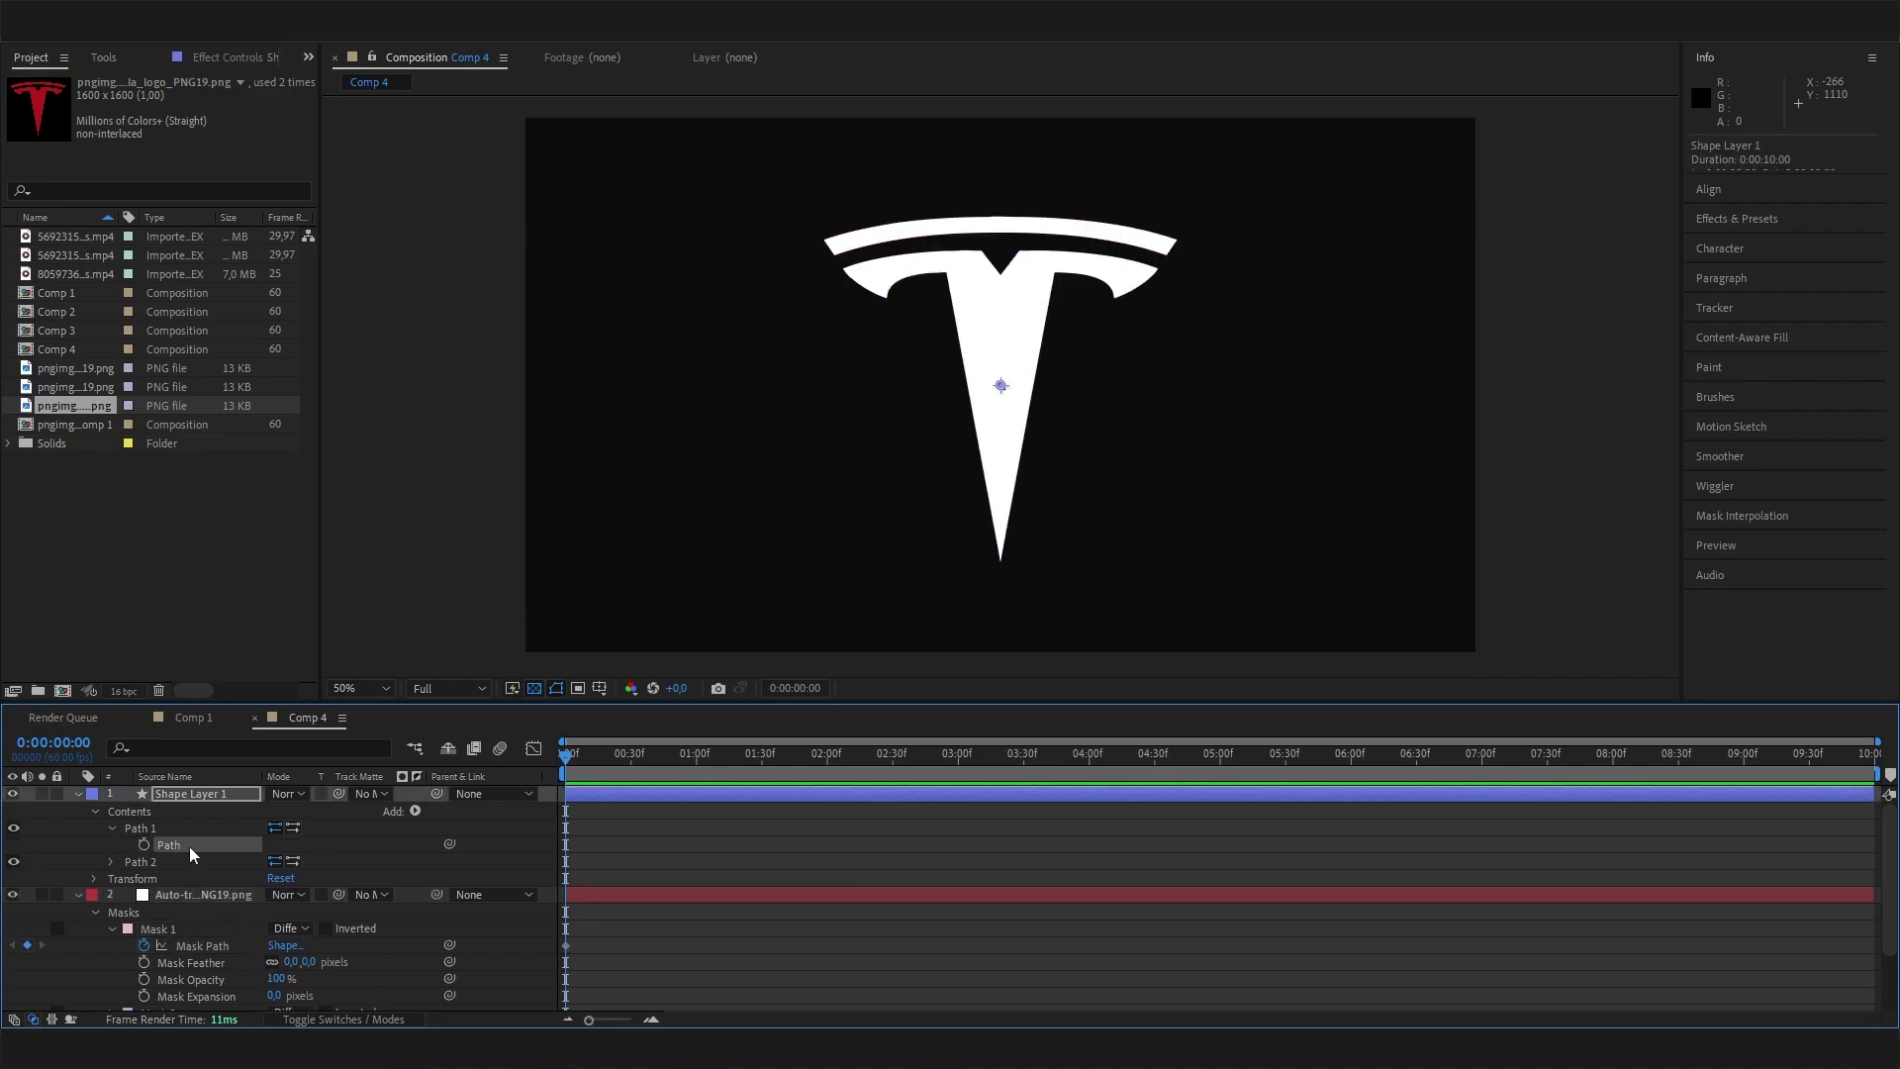
key("ctrl+v")
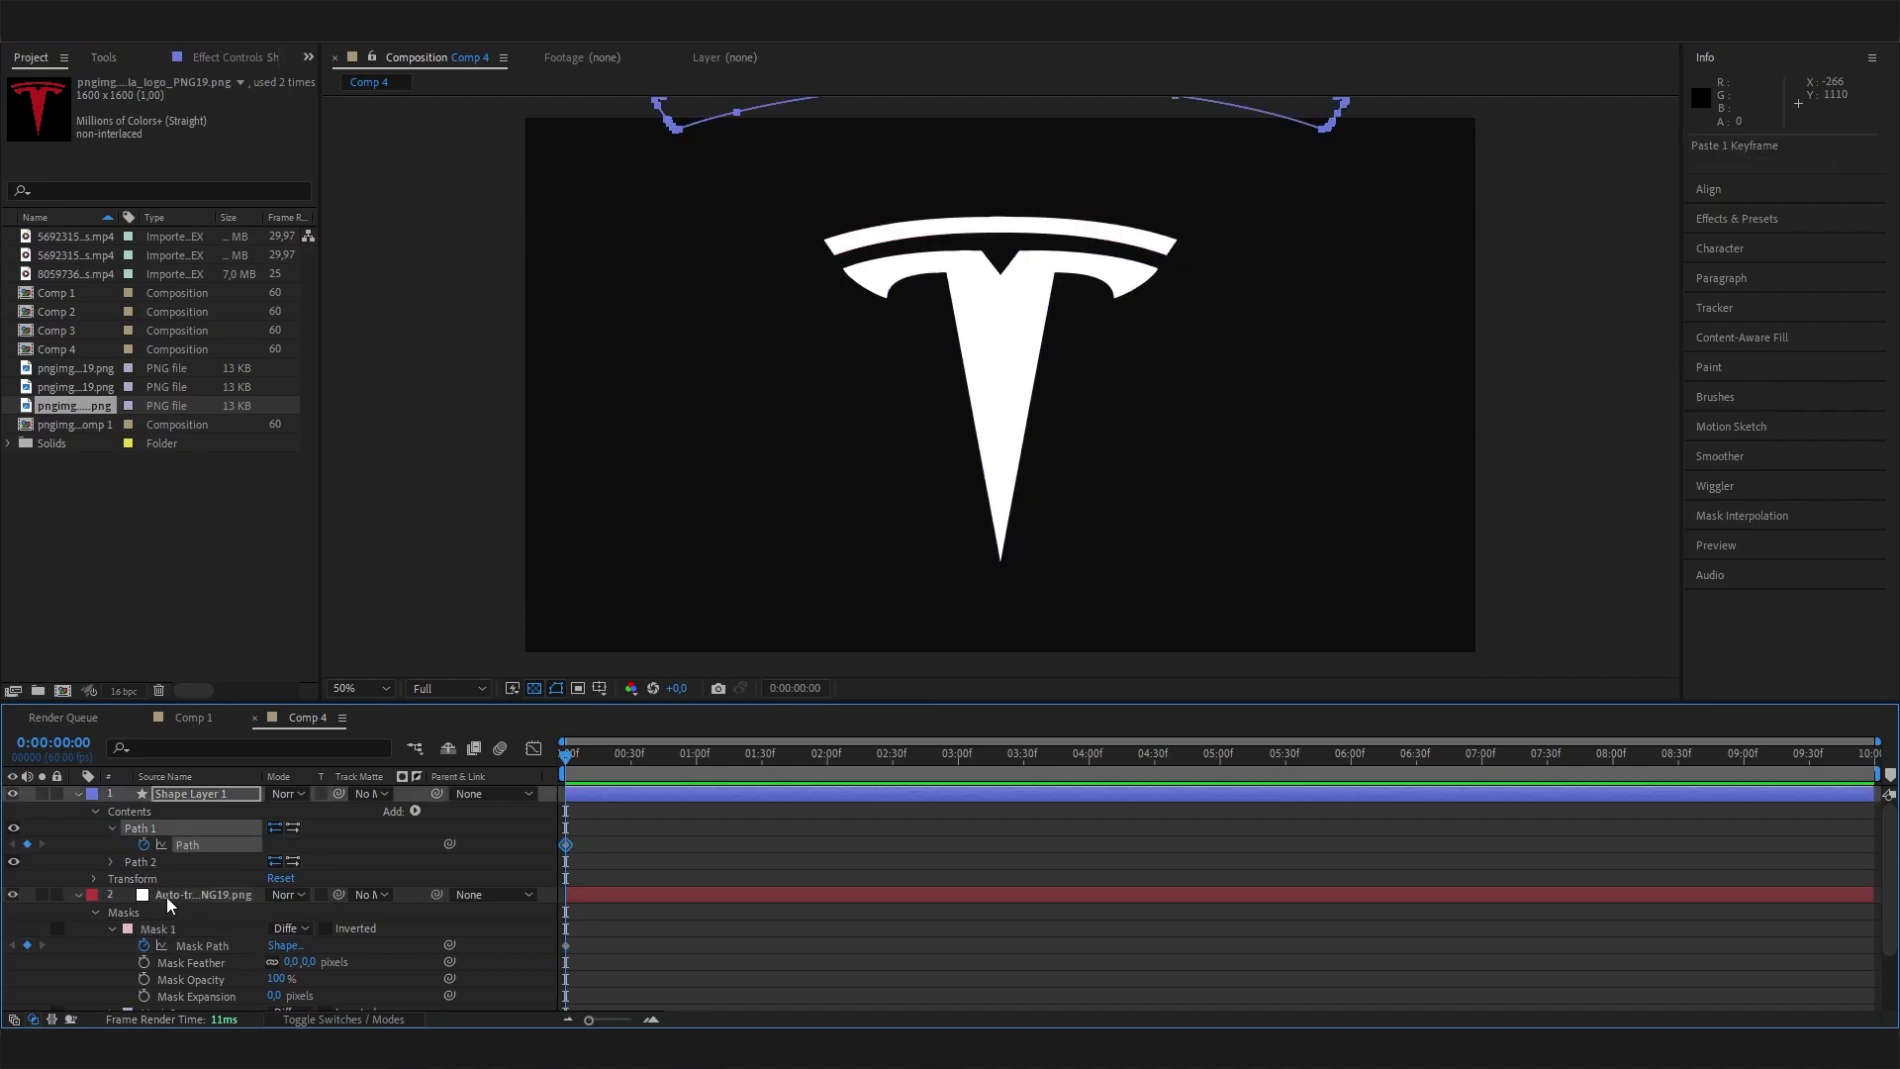
Step: Copy the Mask Path of Mask 2 and paste it into the Path property of Path 2 on the shape layer
left_click(115, 930)
left_click(112, 946)
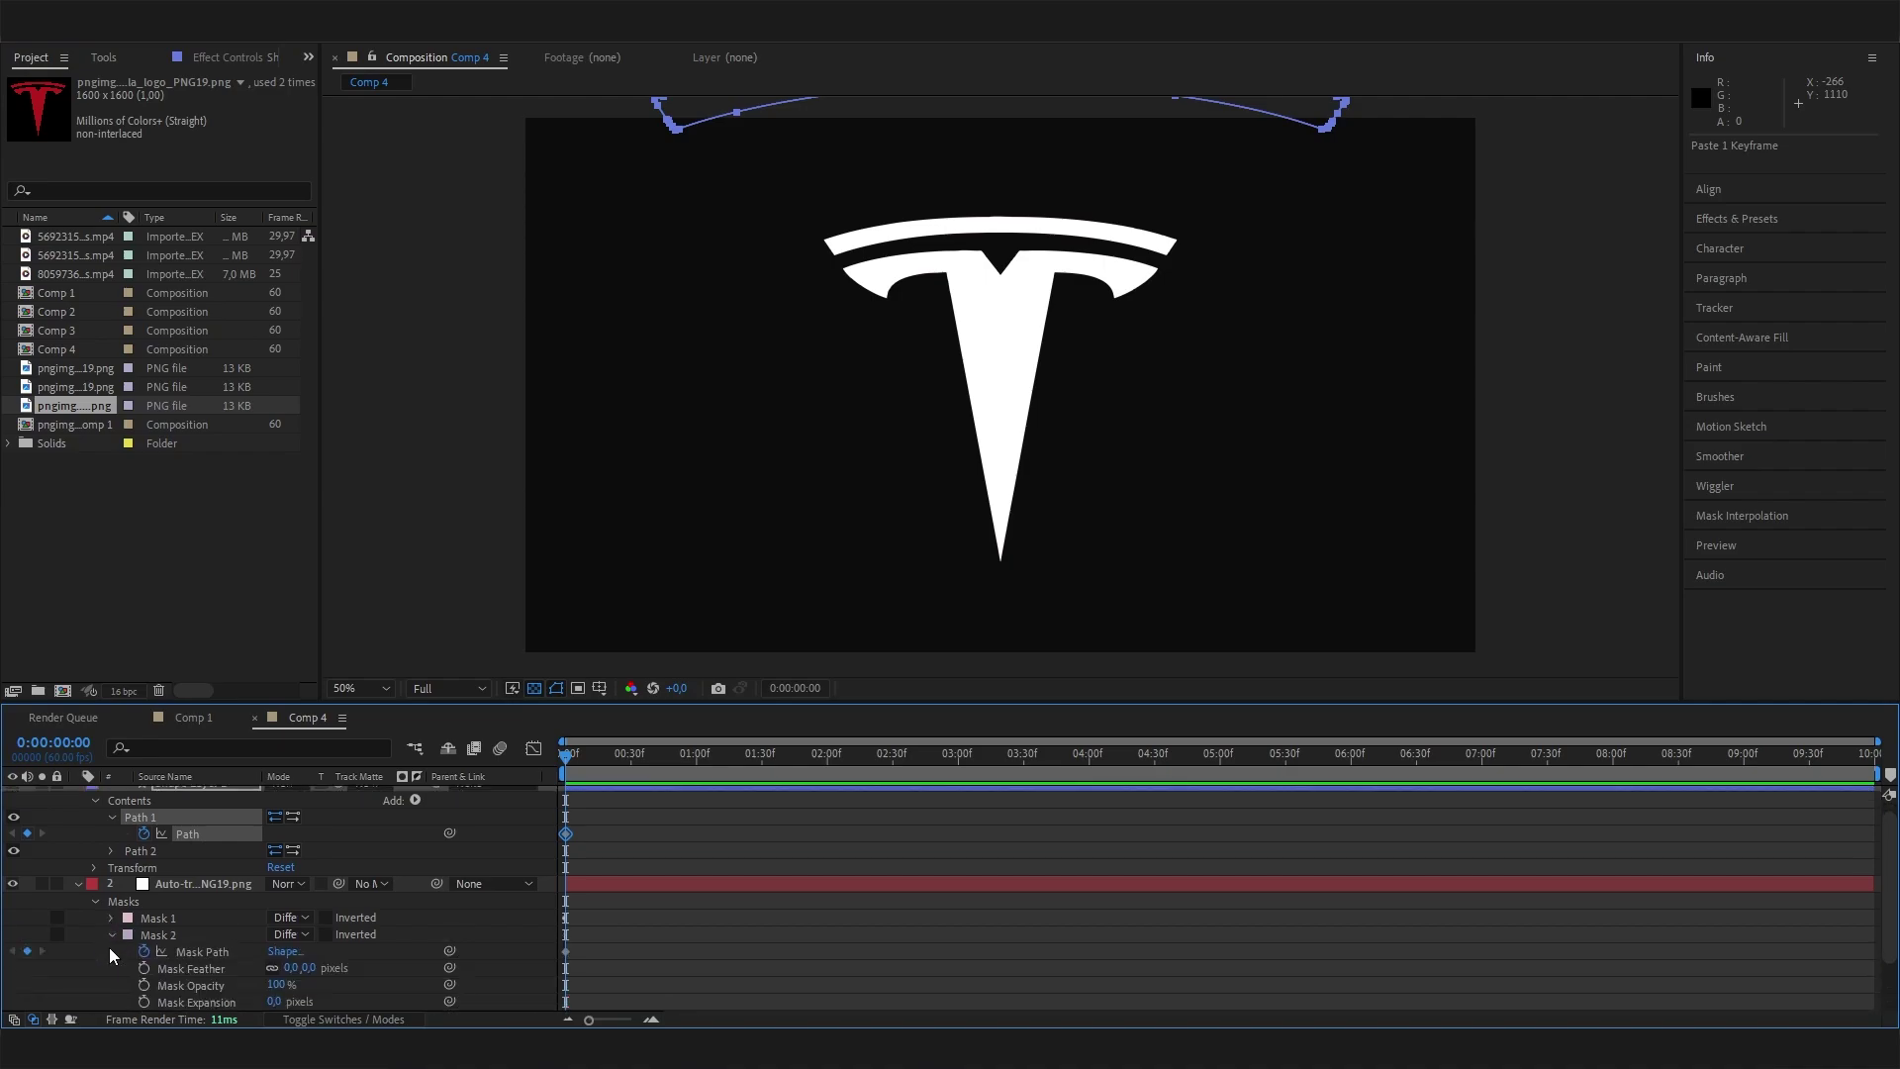
left_click(201, 952)
key("ctrl+c")
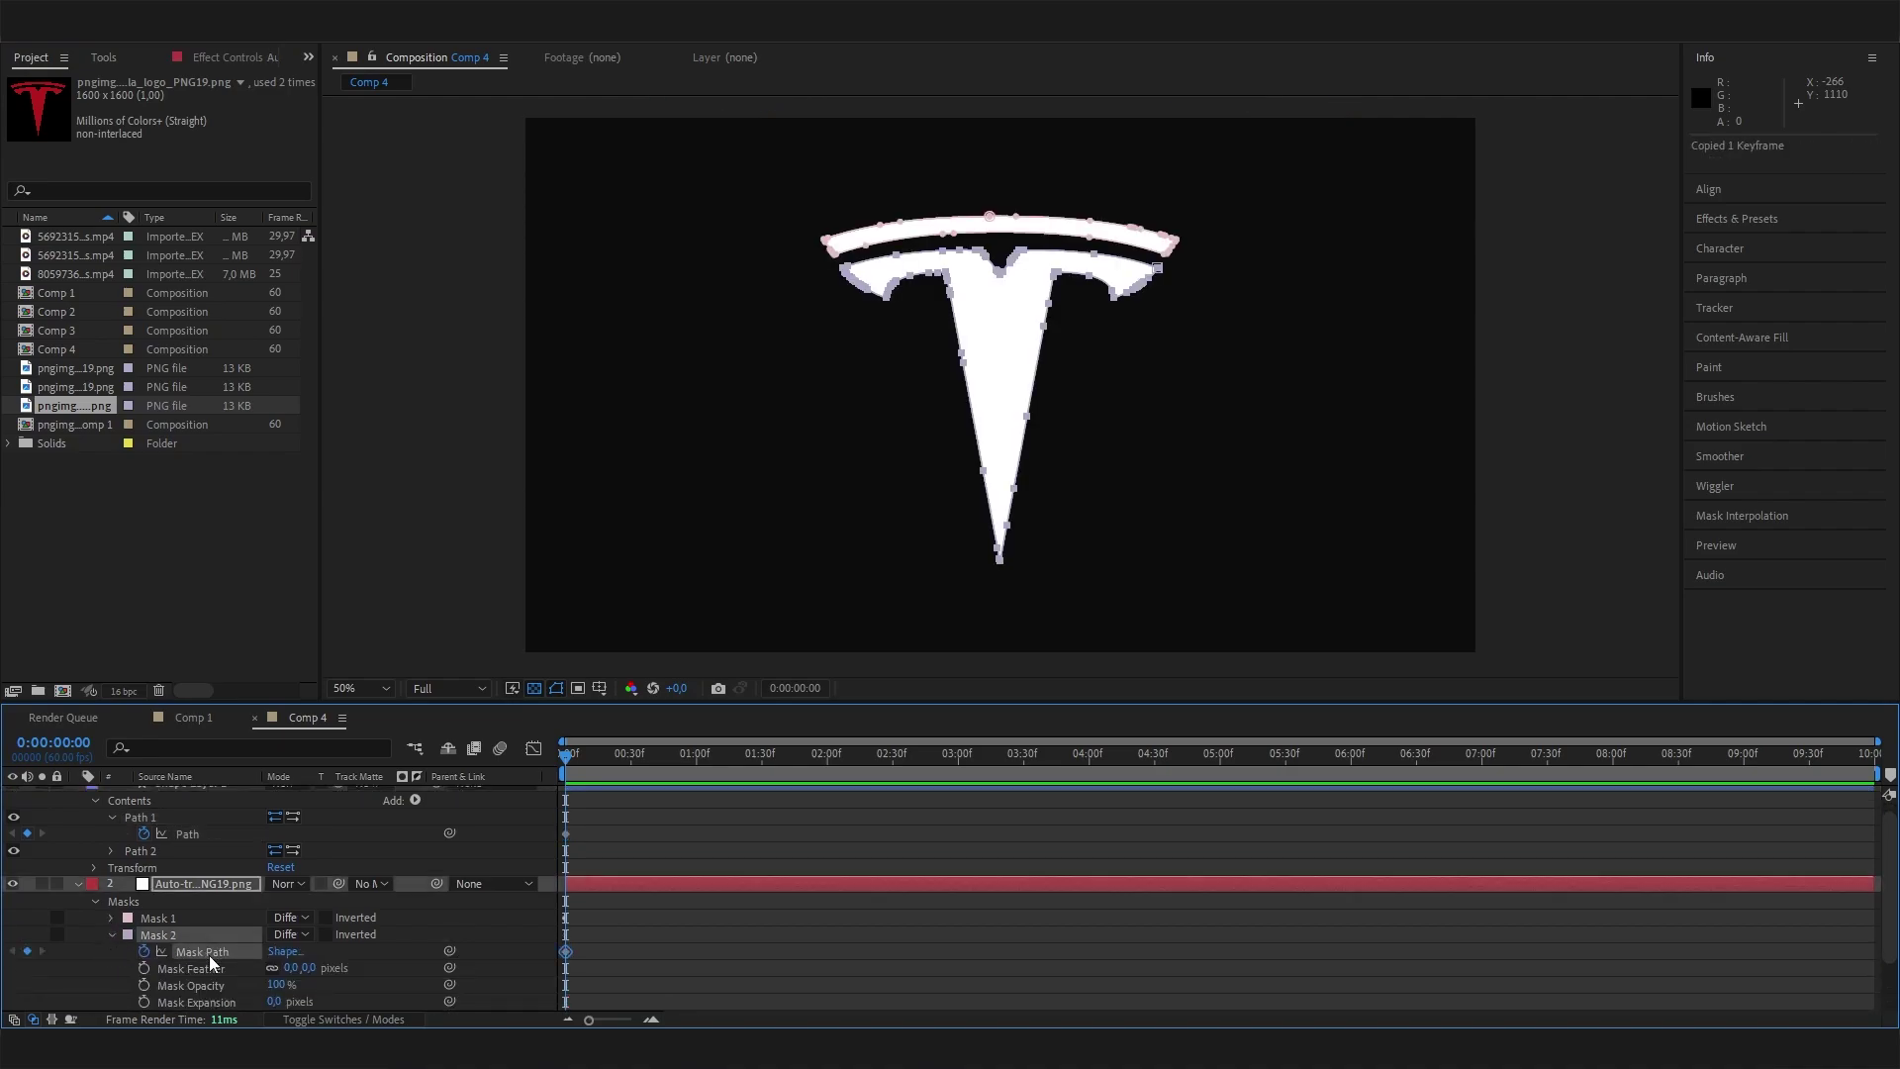
left_click(110, 853)
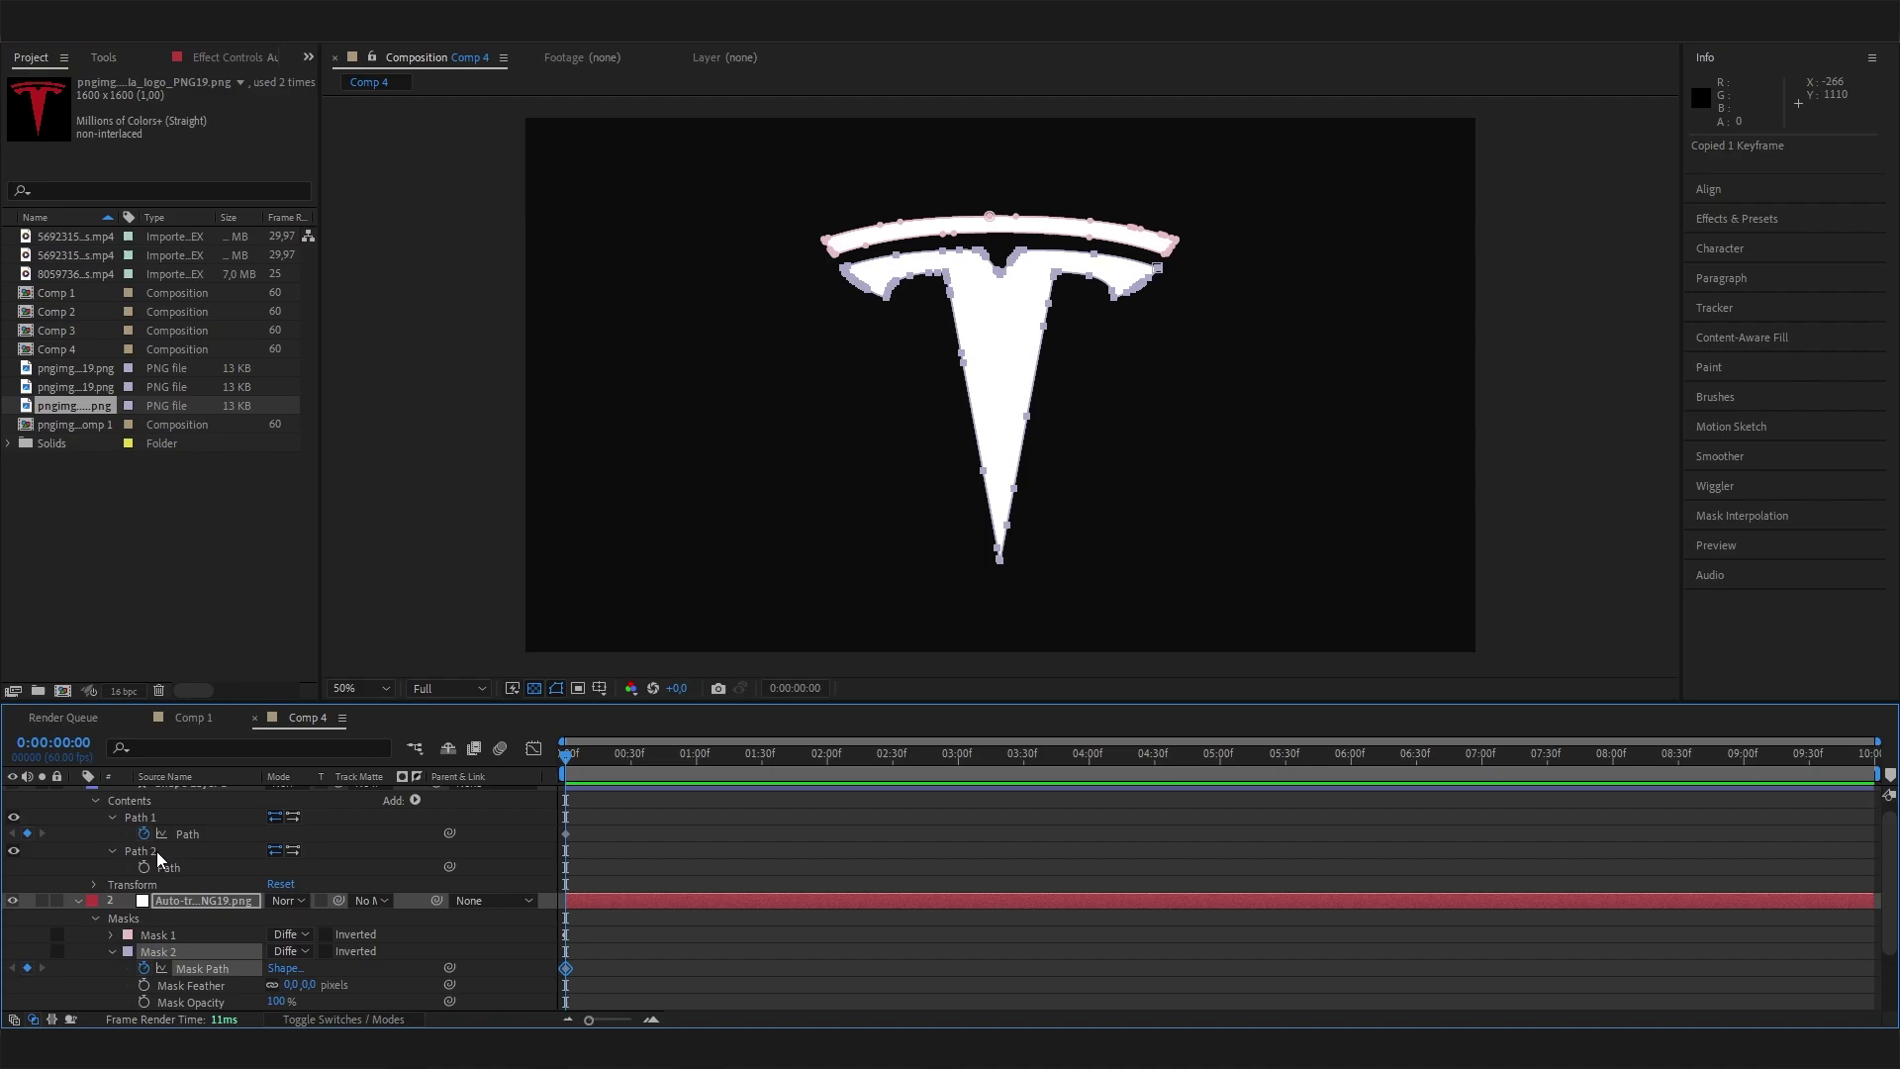
left_click(193, 867)
key("ctrl+v")
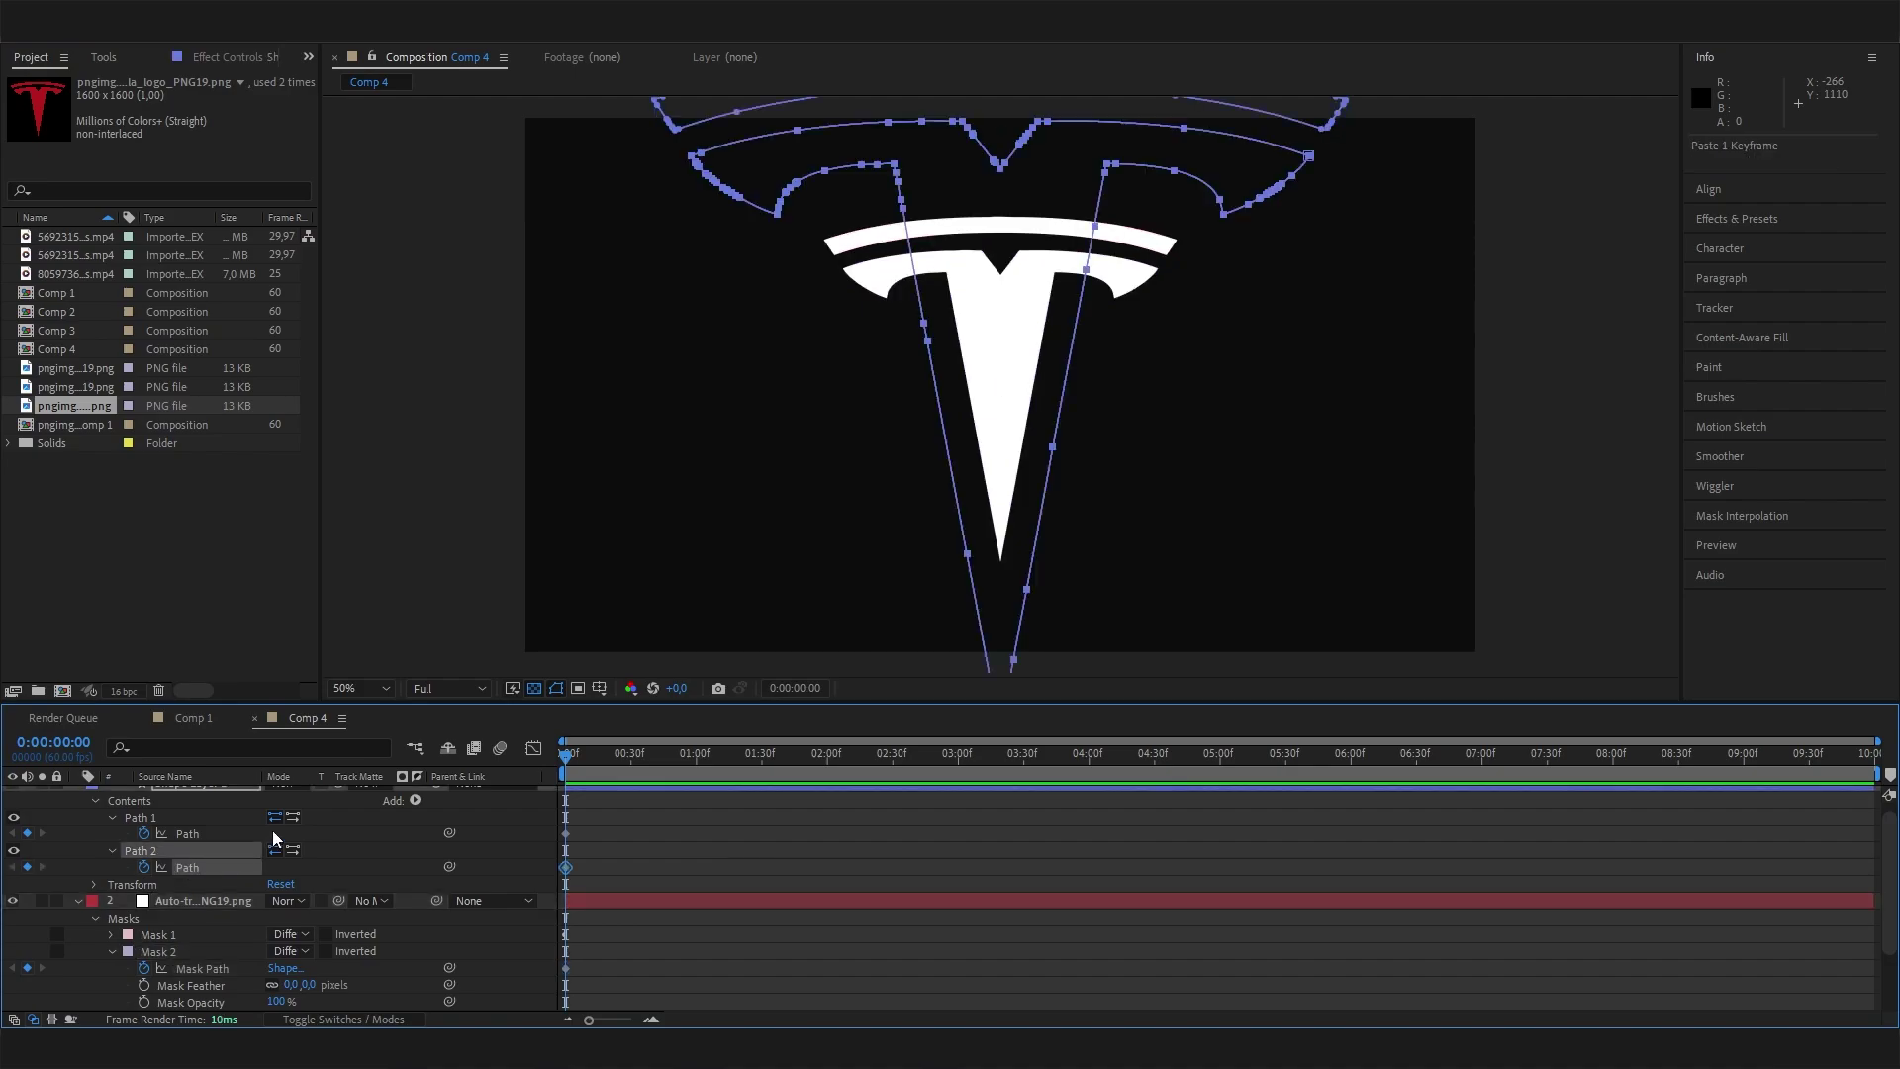
Step: Hide the auto-traced layer and the original logo PNG layer, and collapse the properties of all expanded layers
scroll(240, 931, "up", 1)
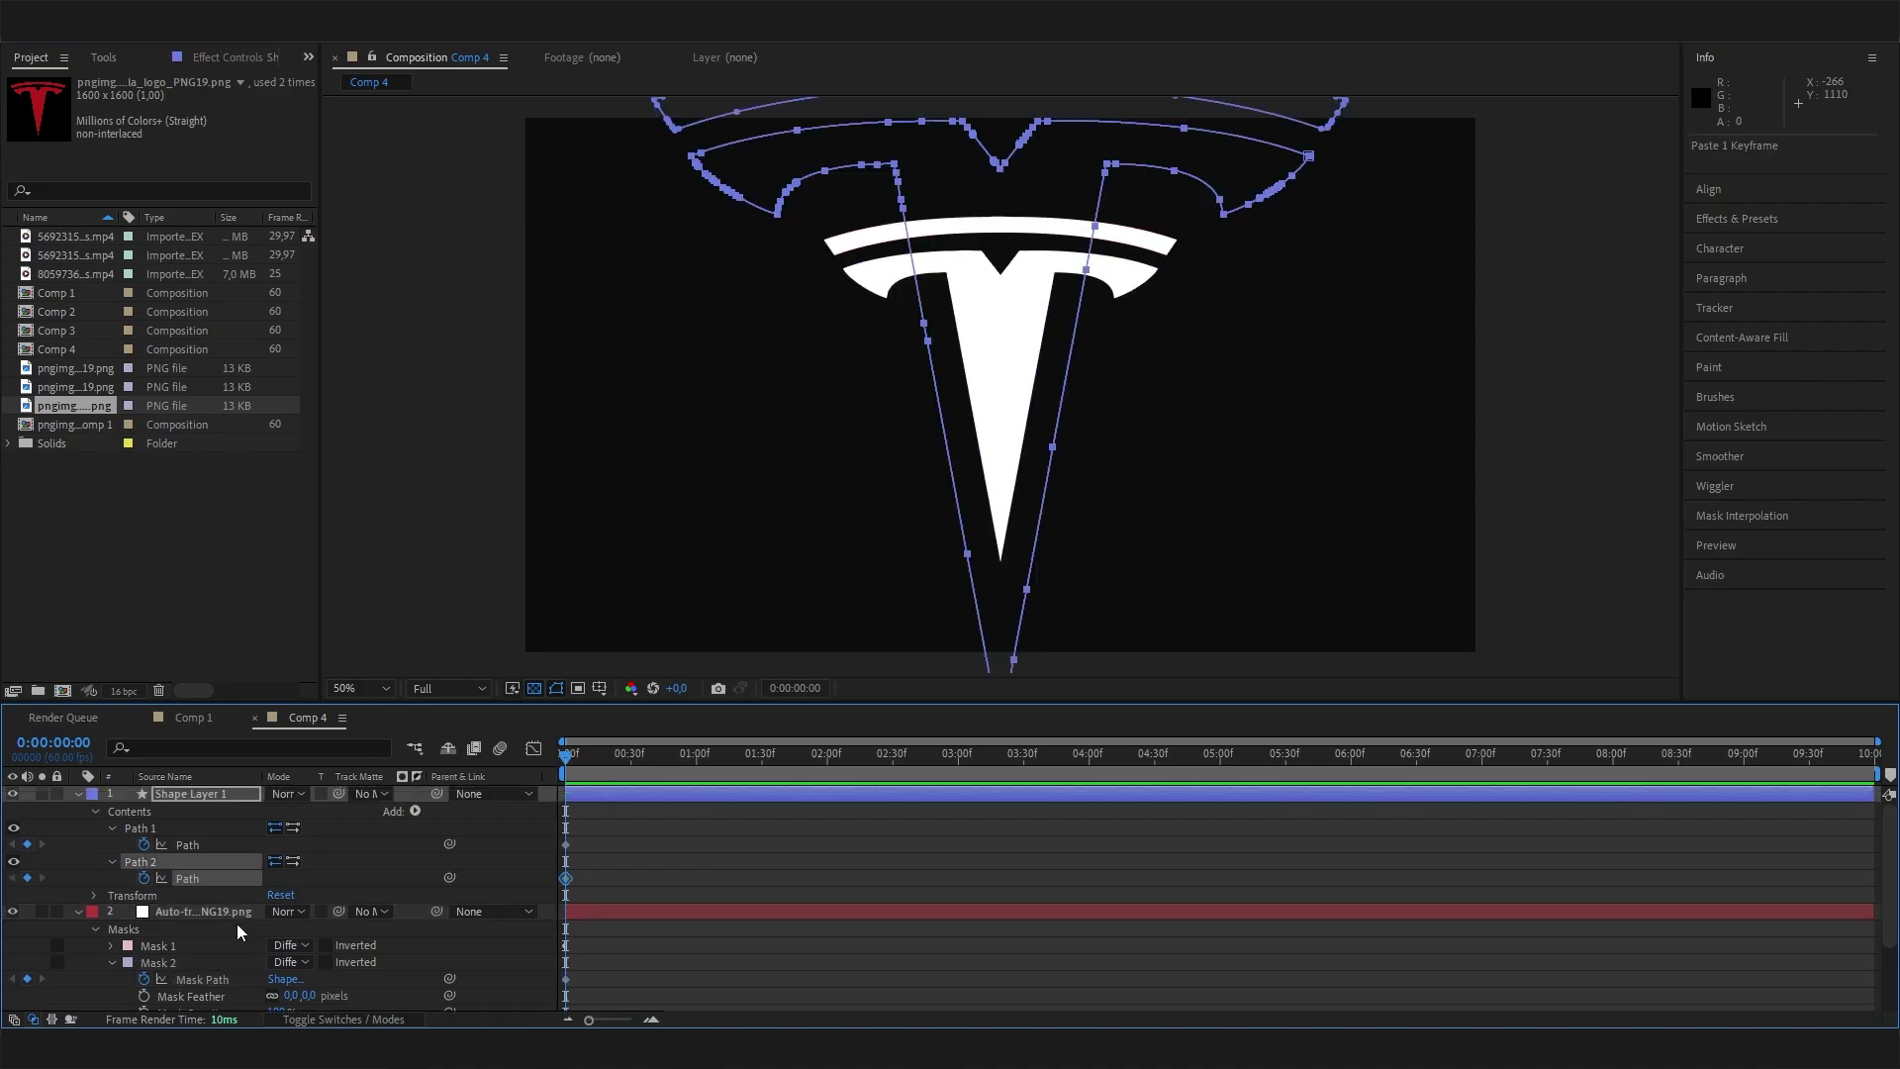
left_click(79, 794)
left_click(207, 812)
left_click(13, 811)
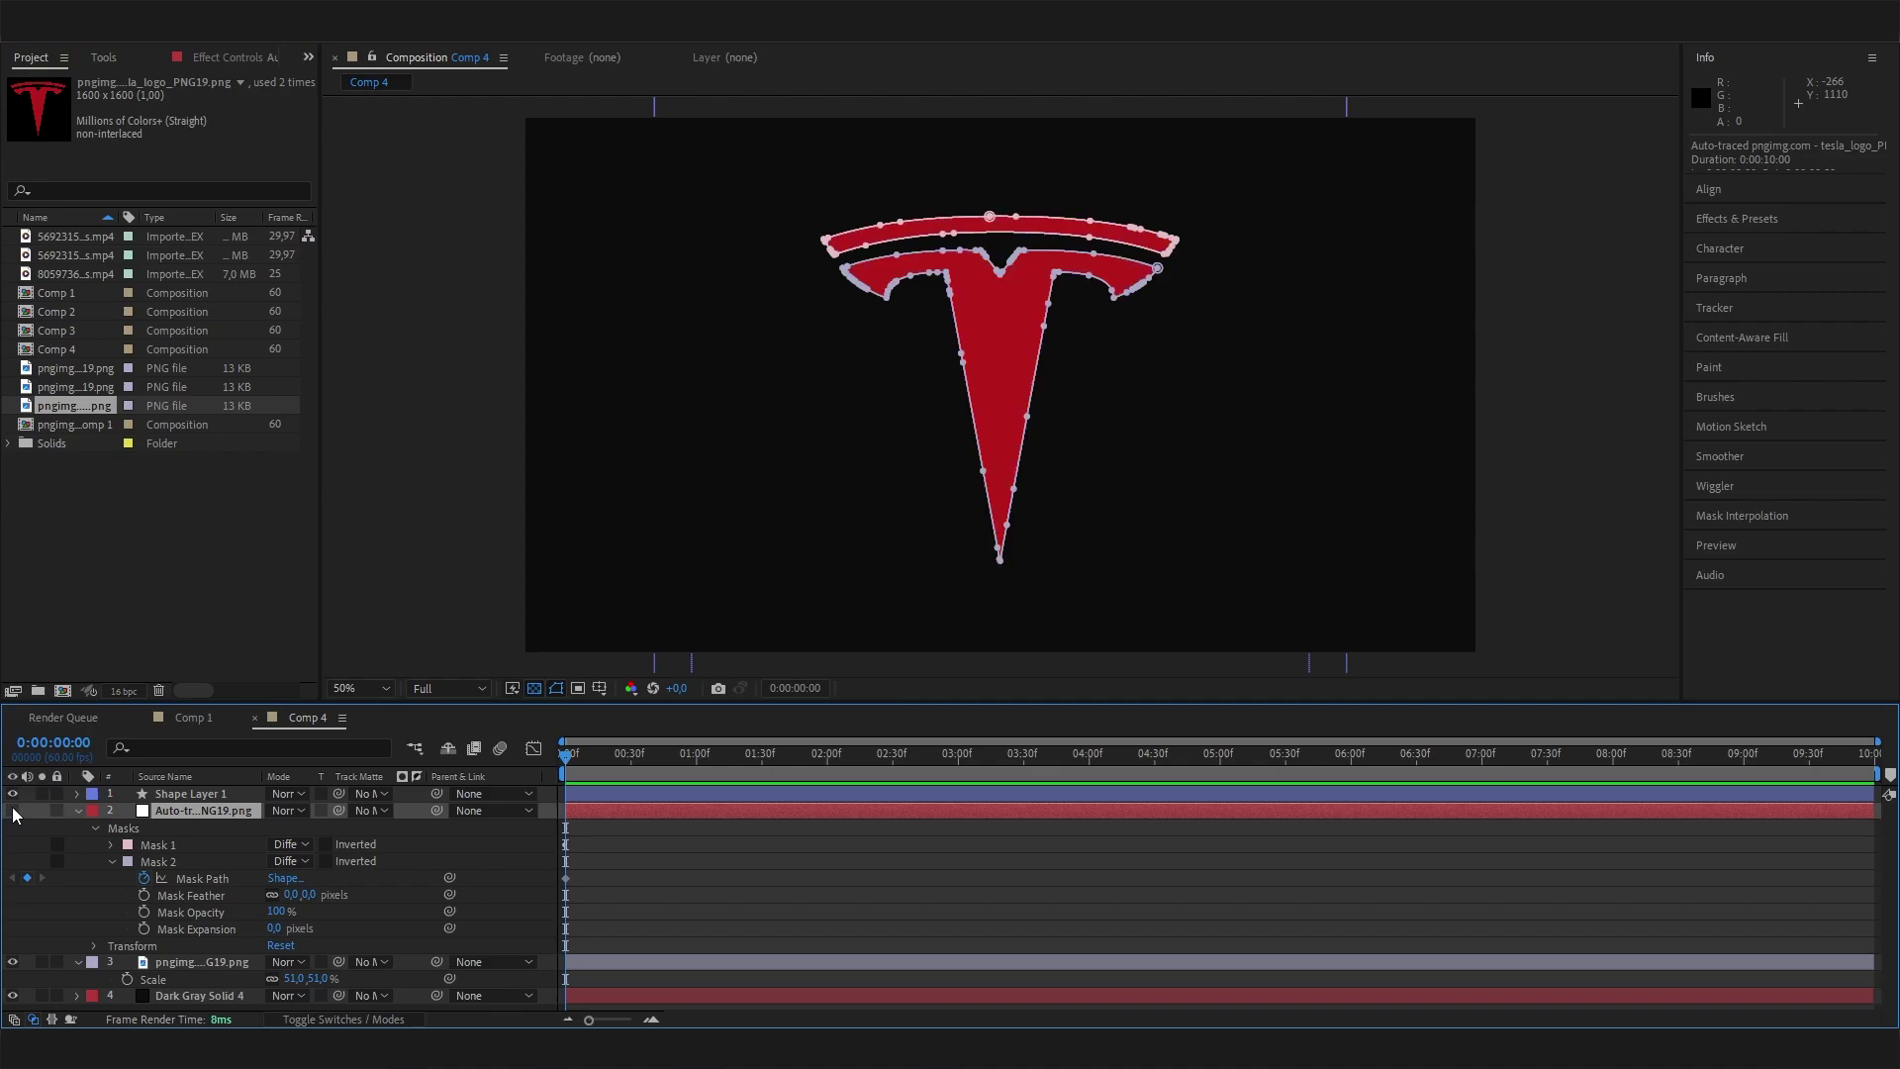
left_click(12, 961)
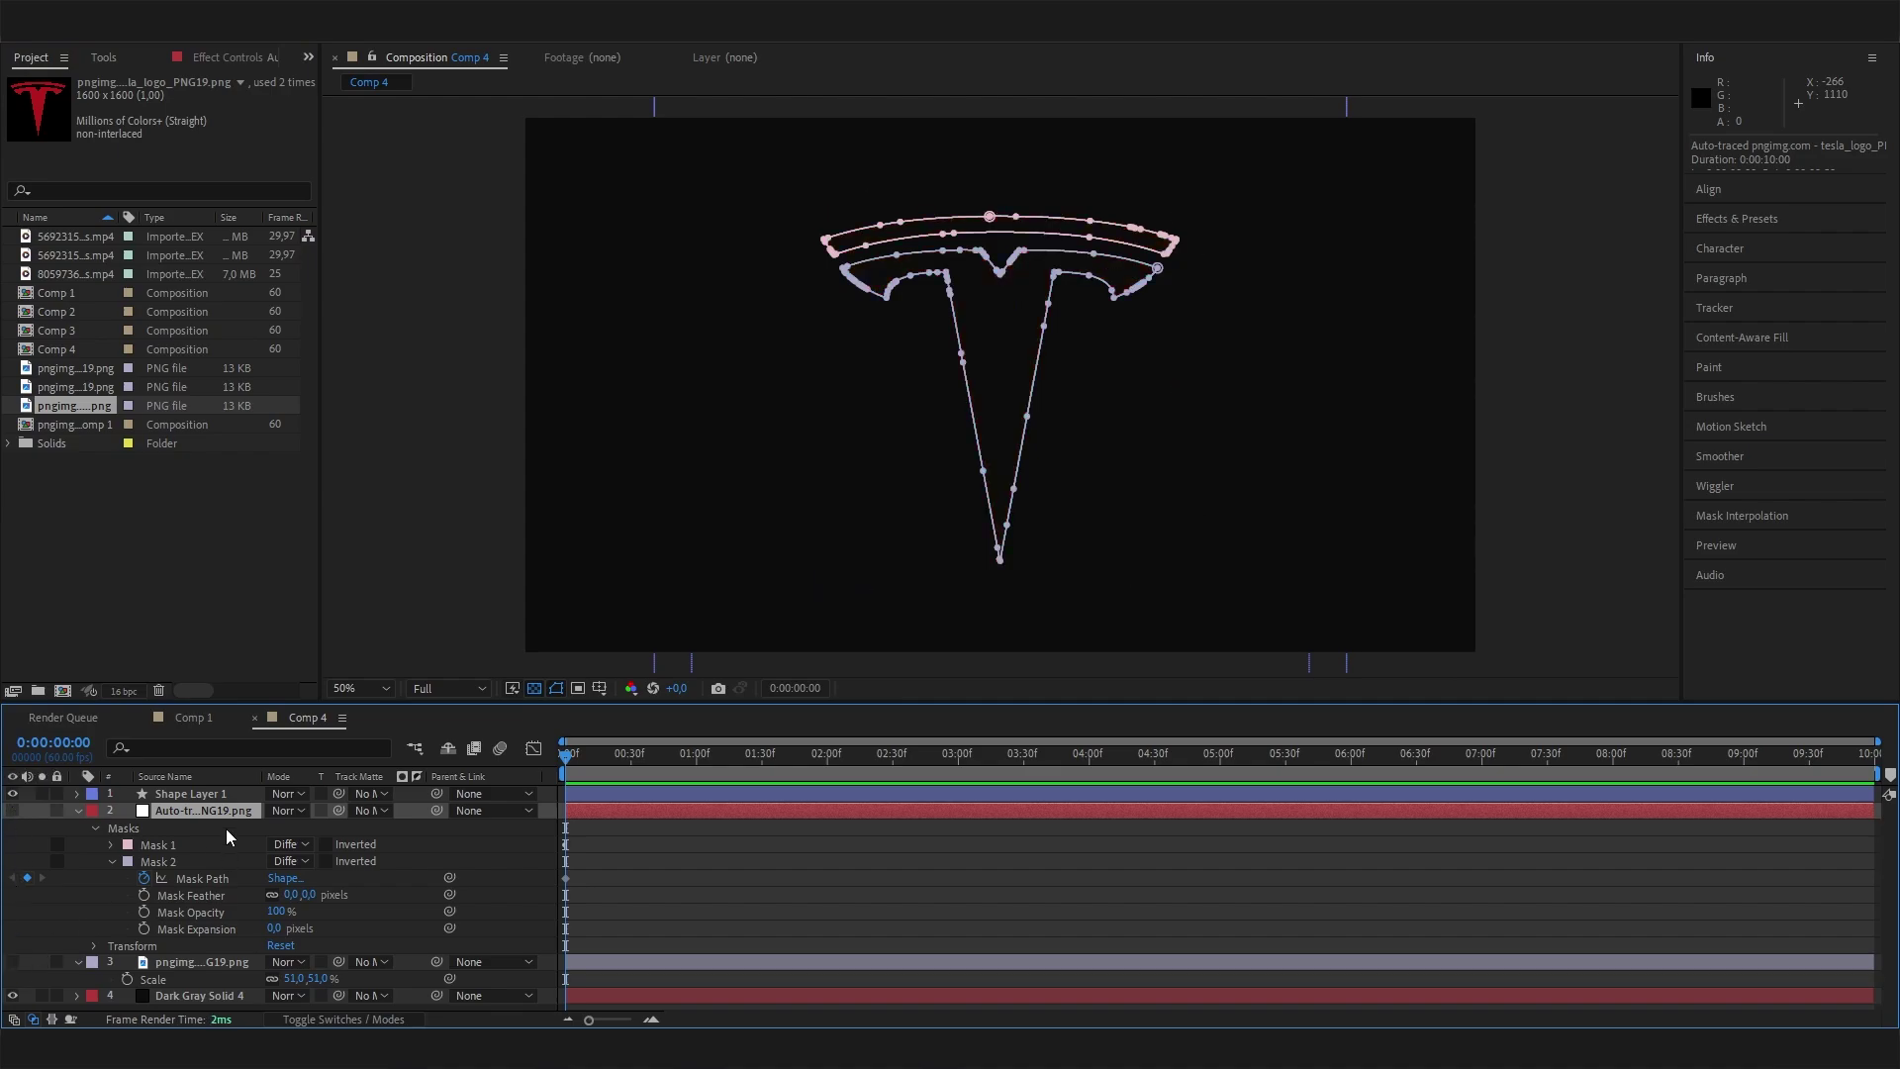
left_click(208, 795)
left_click(78, 810)
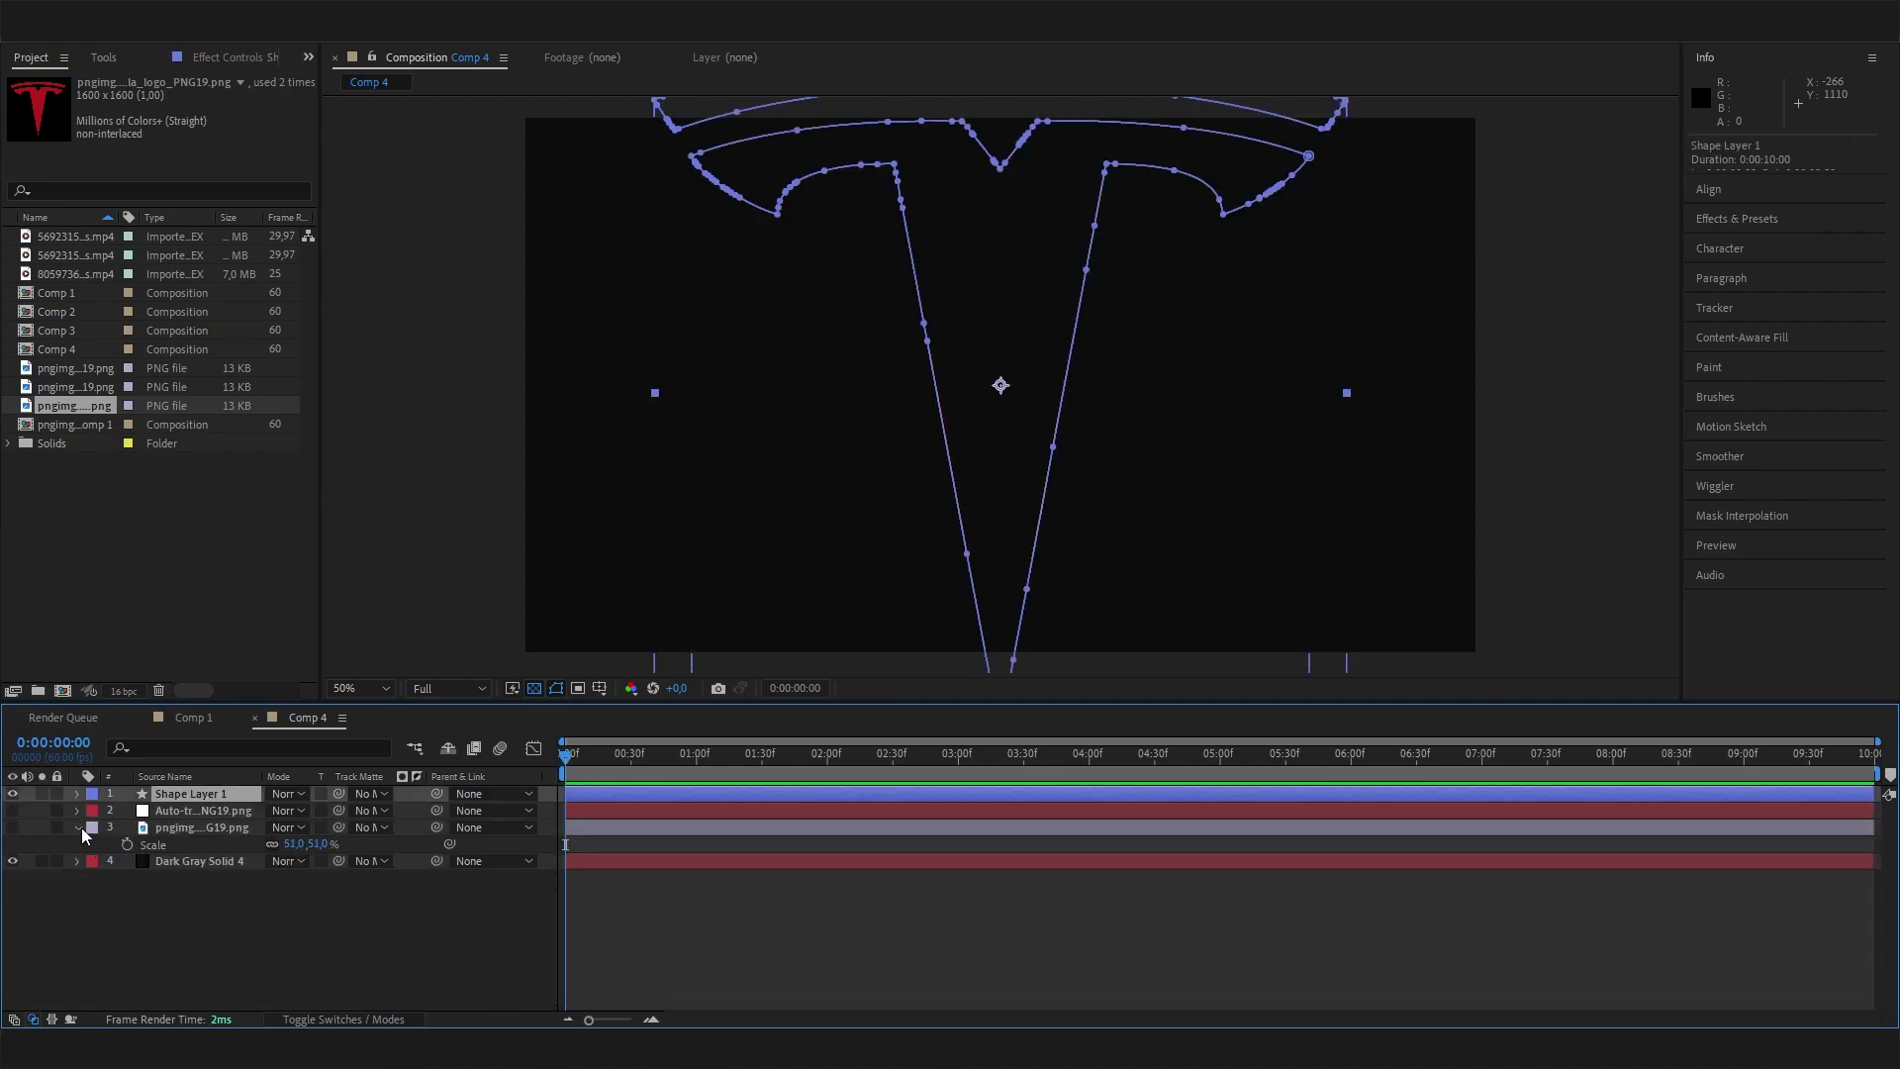
left_click(78, 829)
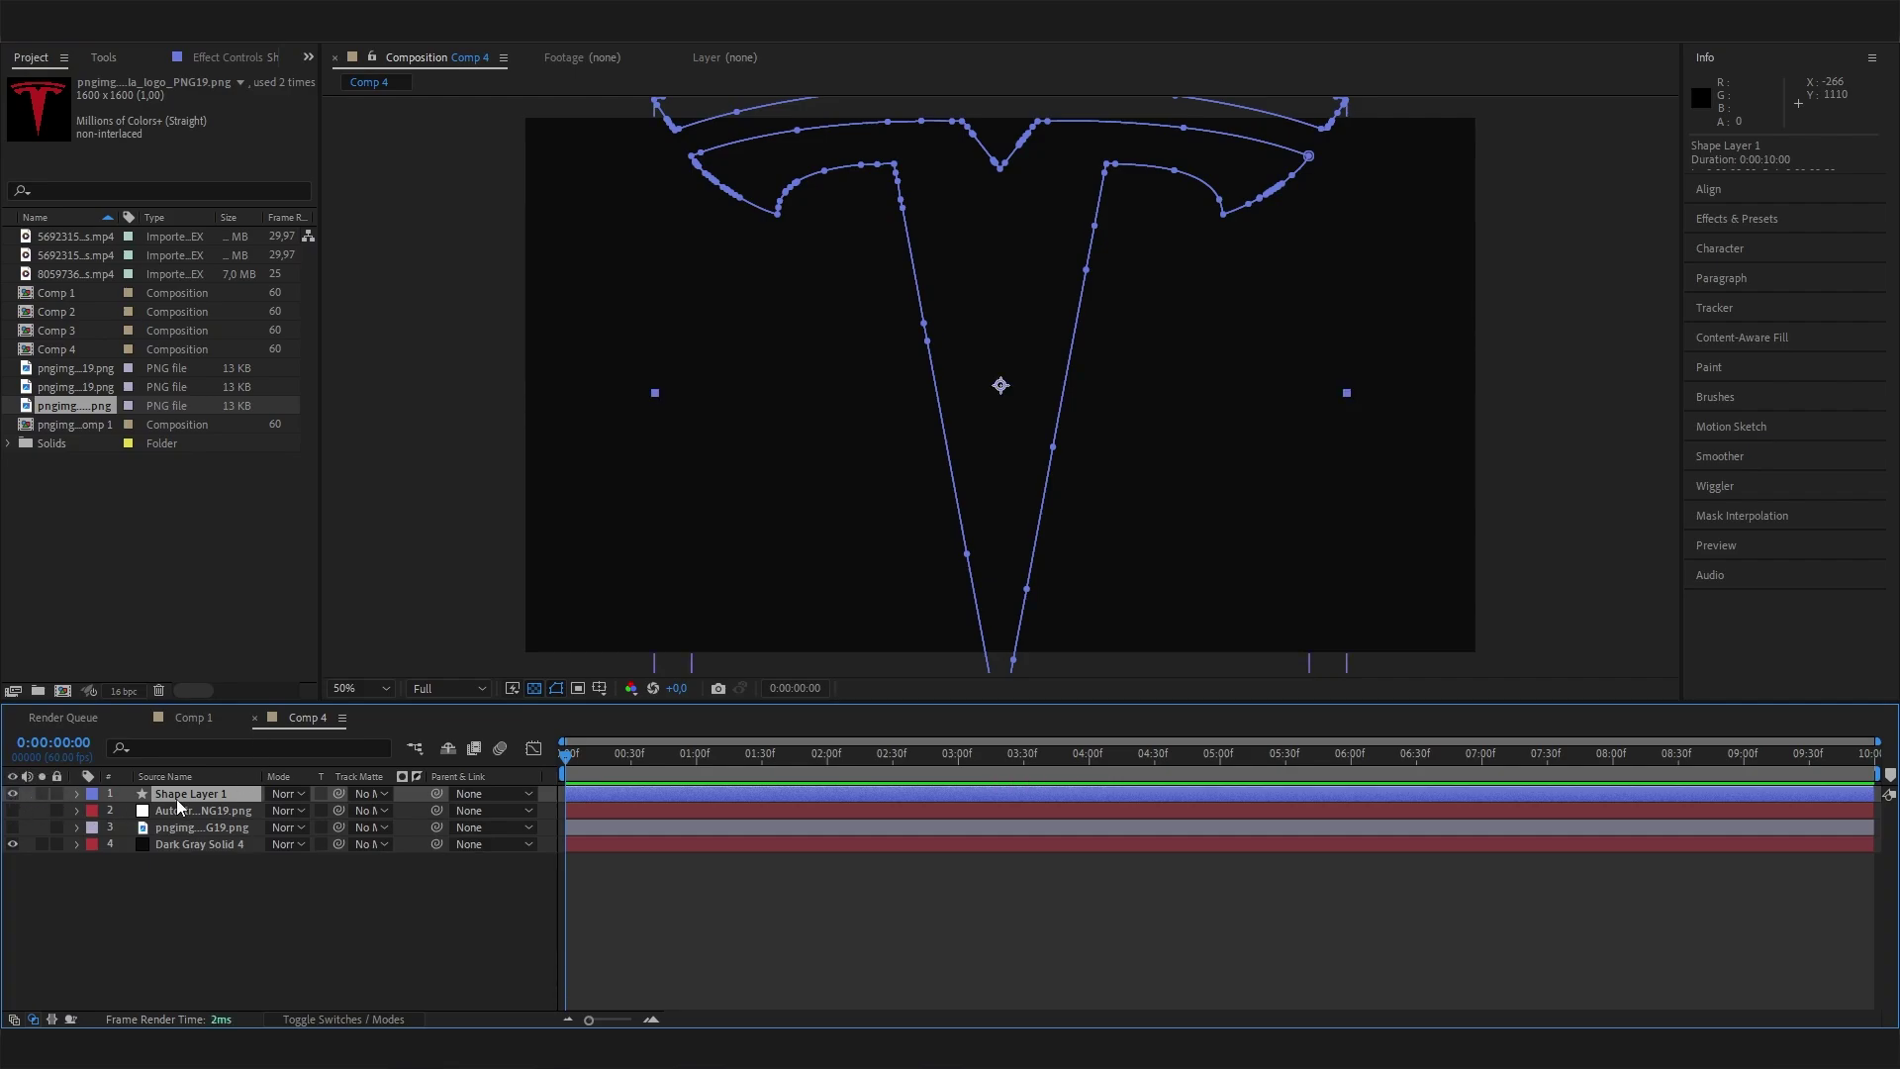
Step: Scale Shape Layer 1 to 51% so its paths match the original logo's size
key("s")
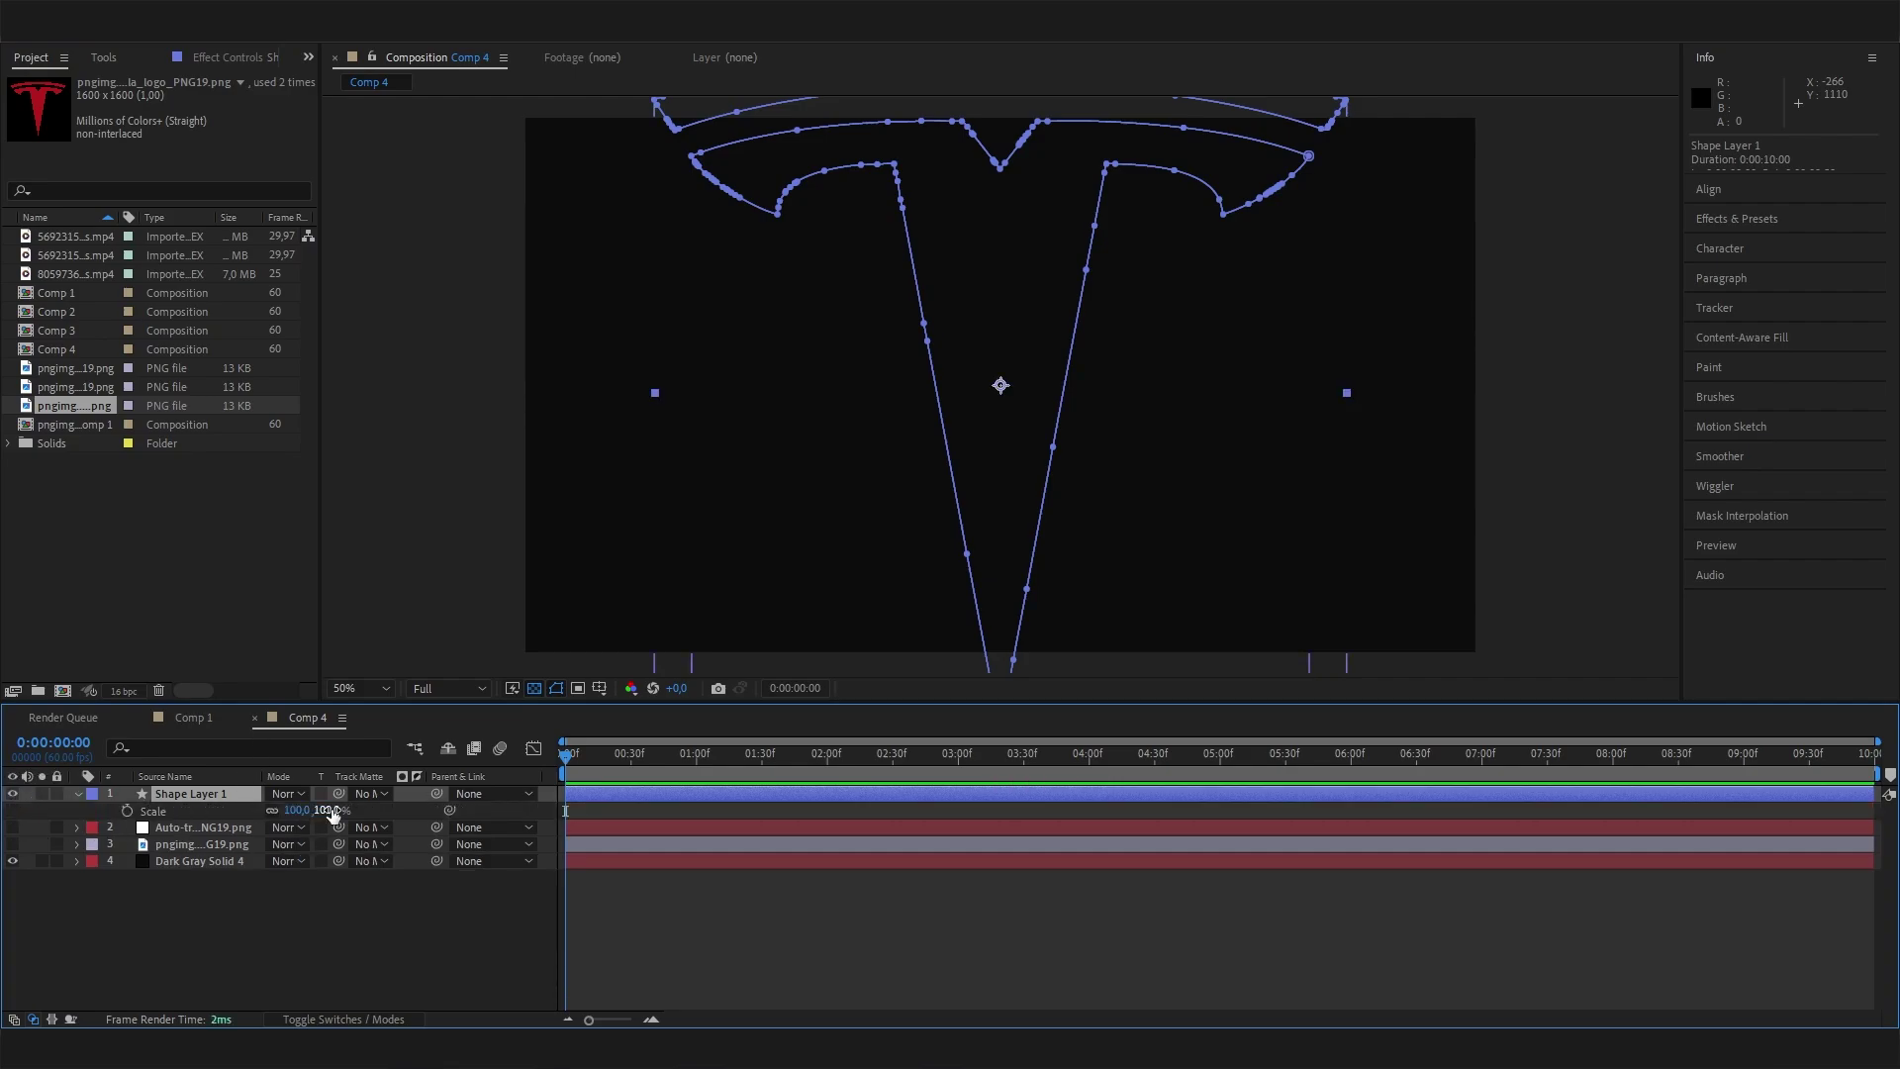
mouse_move(328, 810)
left_mouse_down()
mouse_move(302, 859)
mouse_move(319, 811)
left_mouse_up()
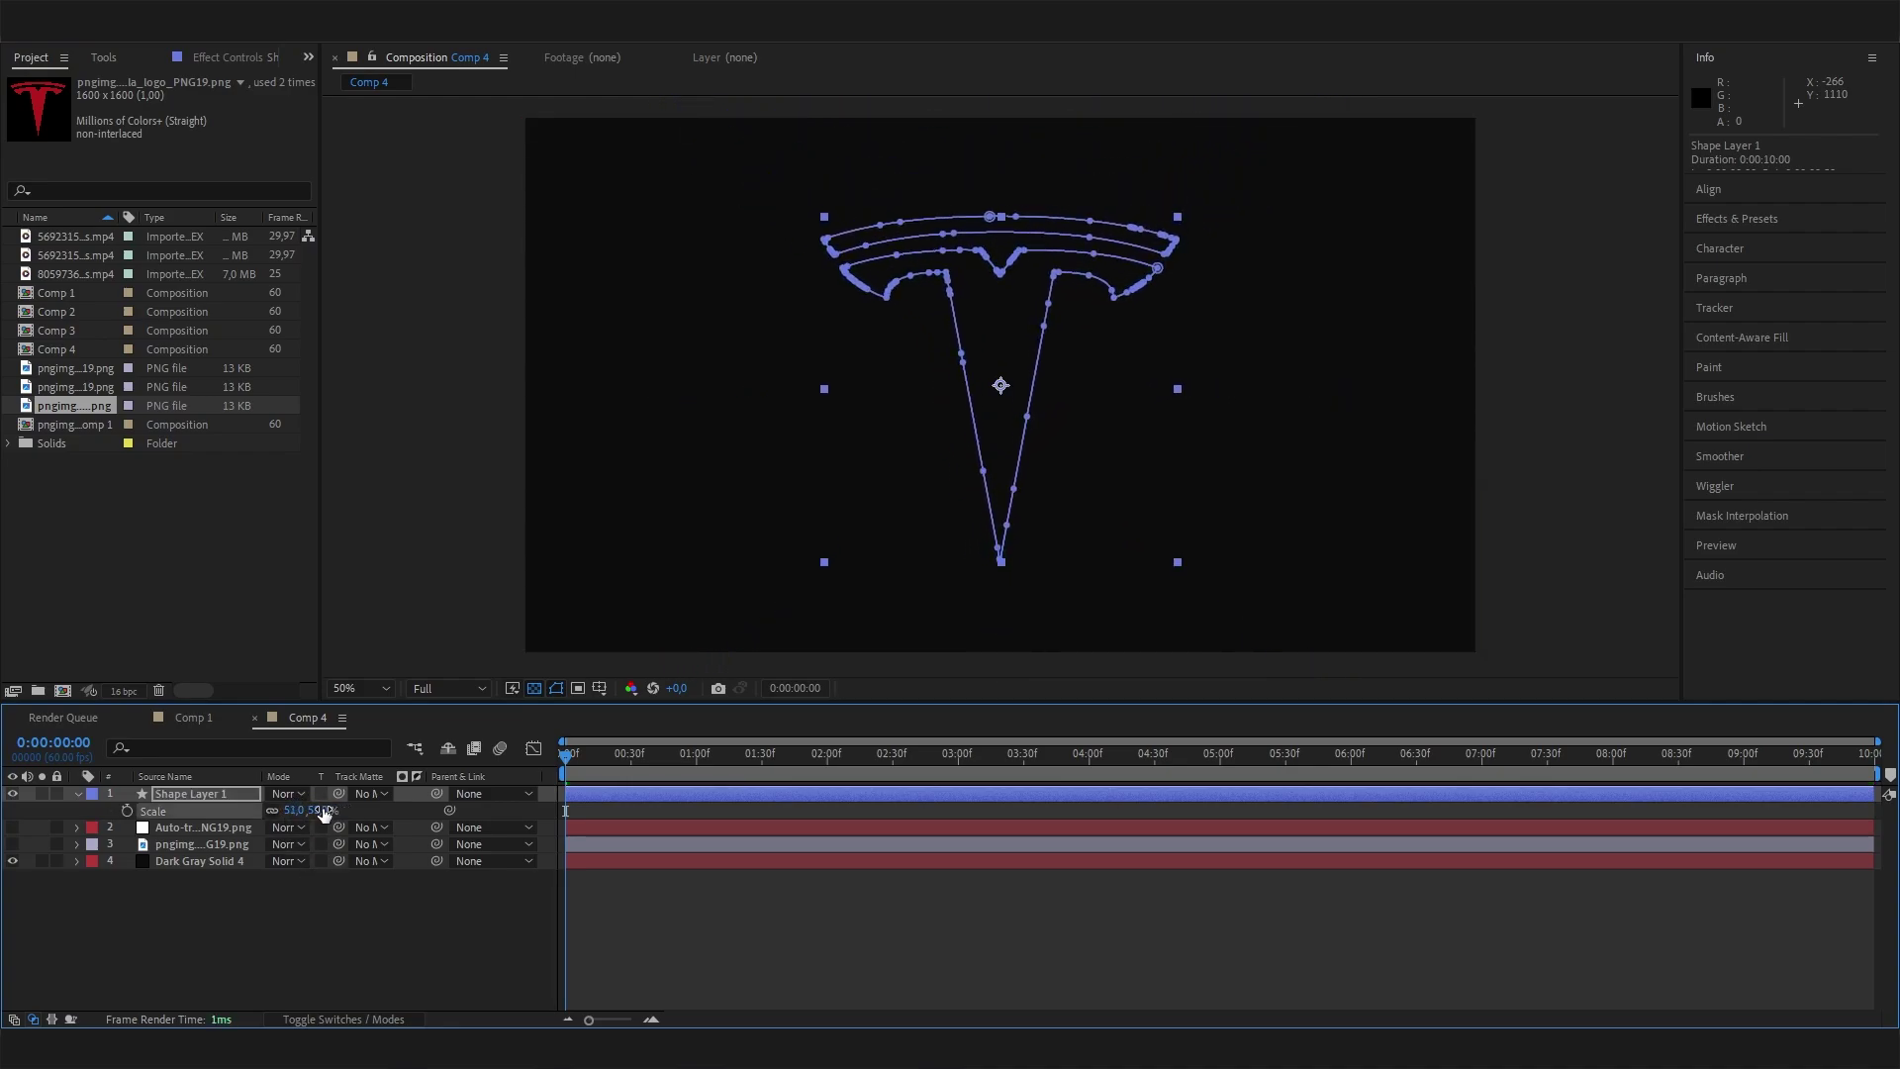
key("F2")
Step: Add a stroke to Shape Layer 1 and expand the stroke's properties
left_click(148, 794)
left_click(80, 794)
left_click(79, 794)
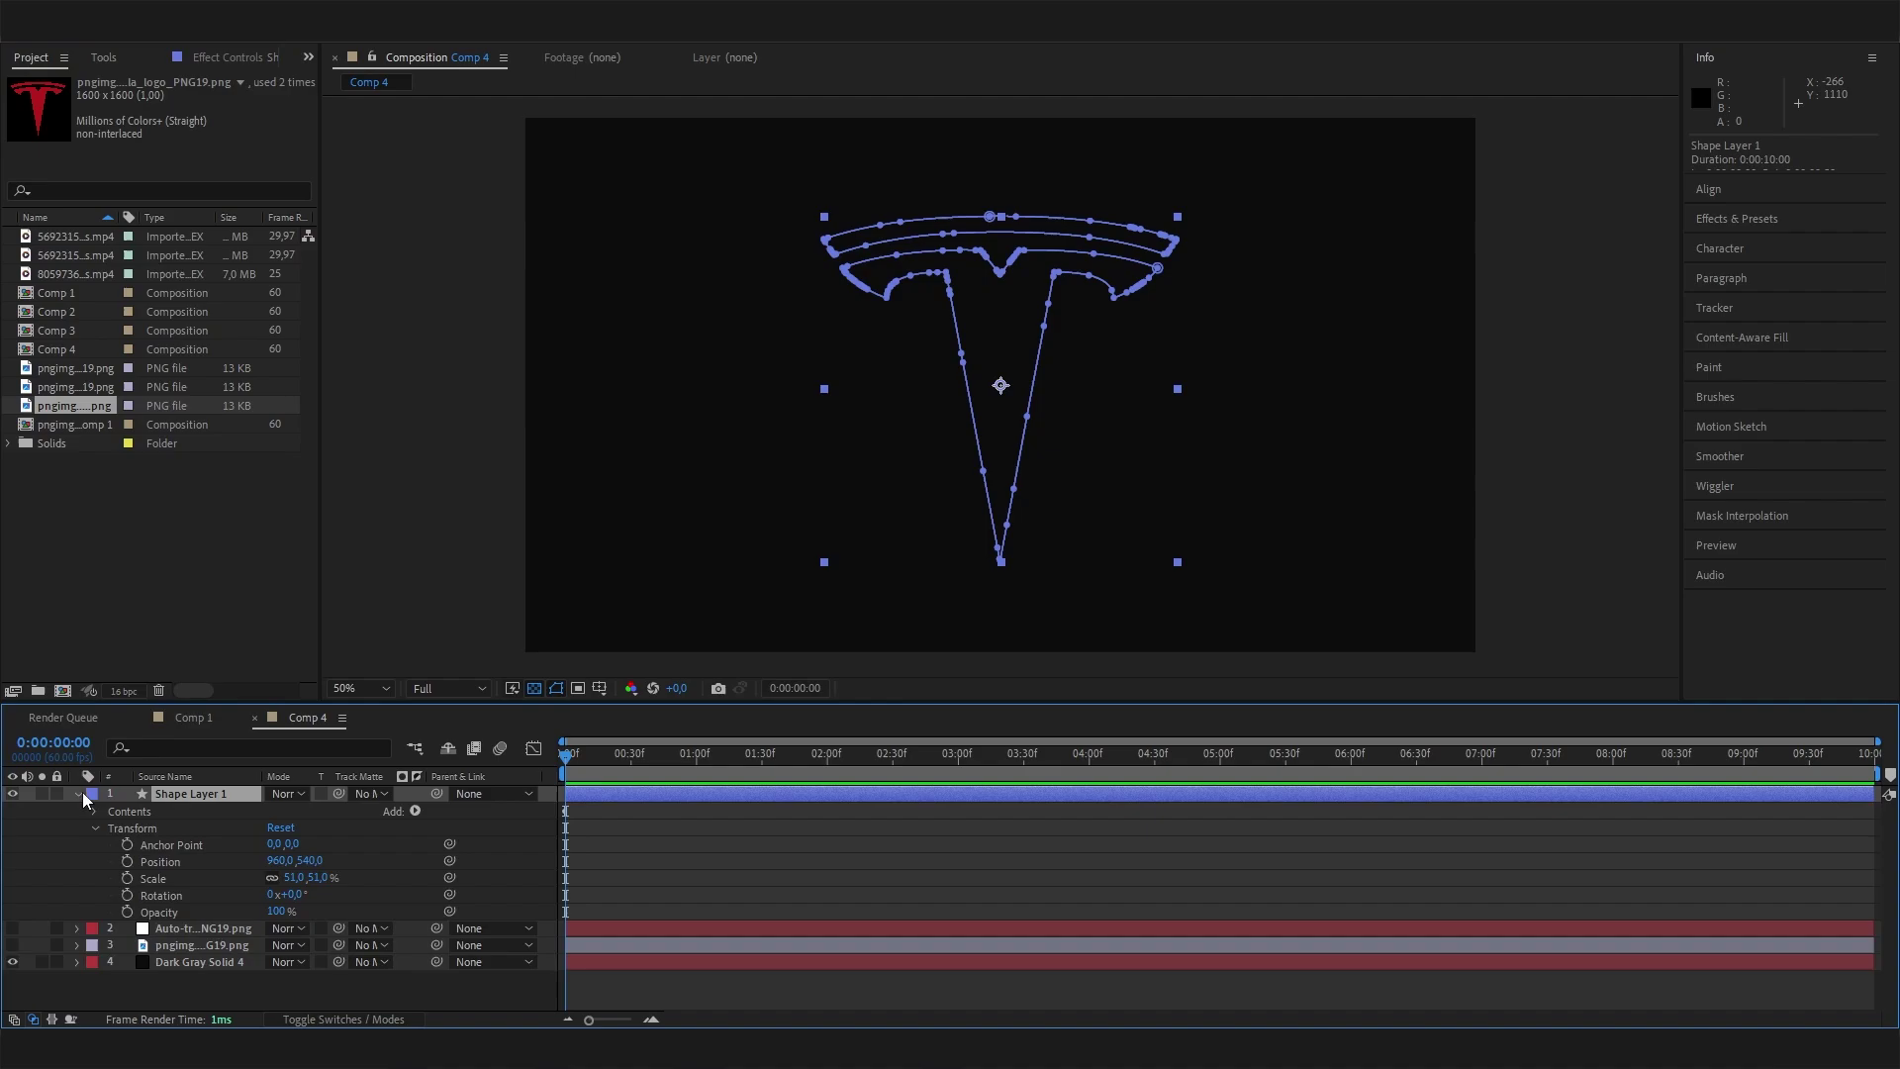
left_click(414, 812)
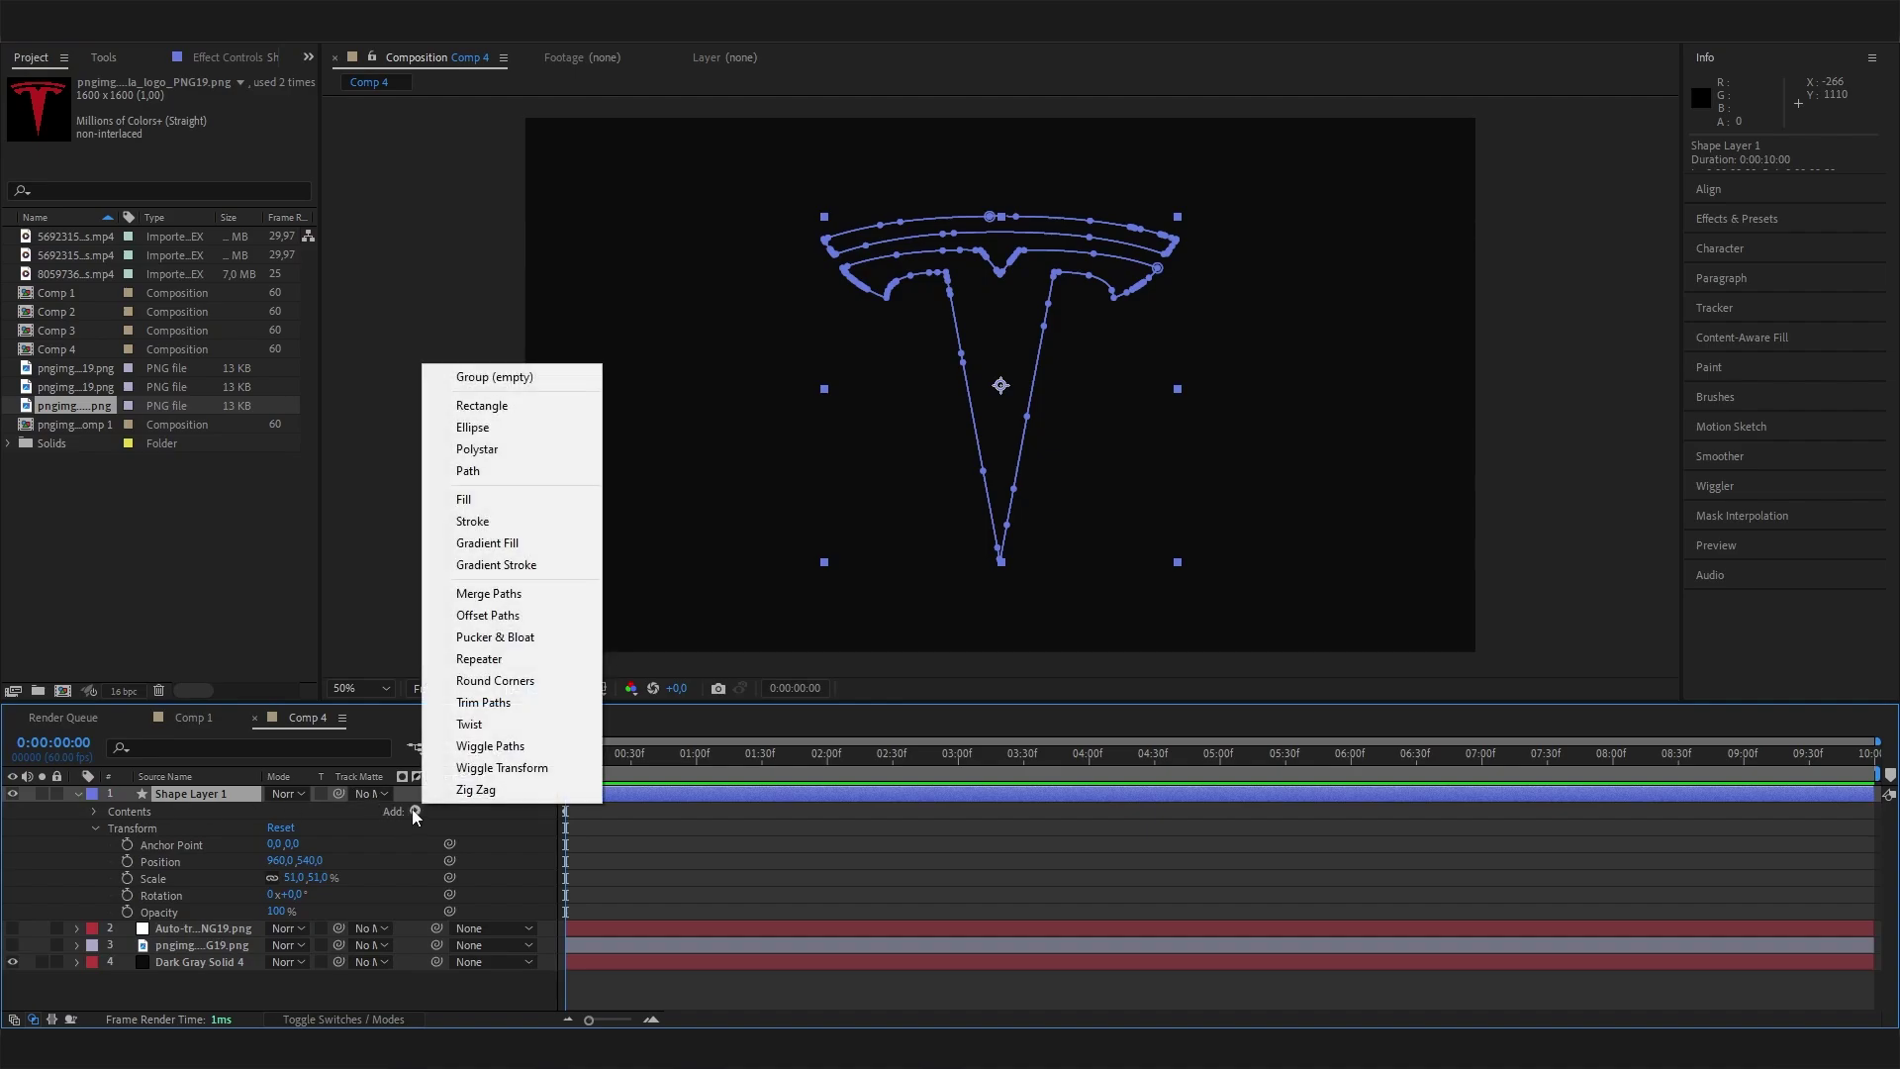
left_click(515, 521)
left_click(111, 862)
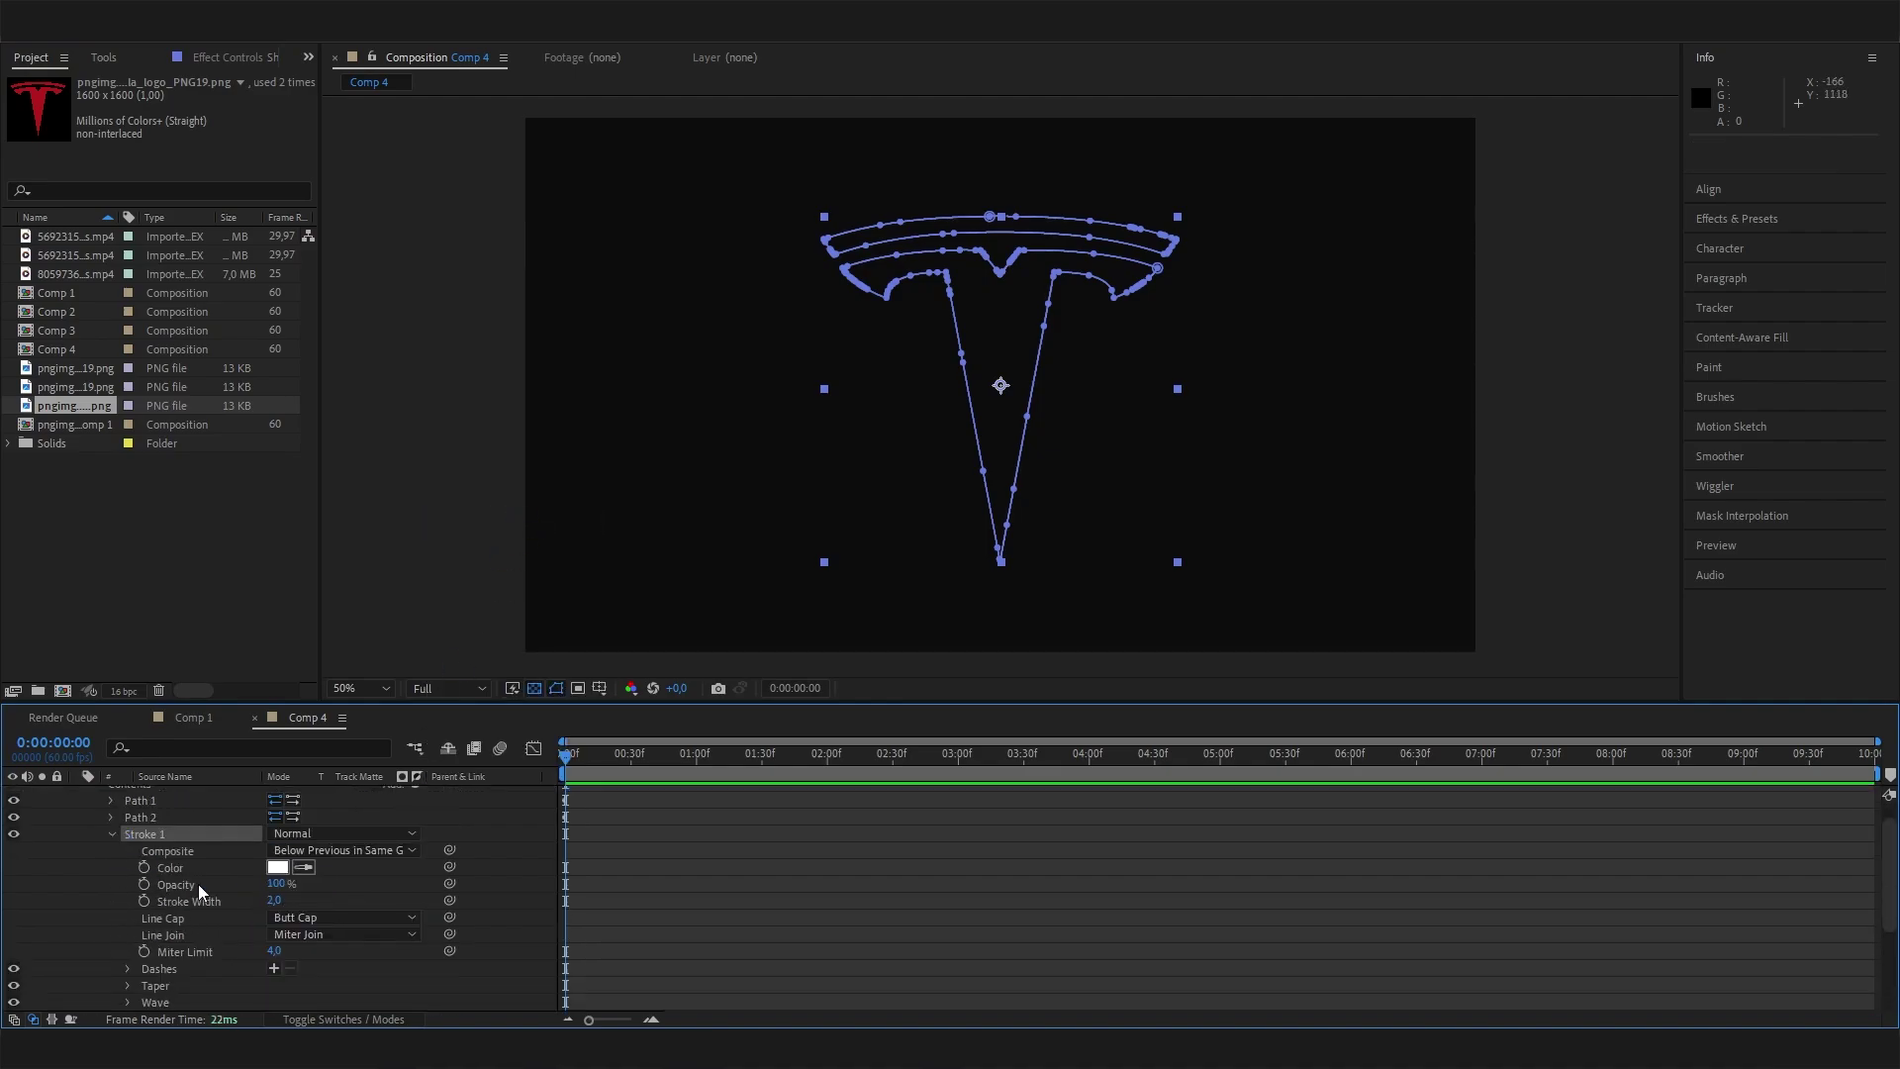
Step: Set the Stroke Width of Stroke 1 to 20 and deselect the shape layer
left_click_drag(285, 903, 302, 903)
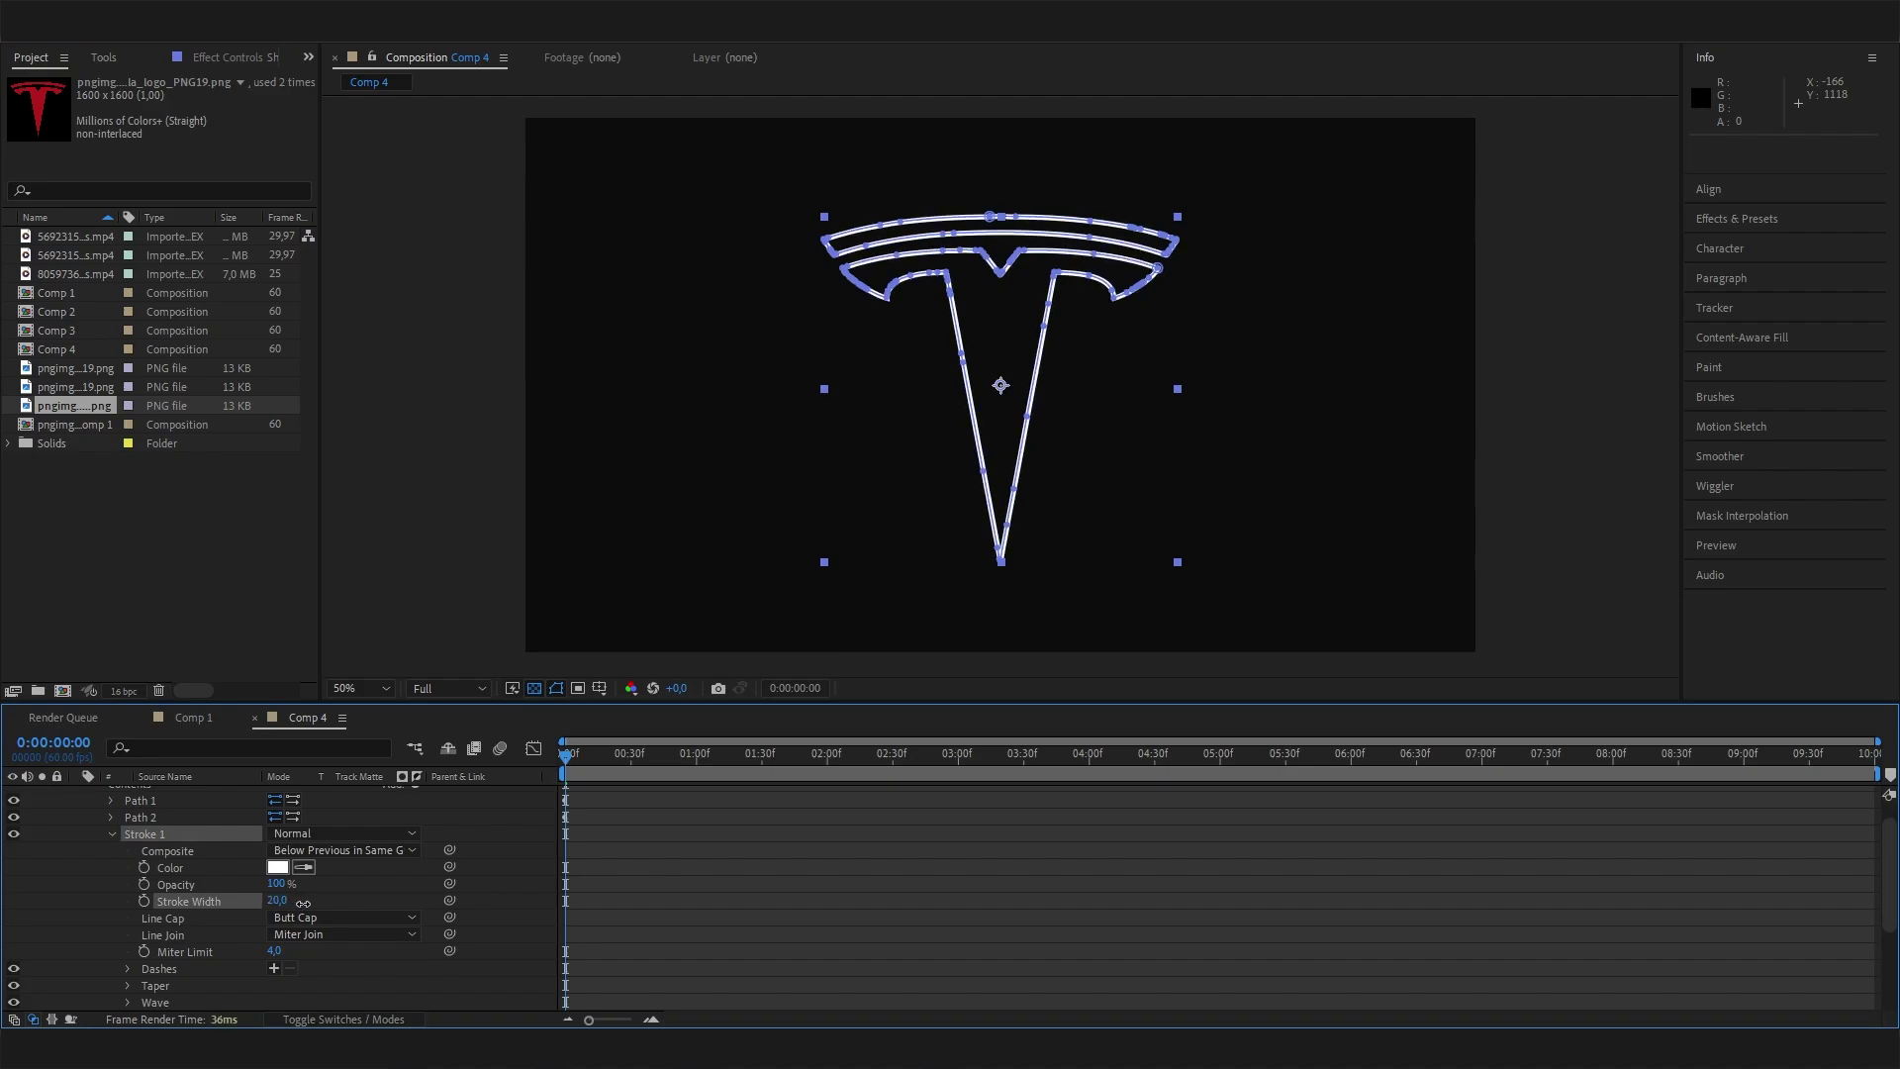
left_click(809, 453)
left_click(287, 896)
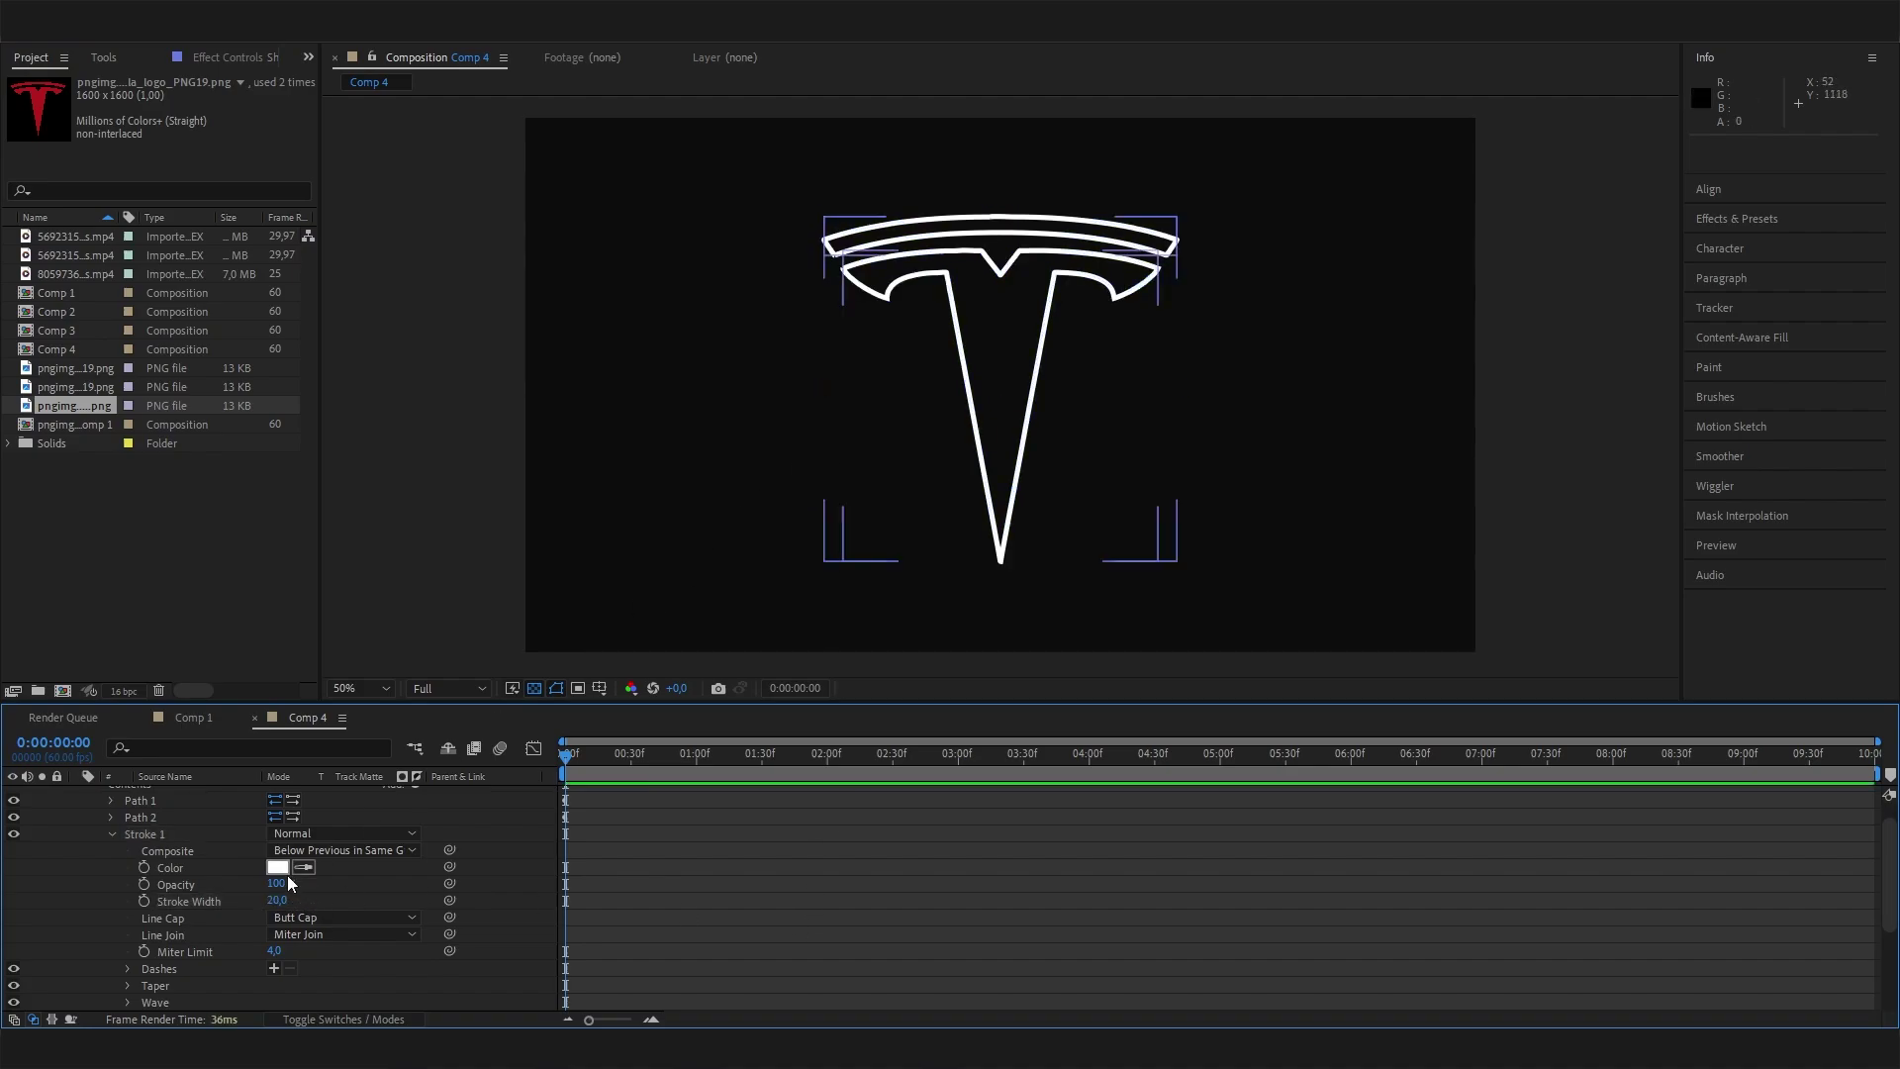
left_click(287, 896)
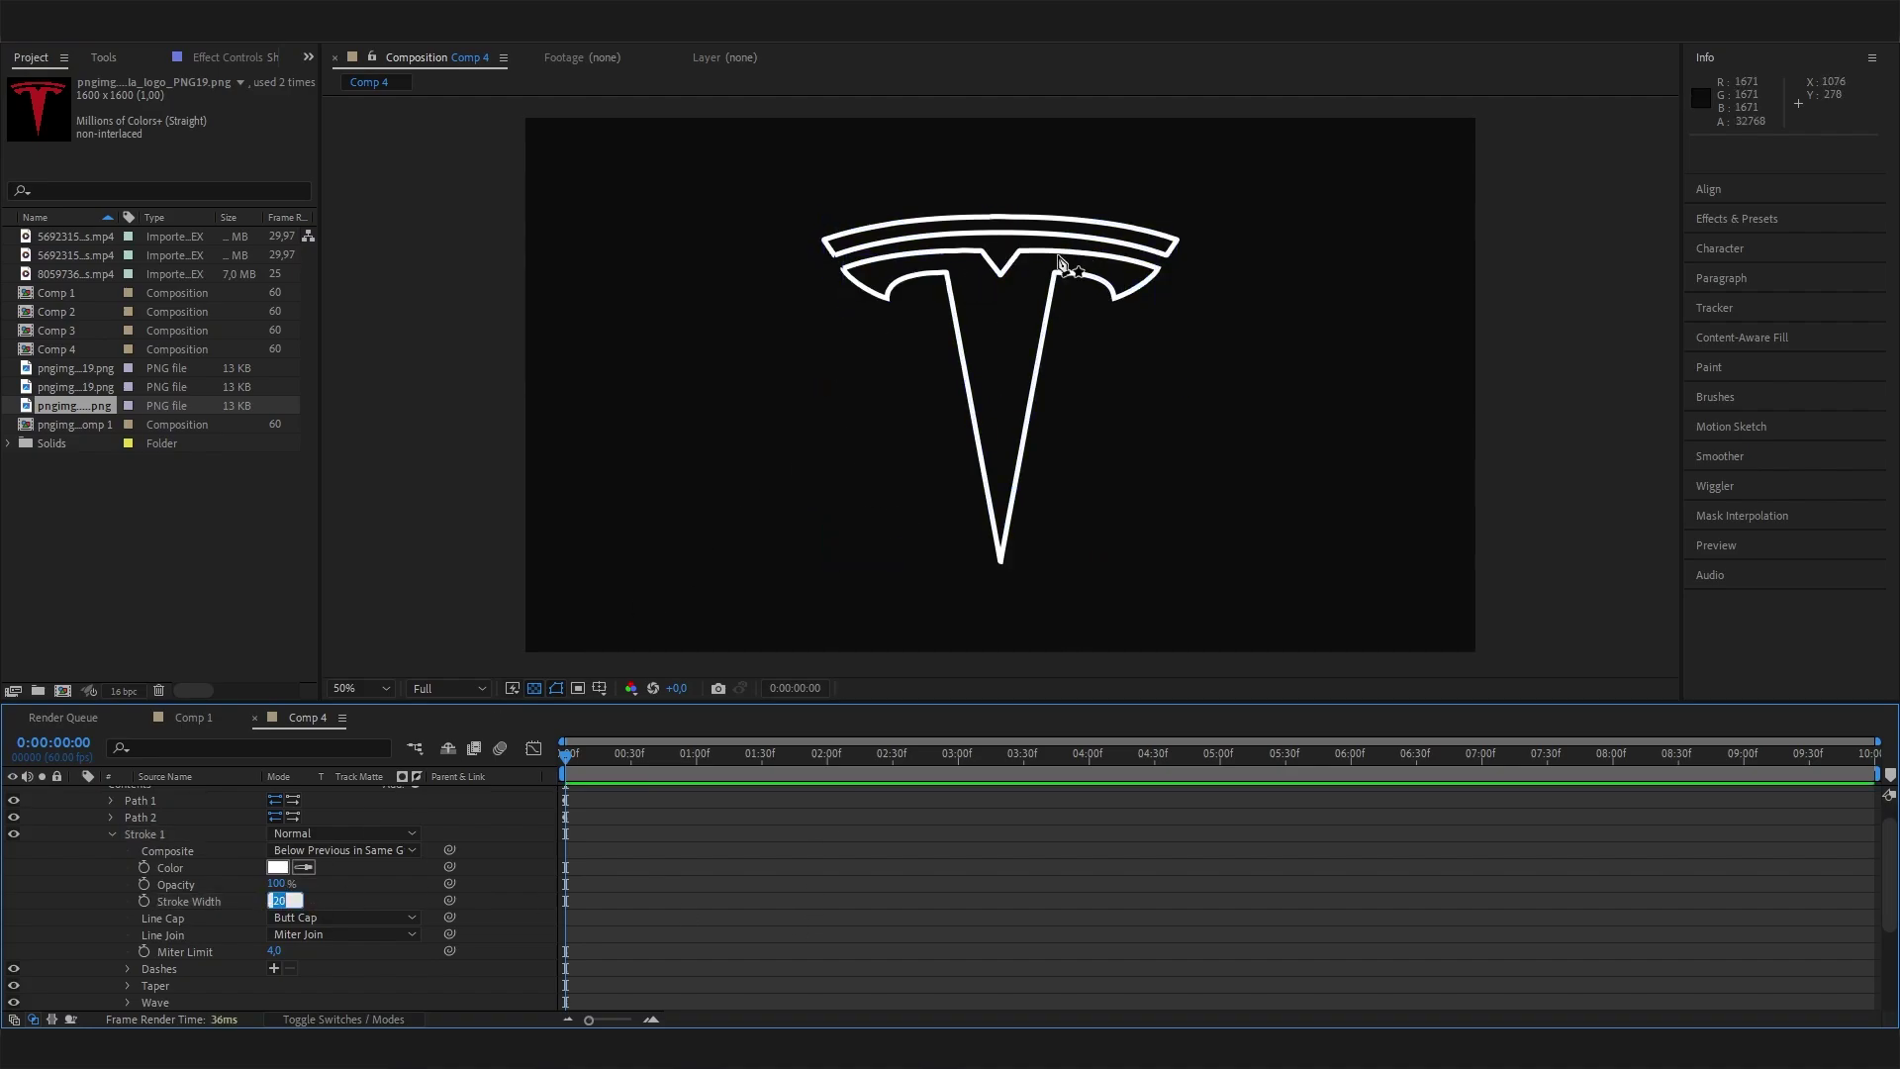
left_click(339, 893)
left_click_drag(277, 900, 281, 889)
left_click(280, 897)
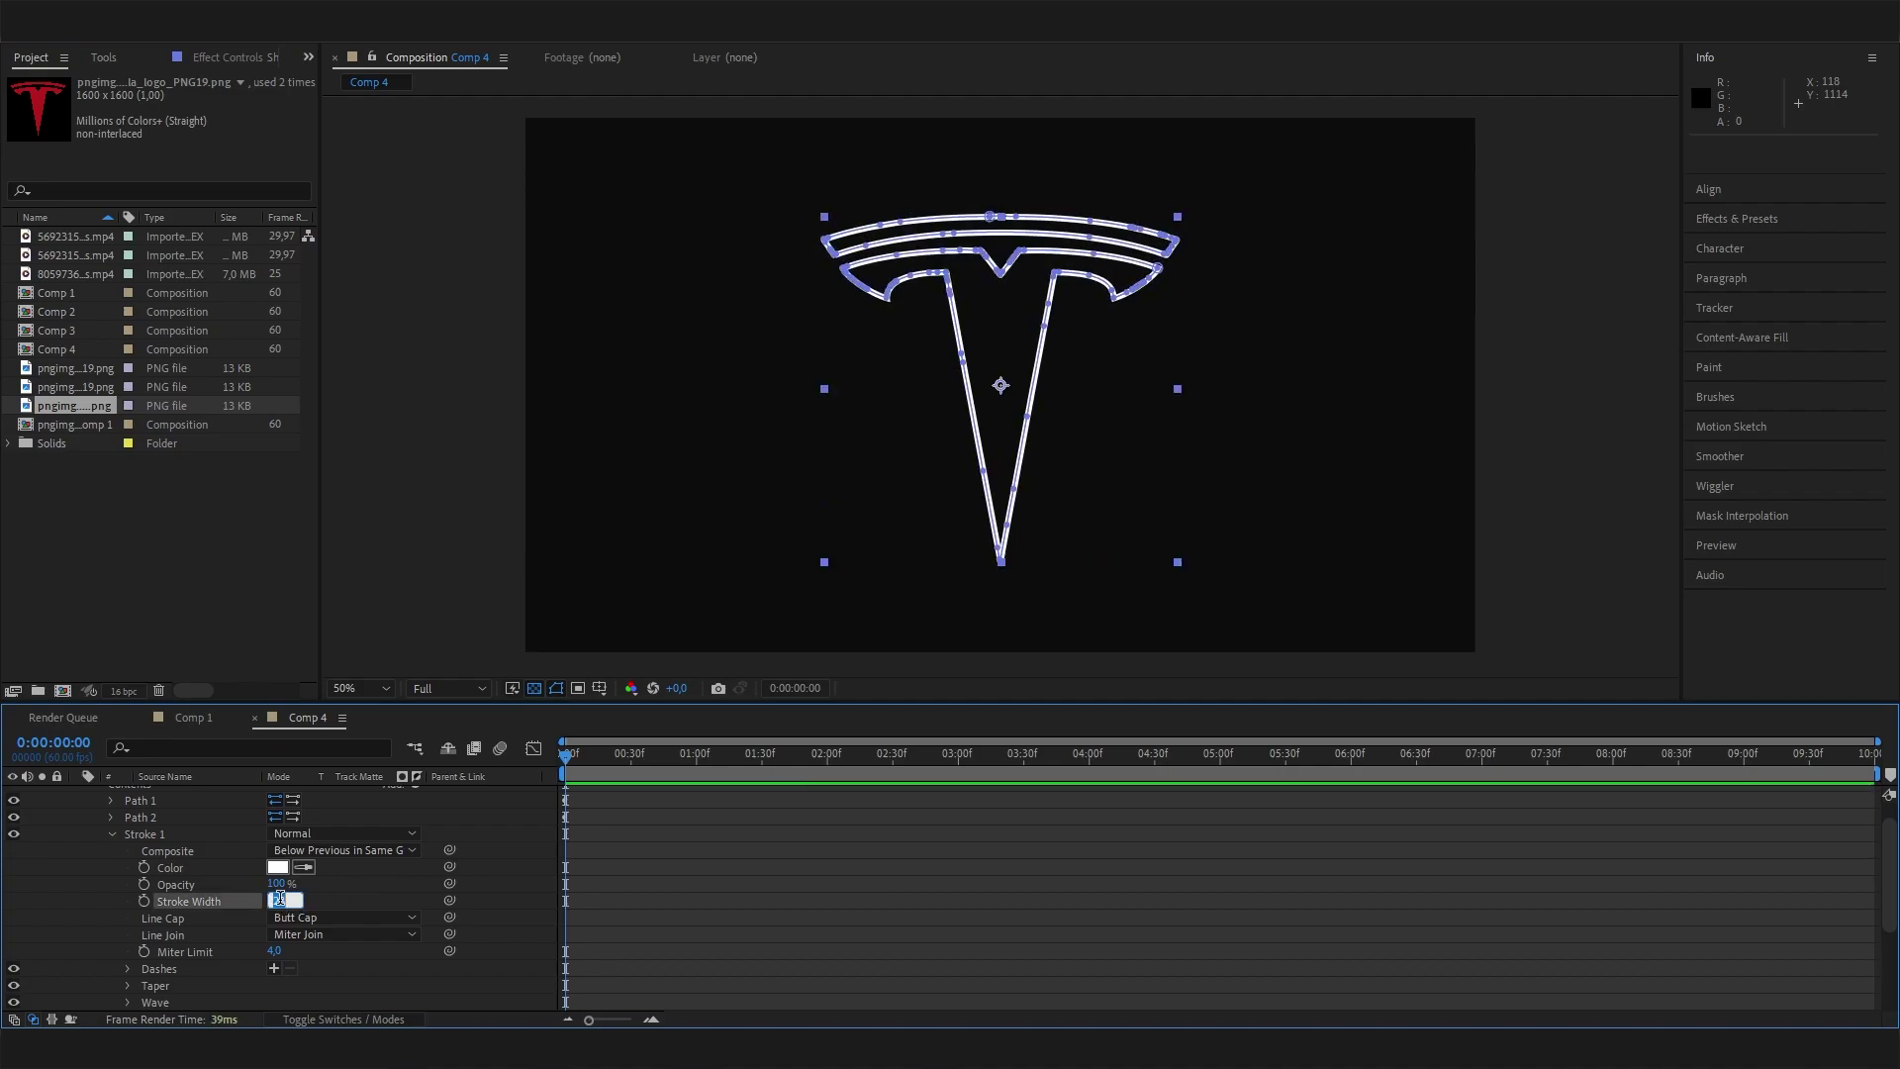
type("20")
key("Return")
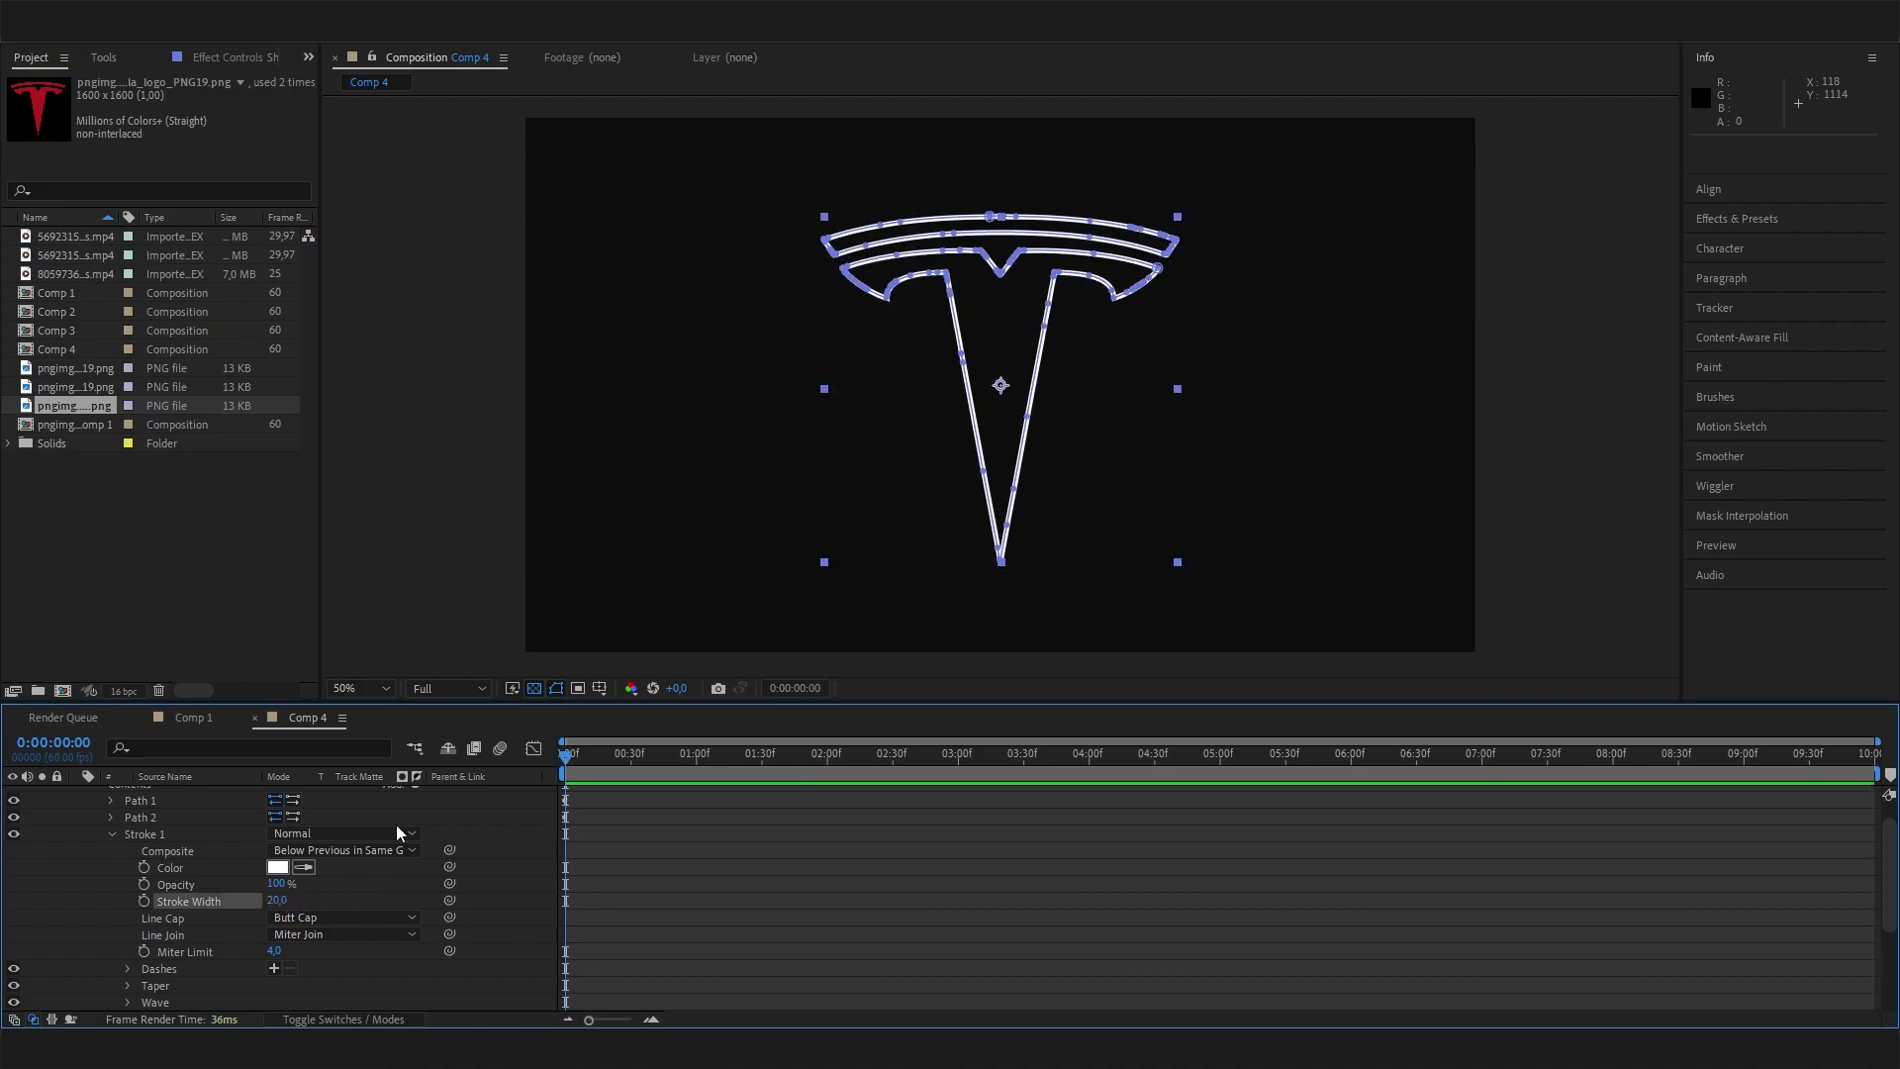
left_click(772, 904)
scroll(275, 951, "up", 1)
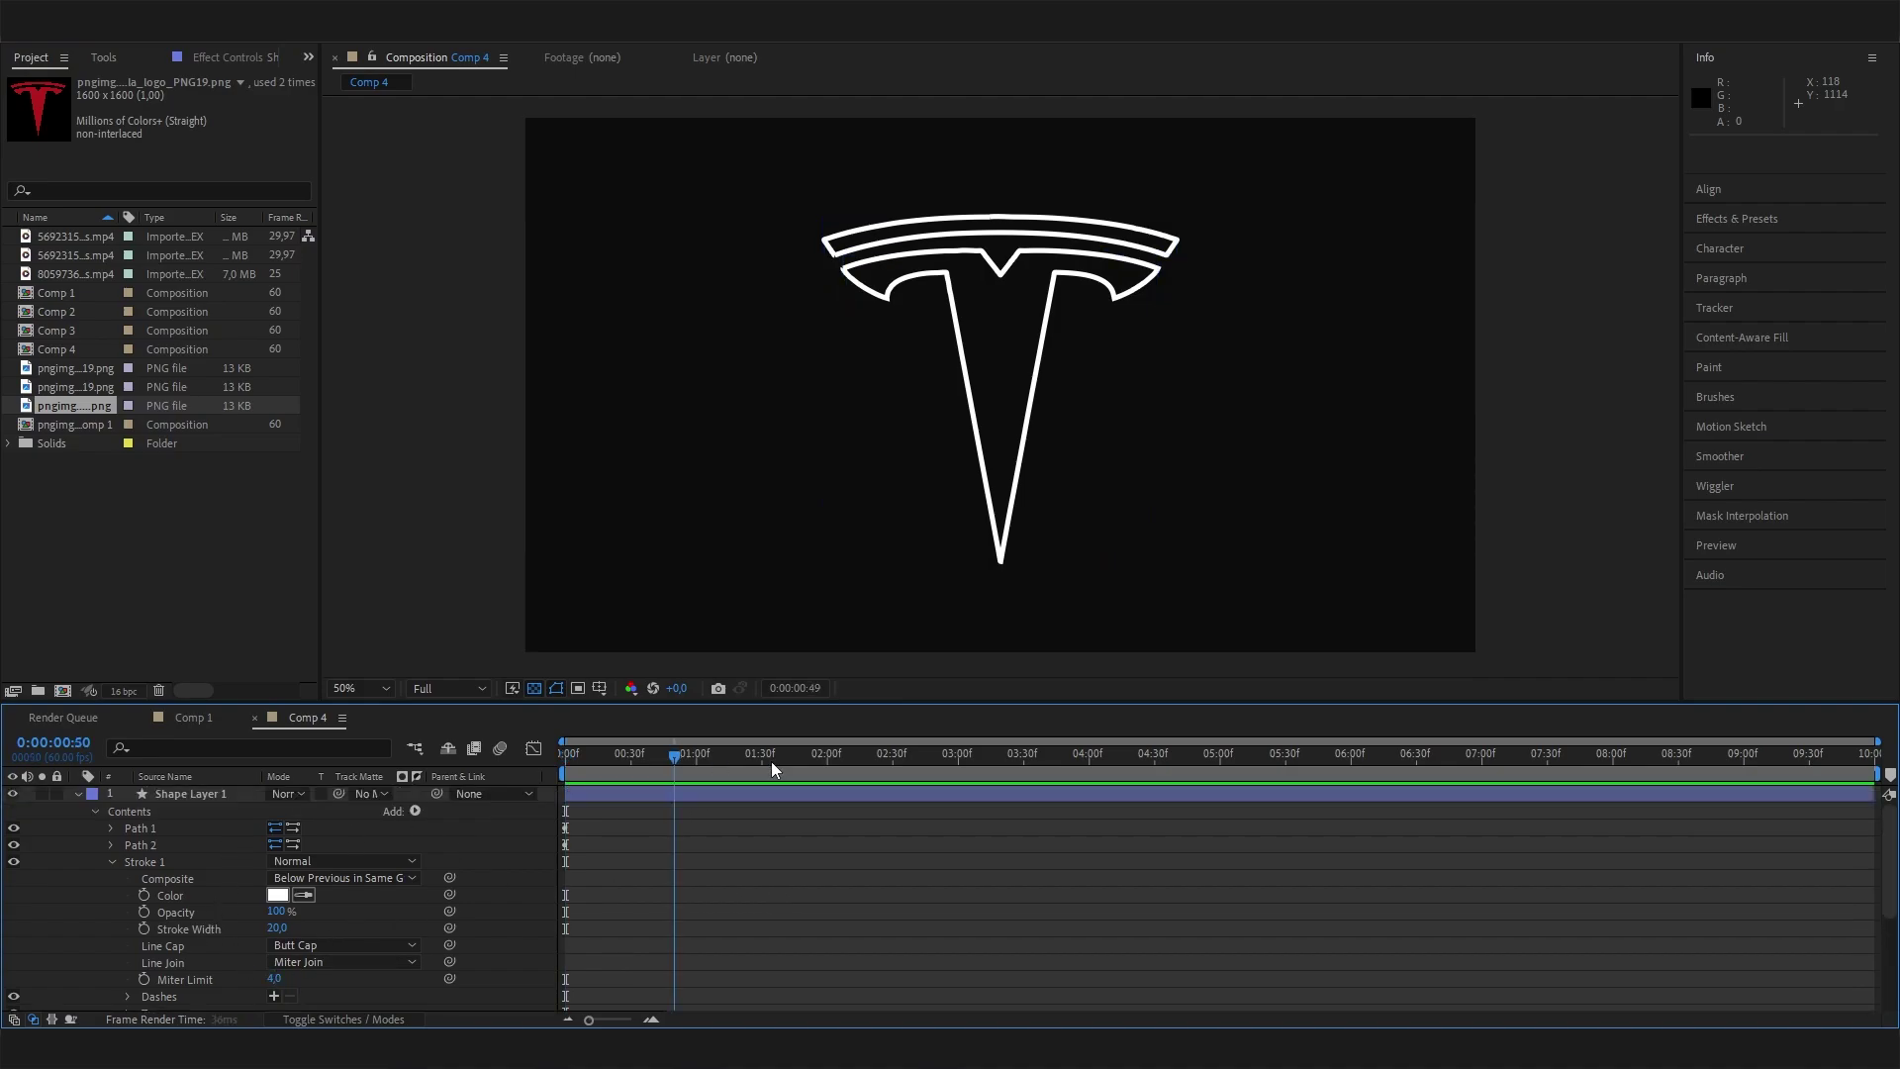
Step: Collapse Stroke 1, add Trim Paths to Shape Layer 1 and expand the Trim Paths properties
left_click(113, 862)
left_click(415, 810)
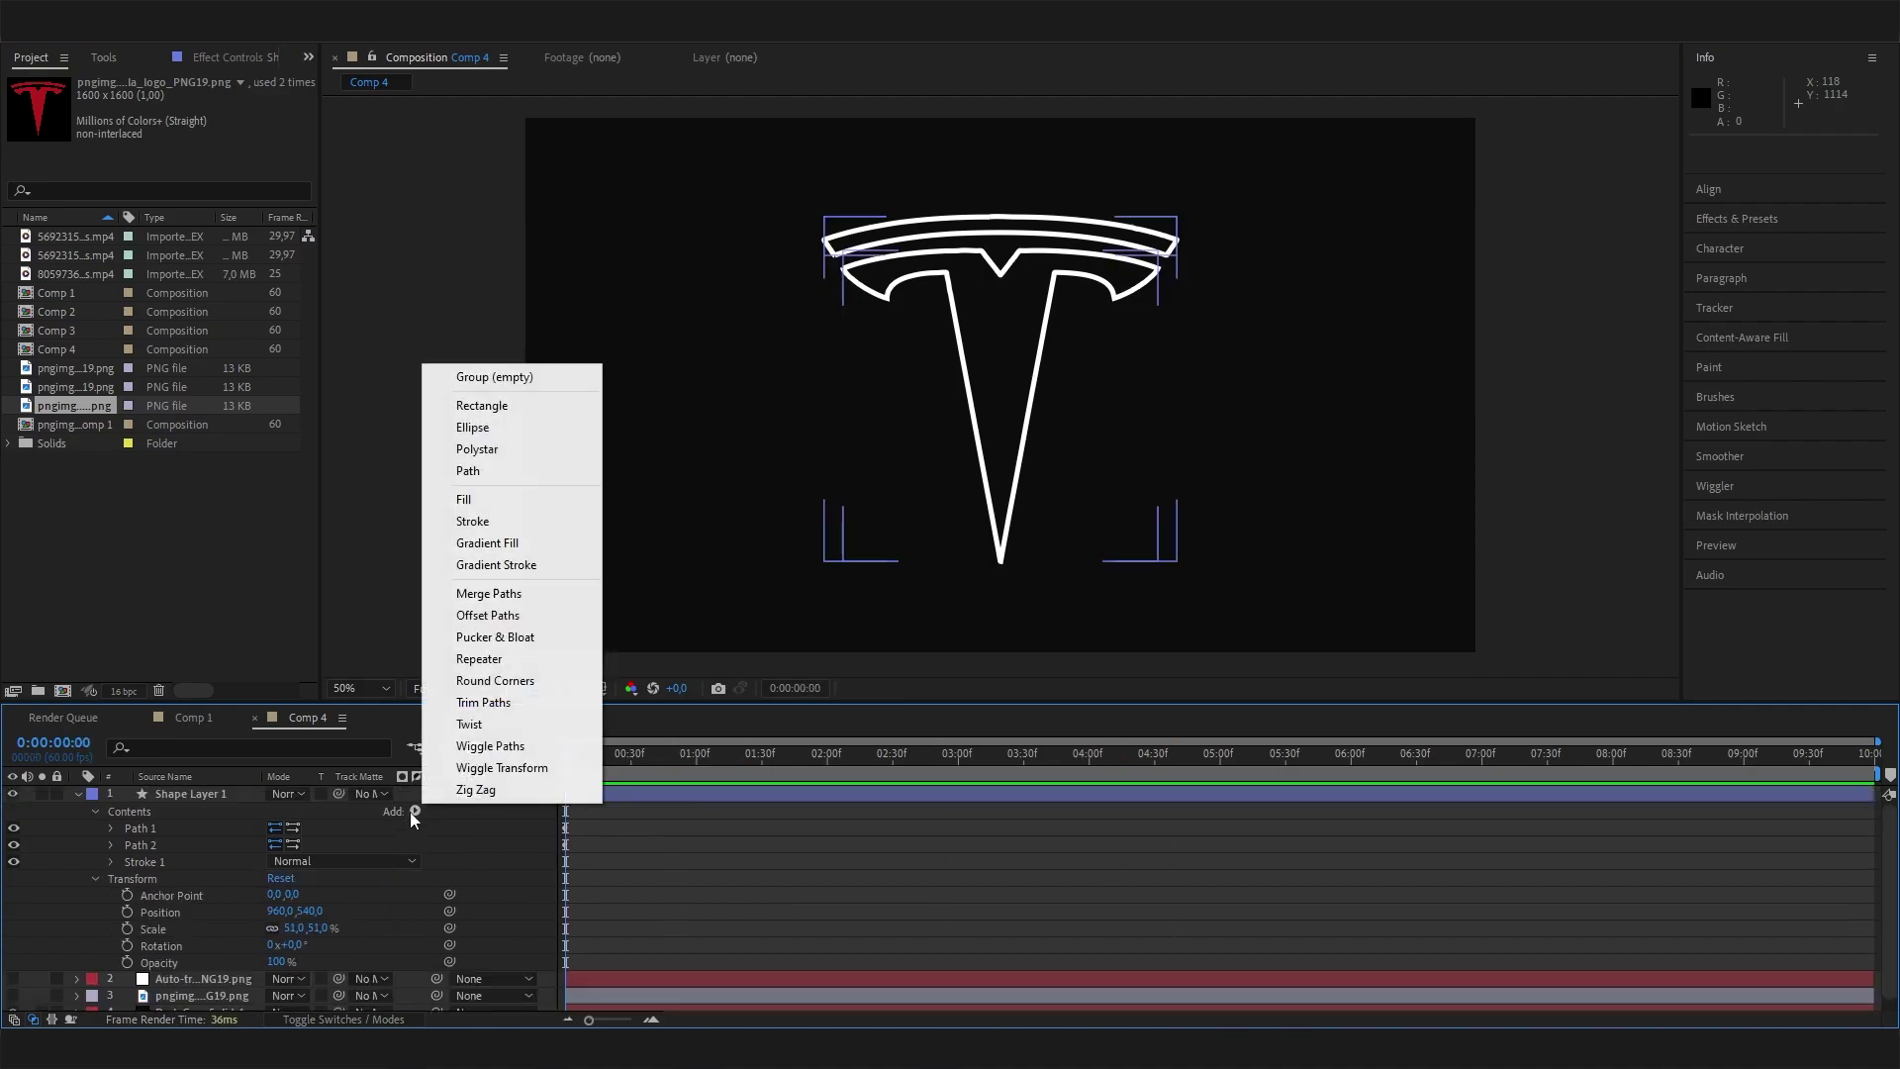
left_click(542, 704)
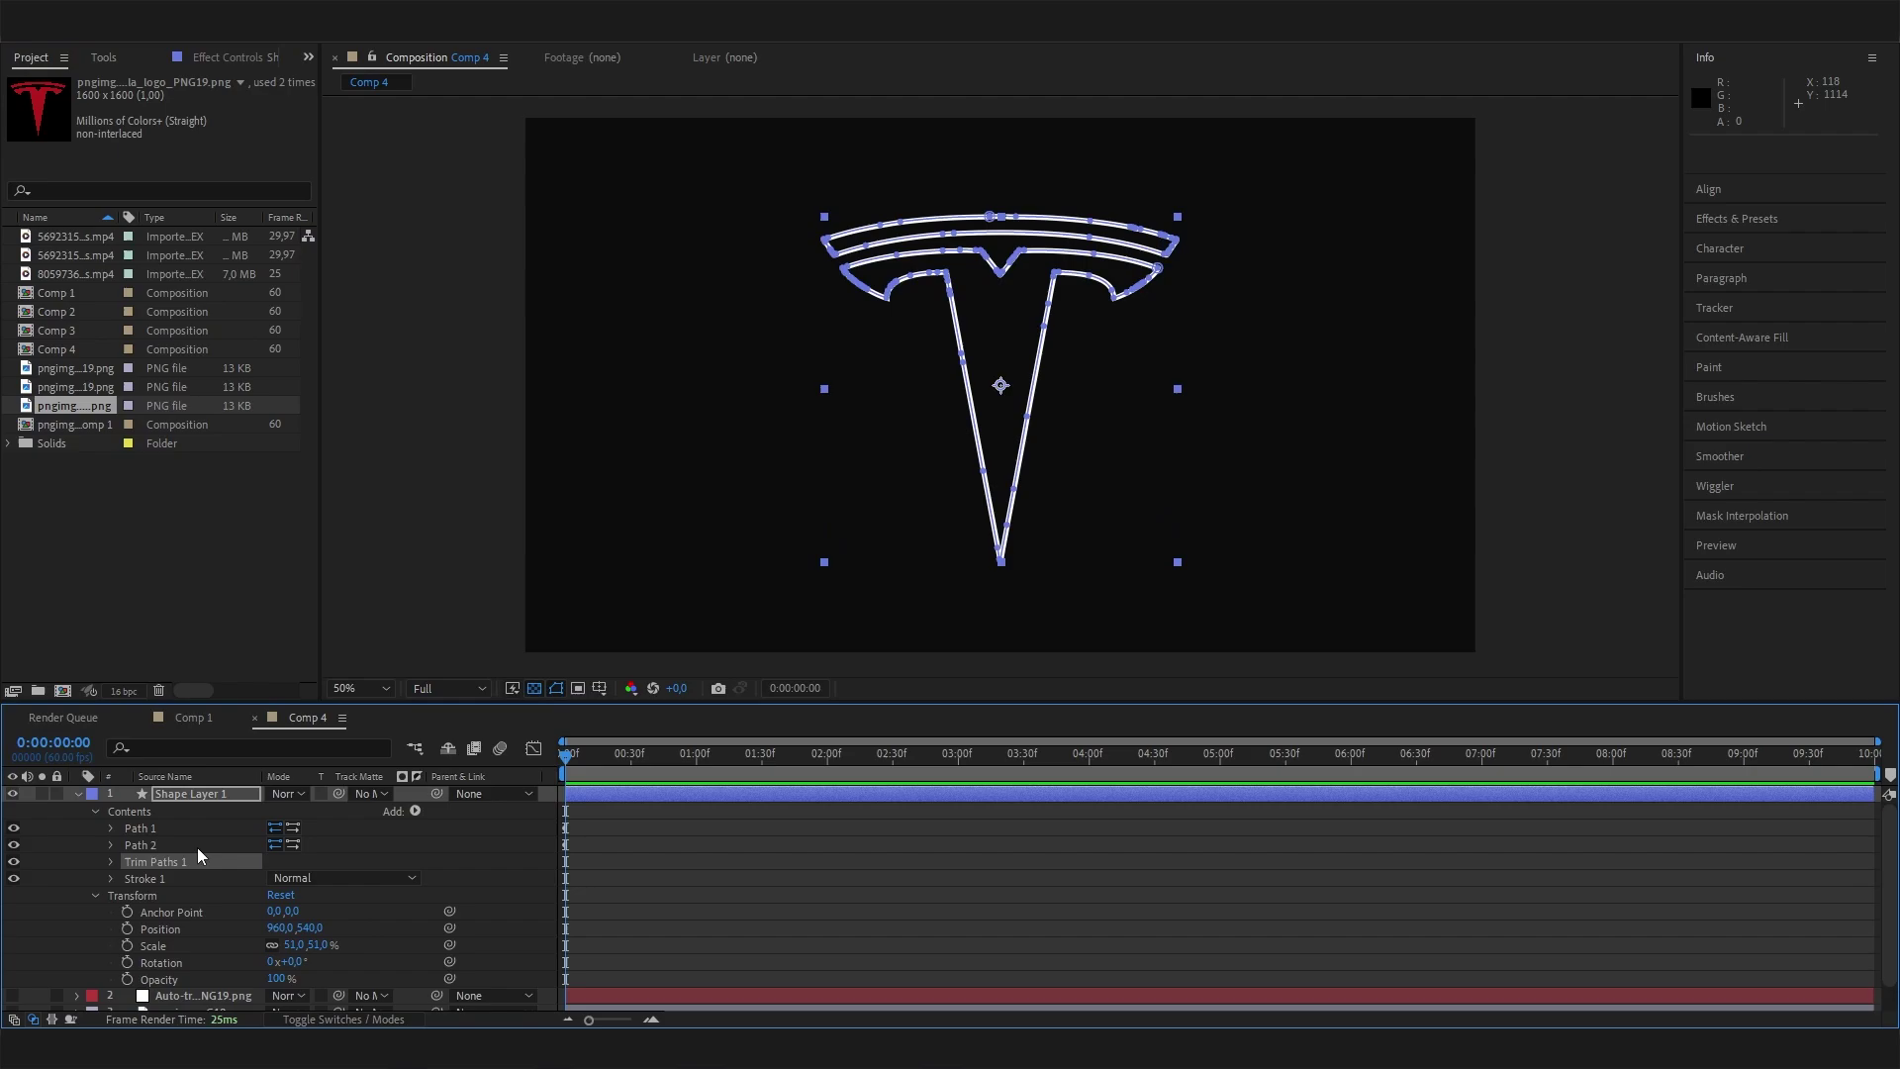
left_click(106, 862)
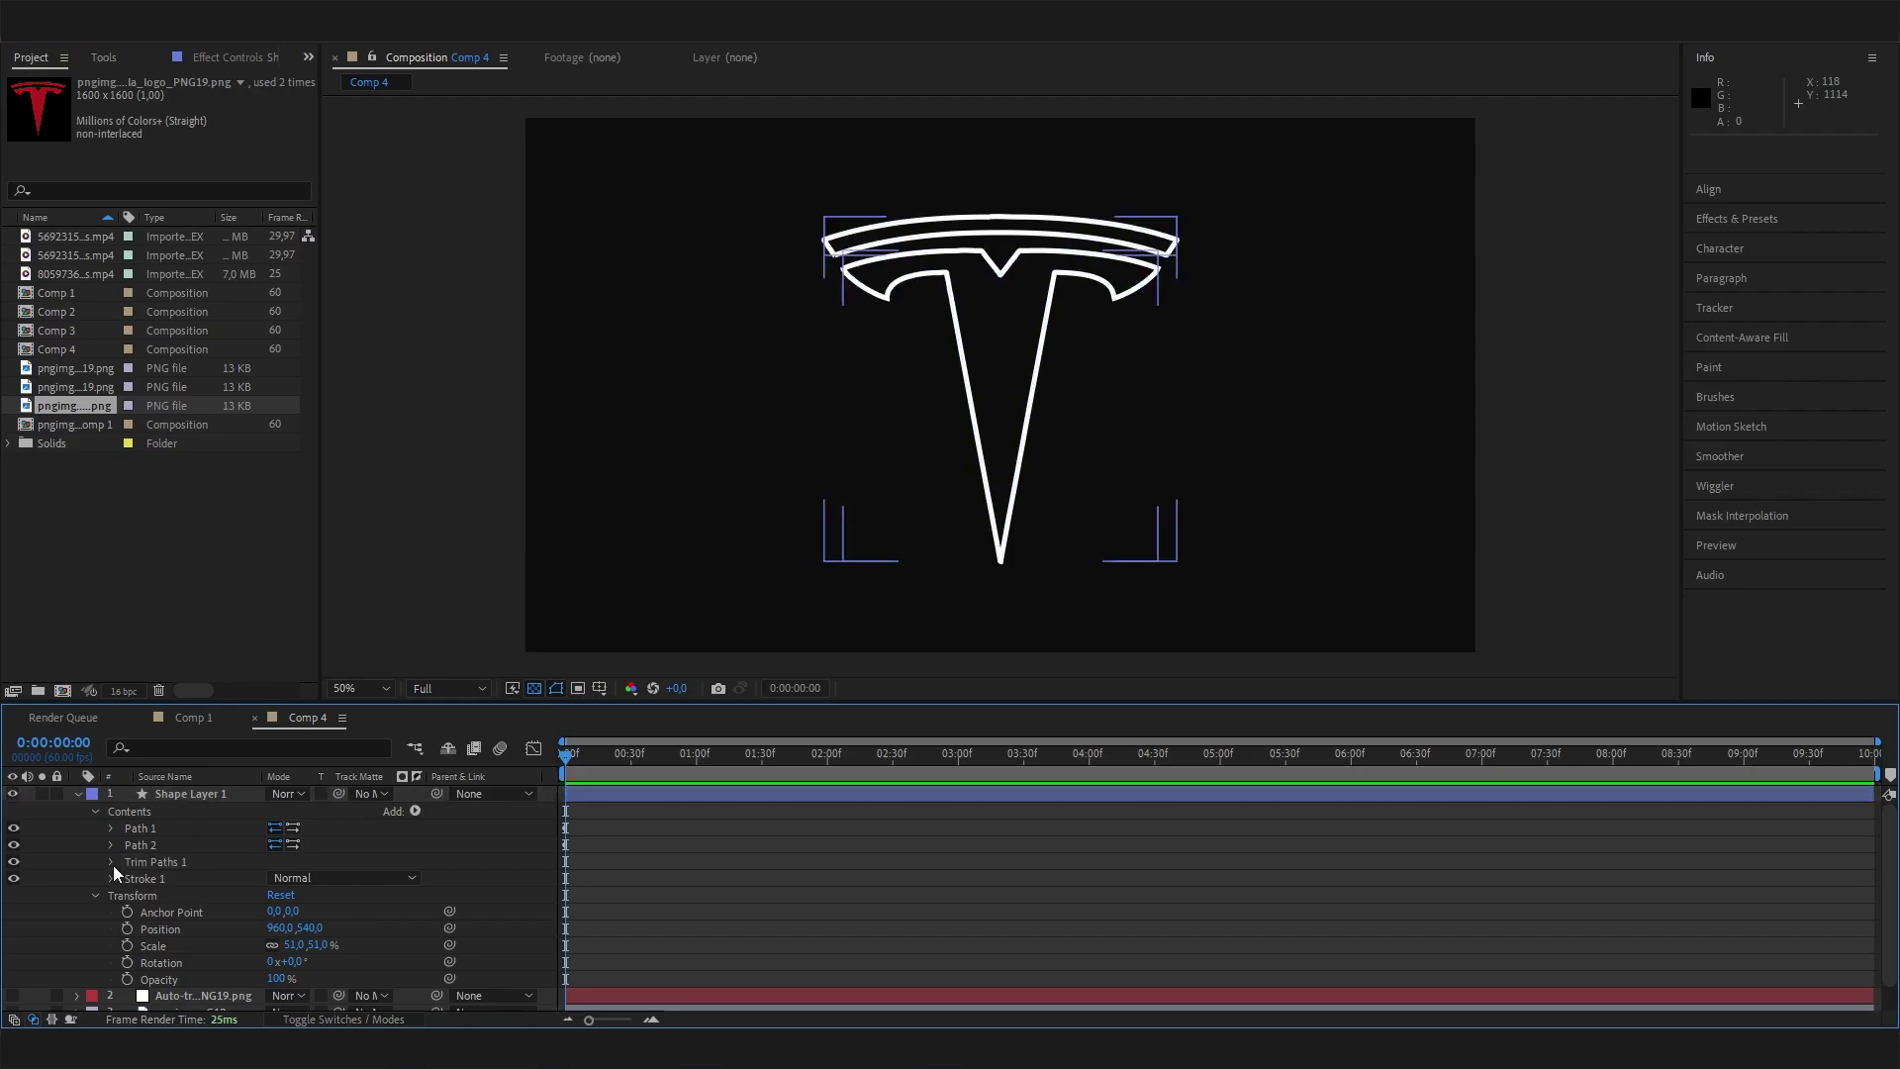
left_click(111, 862)
Step: Keyframe the Trim Paths End of Shape Layer 1 from 0% at the composition start to 100% at 0:00:02:00
left_click_drag(902, 754, 908, 760)
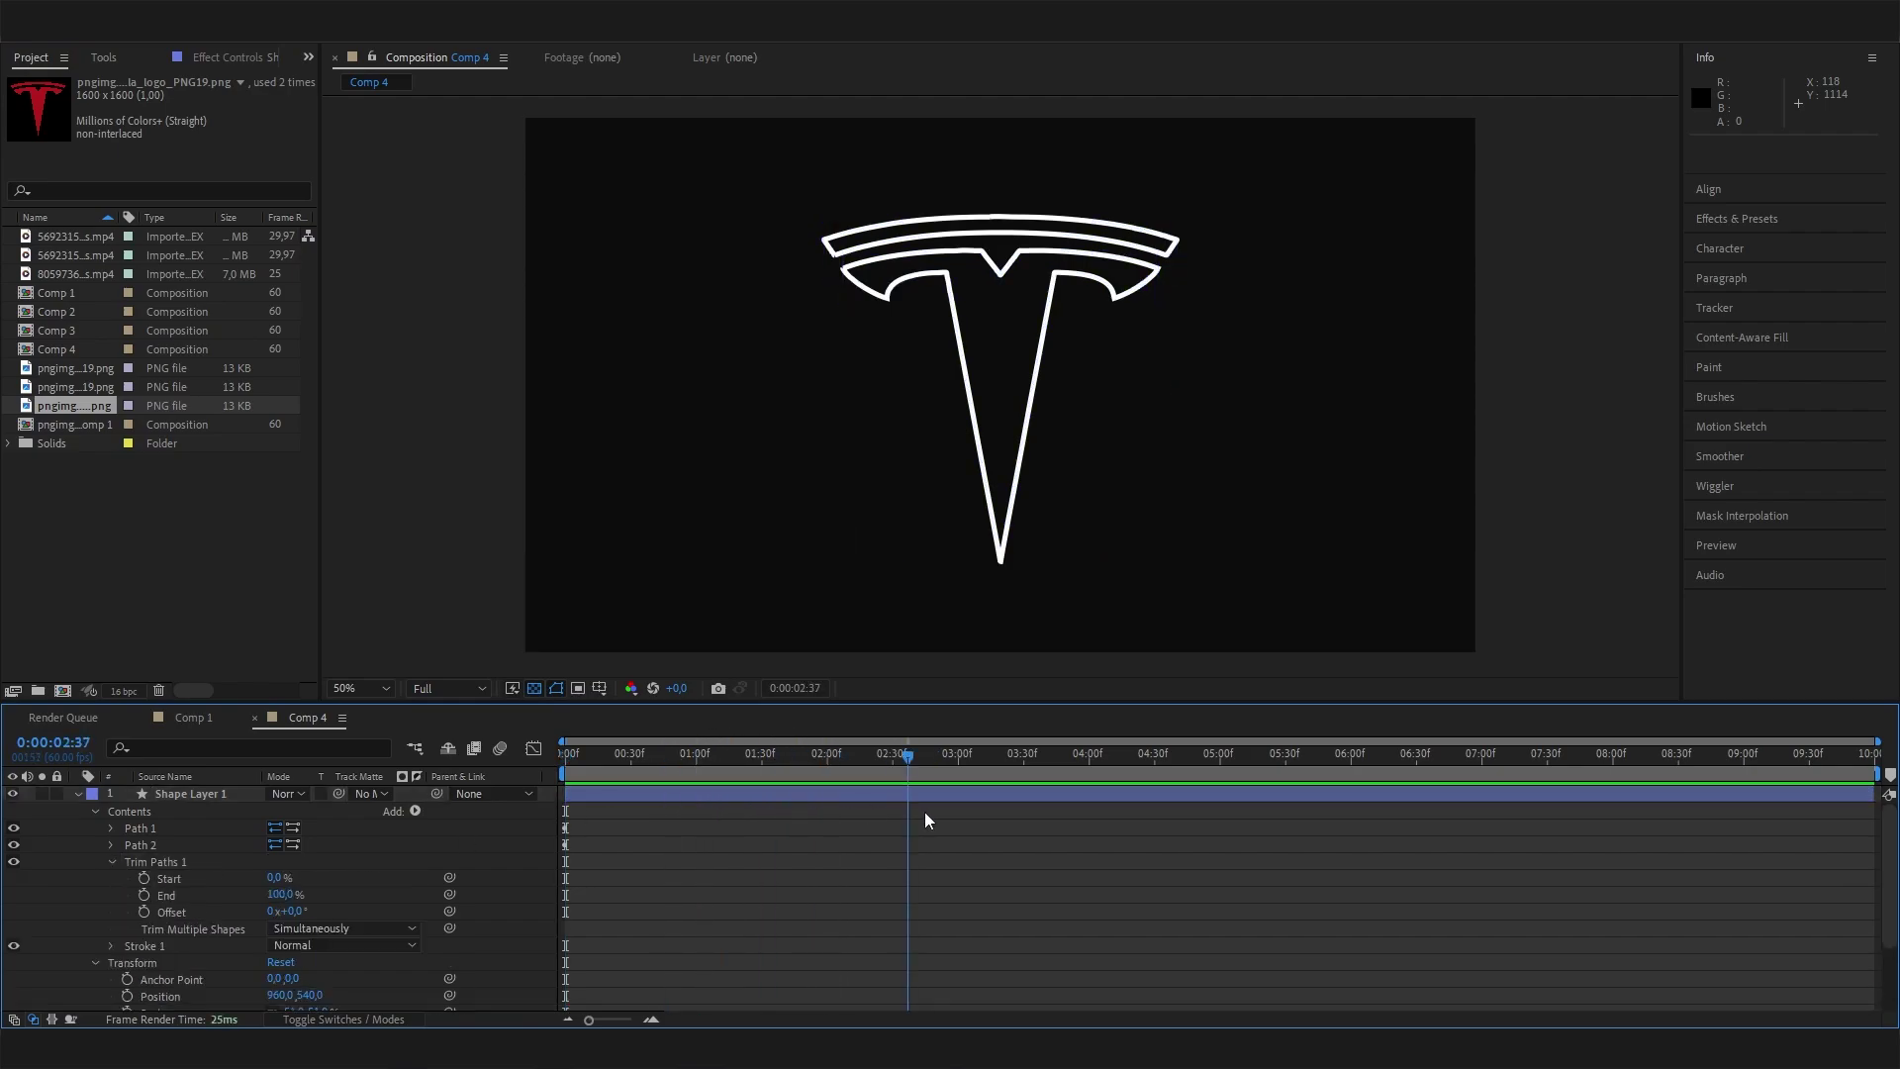
key("Home")
mouse_move(285, 898)
left_mouse_down()
mouse_move(364, 891)
mouse_move(89, 898)
left_mouse_up()
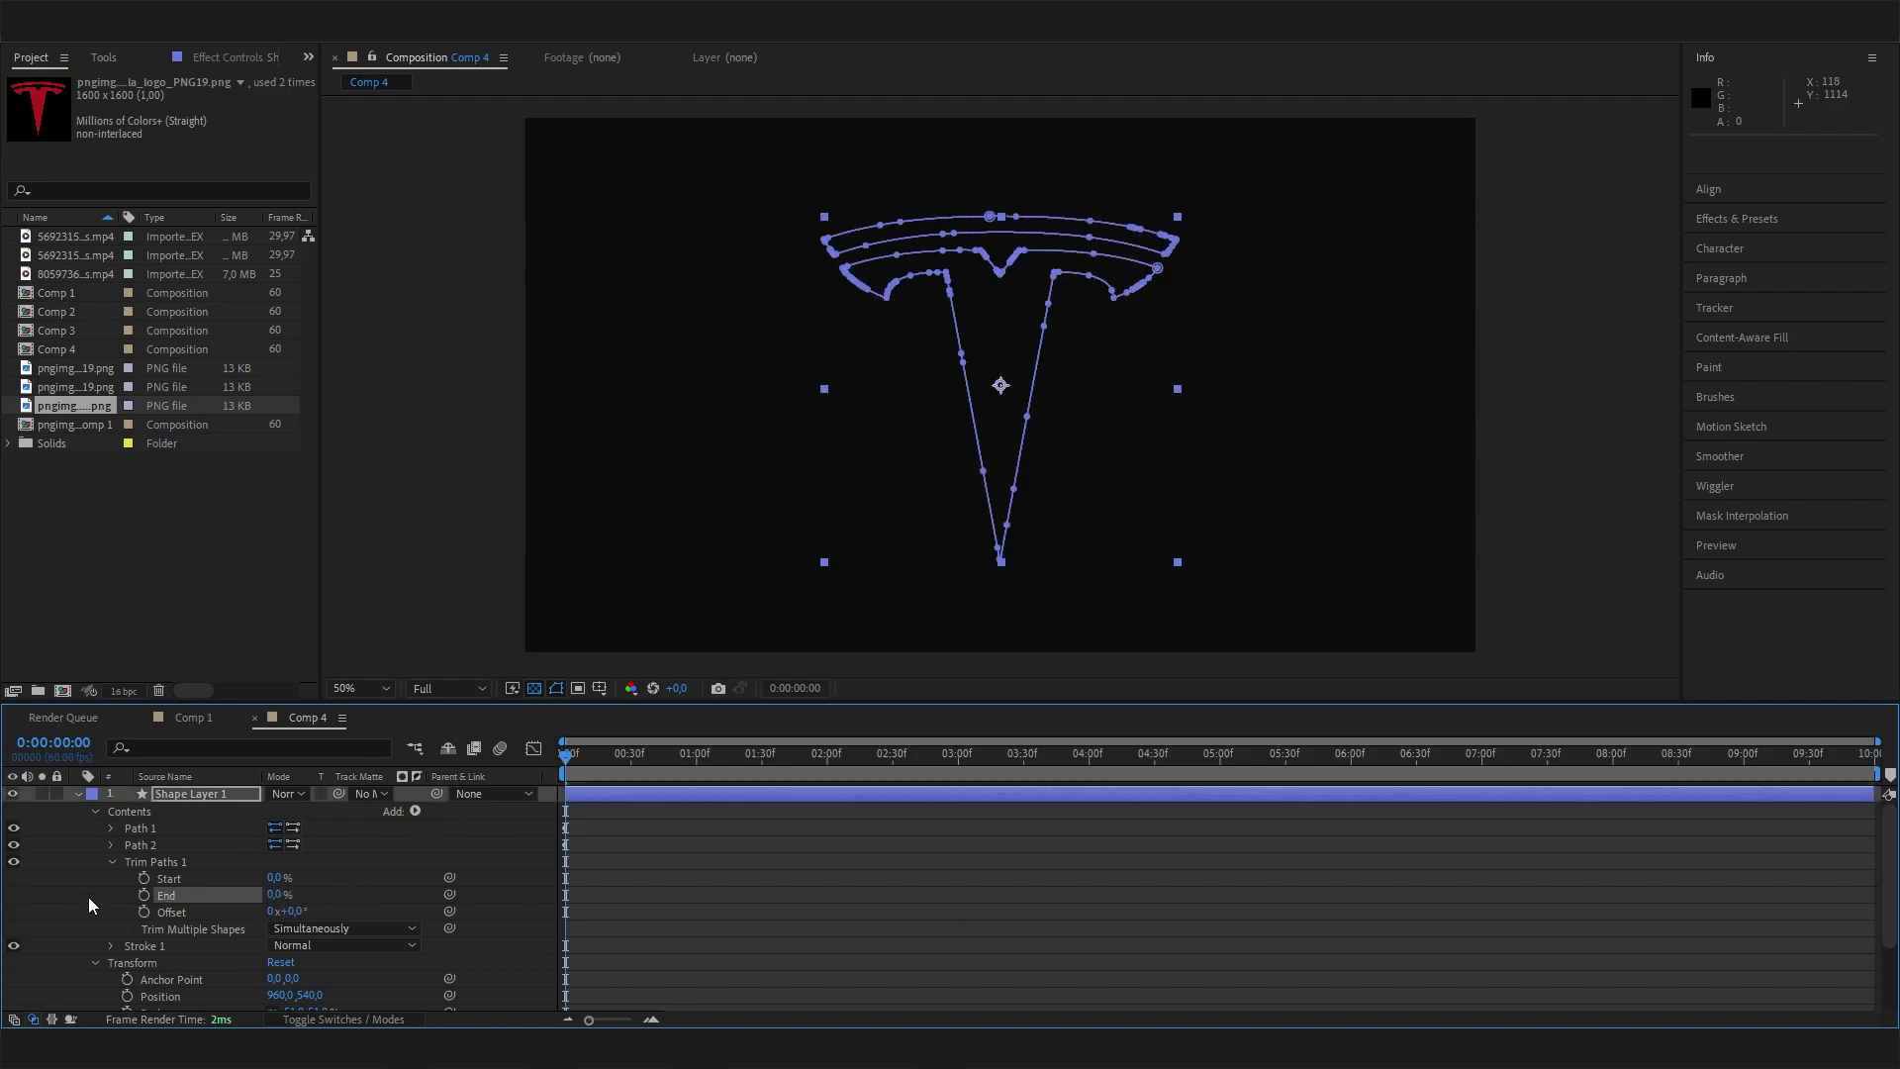
left_click(145, 895)
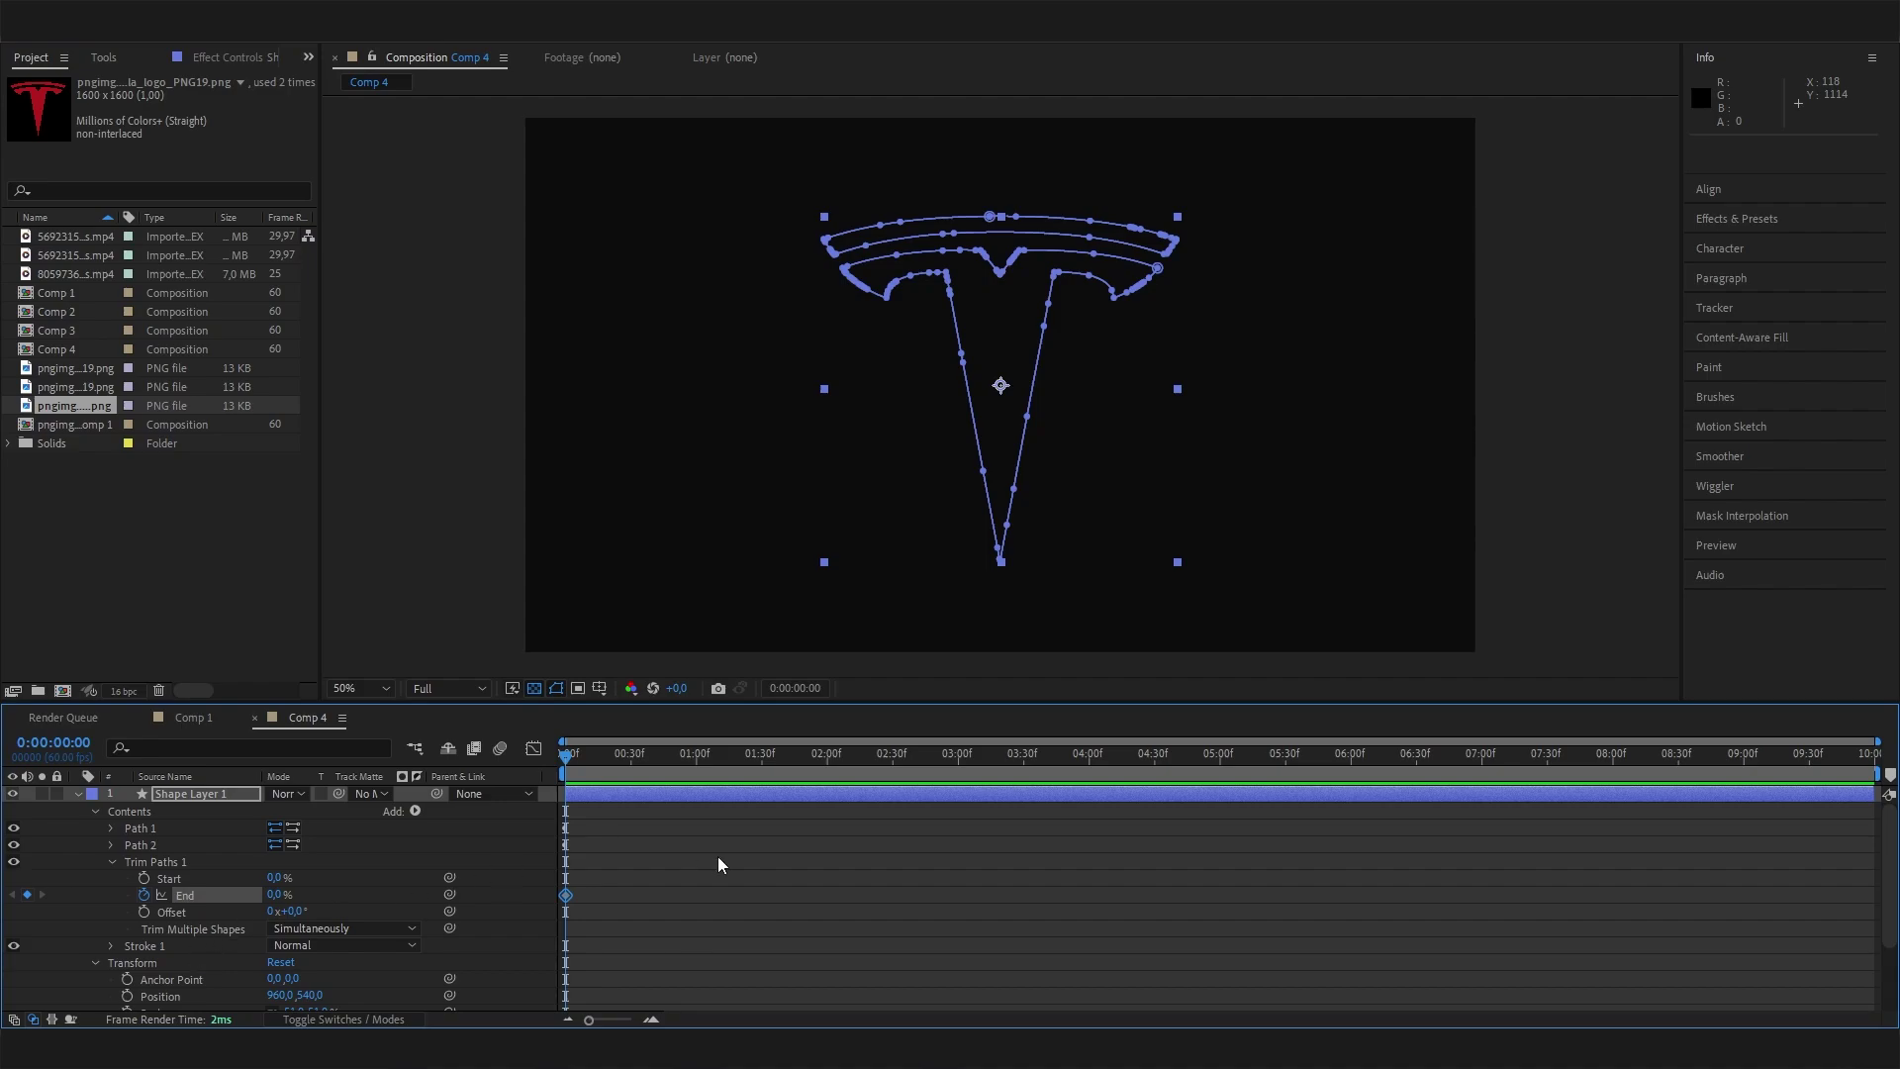
left_click_drag(585, 760, 831, 774)
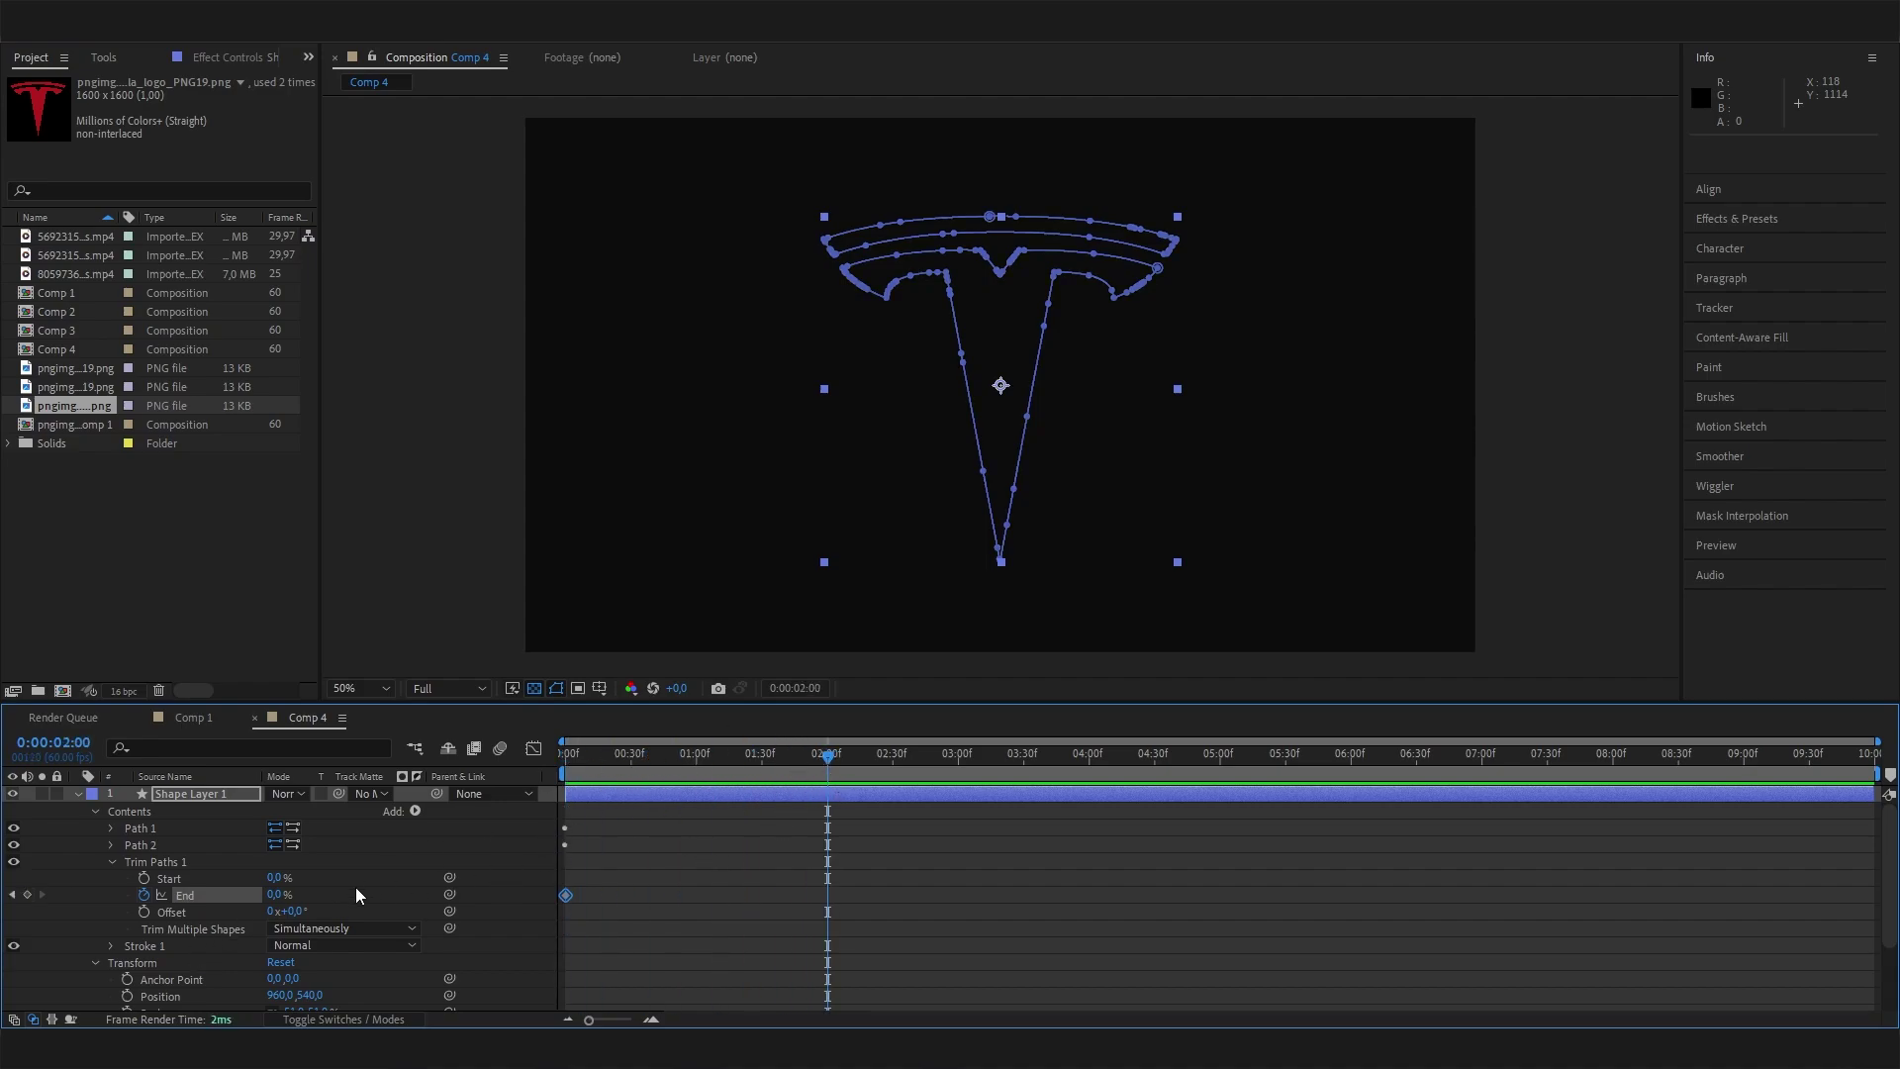
left_click(275, 894)
type("100")
key("Return")
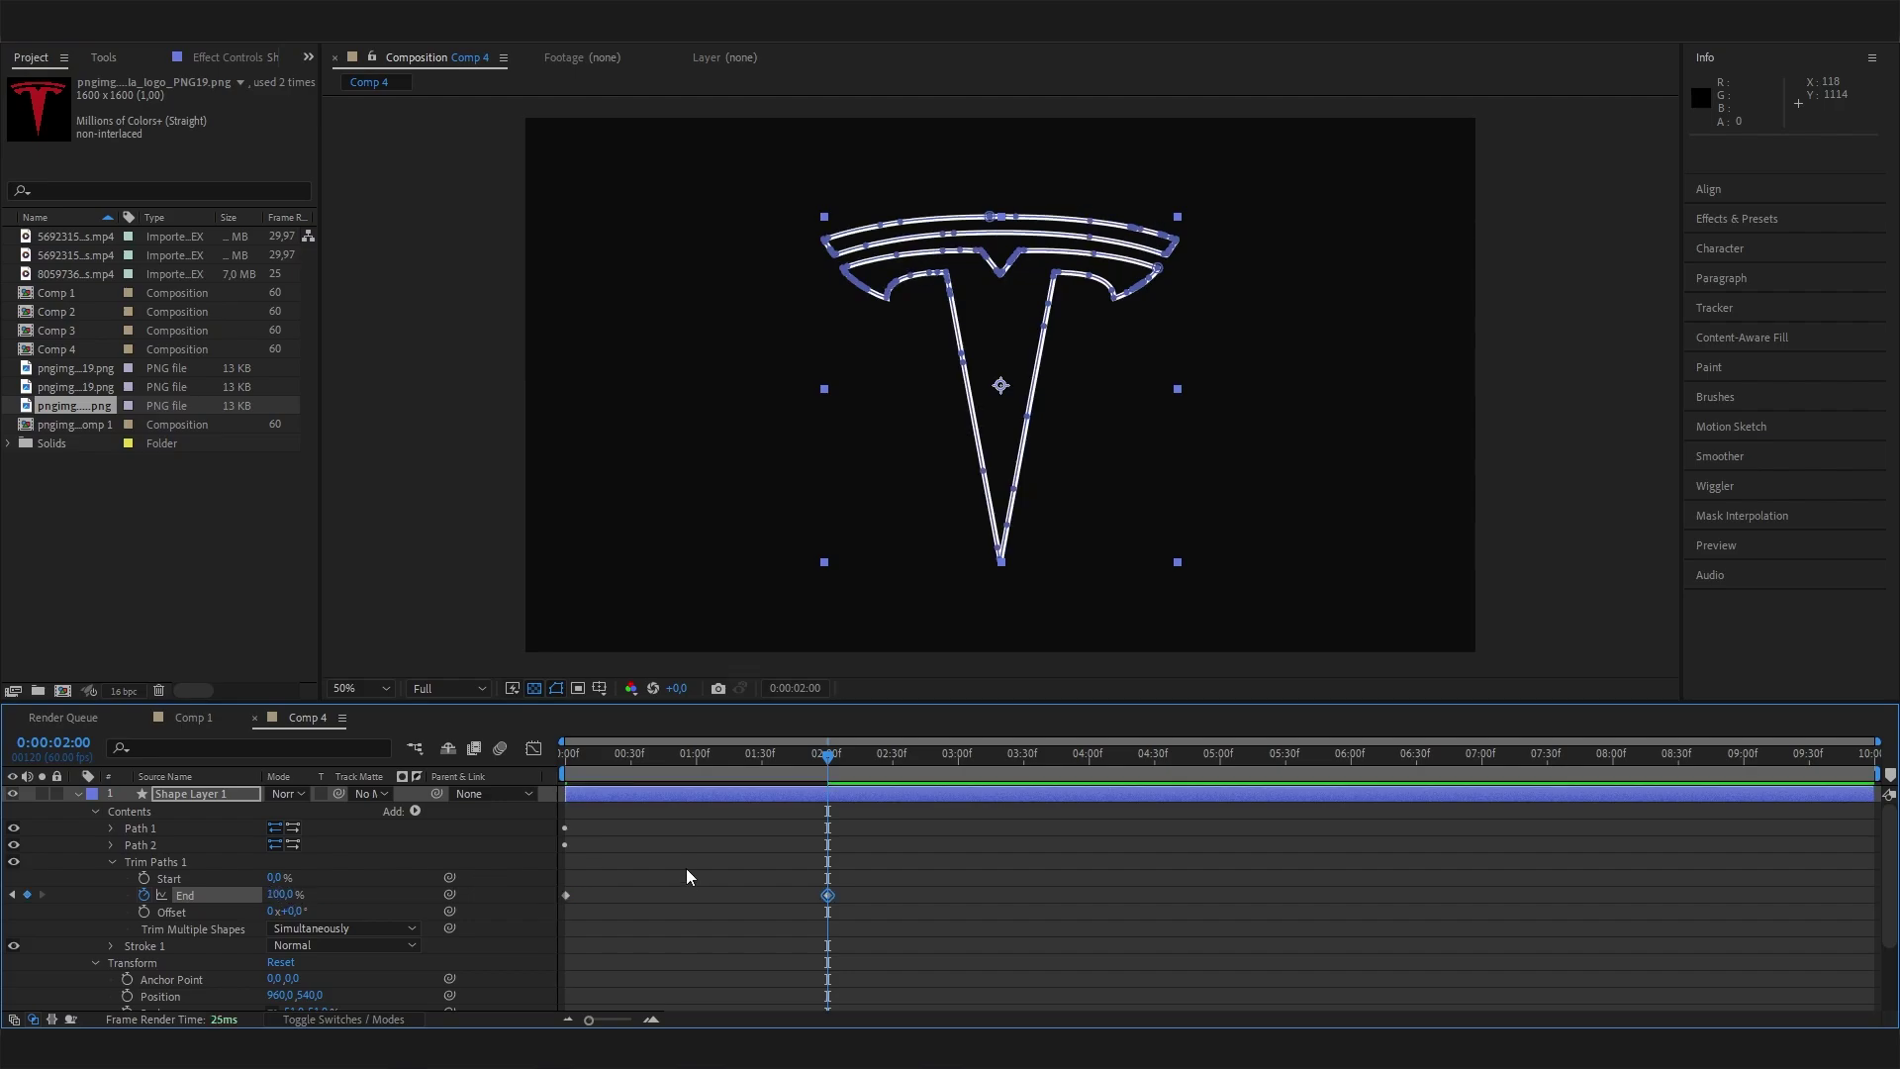
Step: Preview the outline drawing animation, deselect the layer and place the playhead at 0:00:01:22
key("space")
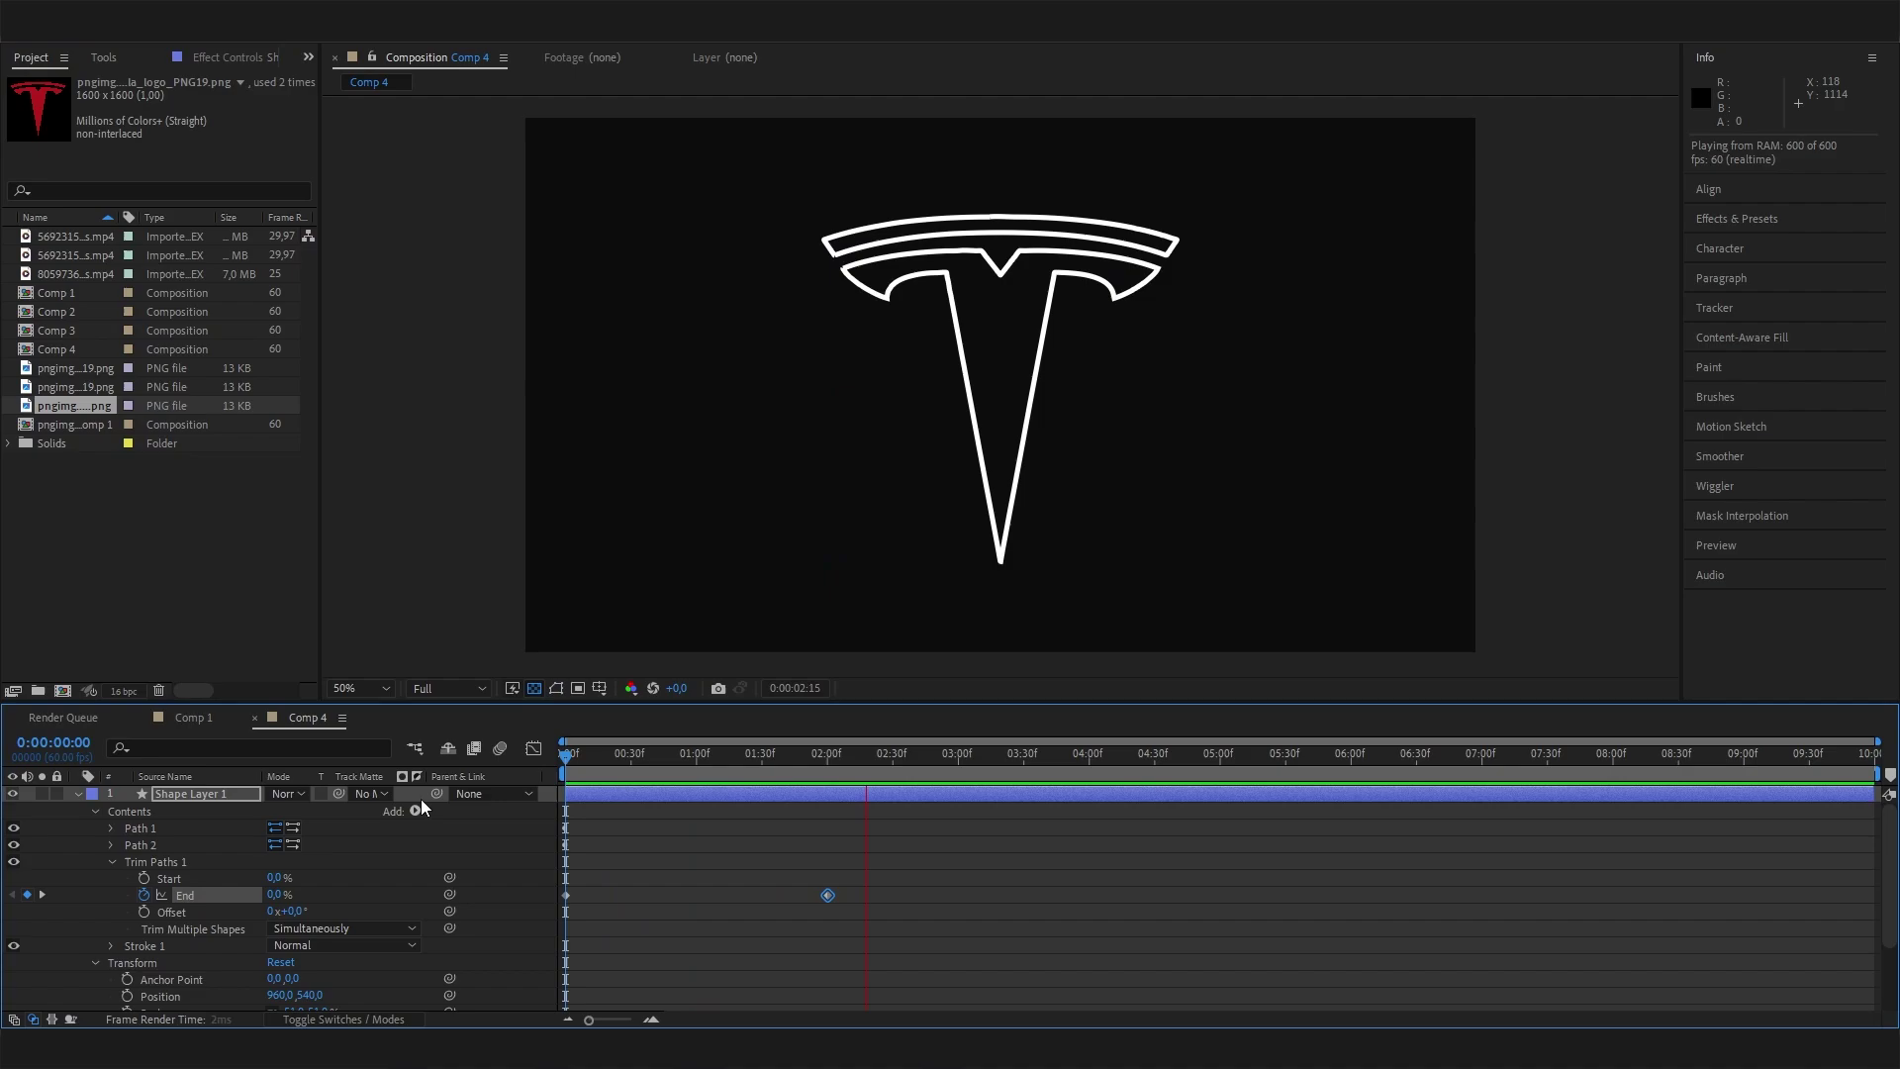
mouse_move(754, 758)
left_mouse_down()
mouse_move(716, 758)
mouse_move(818, 759)
mouse_move(679, 757)
mouse_move(841, 758)
mouse_move(744, 758)
left_mouse_up()
left_click(1091, 892)
left_click(744, 758)
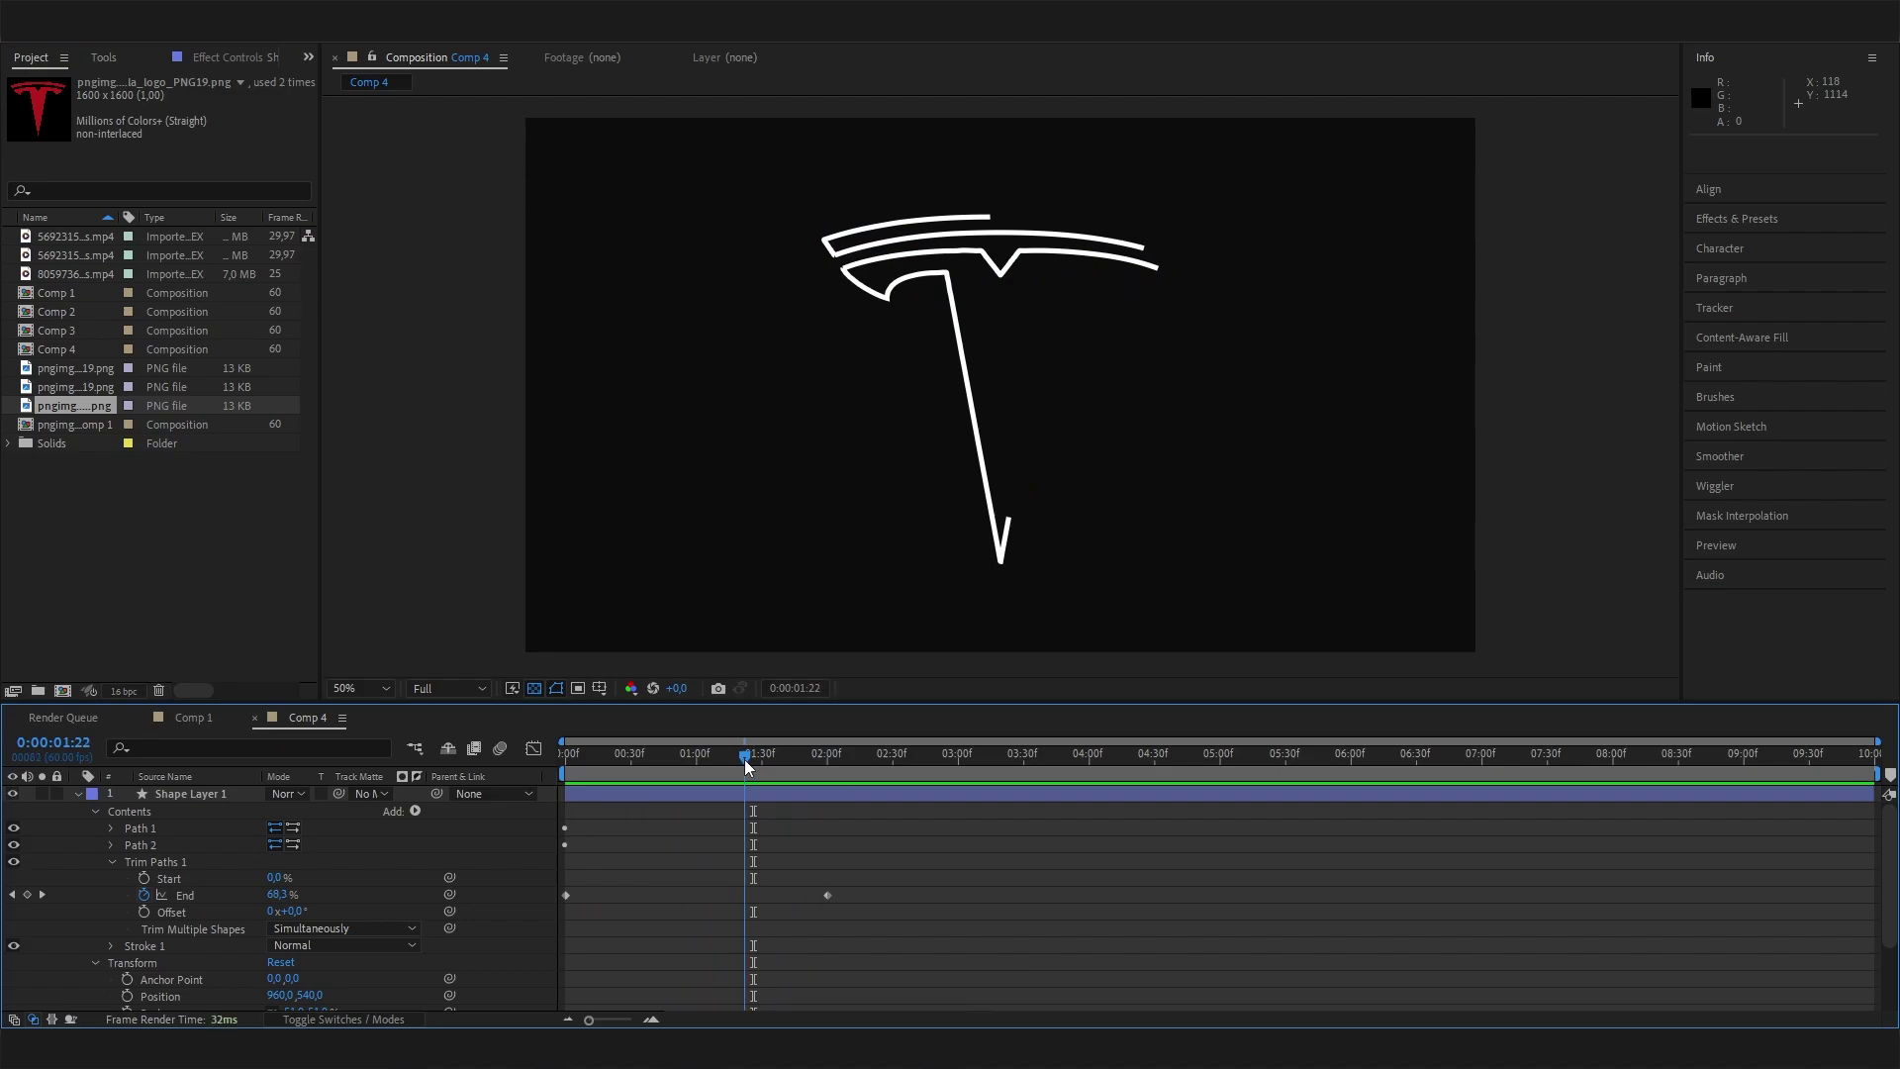
Step: Duplicate Shape Layer 1, collapse the original and expand the duplicate's Stroke 1 properties
left_click(204, 800)
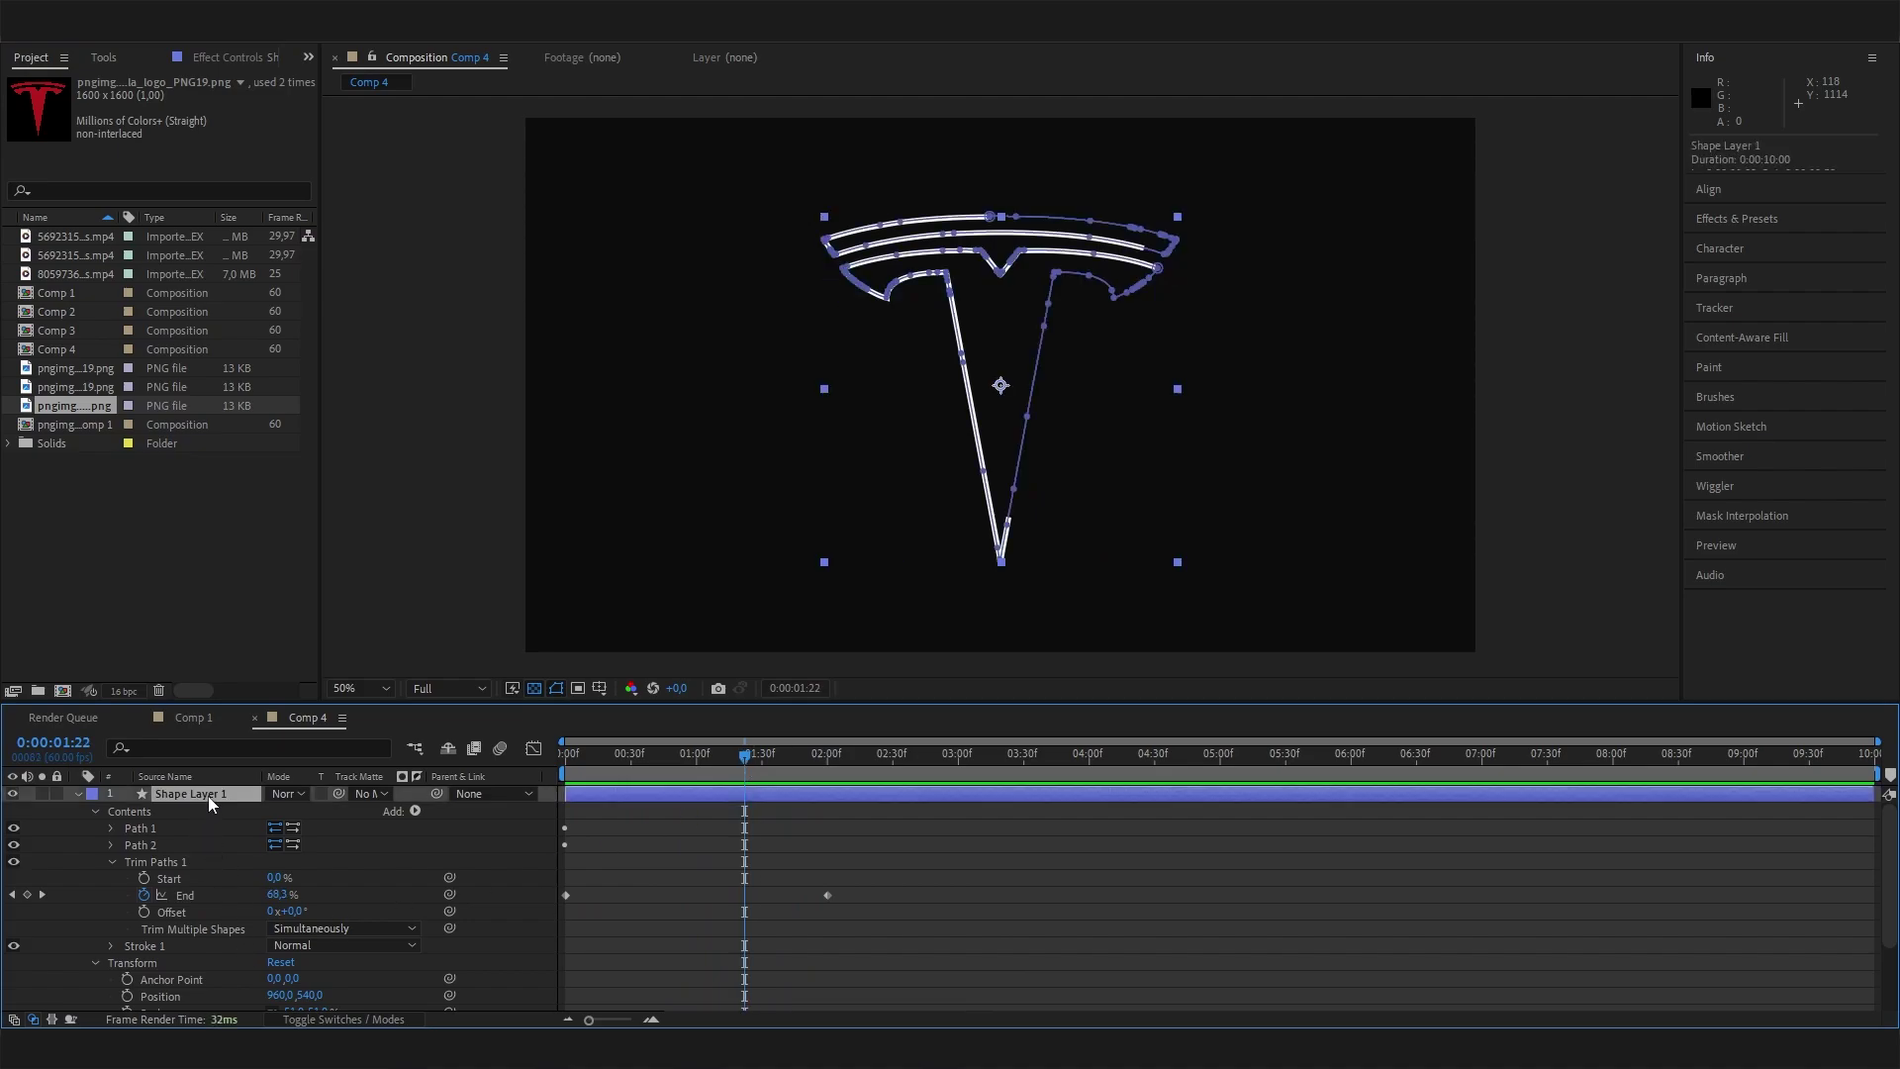
key("ctrl+d")
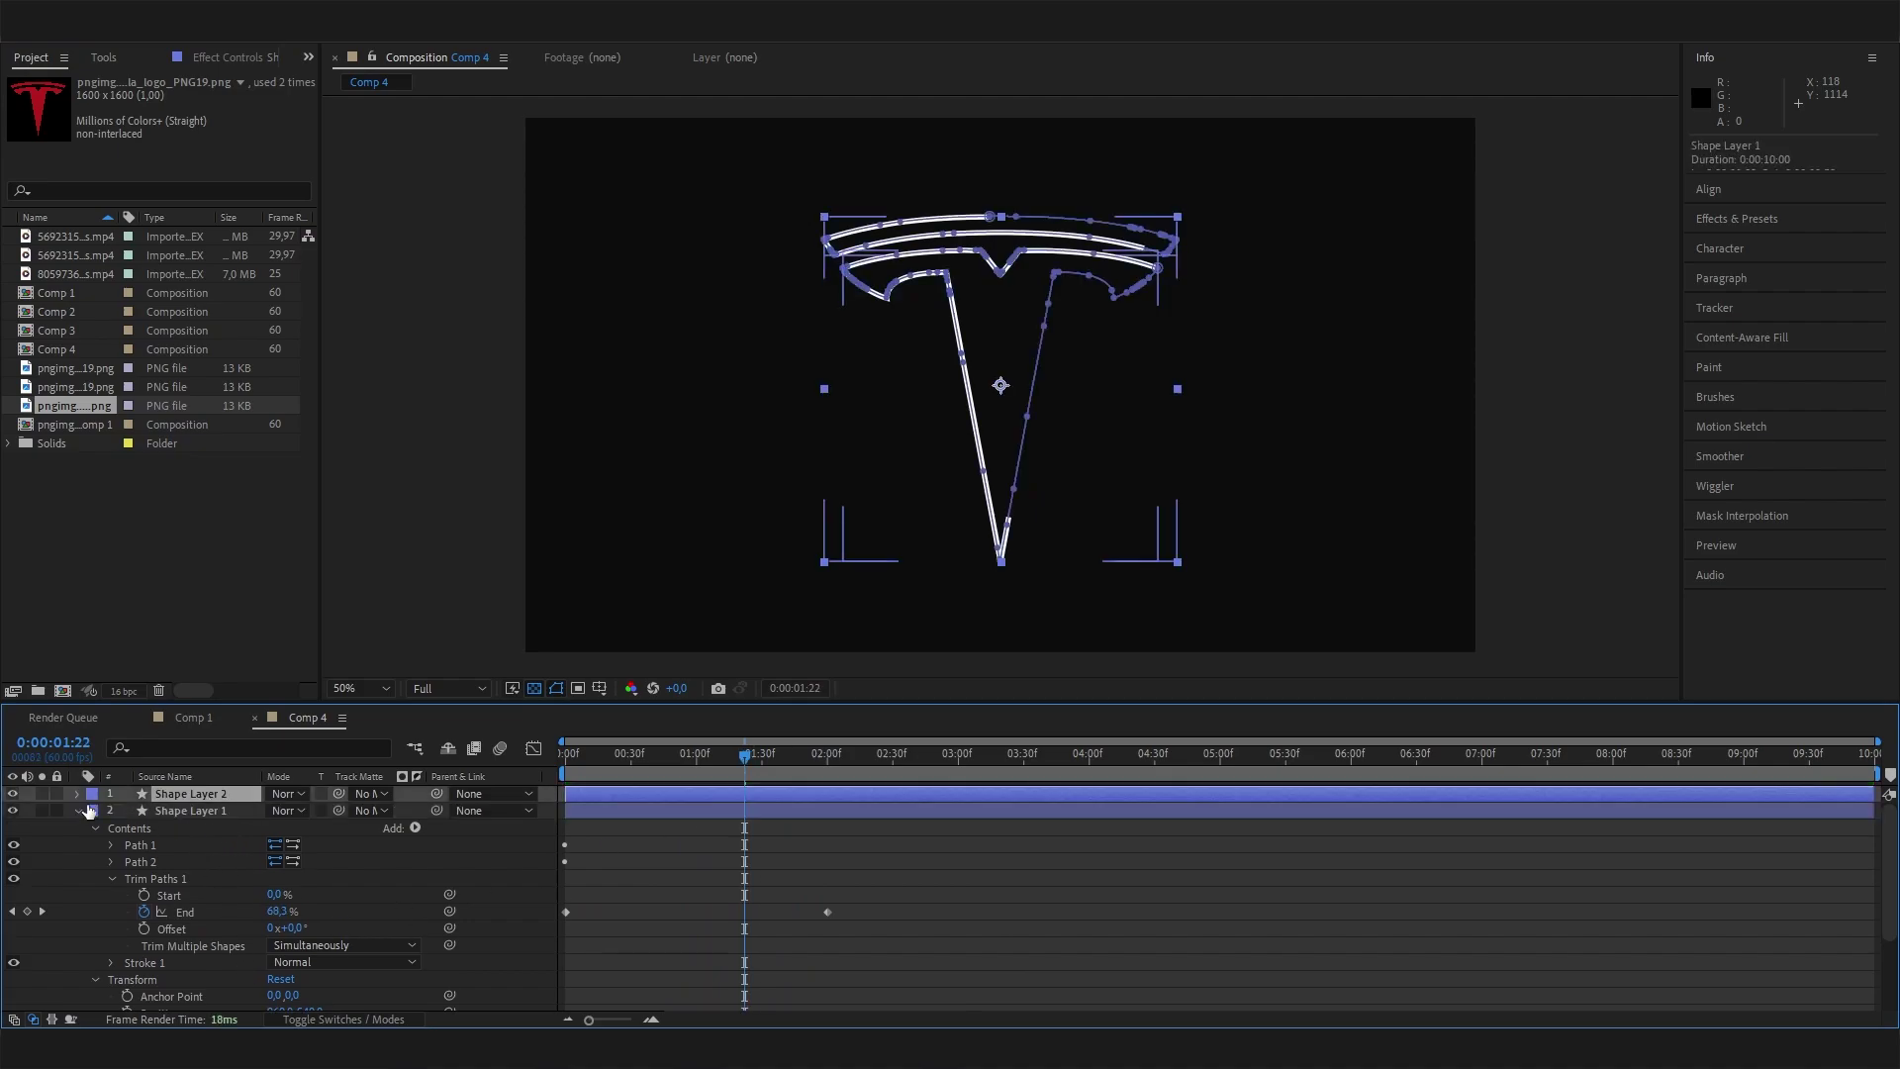
left_click(79, 811)
left_click(77, 794)
left_click(94, 812)
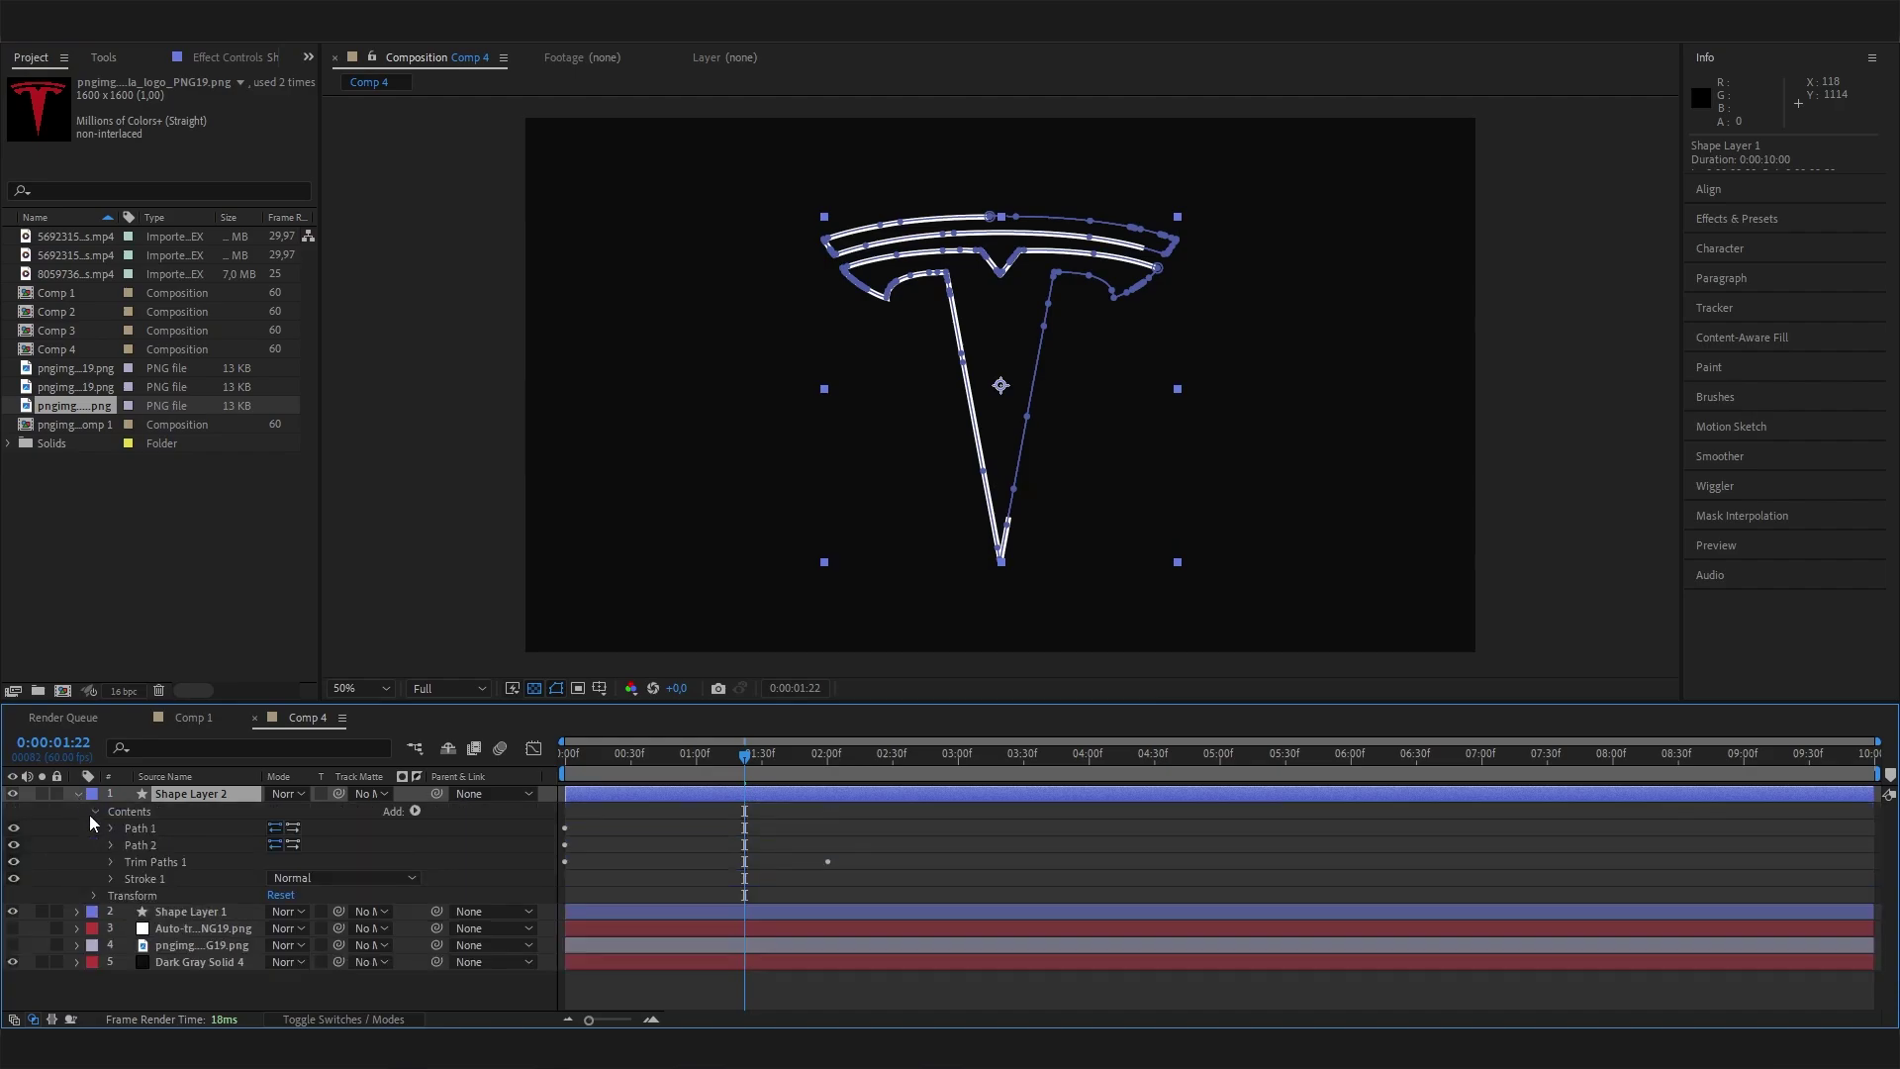
left_click(110, 880)
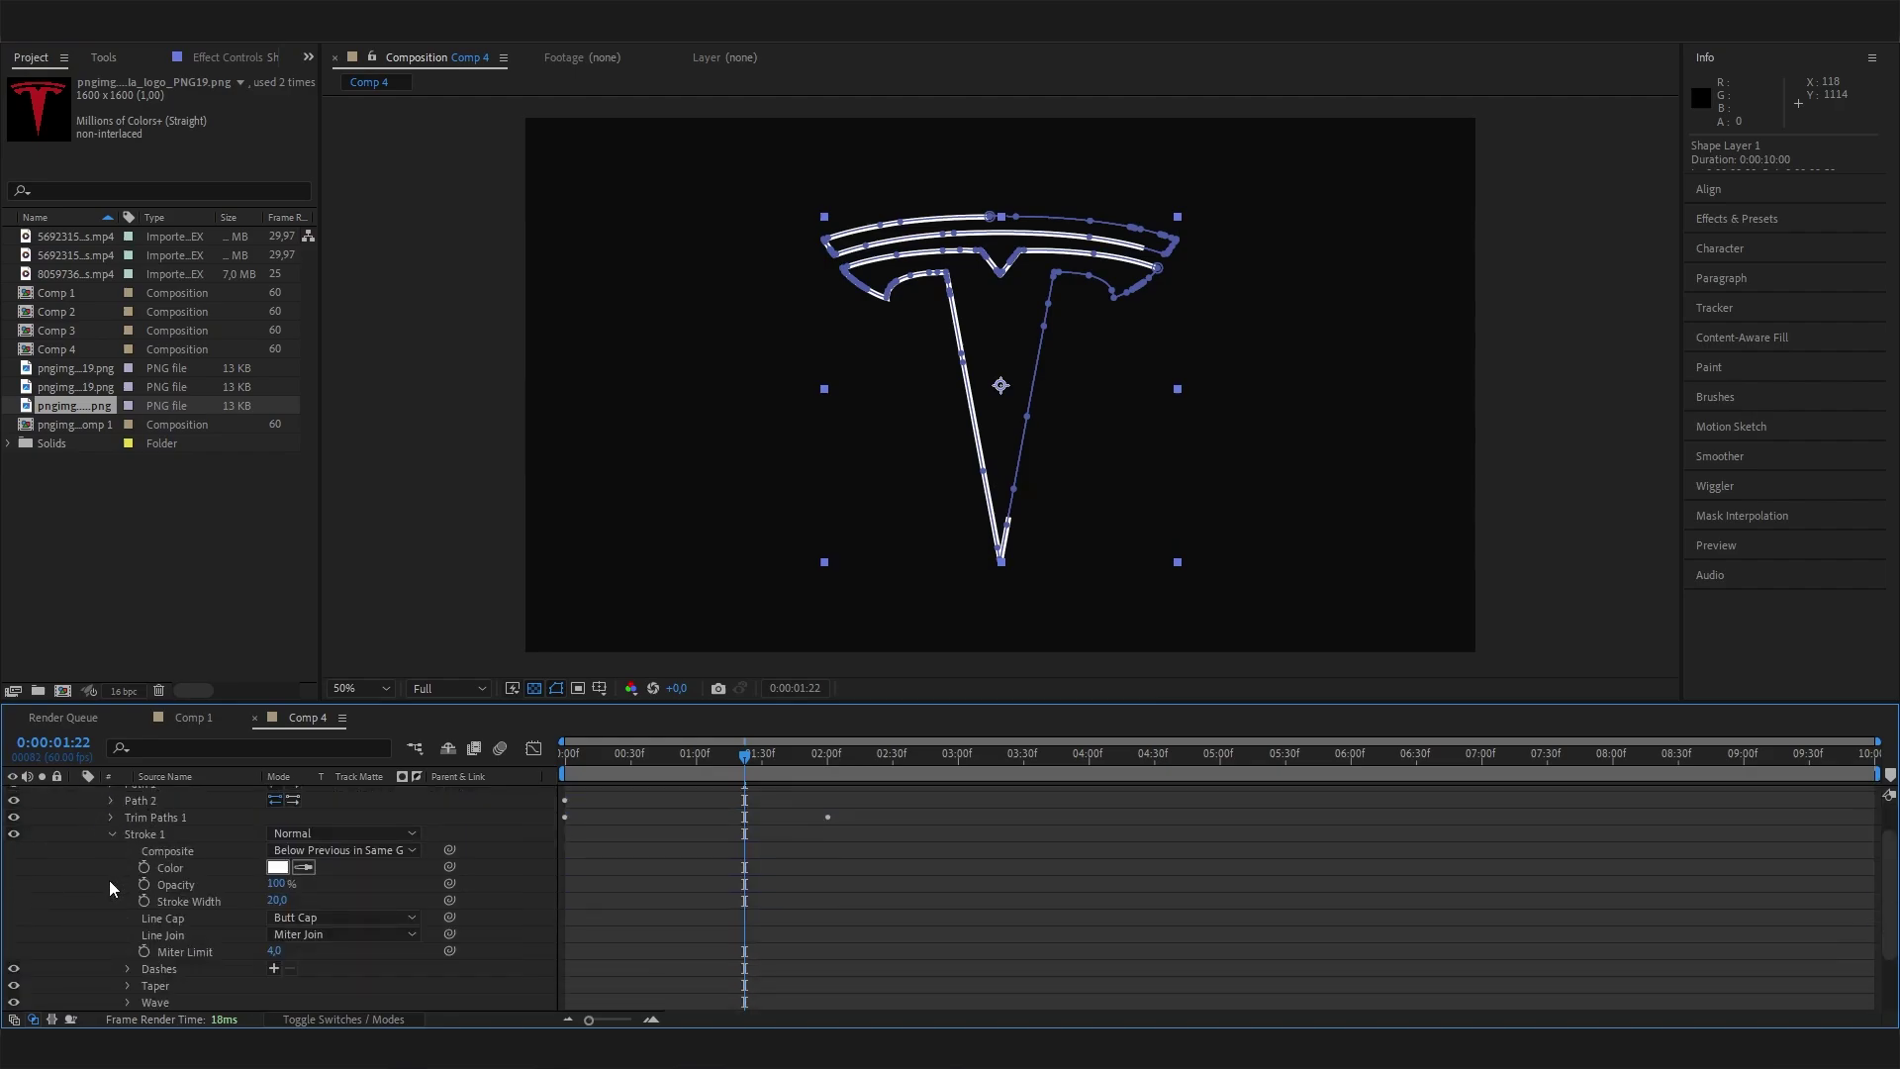
Step: Set the Stroke Width of the duplicated shape layer to 10
left_click(276, 902)
type("10")
key("Return")
scroll(497, 873, "up", 2)
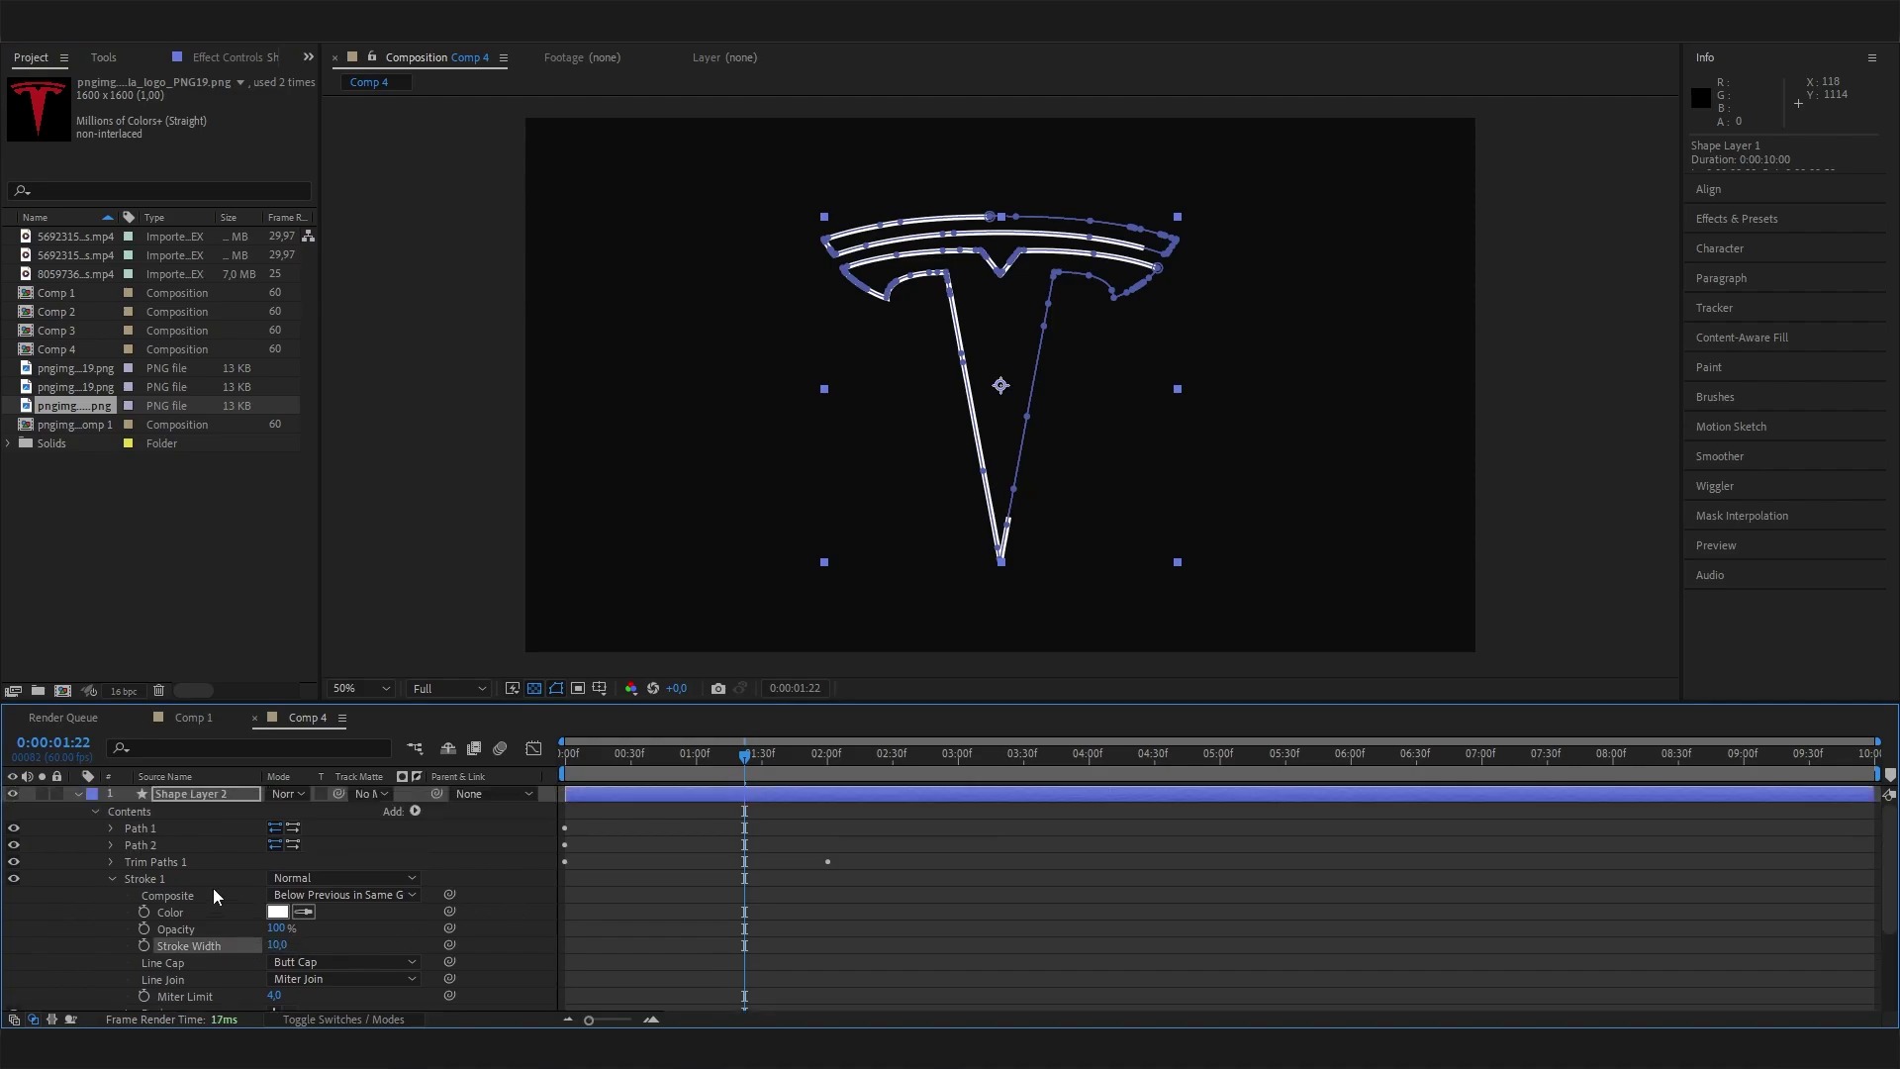
Step: Try a Trim Paths Offset of 30° on Shape Layer 2, settle on 15° and deselect the layer
left_click(110, 861)
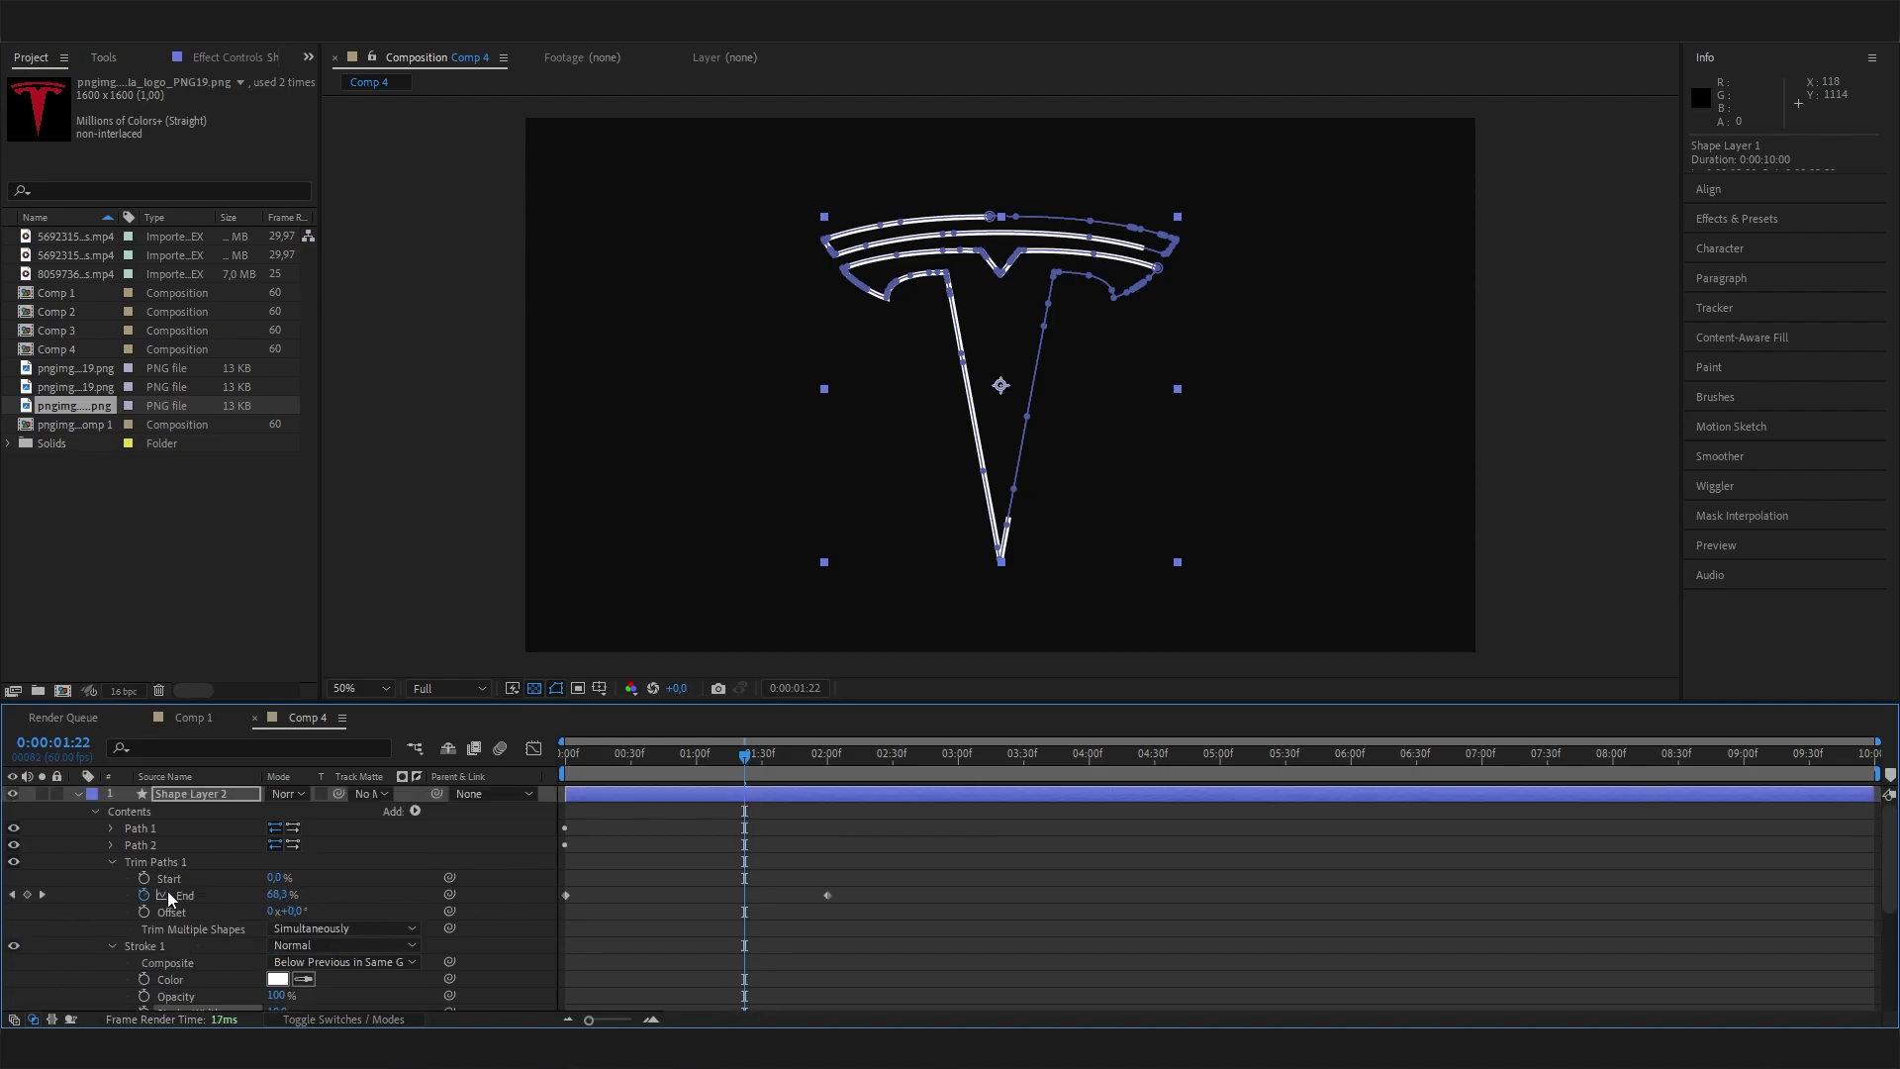
left_click(293, 910)
type("30")
key("Return")
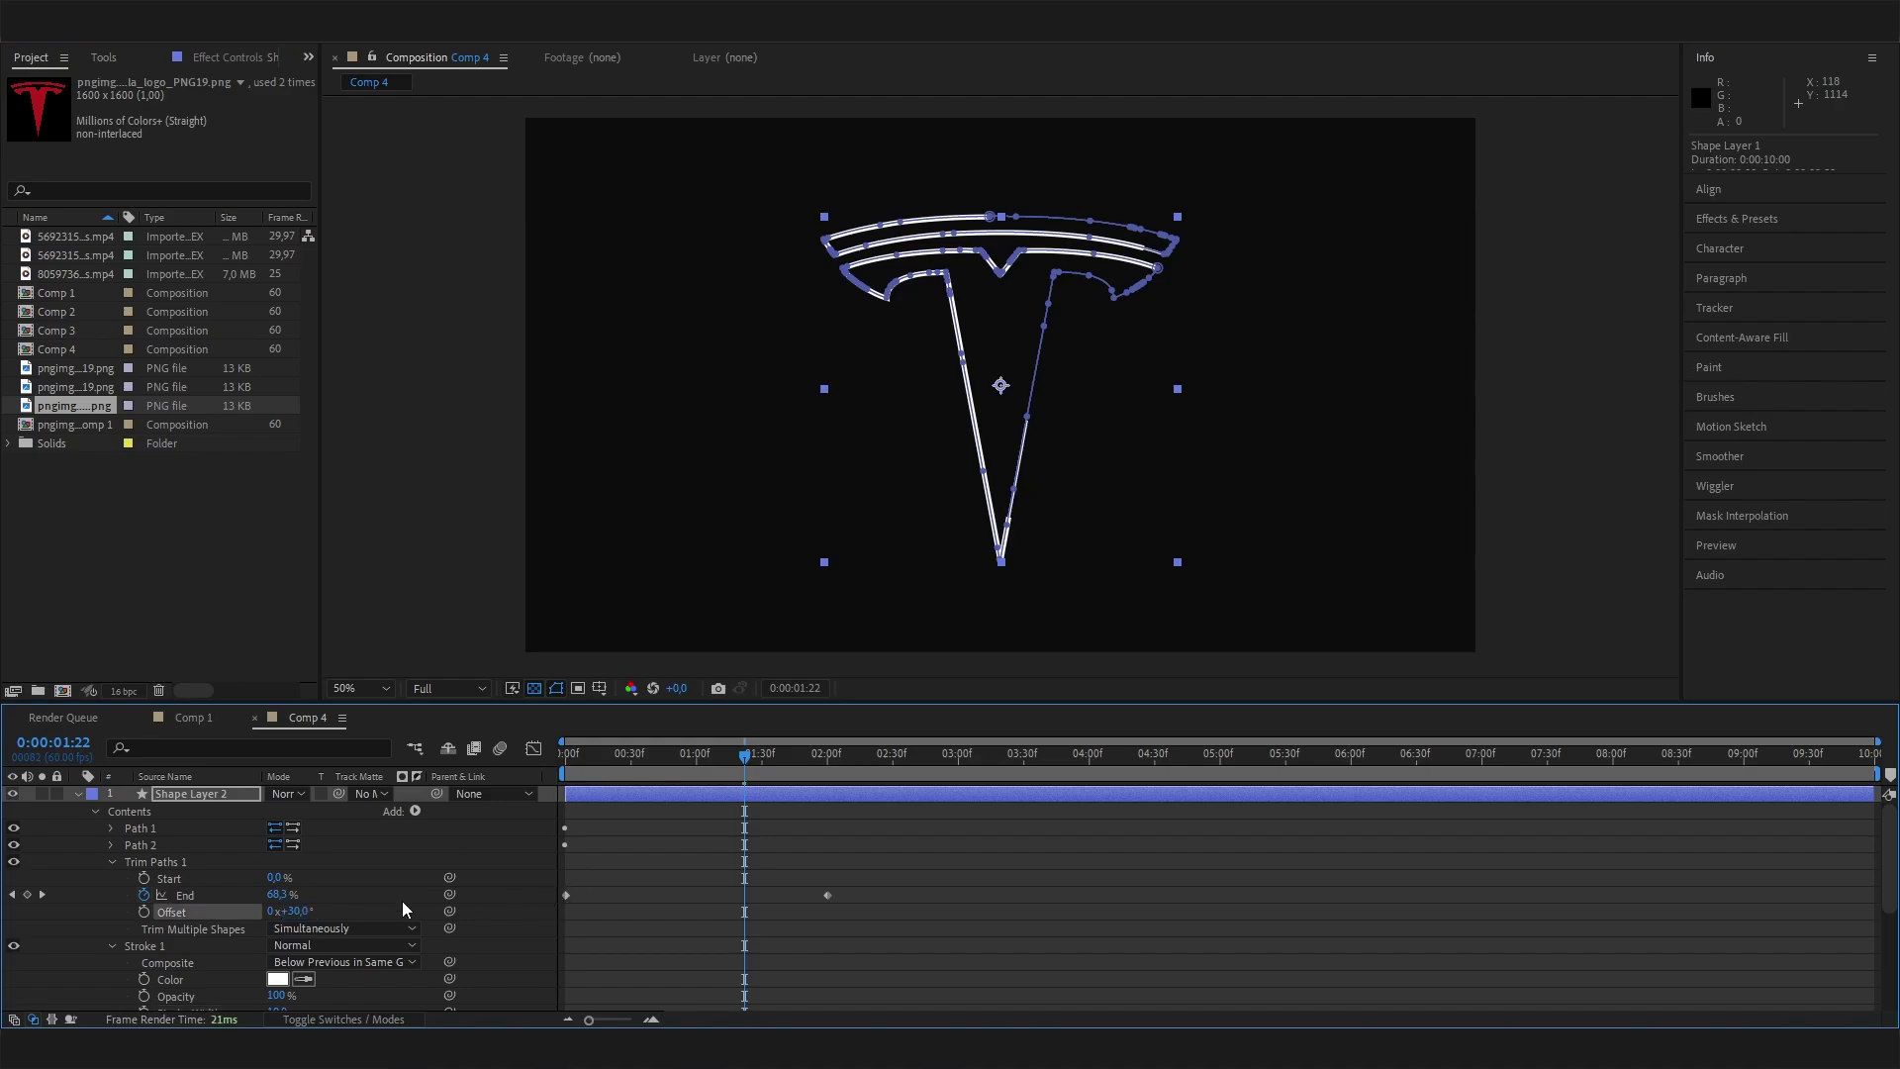
left_click(296, 910)
type("15")
left_click(1142, 852)
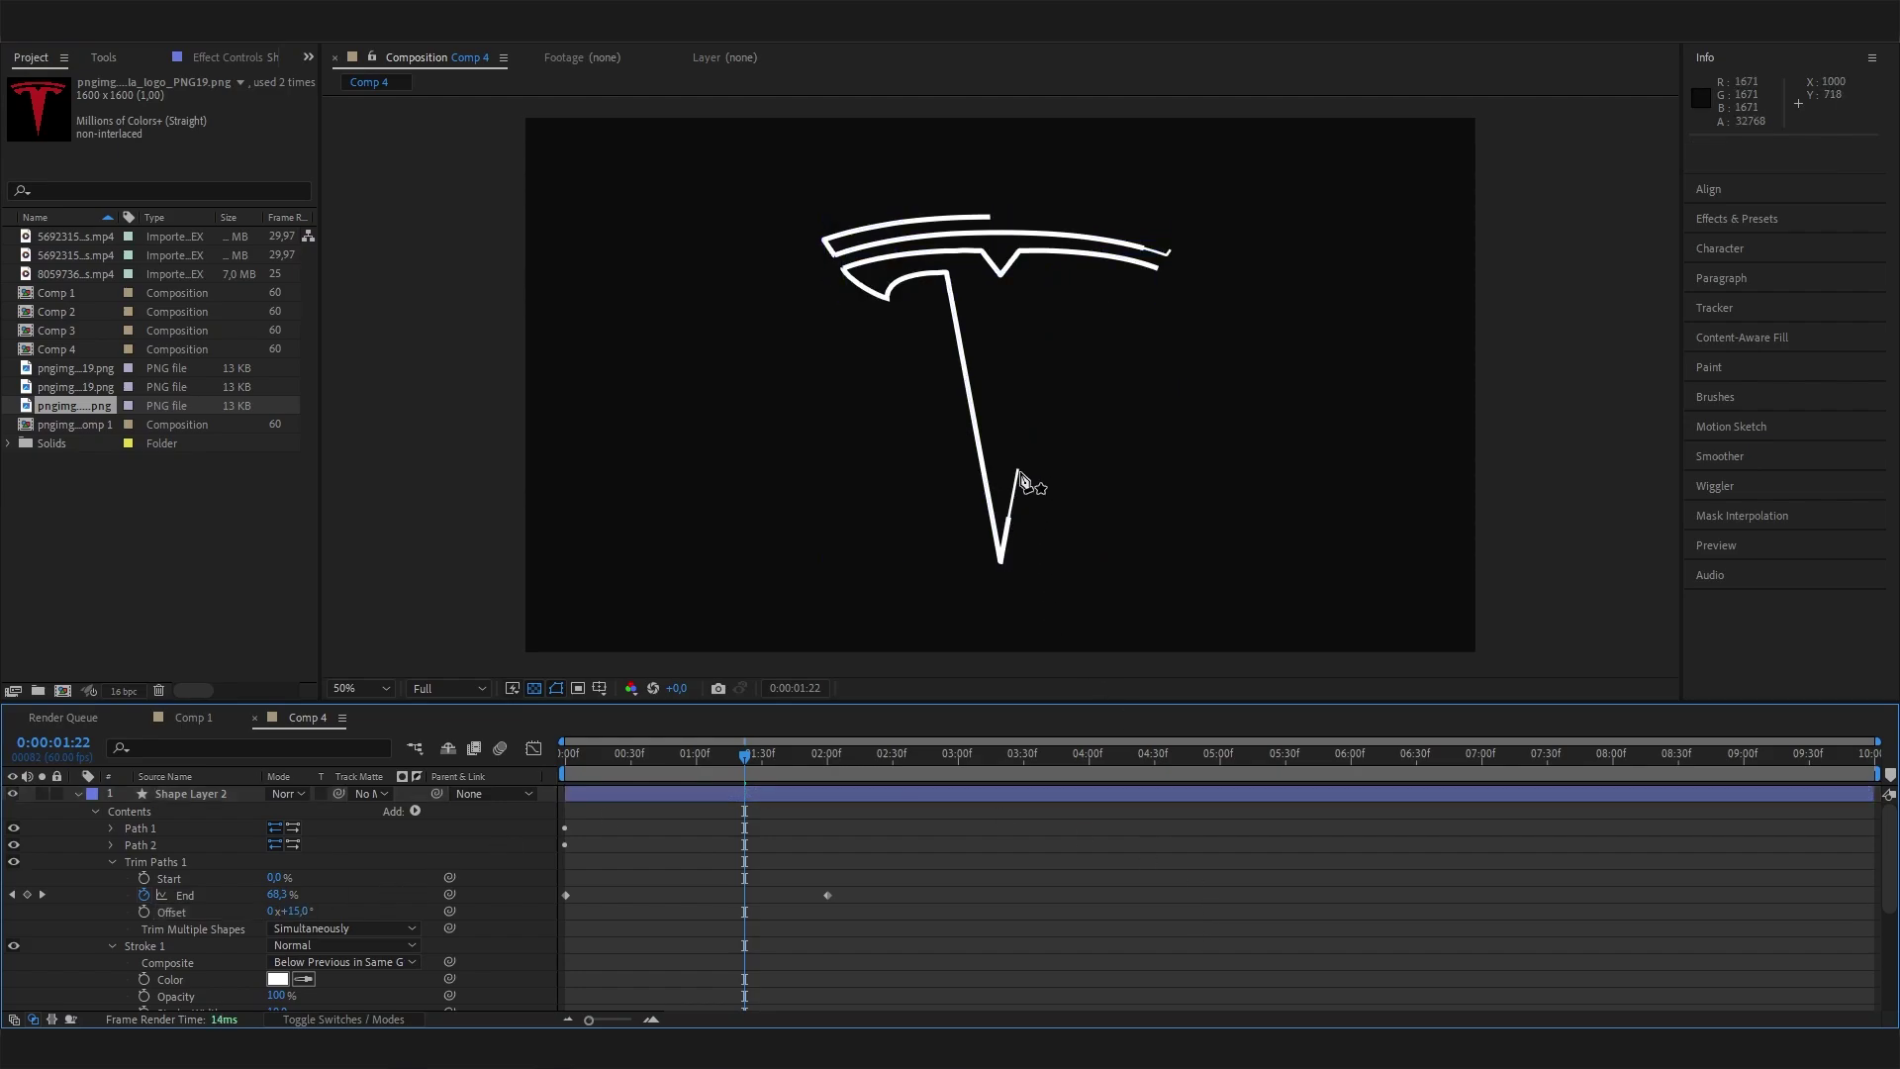
Step: Set the Stroke Width of Shape Layer 2 to 7
left_click(377, 912)
scroll(377, 905, "down", 2)
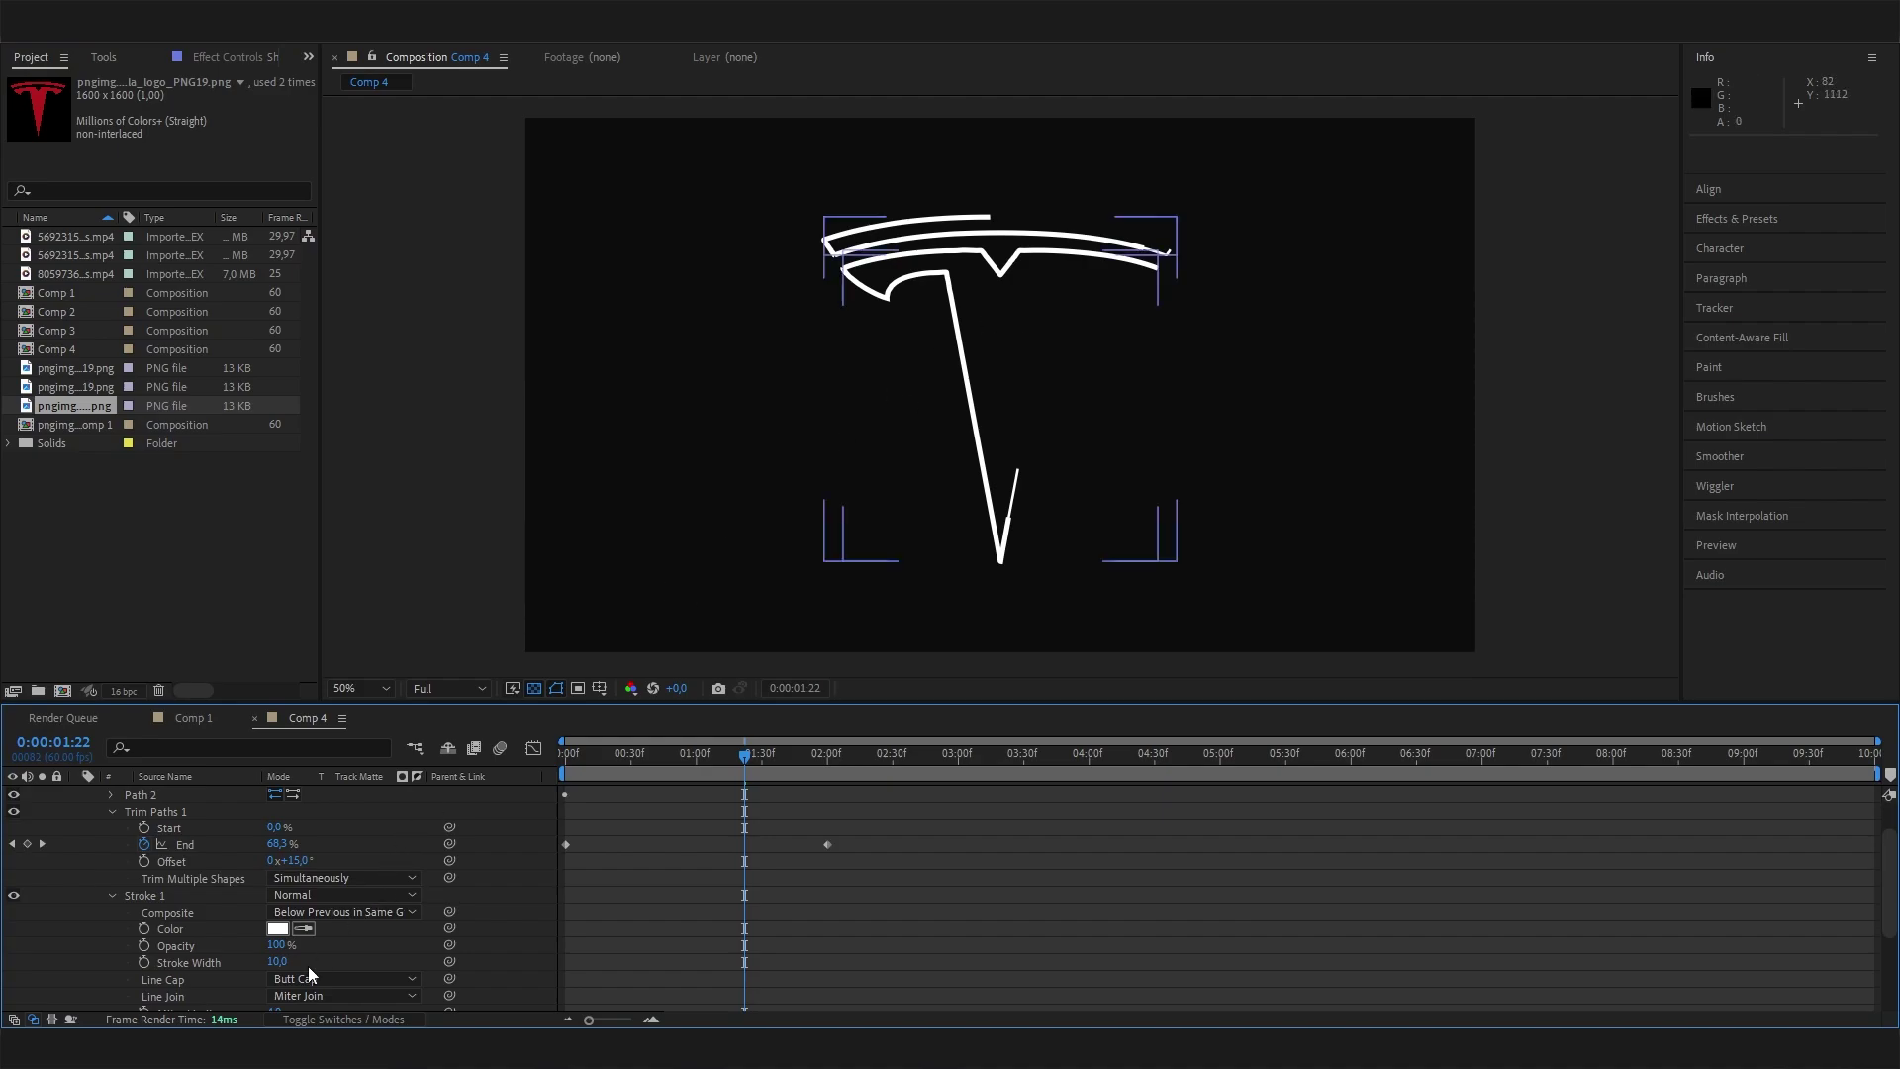
left_click(279, 961)
type("7")
key("Return")
left_click(928, 972)
Step: Play back the two-outline animation and switch Shape Layer 2's visibility off and on to compare its effect
key("space")
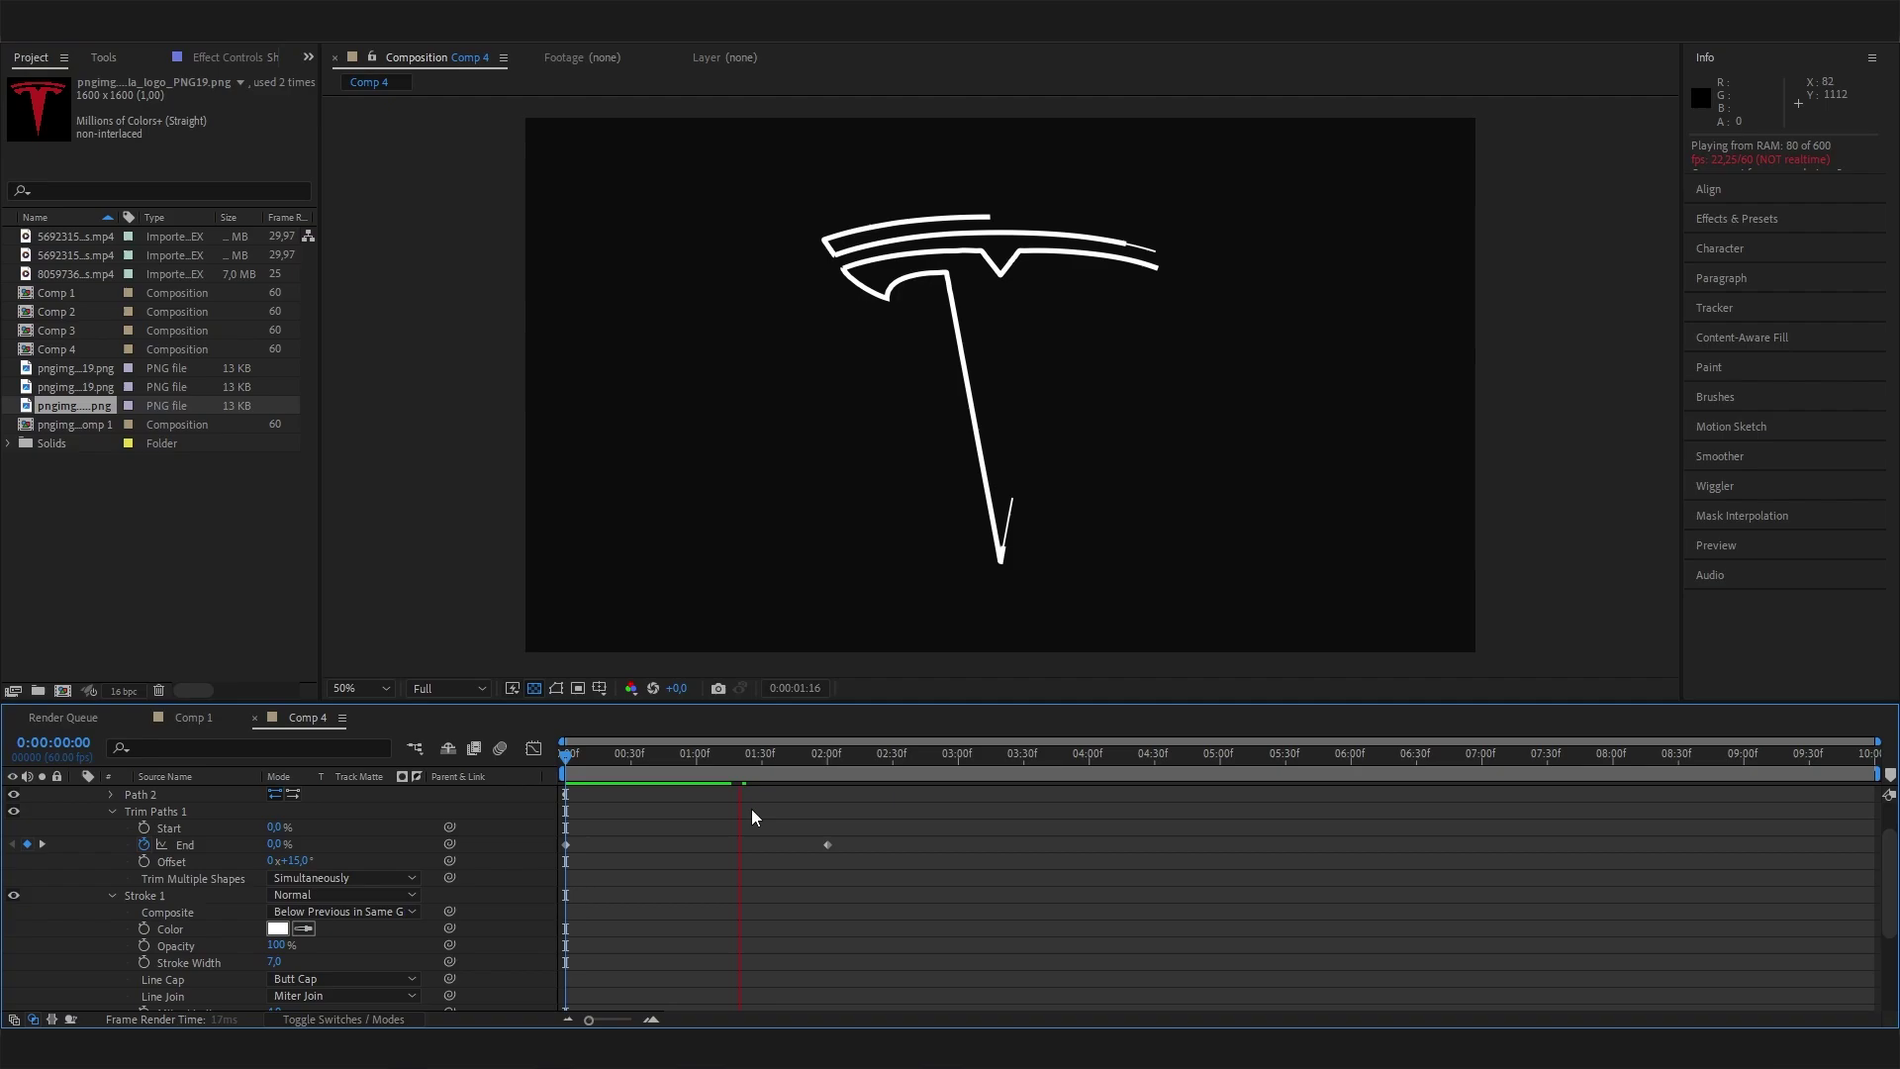
key("space")
scroll(179, 873, "up", 2)
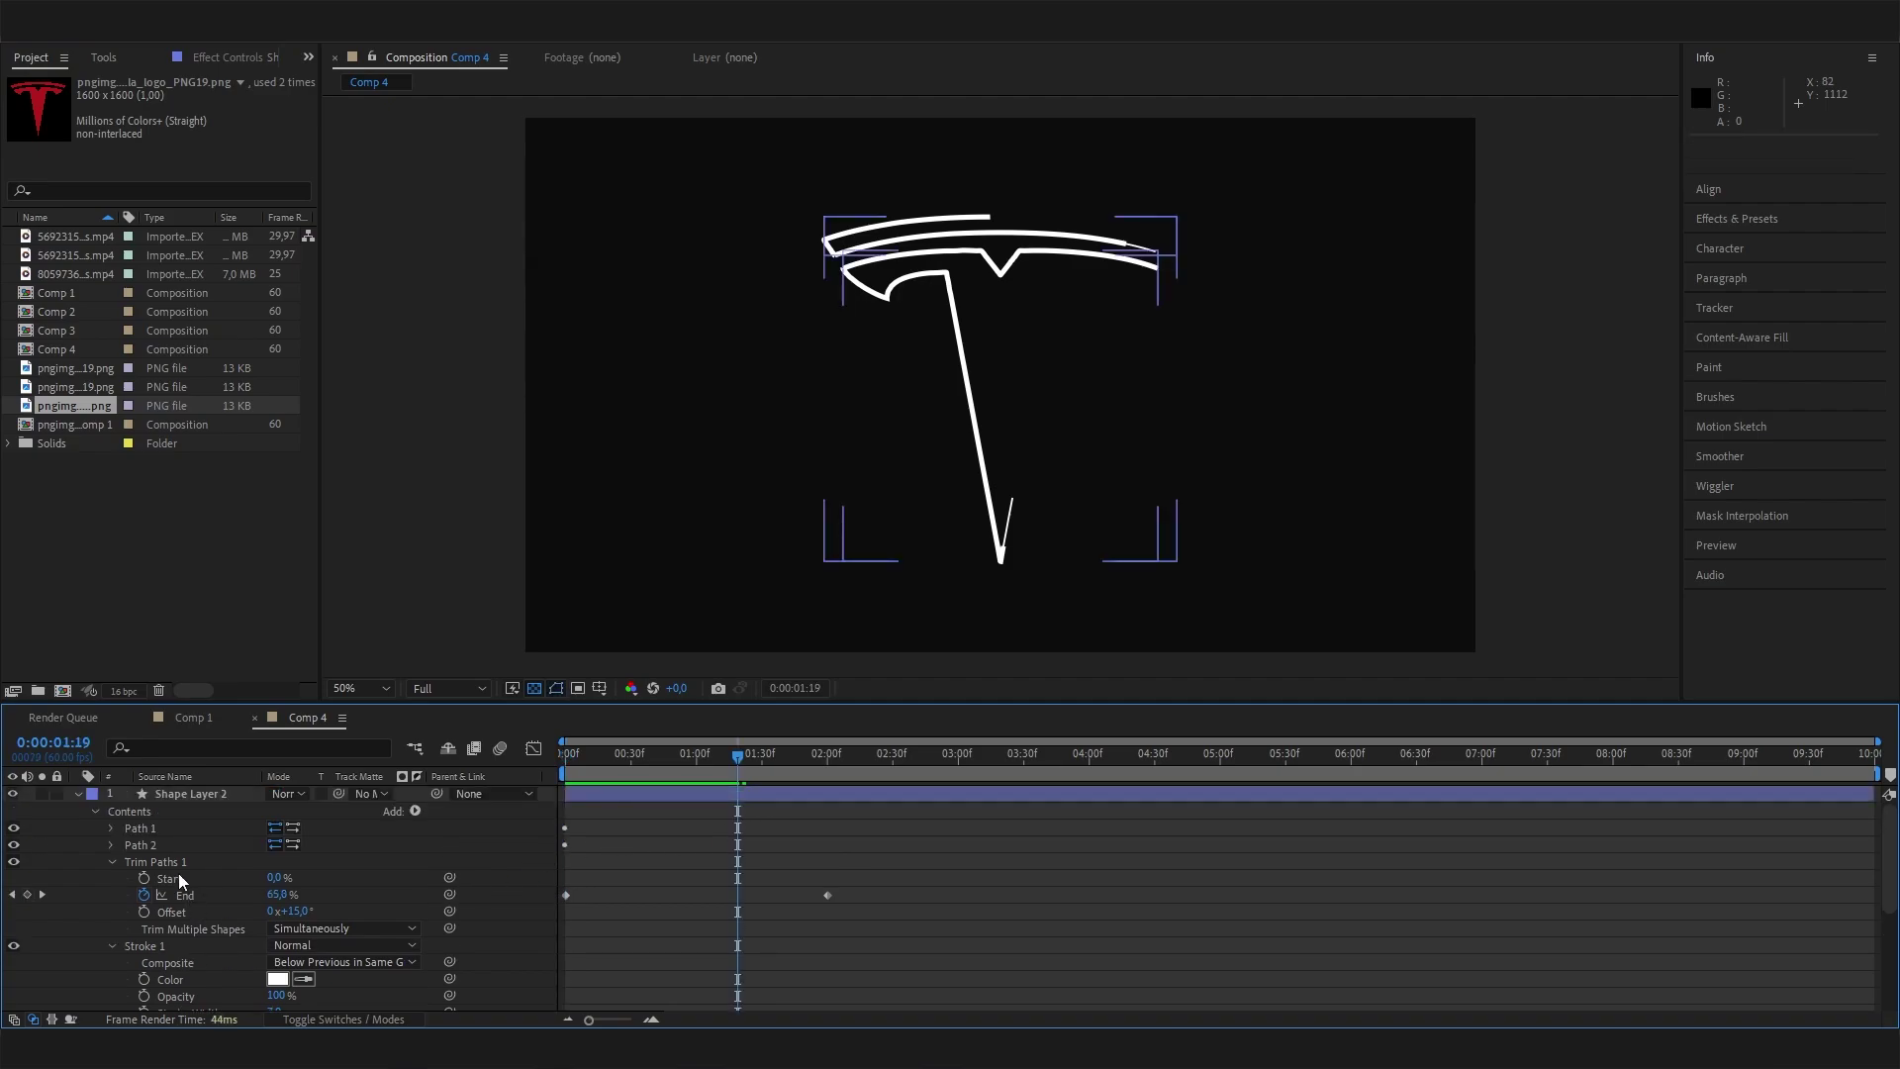
left_click(12, 794)
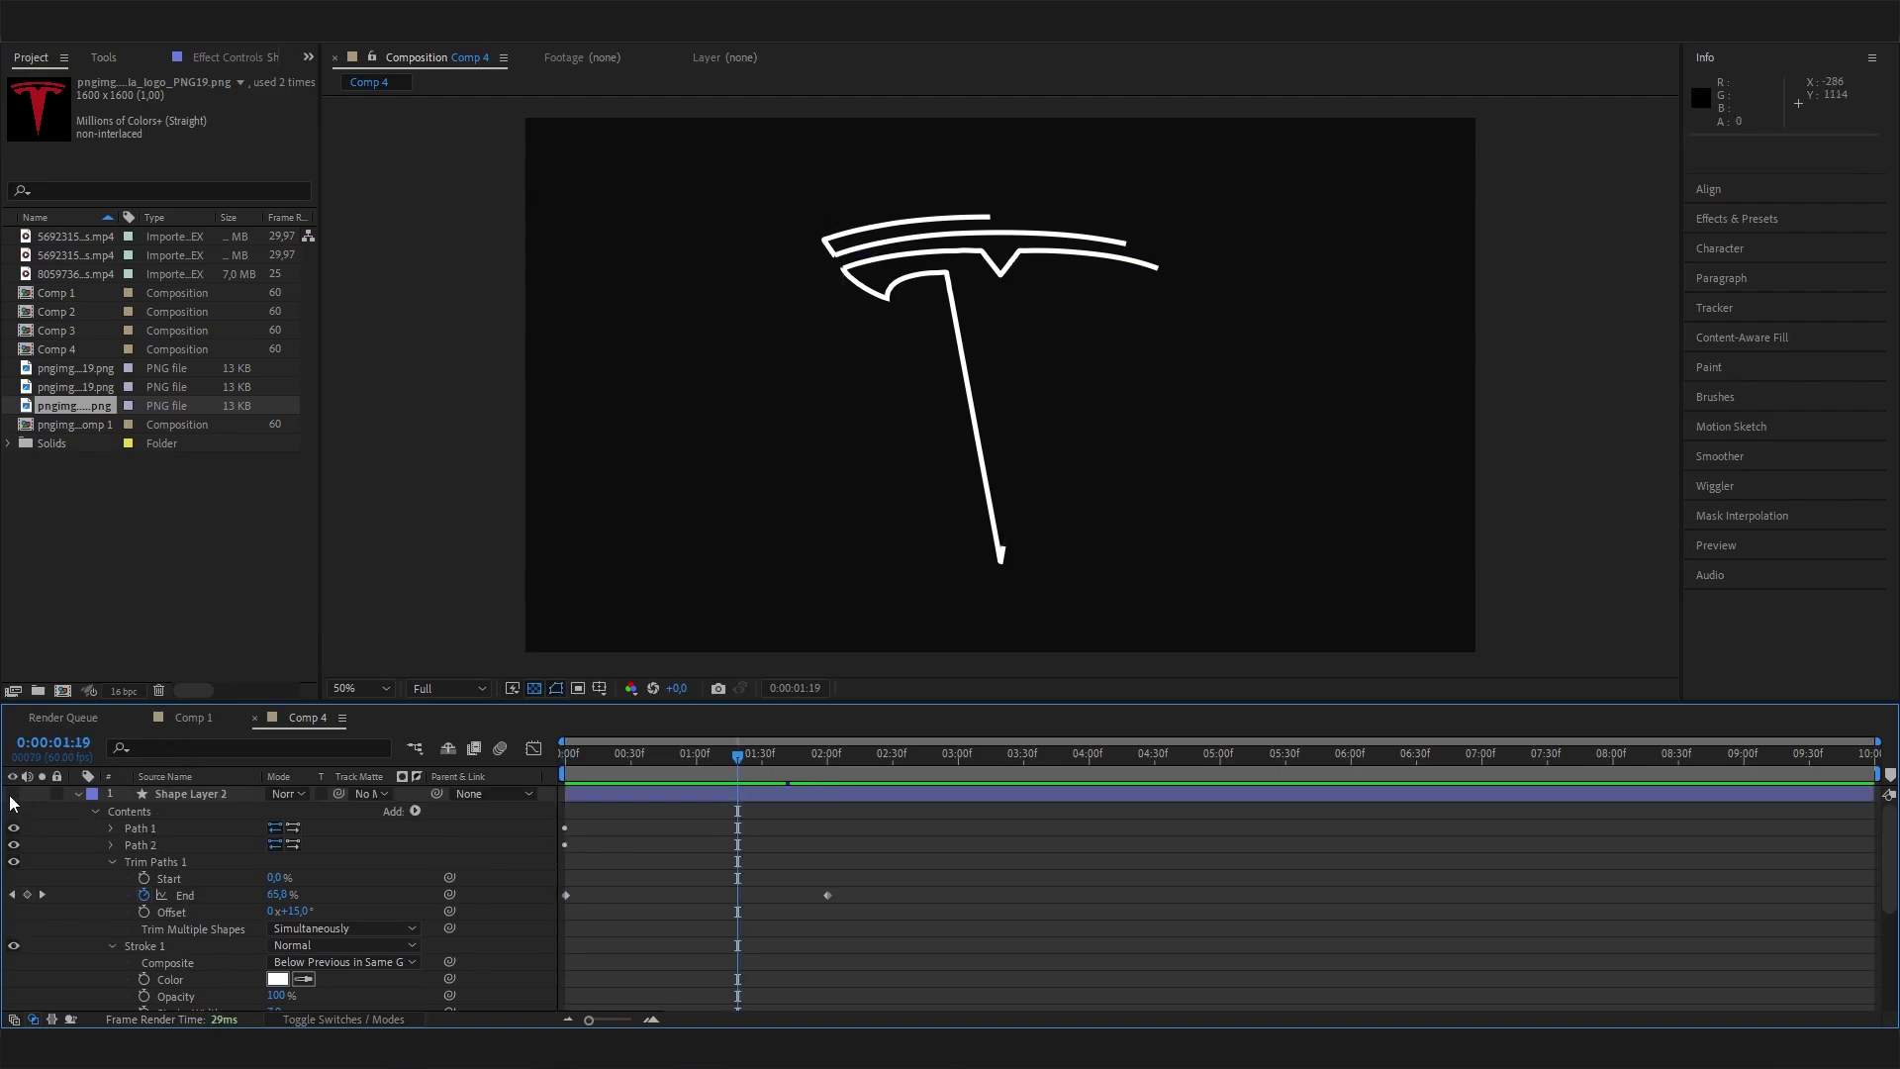
left_click(12, 795)
left_click_drag(768, 764, 619, 799)
key("space")
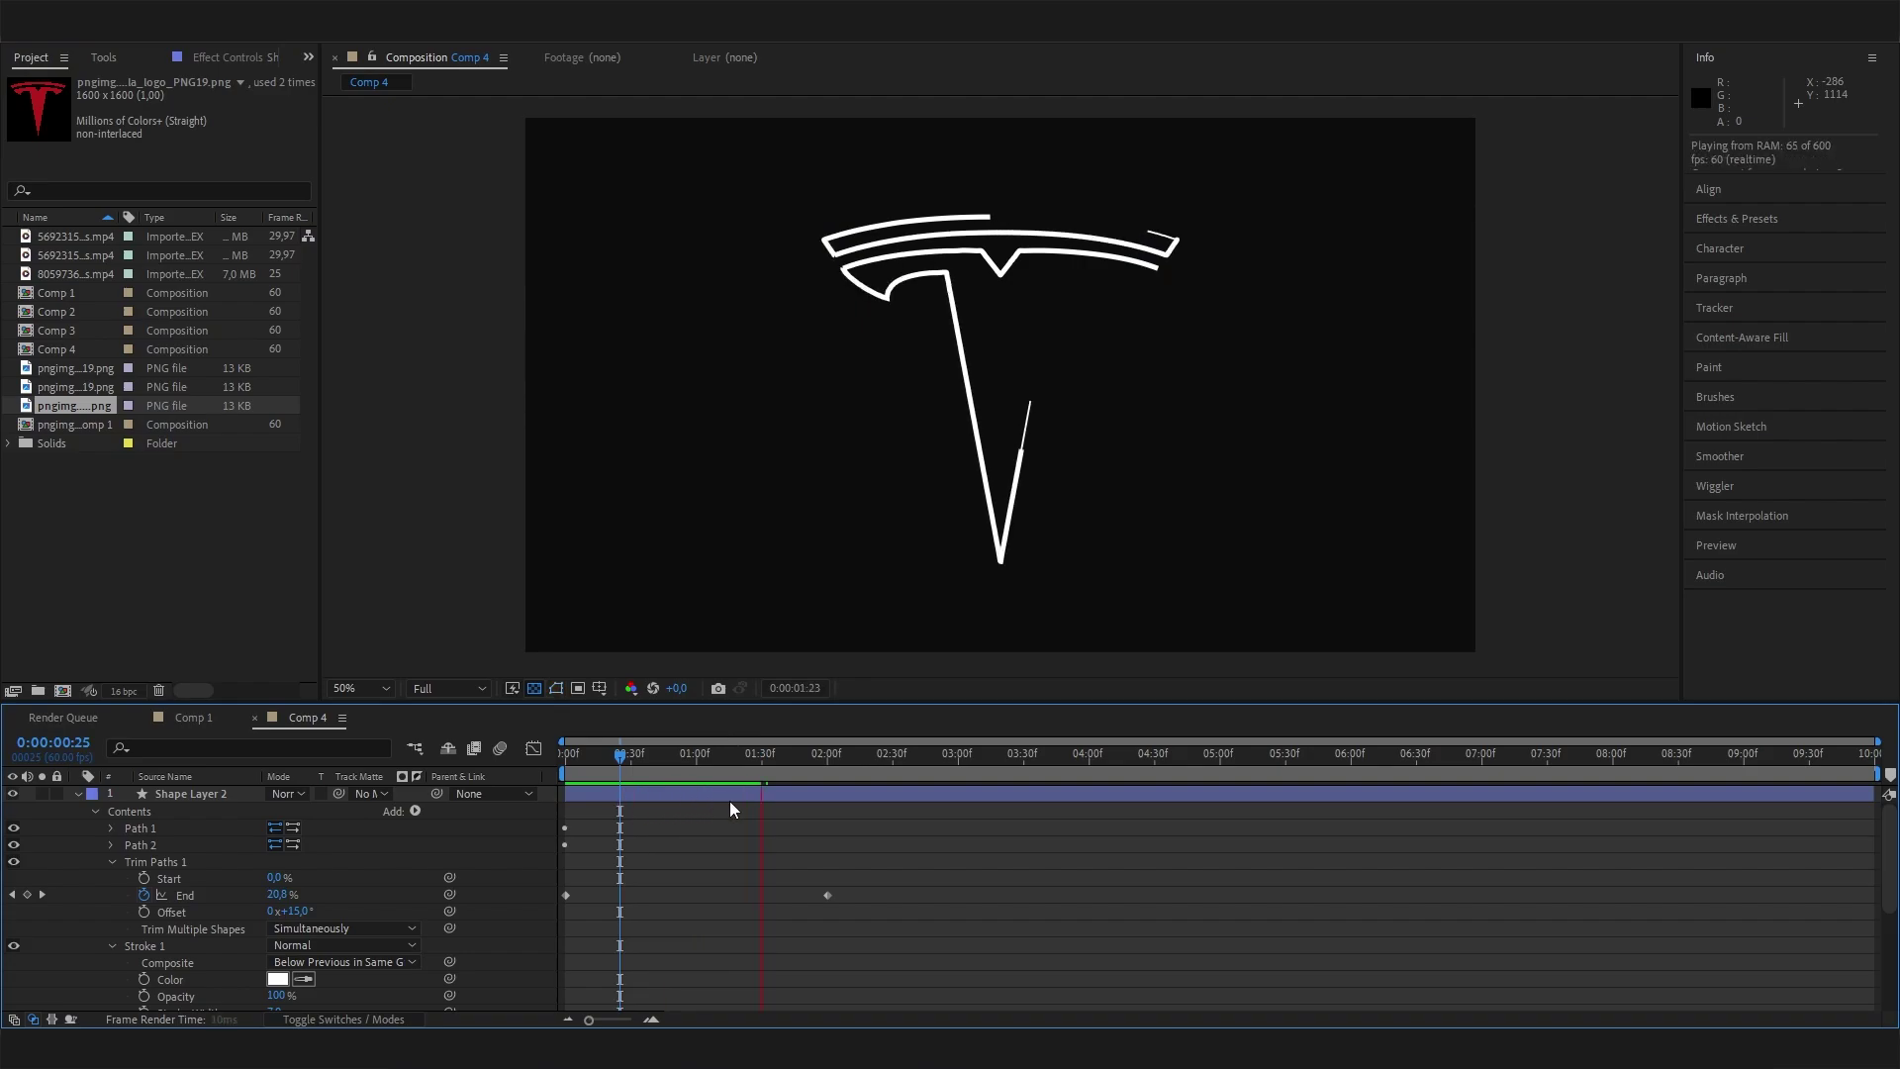
key("space")
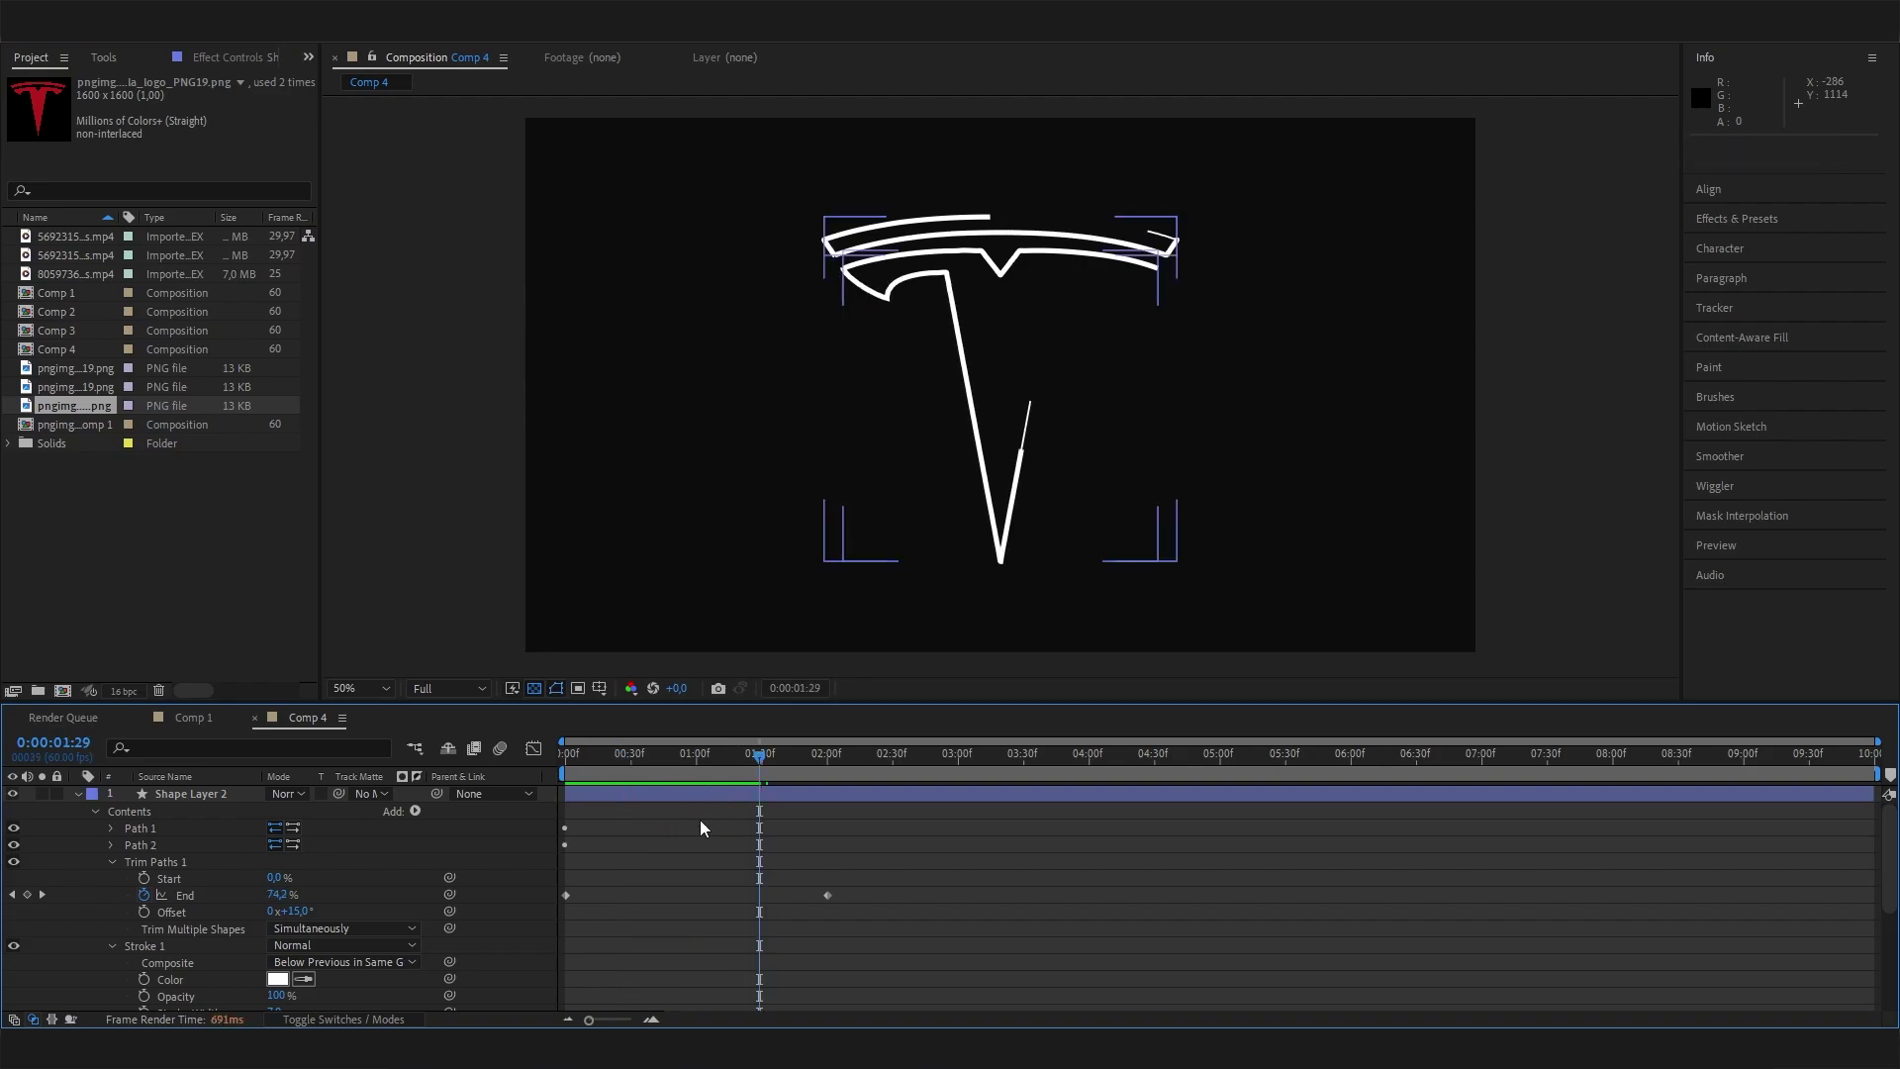
Step: Collapse both shape layers and duplicate Shape Layer 1
left_click(79, 794)
left_click(78, 808)
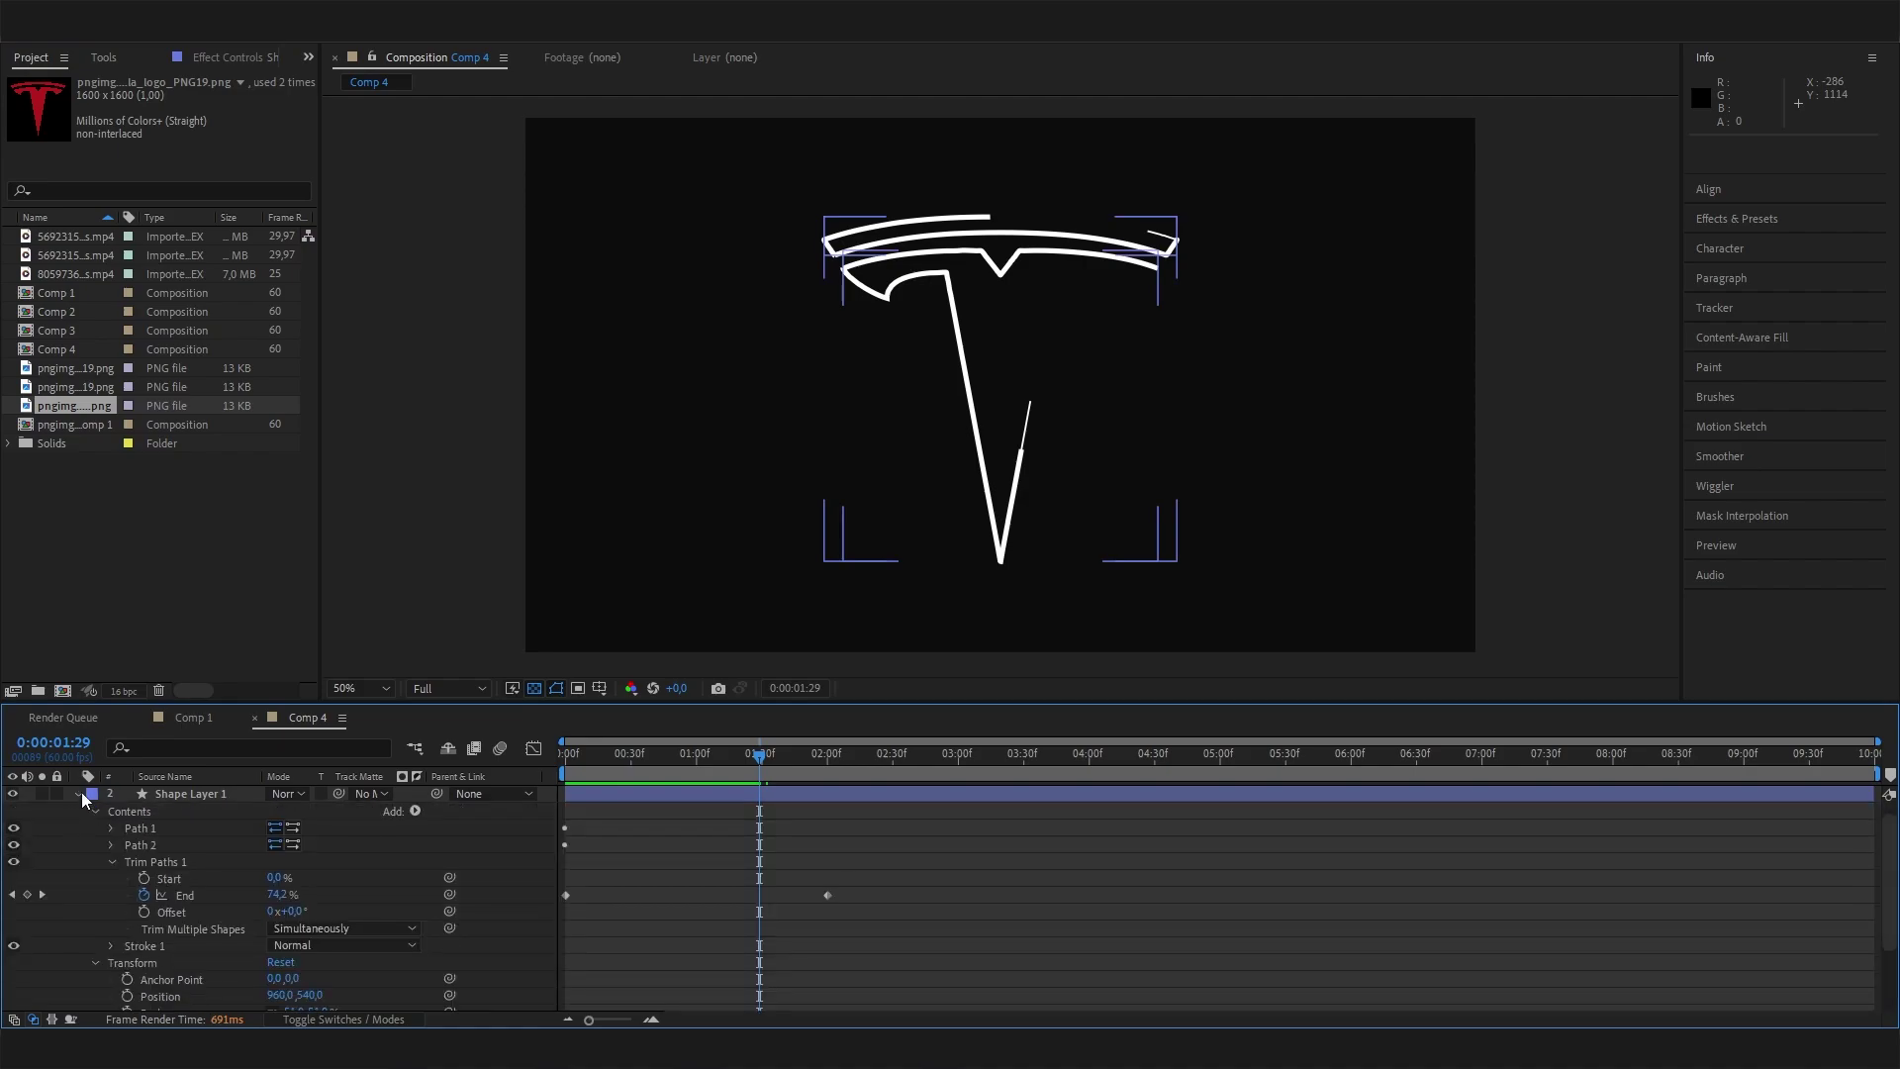
left_click(79, 794)
left_click(175, 805)
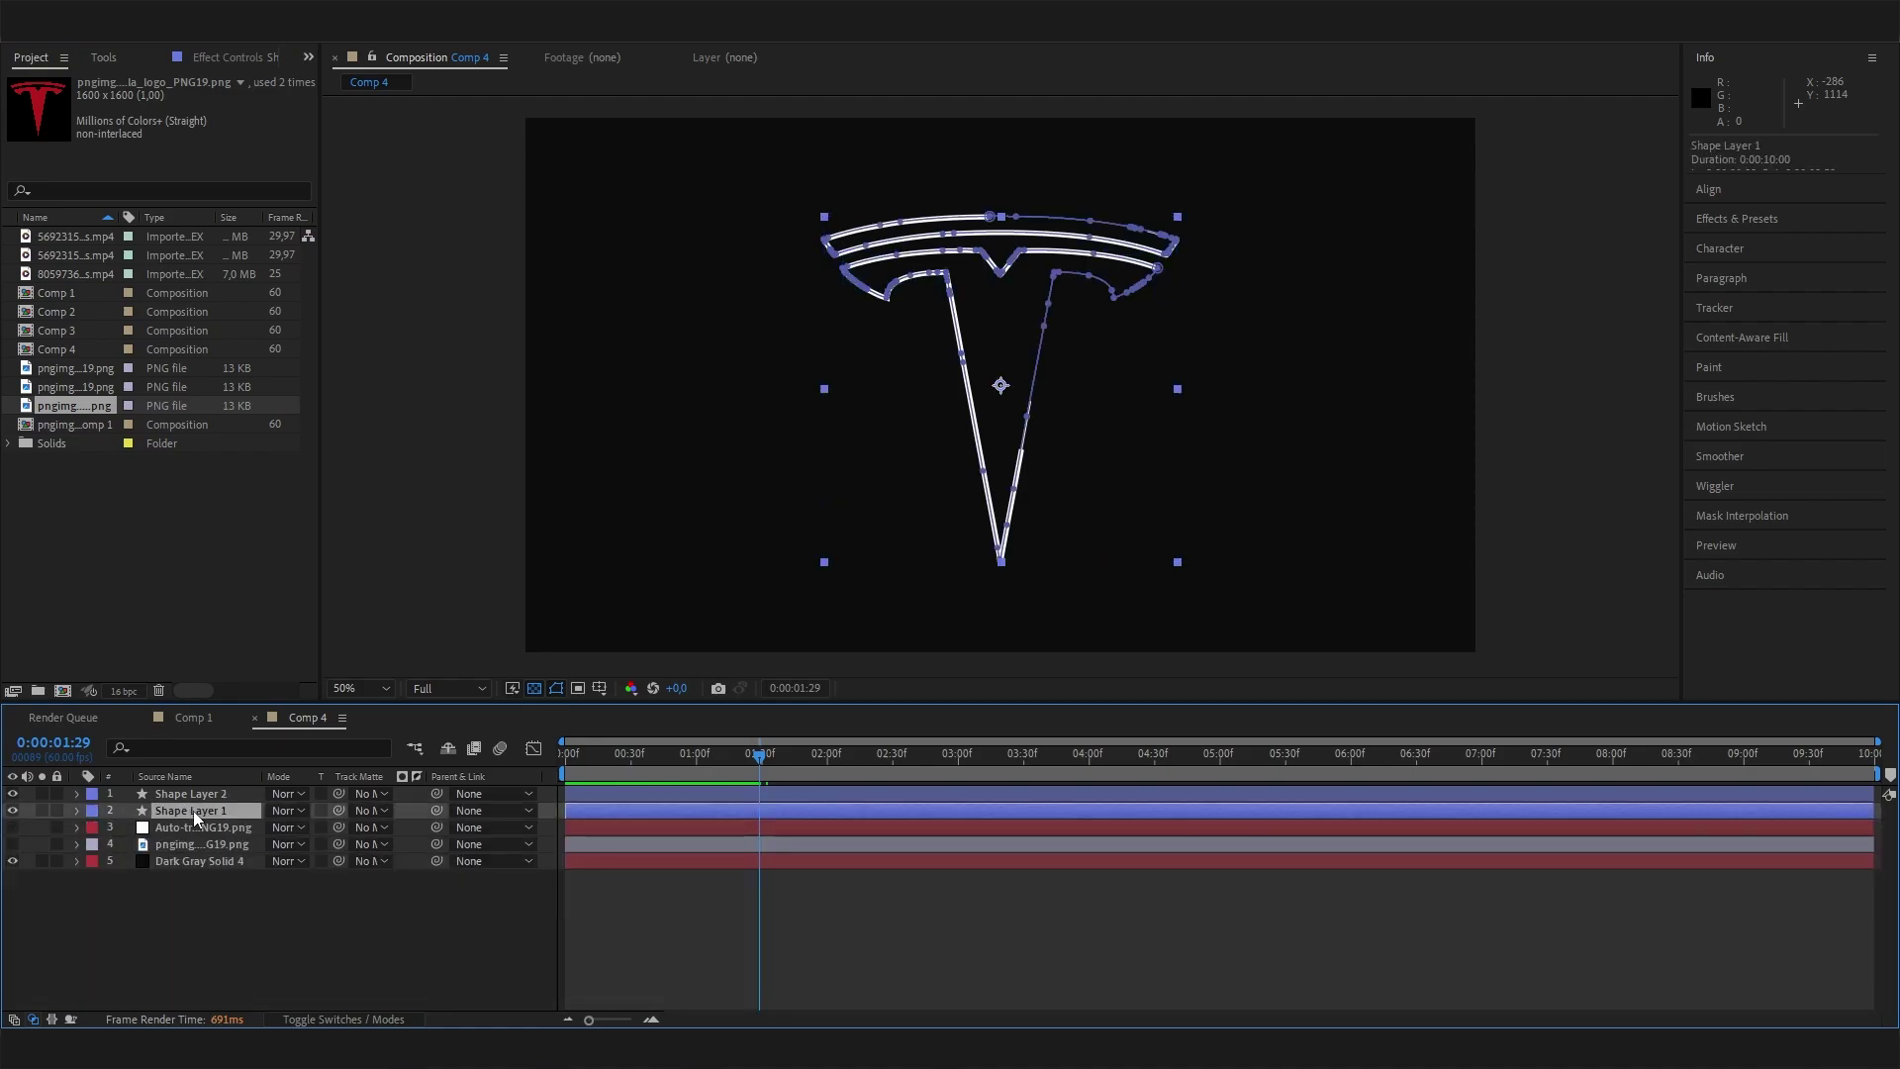
key("ctrl+d")
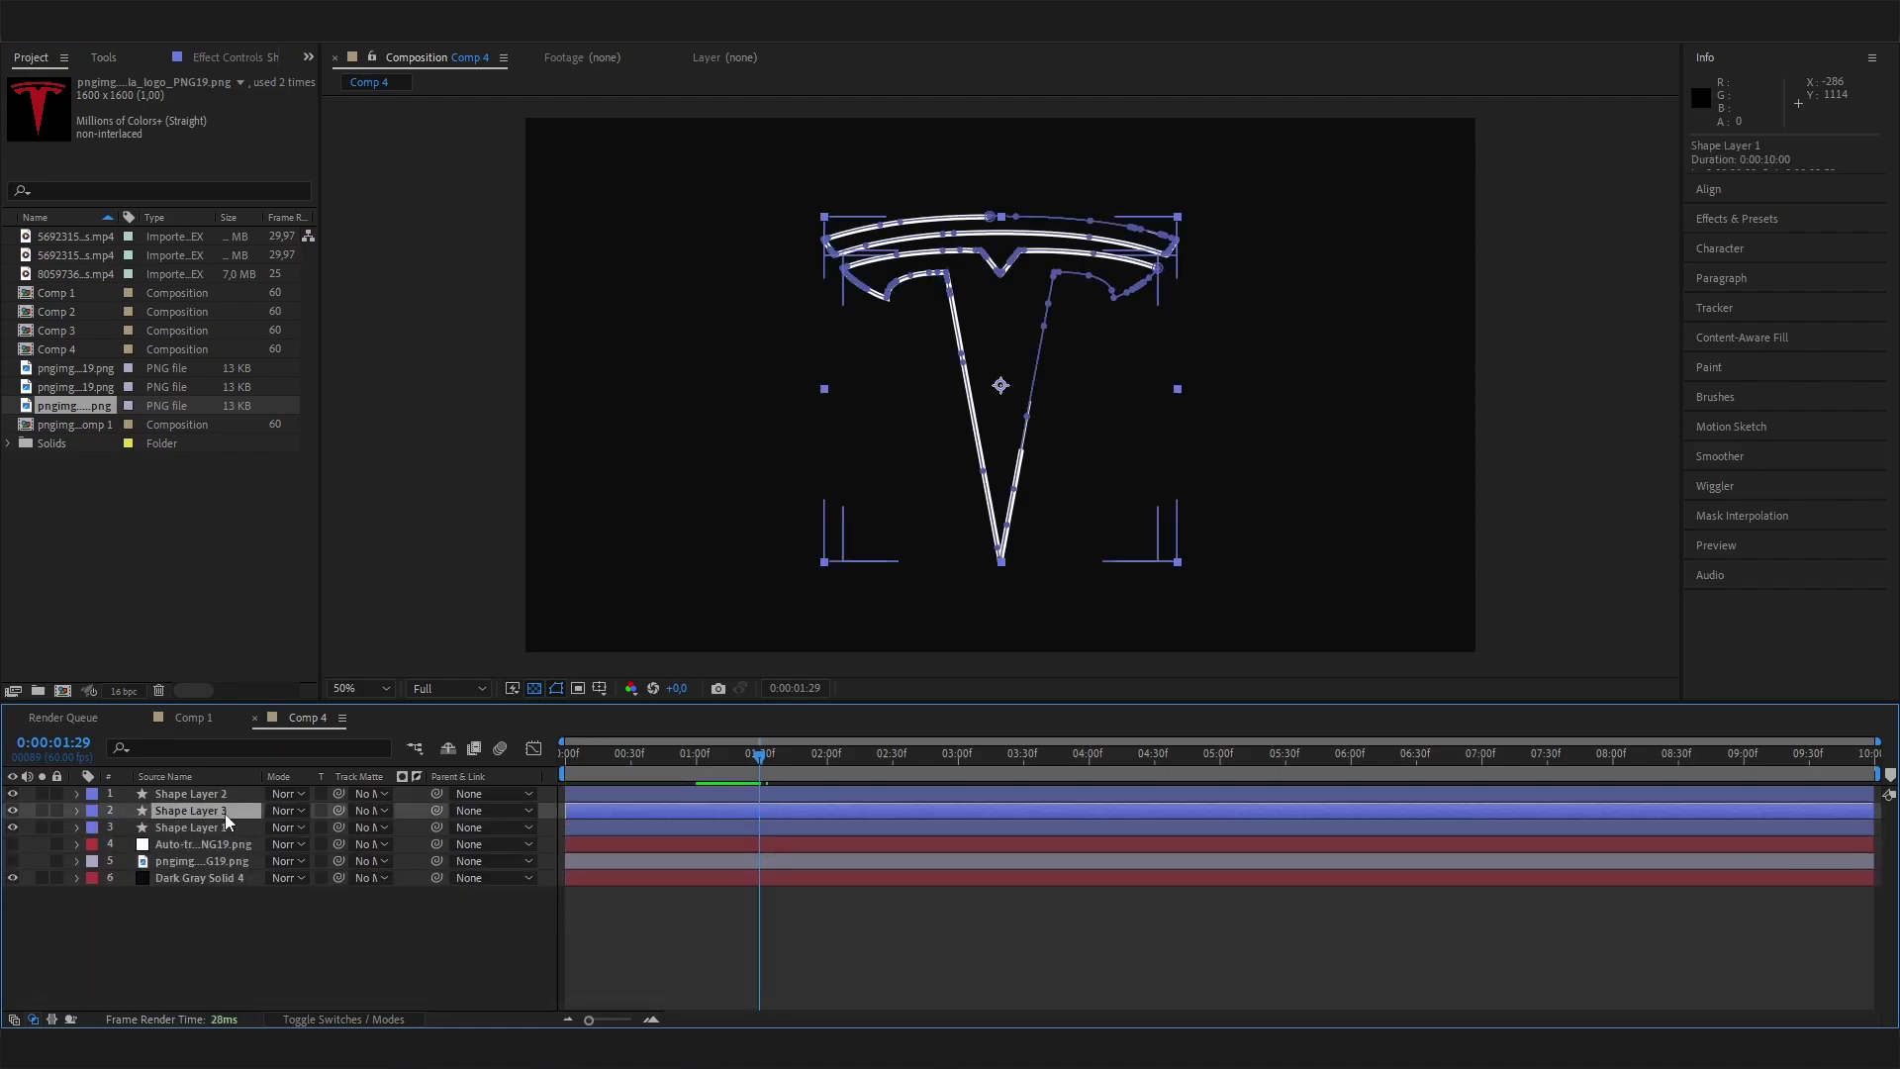
Step: Delete Stroke 1 and Trim Paths 1 from the contents of the new duplicate, Shape Layer 3
left_click(78, 811)
left_click(97, 830)
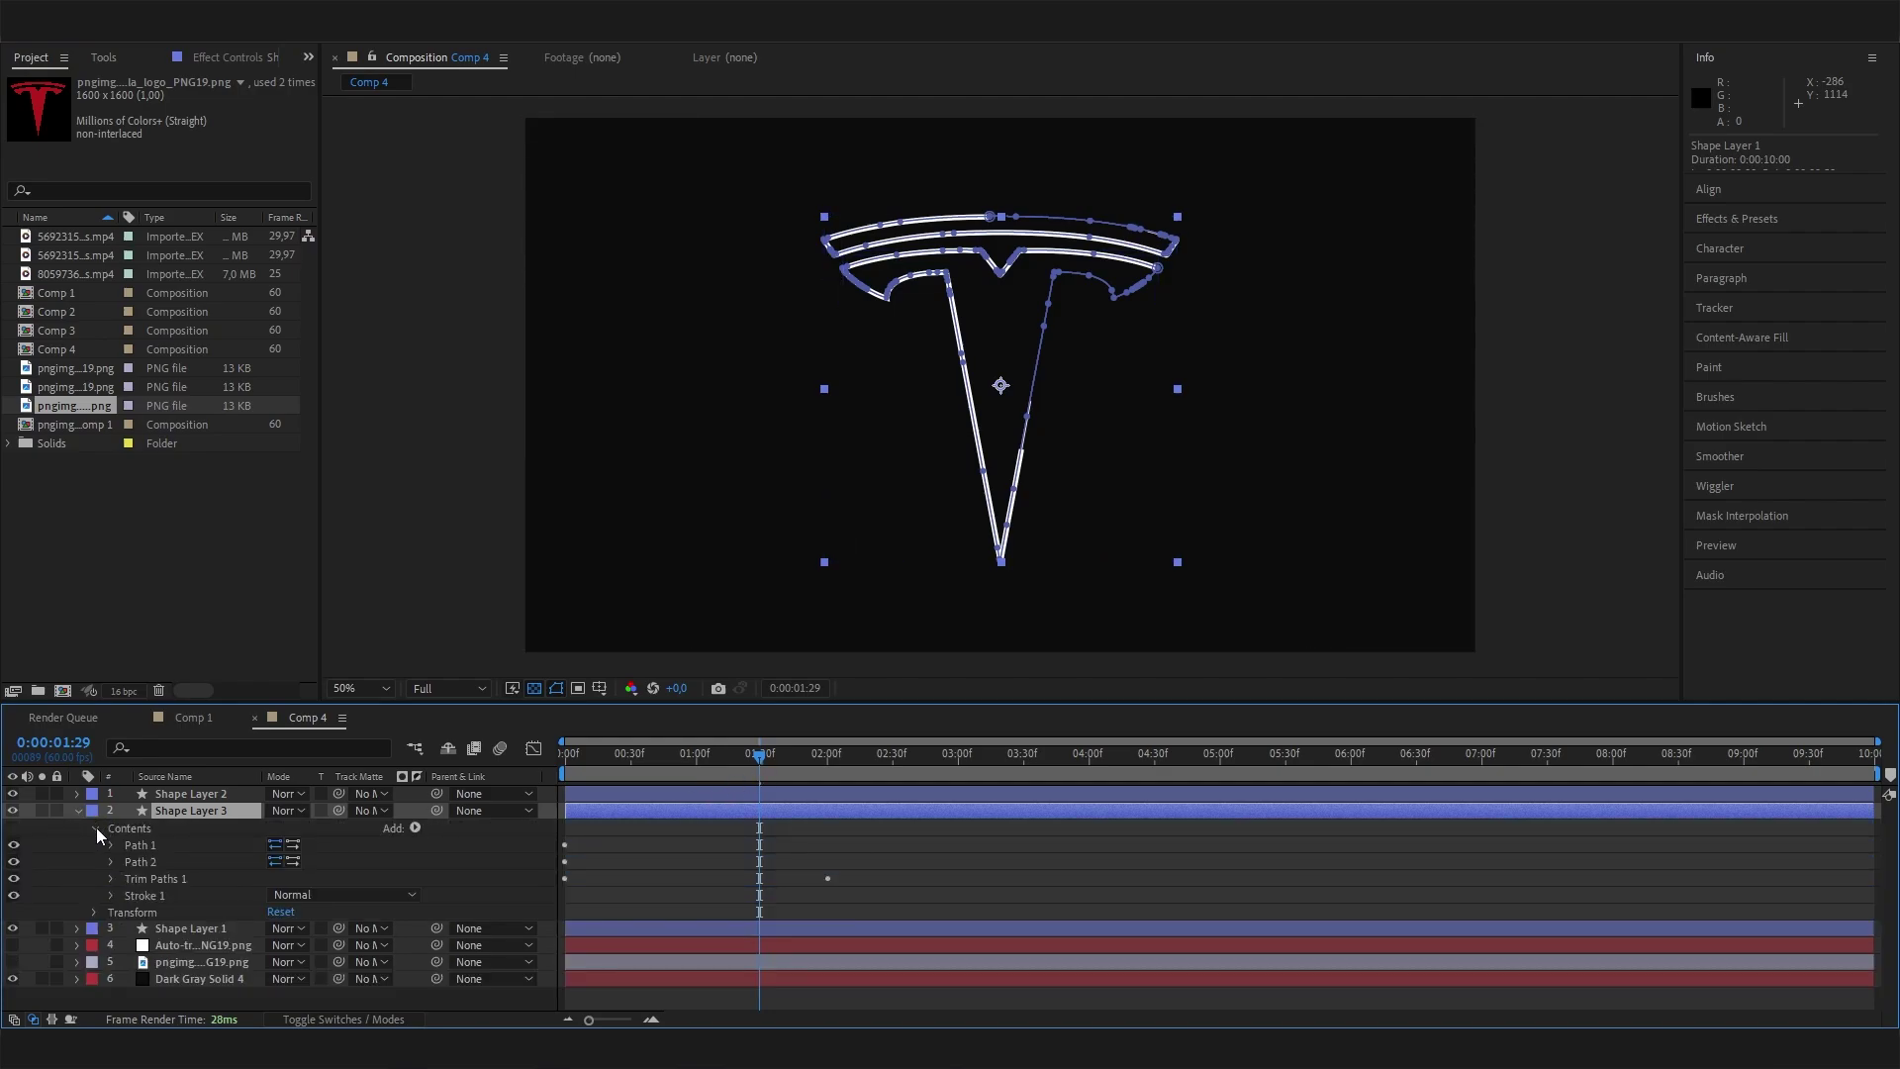
left_click(164, 896)
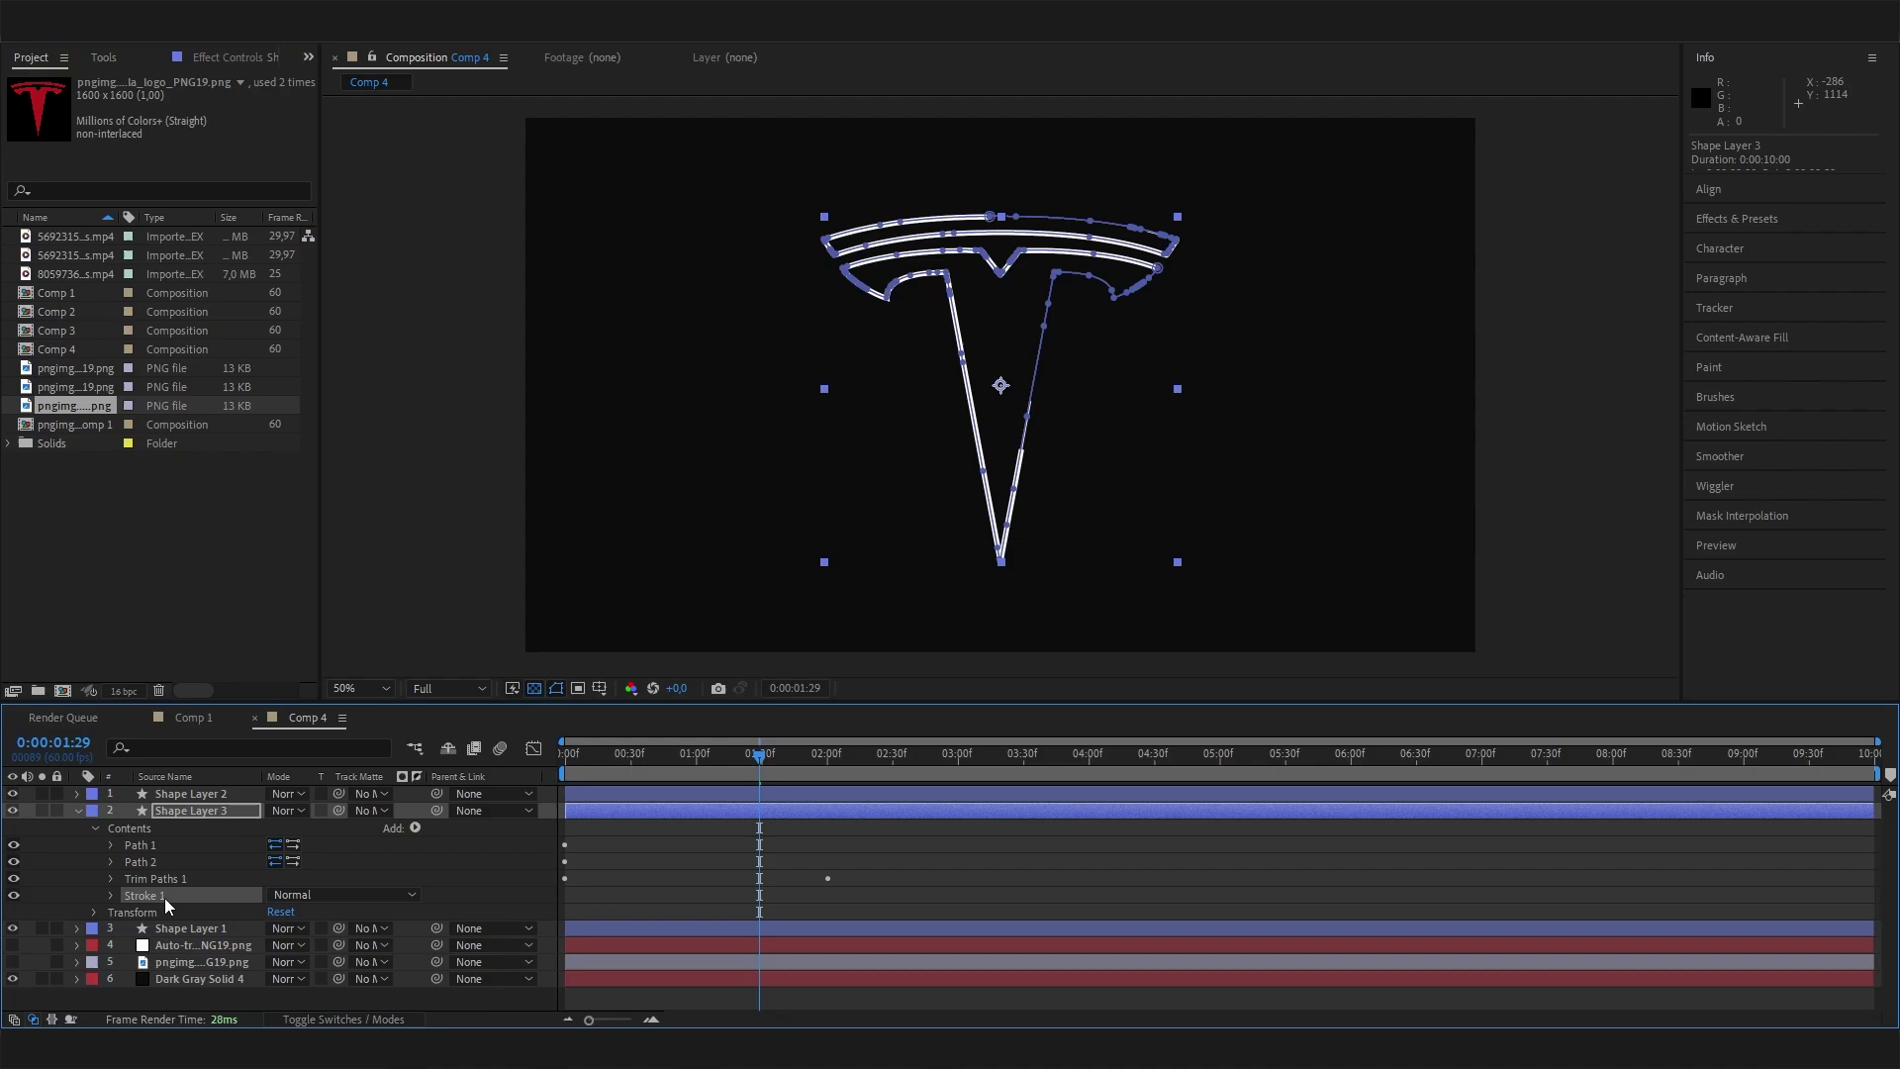
key("Delete")
left_click(198, 878)
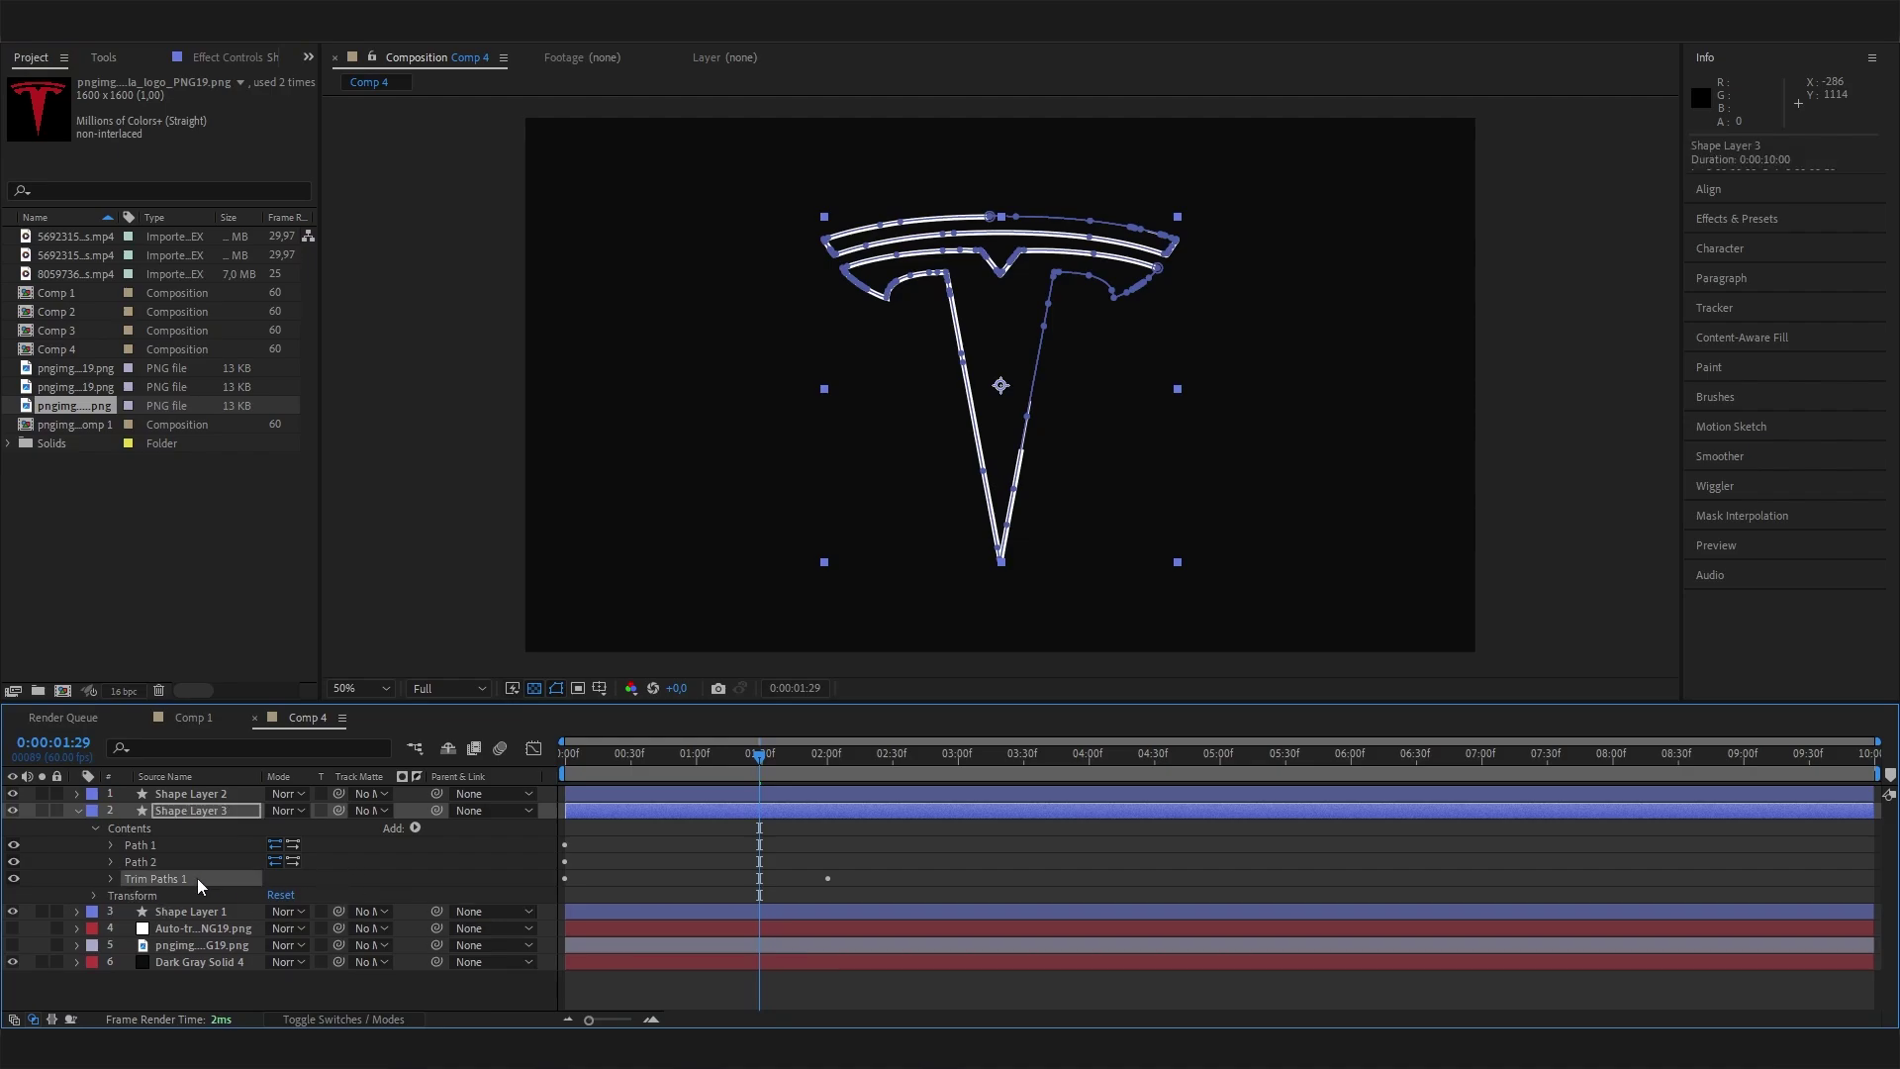
key("Delete")
Step: Add a Fill to Shape Layer 3, place the playhead at 0:00:01:23 and expand the fill's properties
left_click(414, 827)
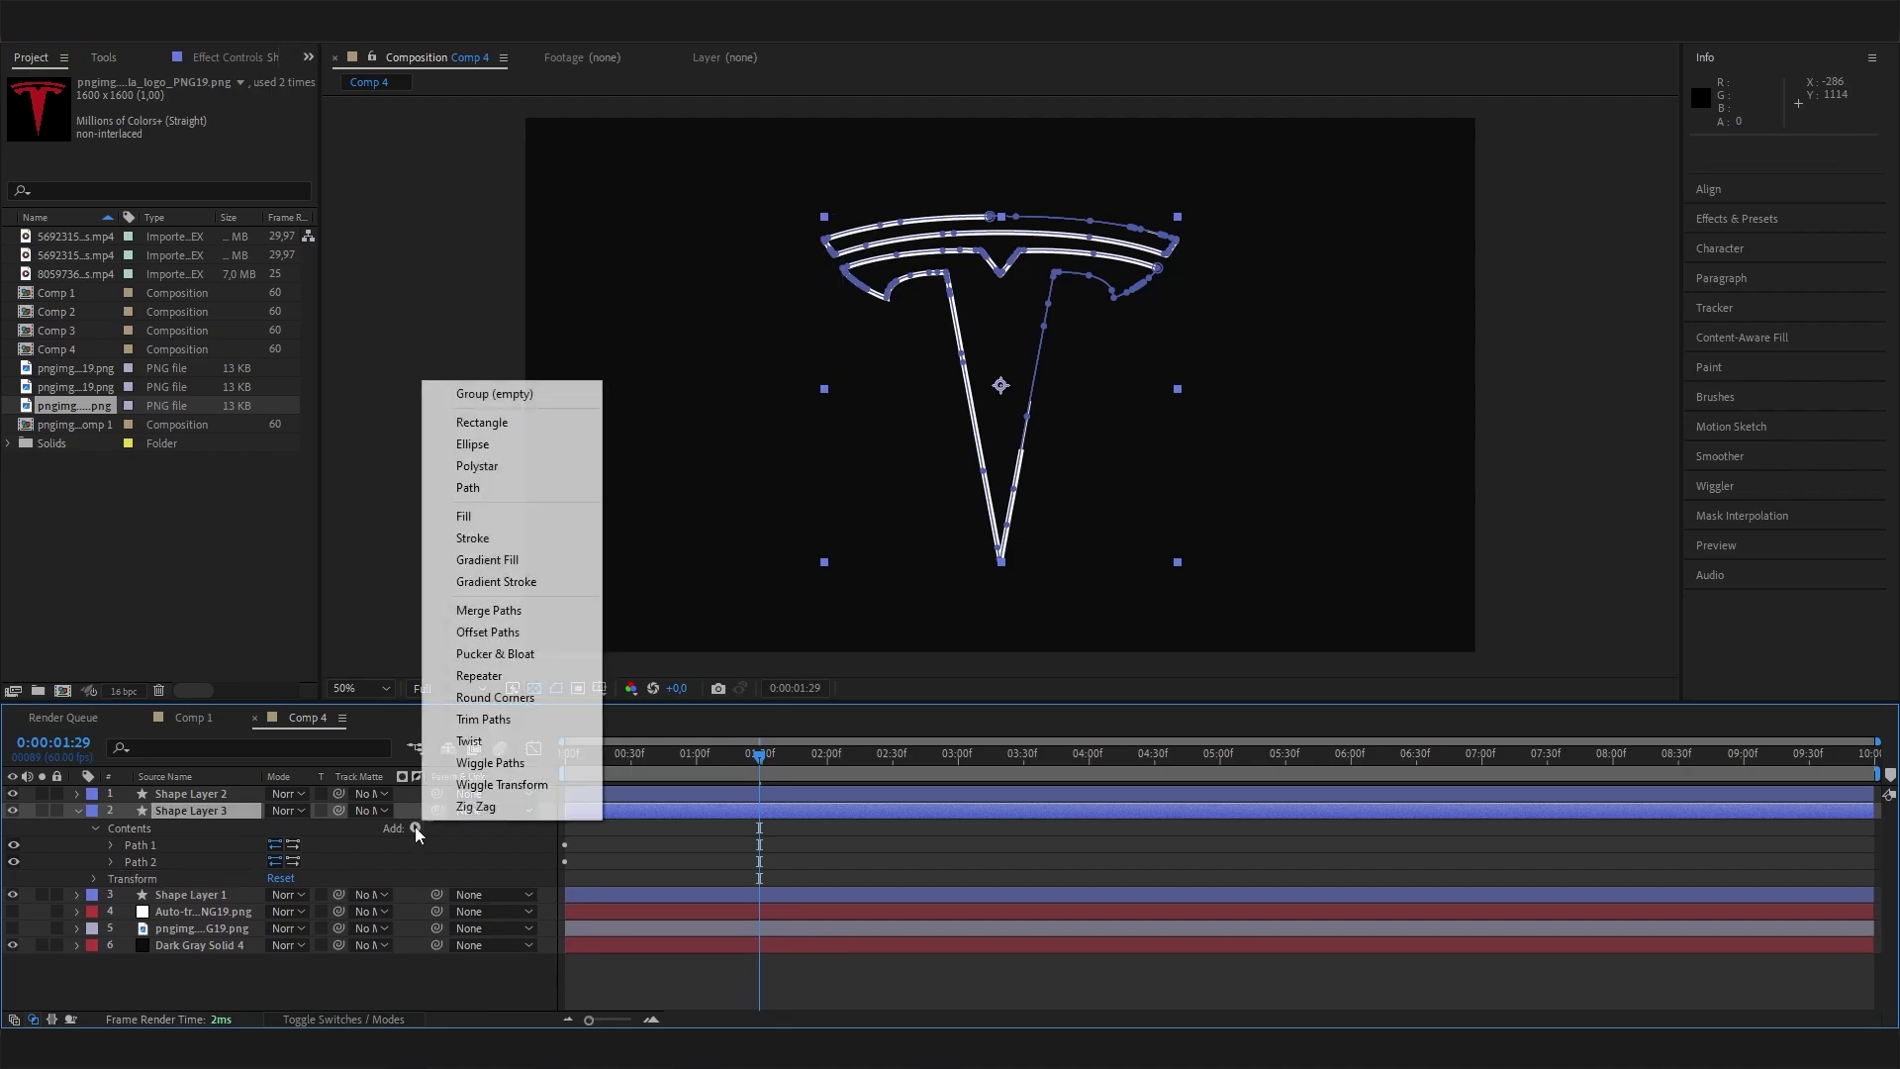
left_click(513, 522)
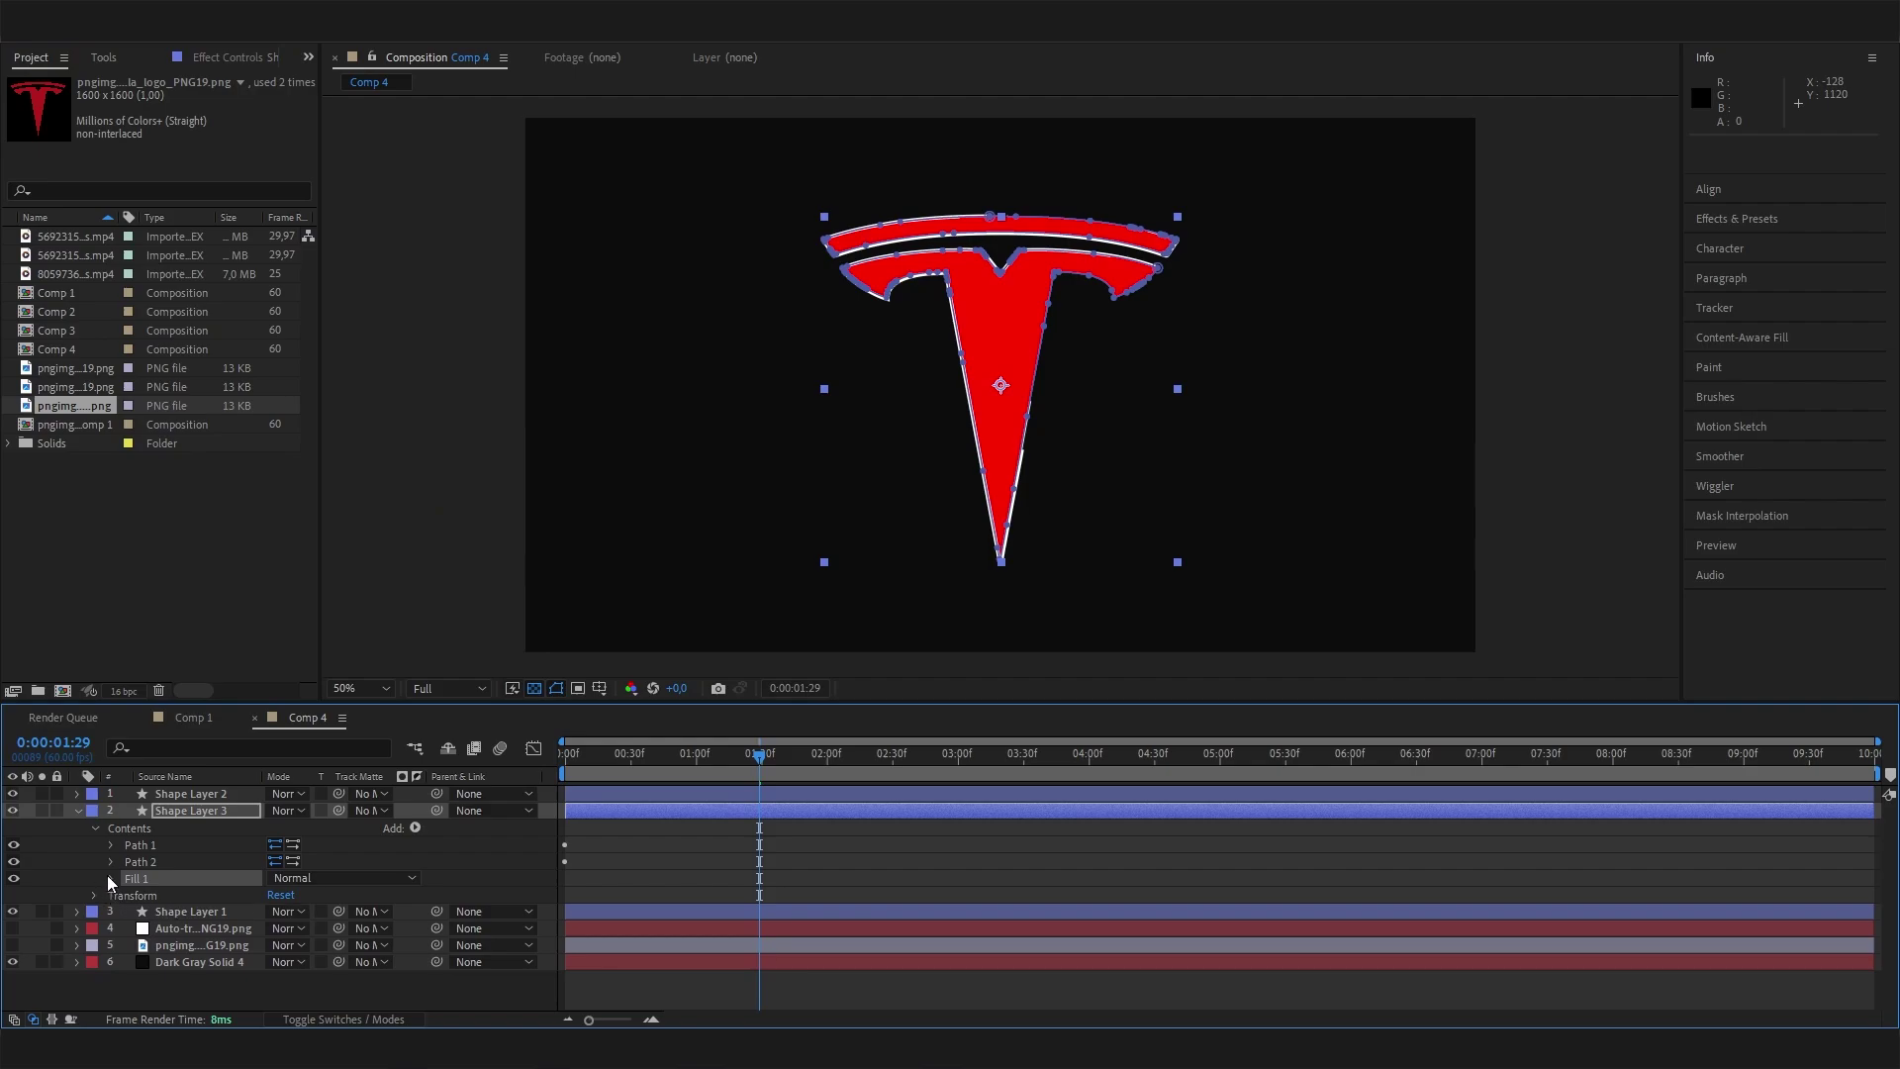
left_click(746, 756)
left_click(110, 879)
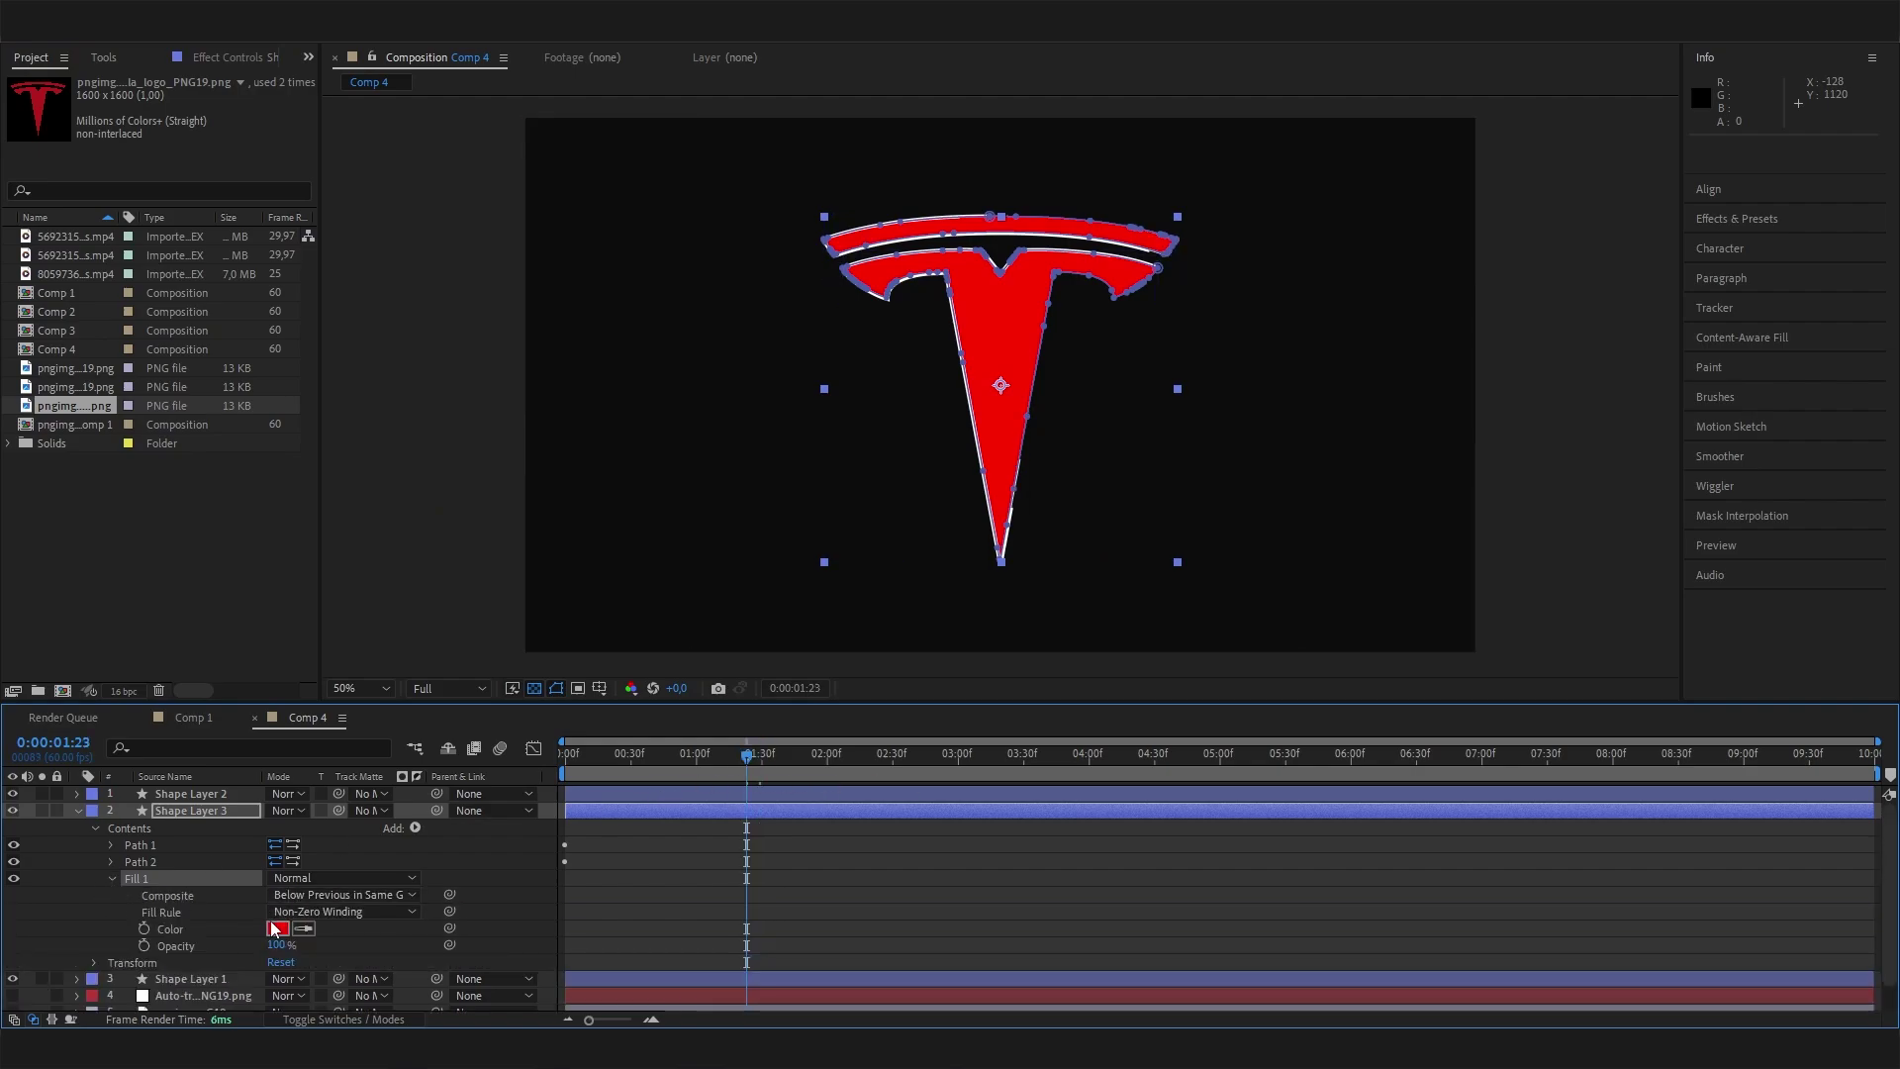
Step: Set the fill color of Shape Layer 3 to white (FFFFFF), check it deselected and reselect the layer
left_click(277, 929)
left_click_drag(145, 205, 6, 47)
left_click(469, 55)
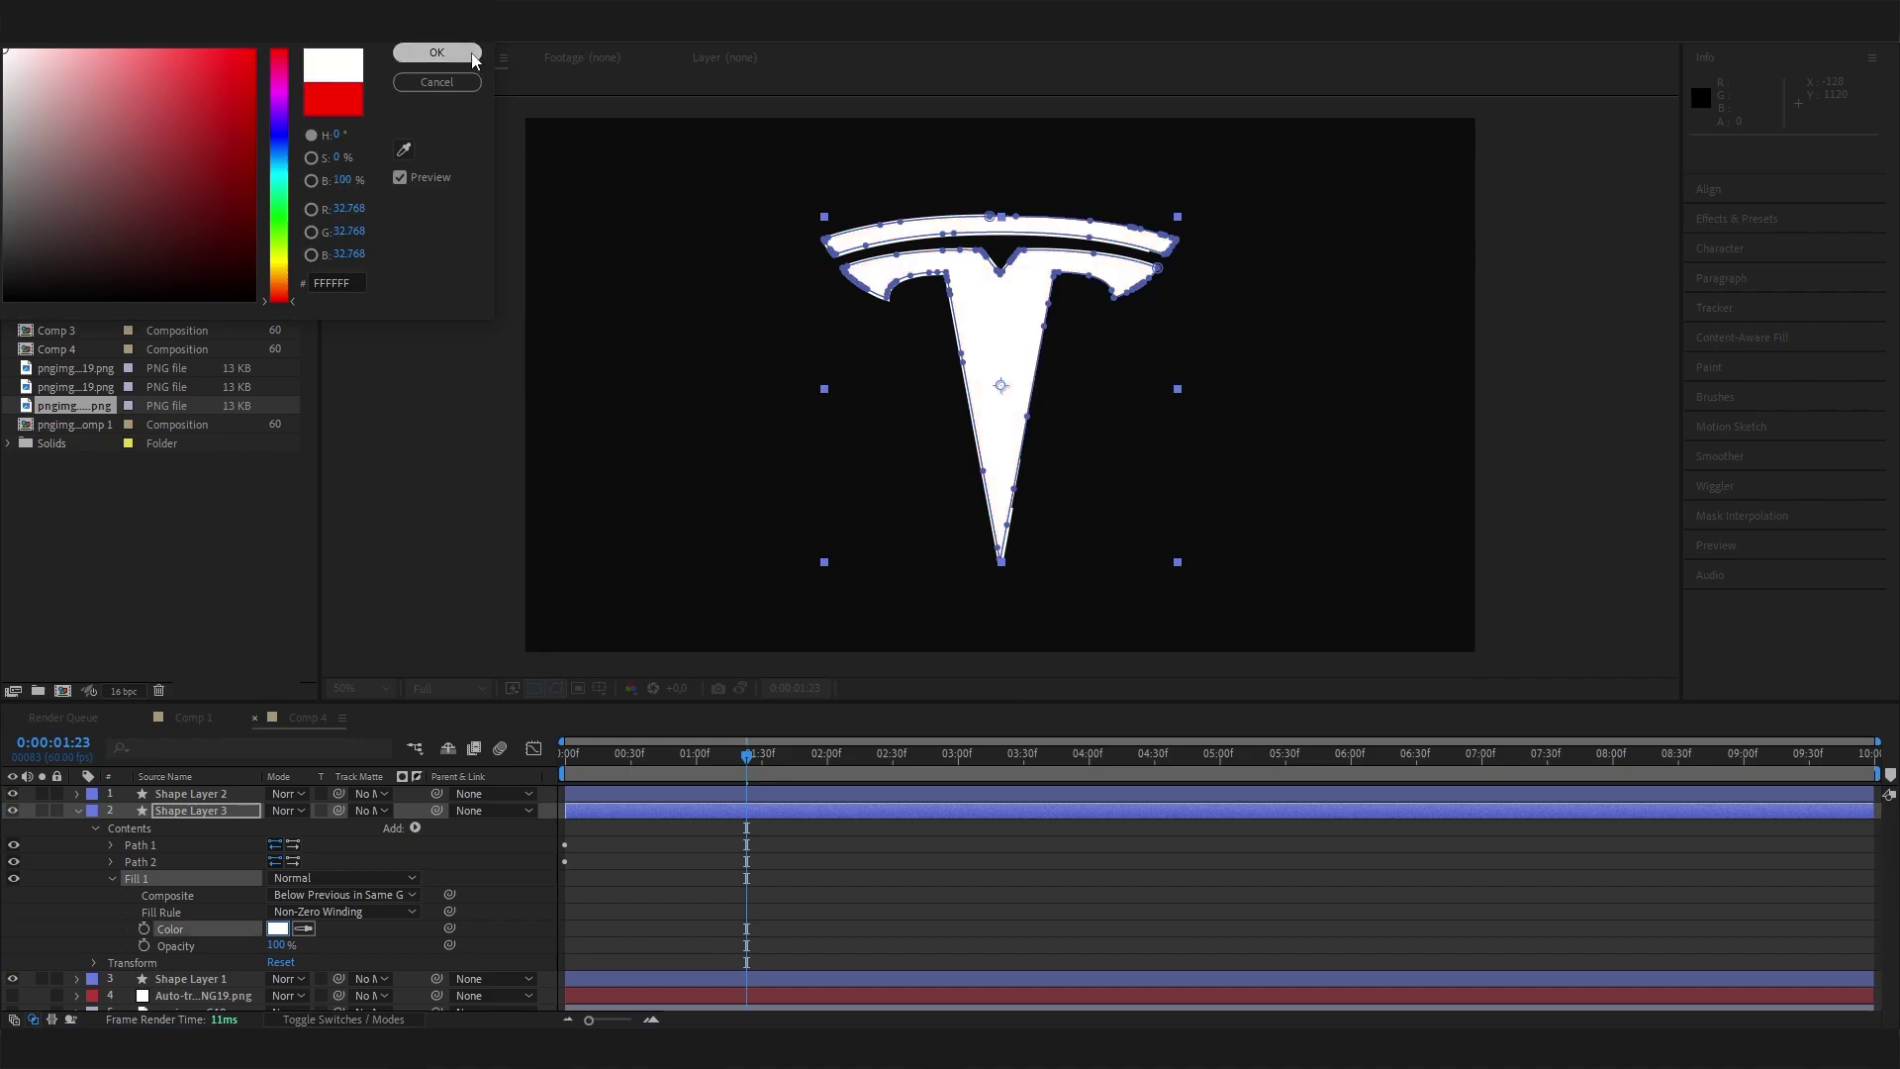
left_click(1069, 853)
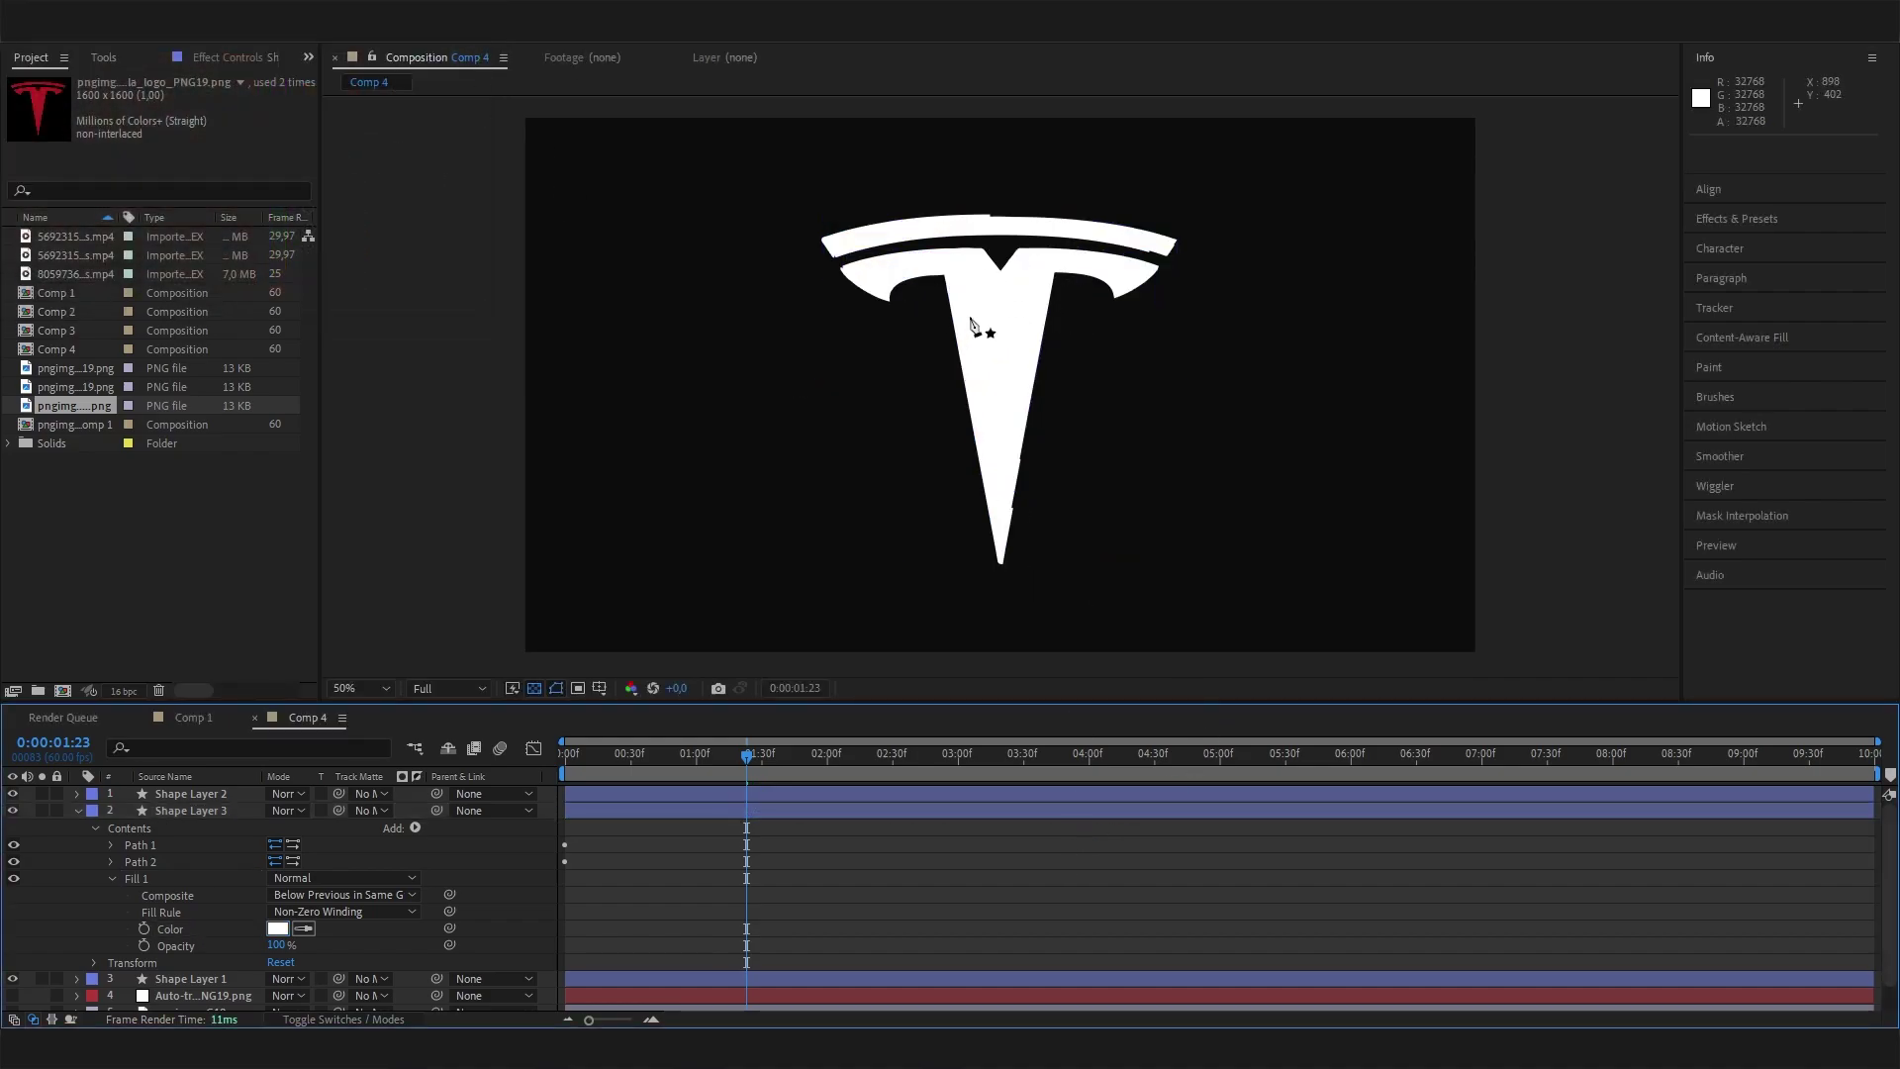
left_click(188, 811)
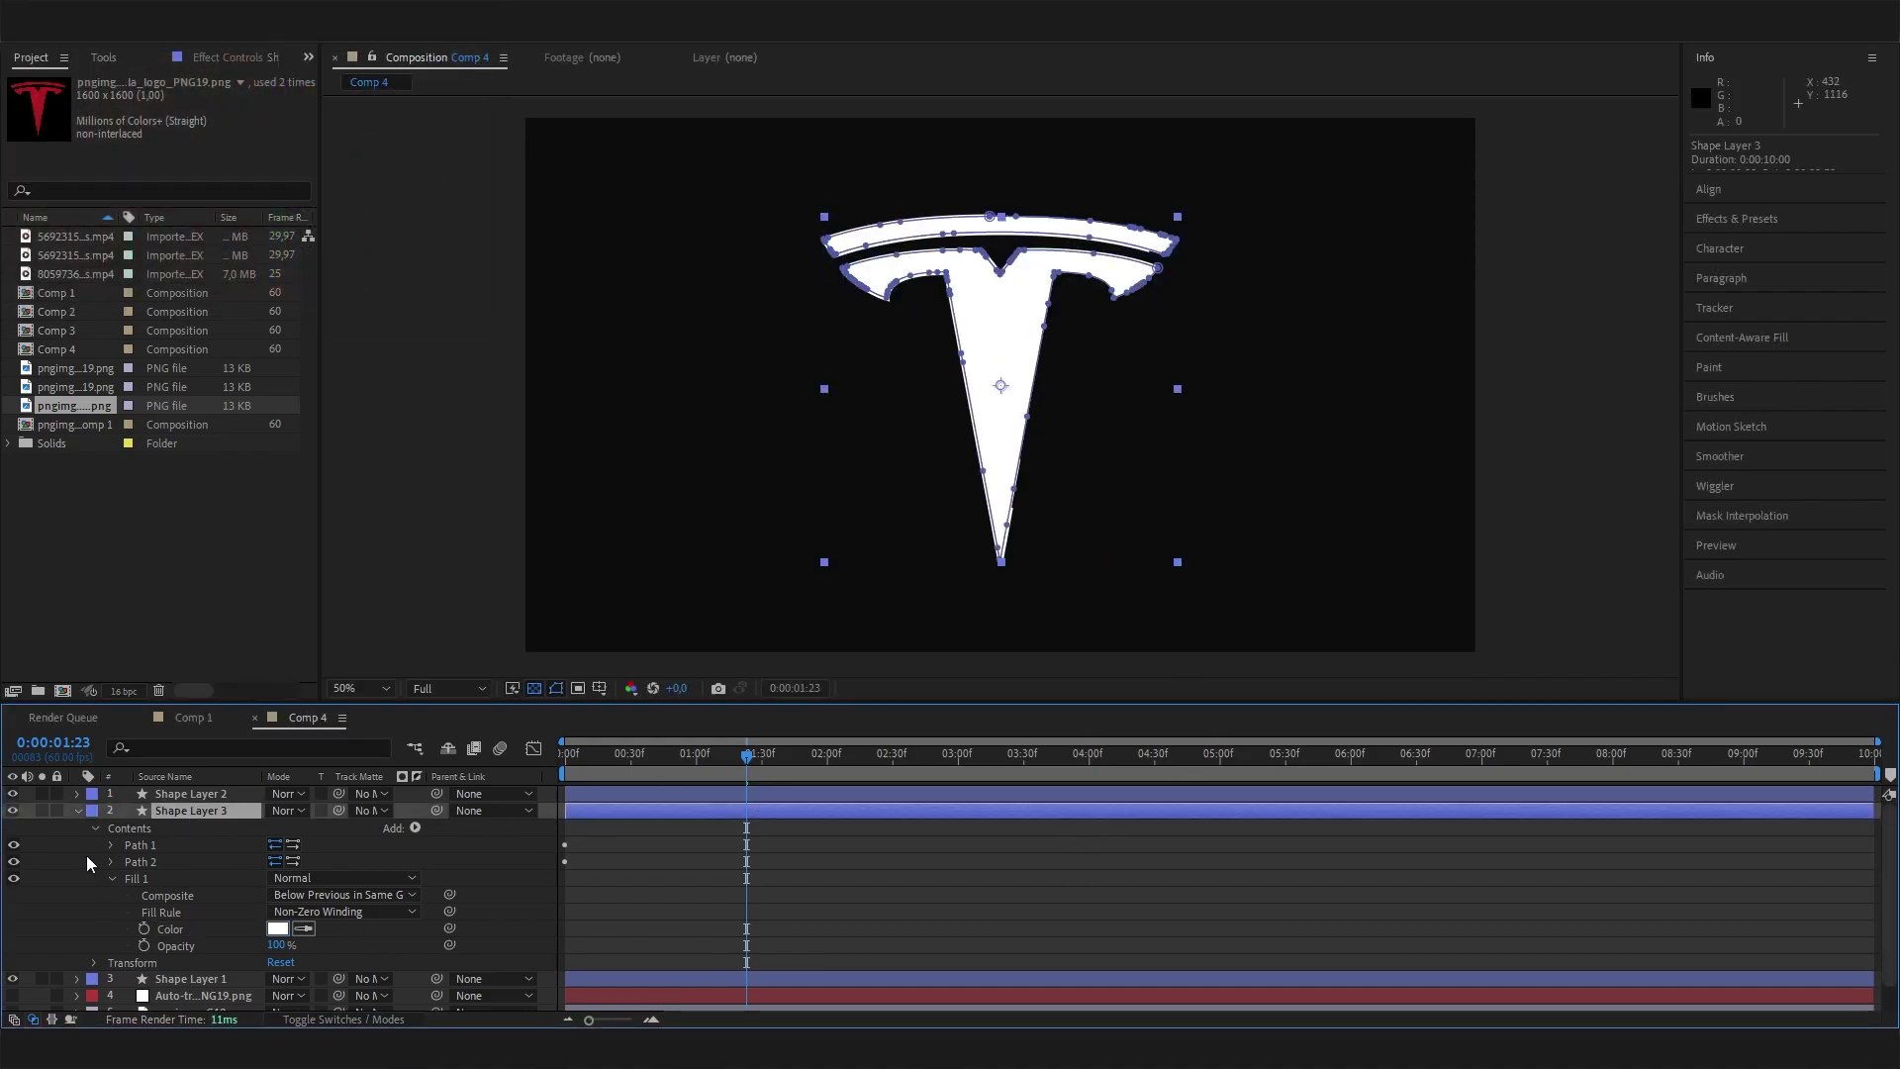
Step: Hide and collapse Shape Layer 3, move the playhead to 0:00:01:45 and deselect the layer
left_click(17, 810)
left_click(79, 811)
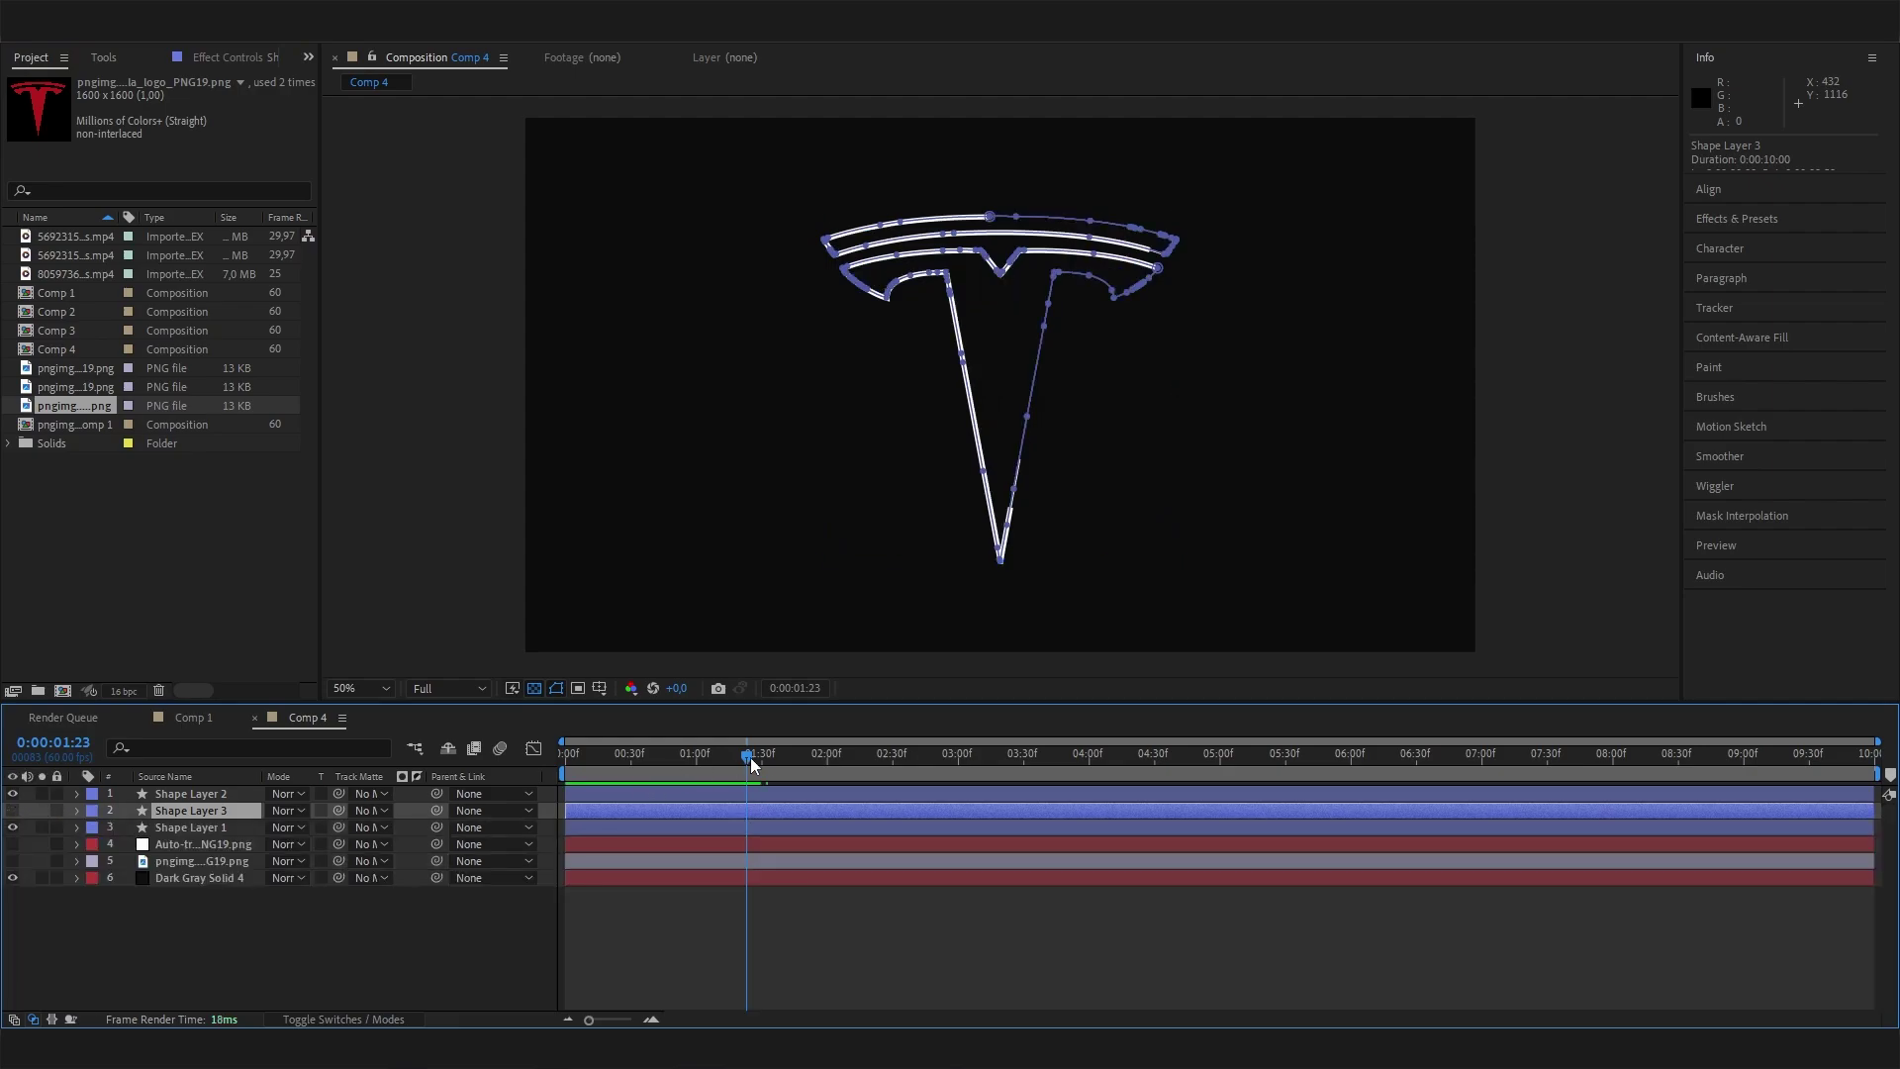
mouse_move(748, 755)
left_mouse_down()
mouse_move(767, 754)
mouse_move(726, 754)
mouse_move(829, 752)
mouse_move(800, 734)
left_mouse_up()
left_click(851, 954)
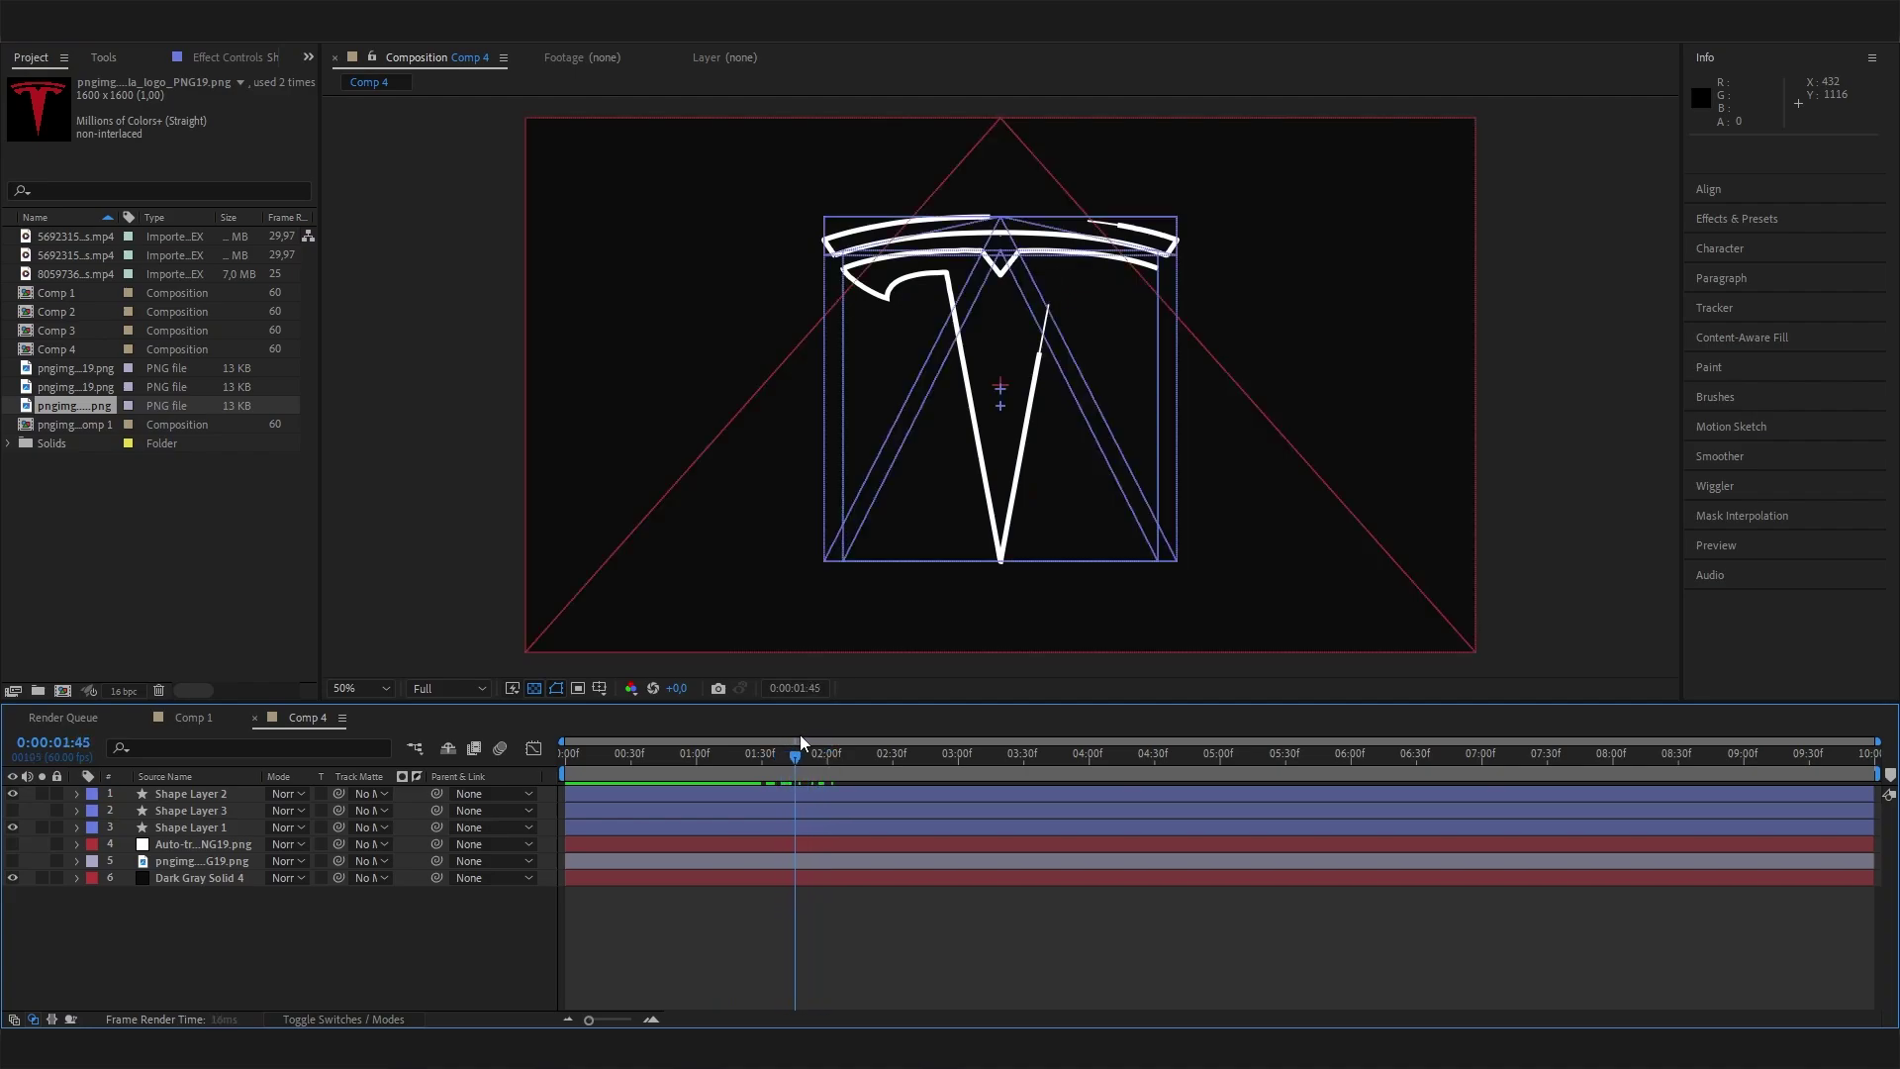
Step: Make Shape Layer 3 visible again and keyframe its layer opacity at 0% at 0:00:01:45
left_click(13, 810)
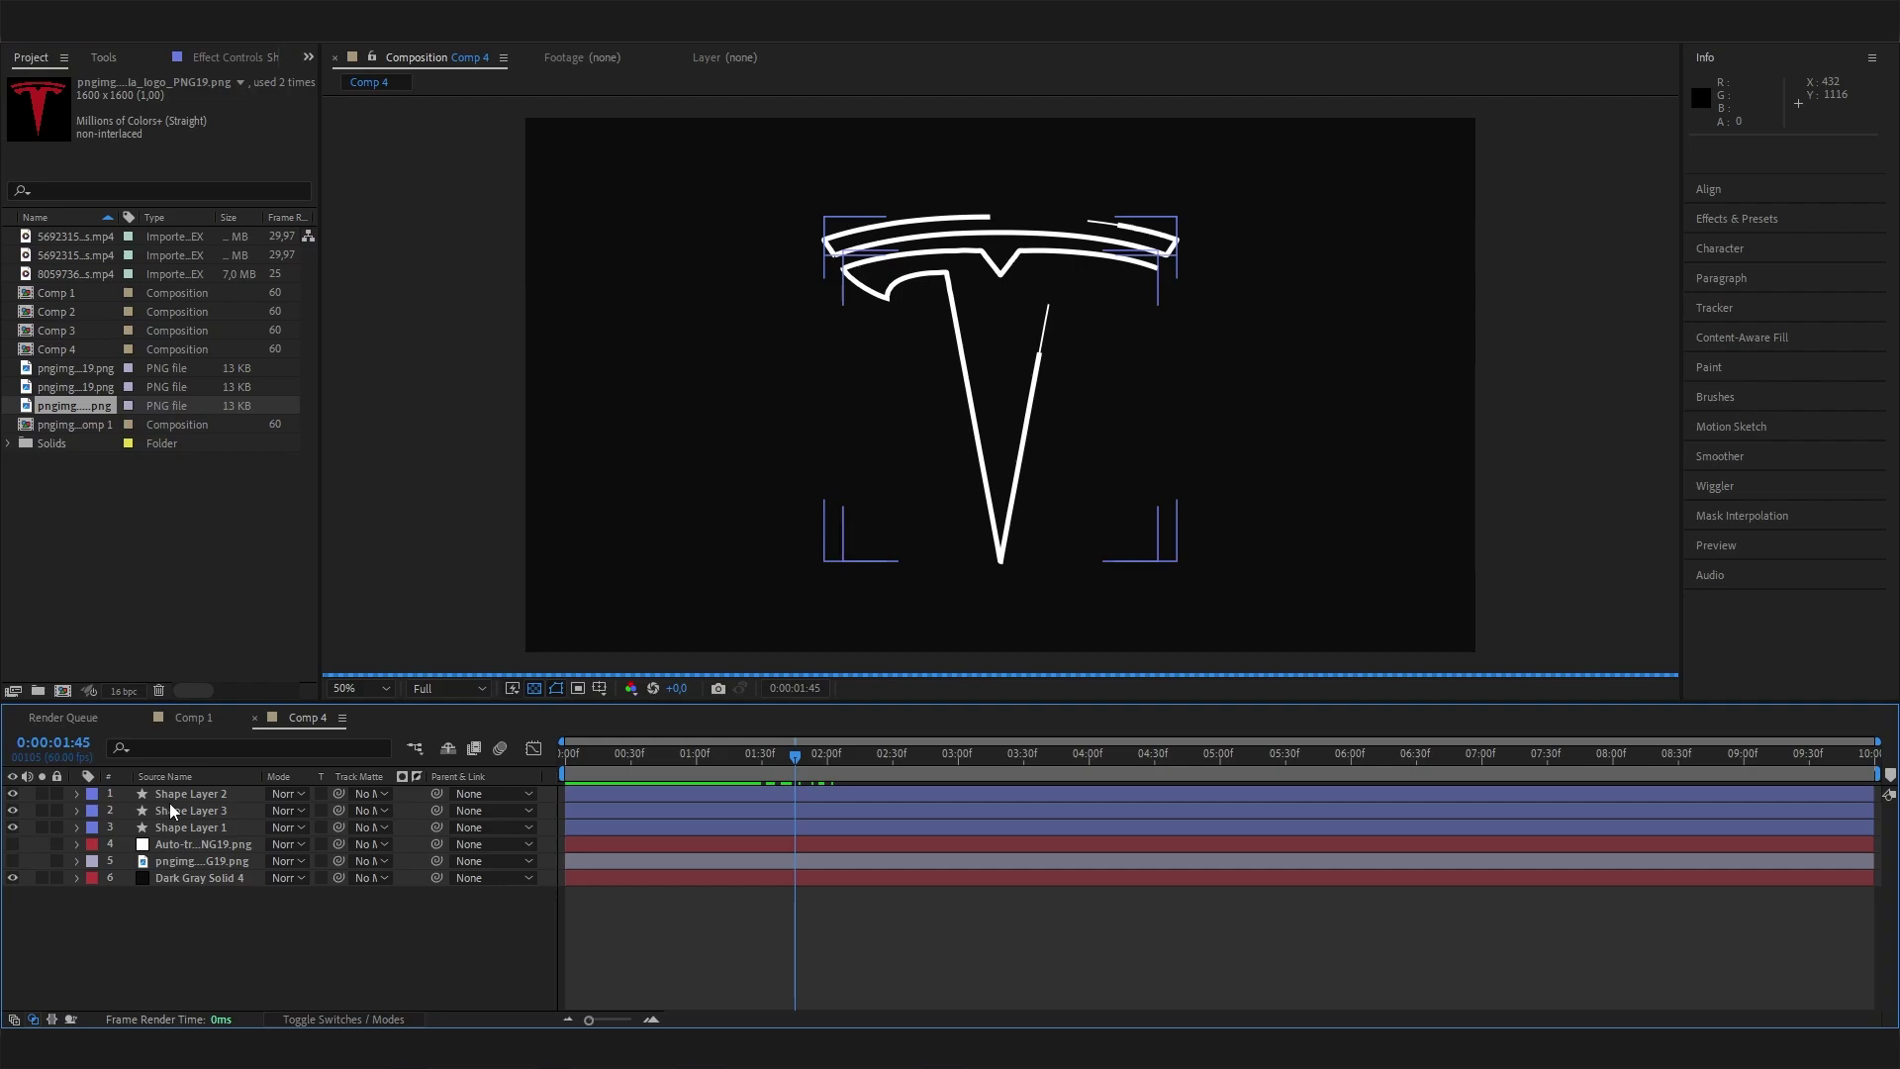
left_click(184, 810)
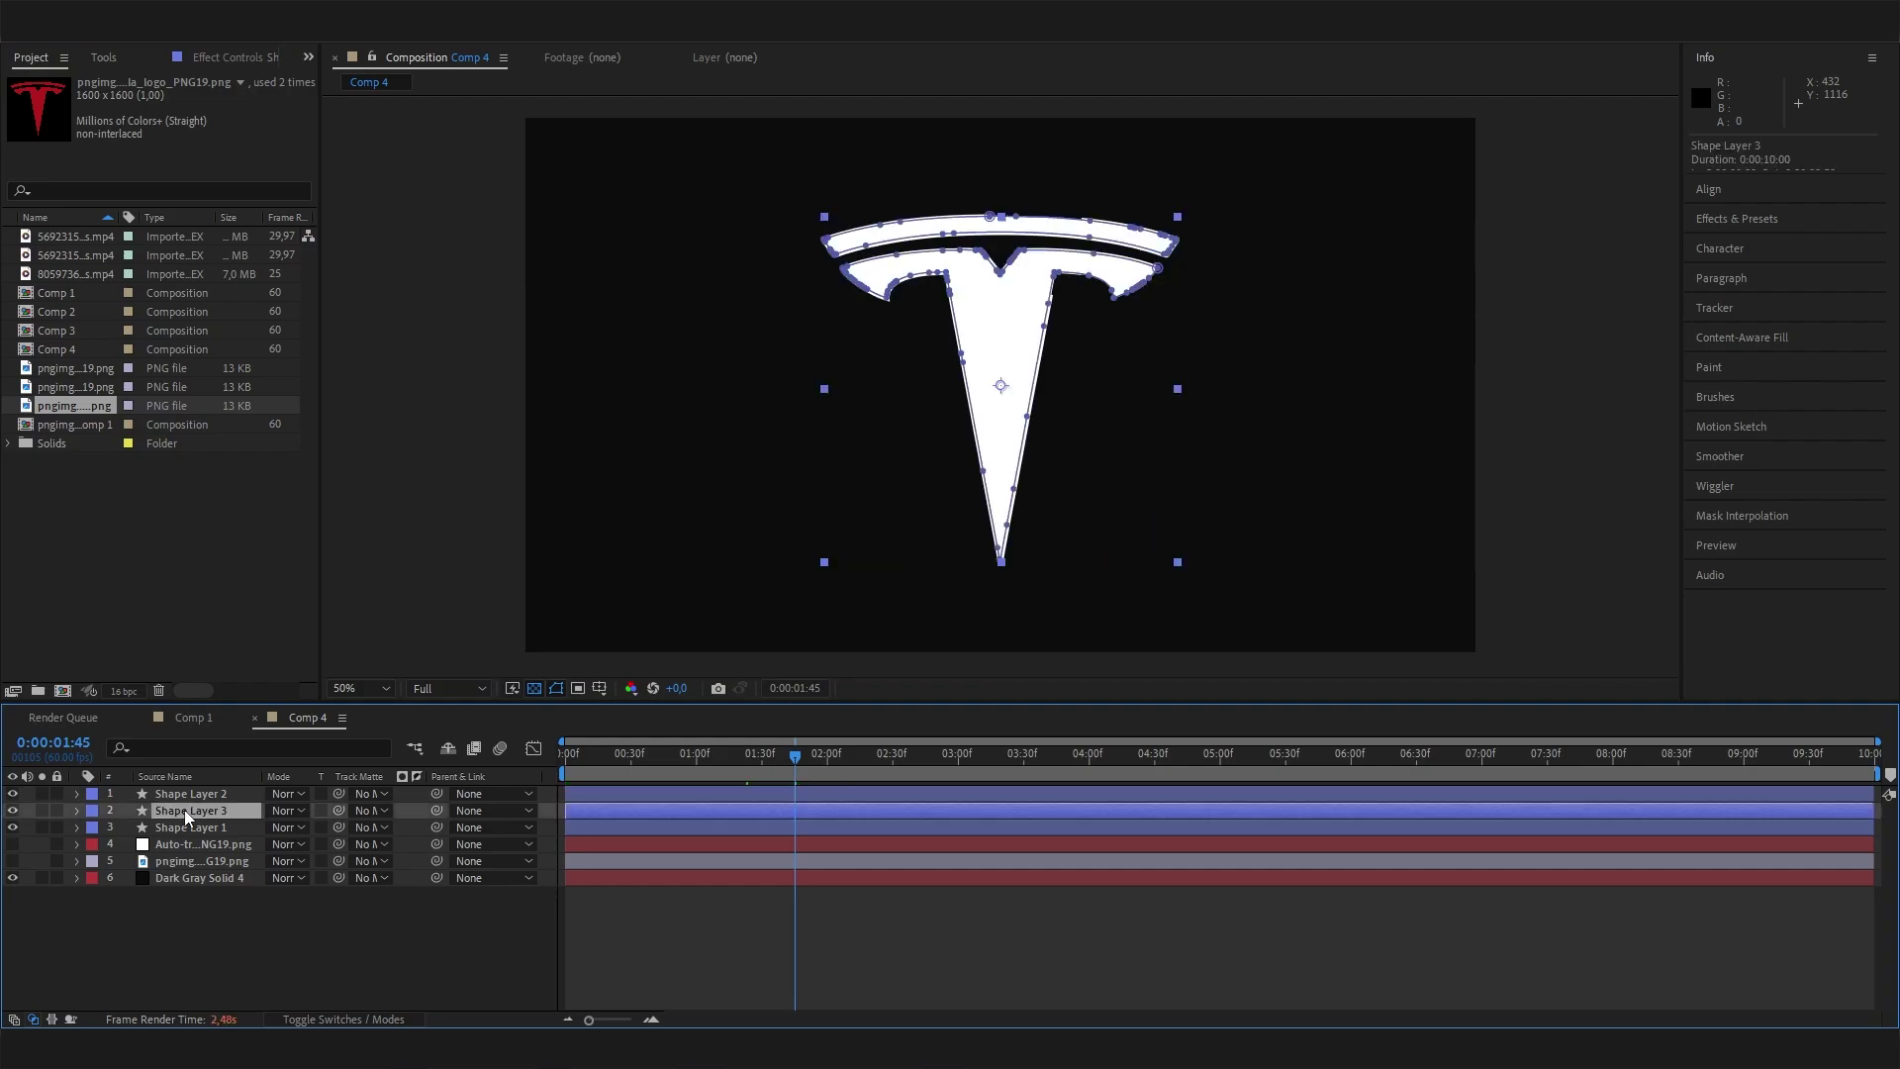
key("t")
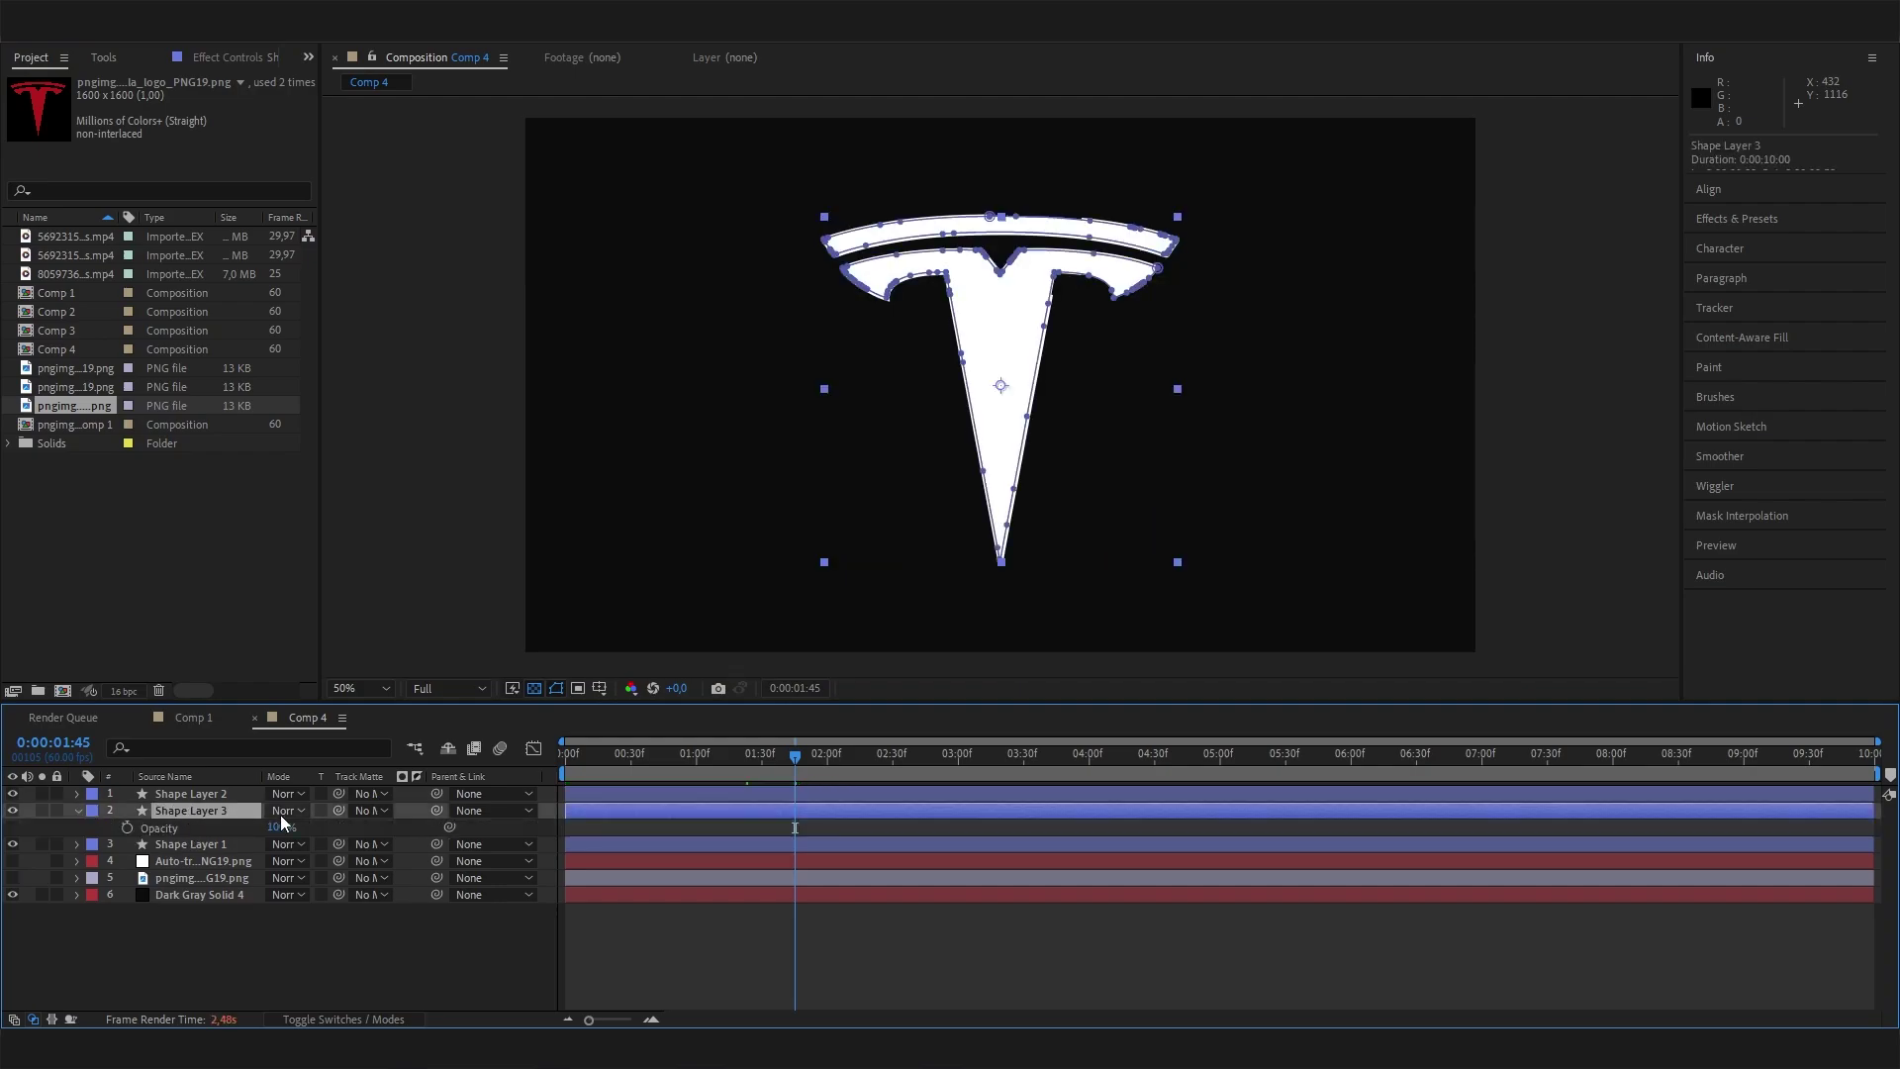
left_click_drag(278, 827, 169, 827)
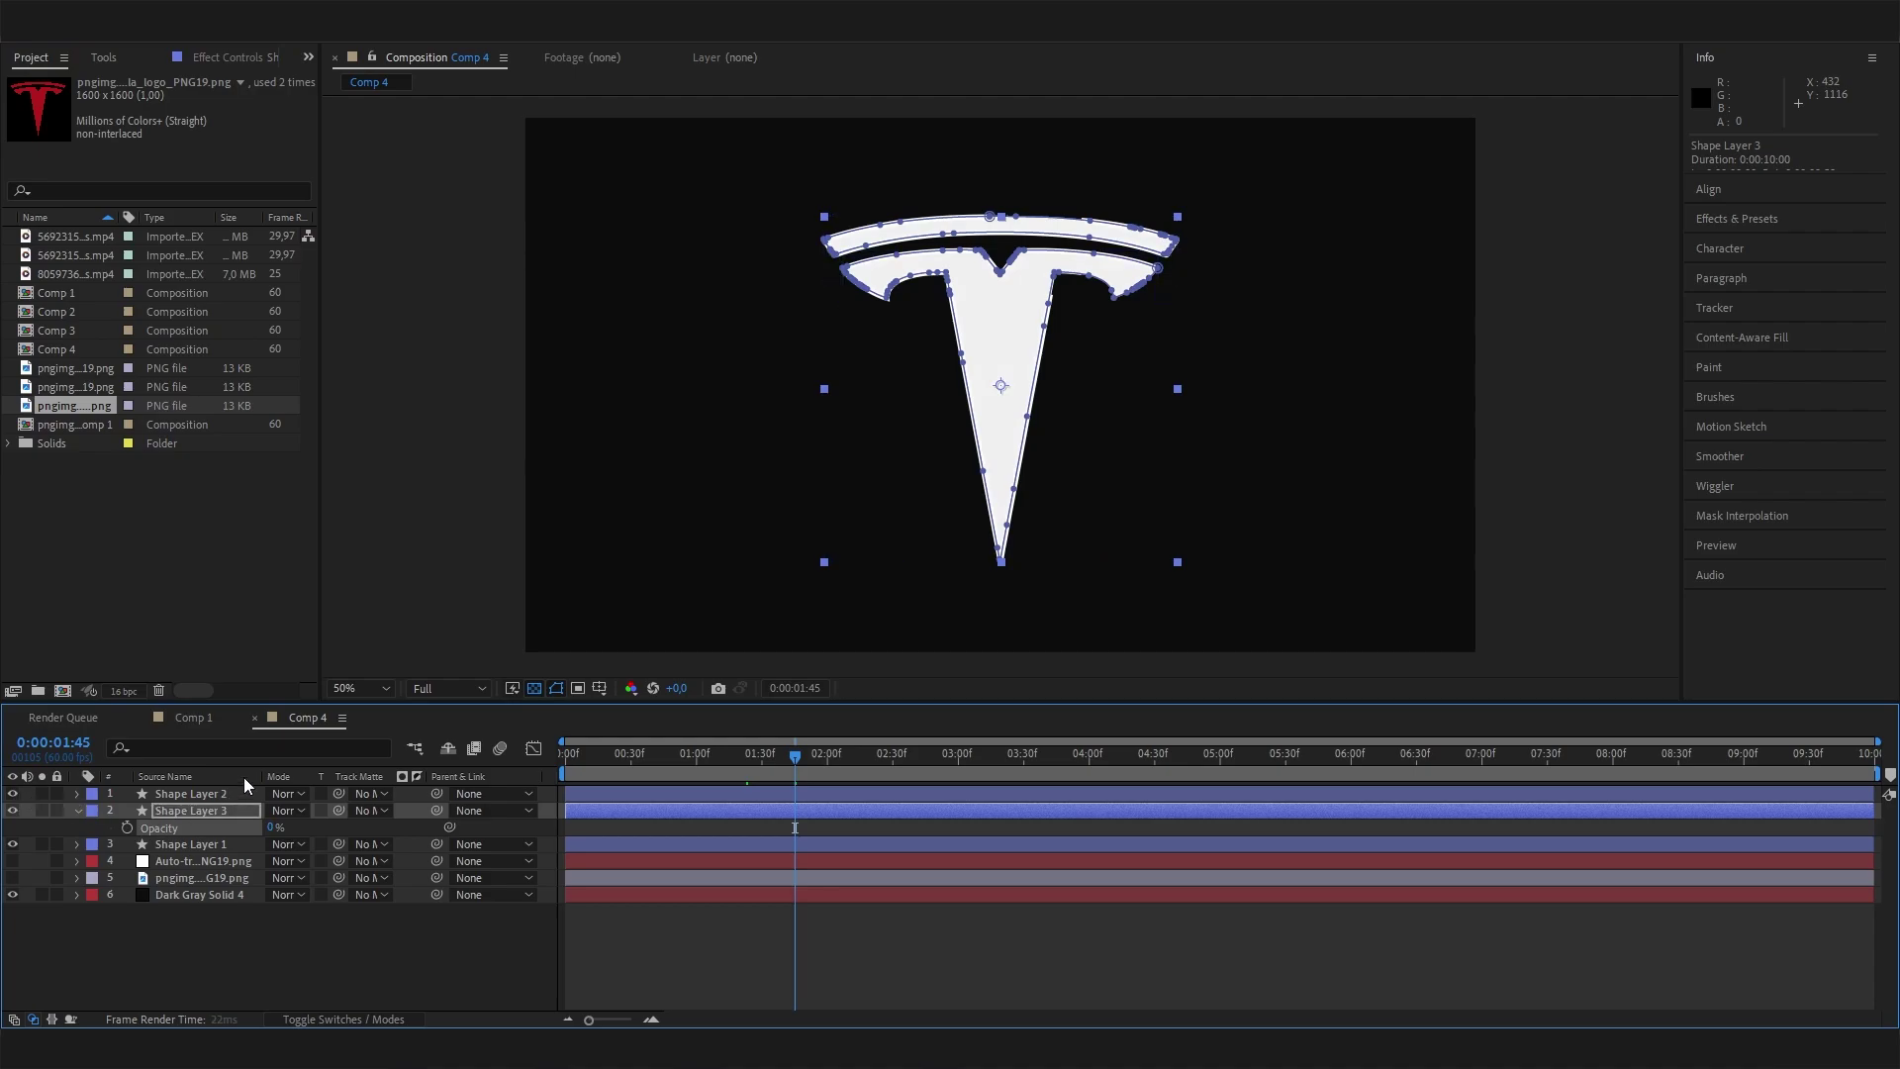
left_click(126, 827)
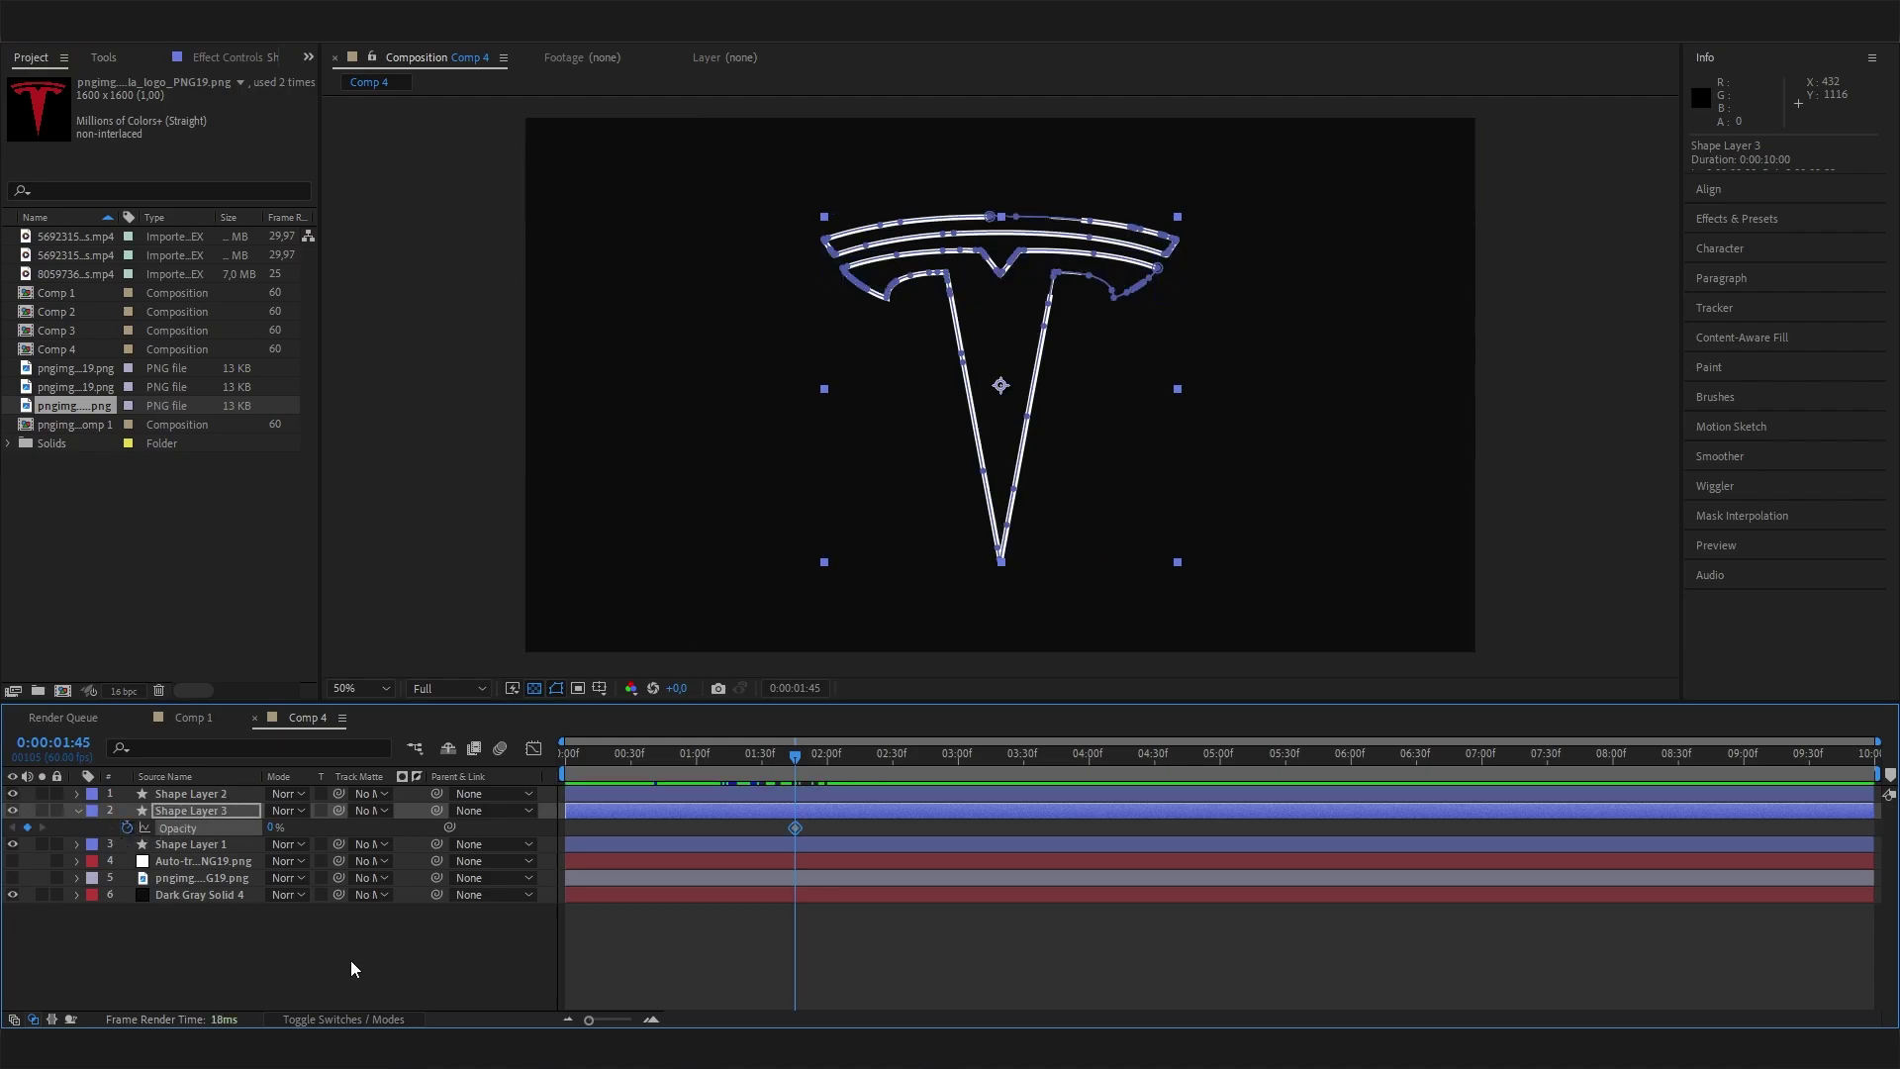
Step: Keyframe the opacity of Shape Layer 3 at 100% at 0:00:03:00
left_click_drag(875, 760, 957, 755)
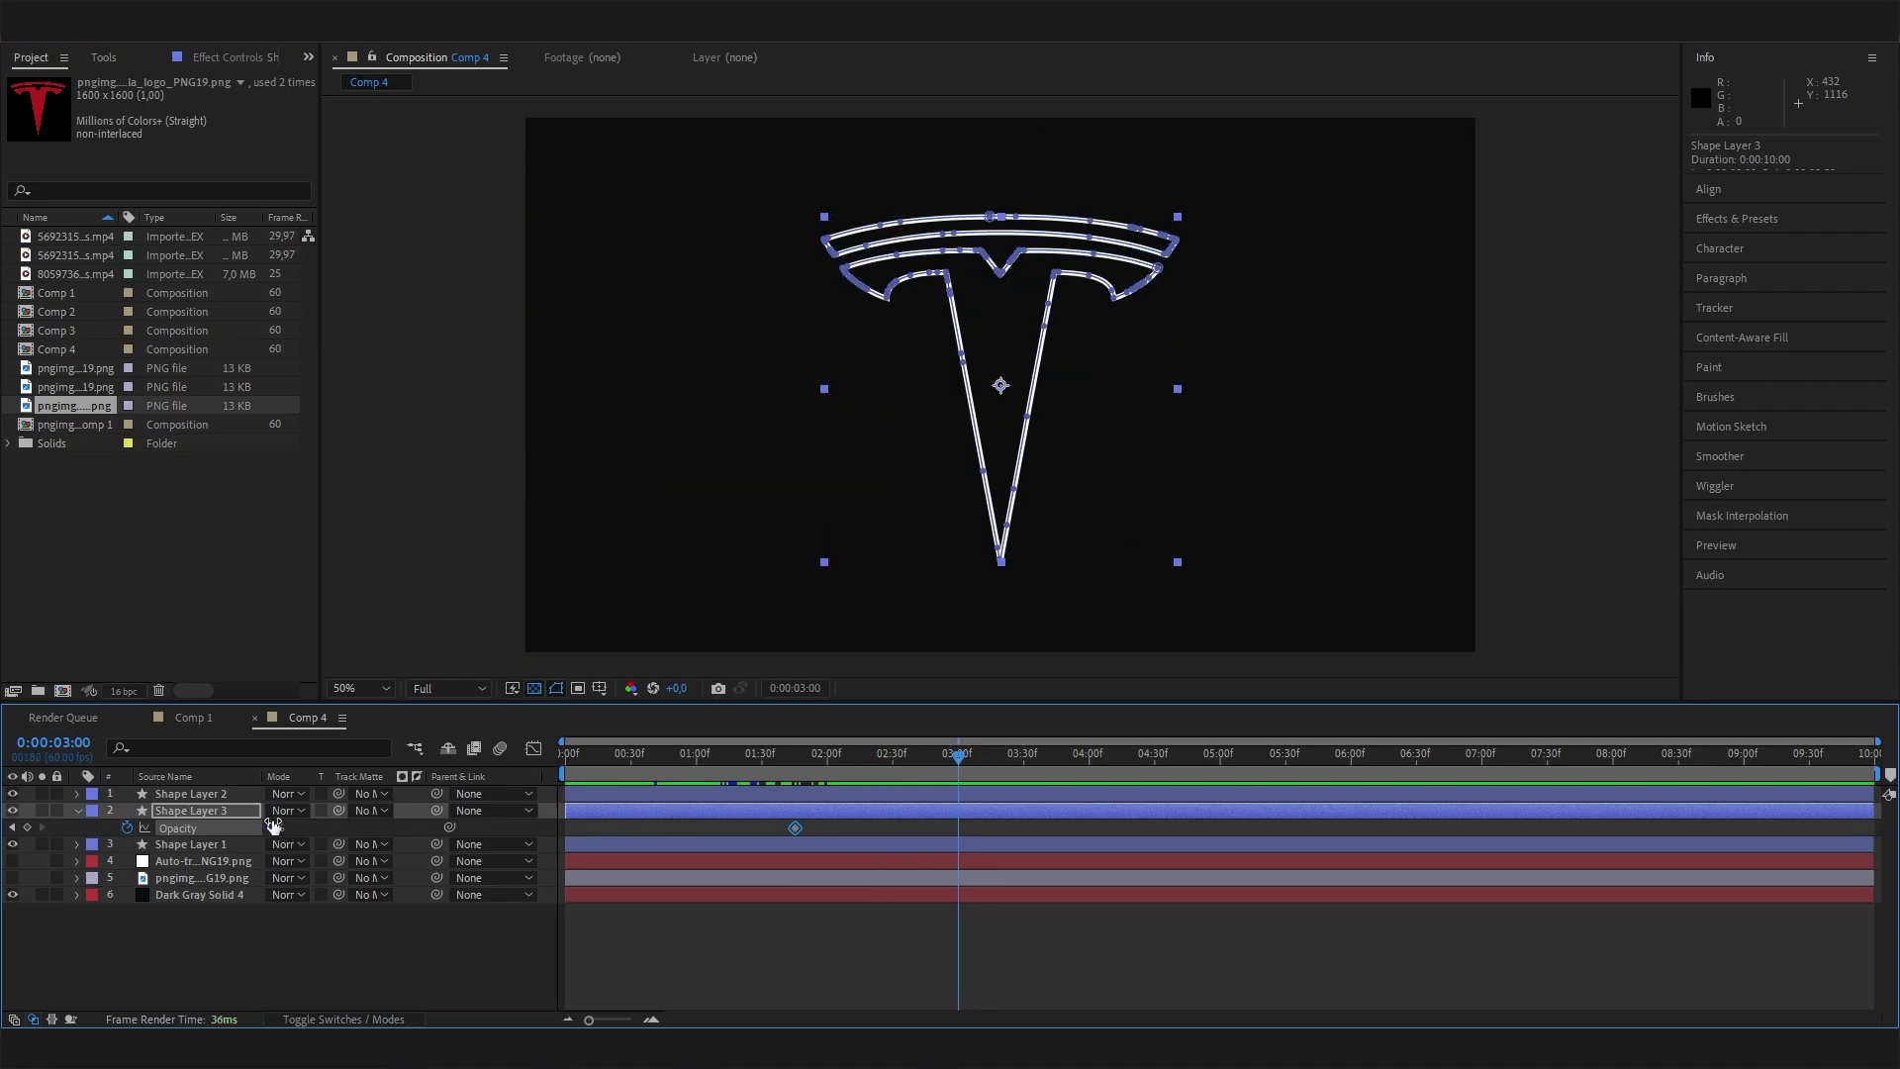
left_click(859, 829)
left_click(869, 813)
left_click_drag(269, 829, 936, 851)
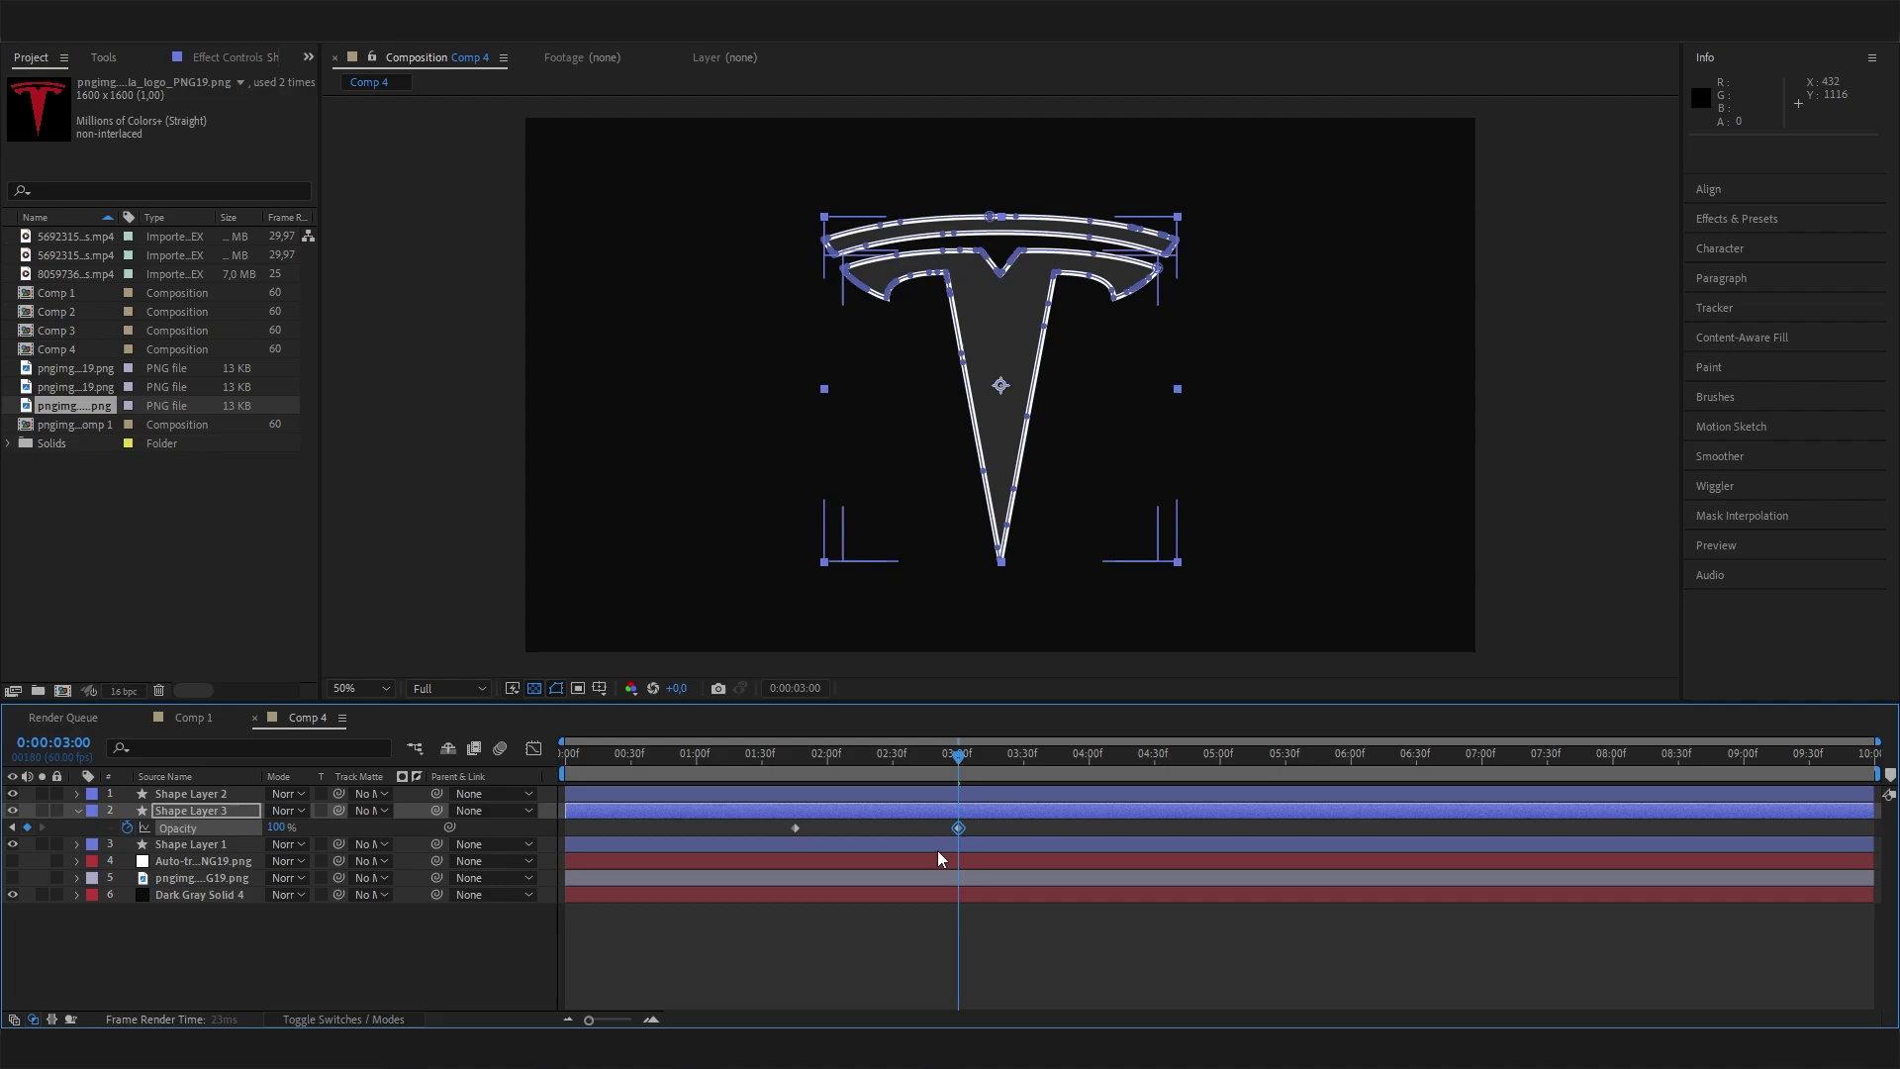
Step: Return the playhead to 0:00:00:00 and preview the logo animation from the start, replaying it once
left_click_drag(974, 757, 467, 848)
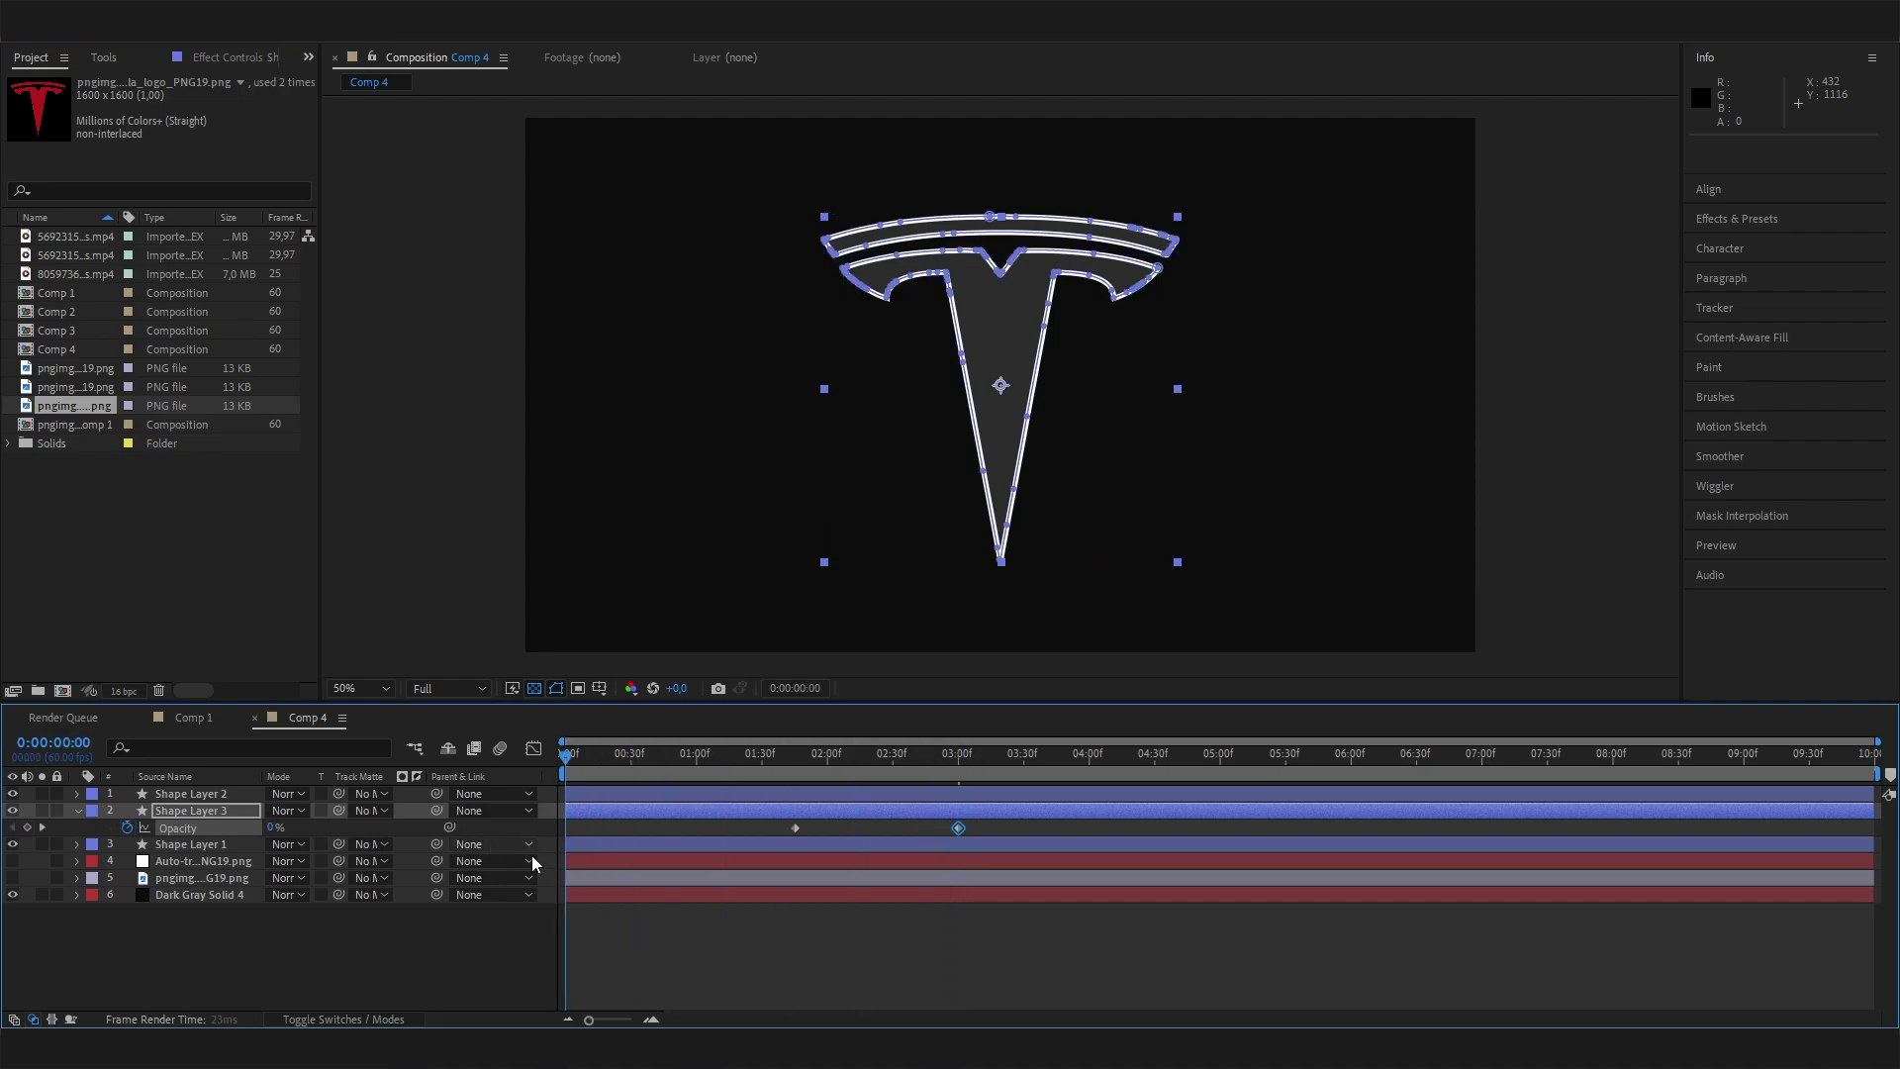
key("space")
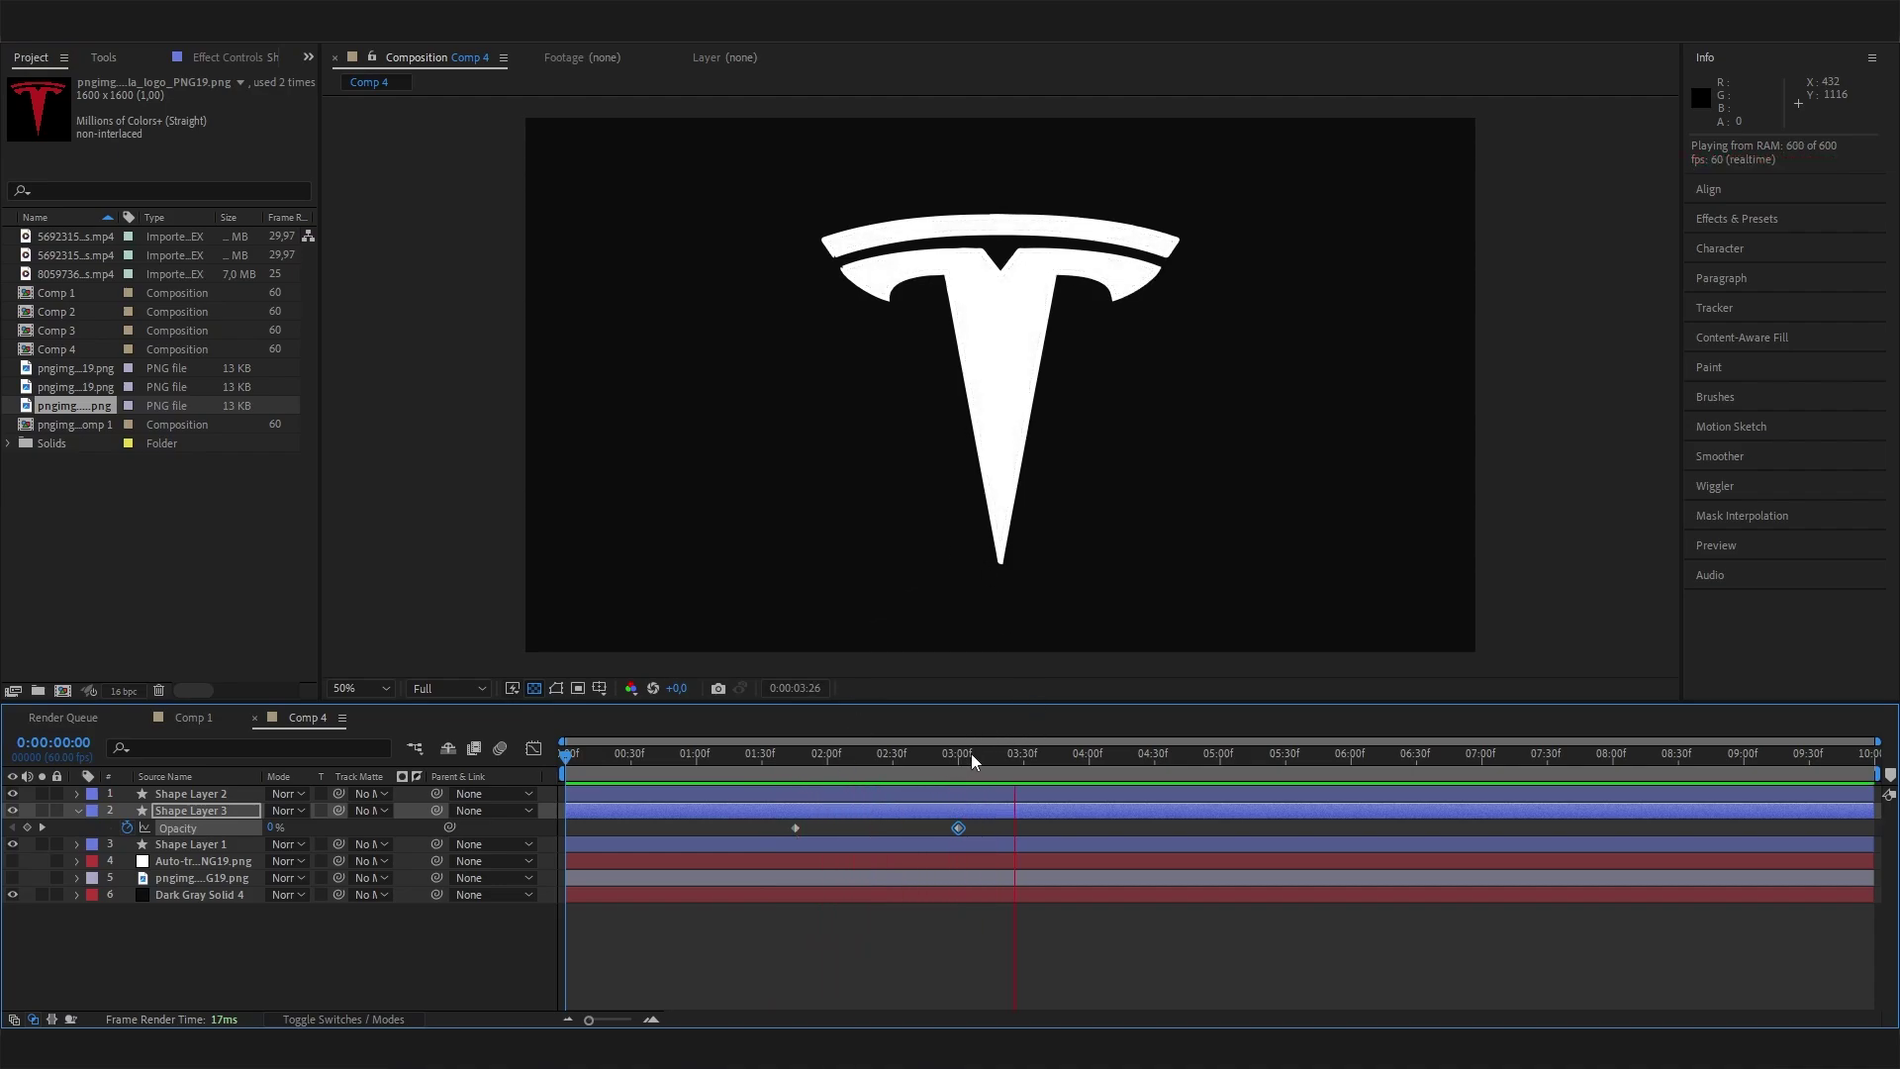
key("space")
key("space")
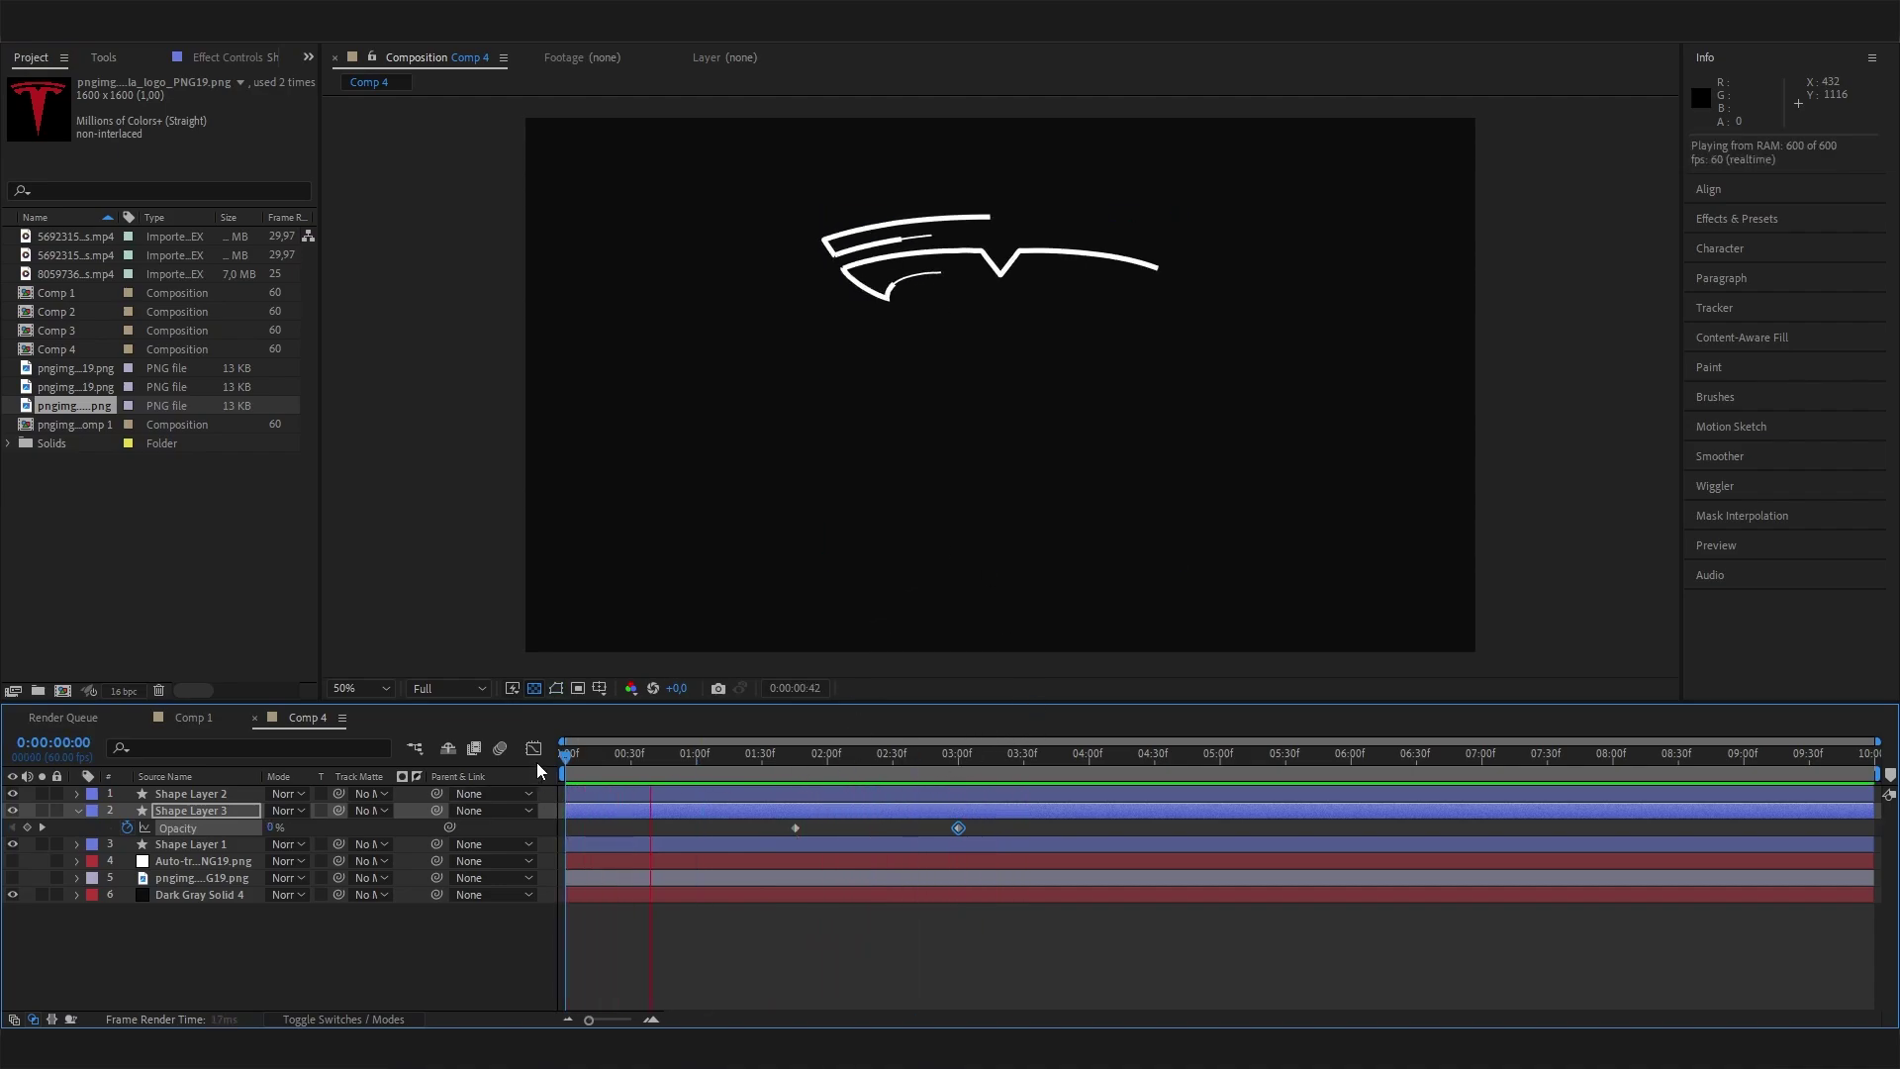